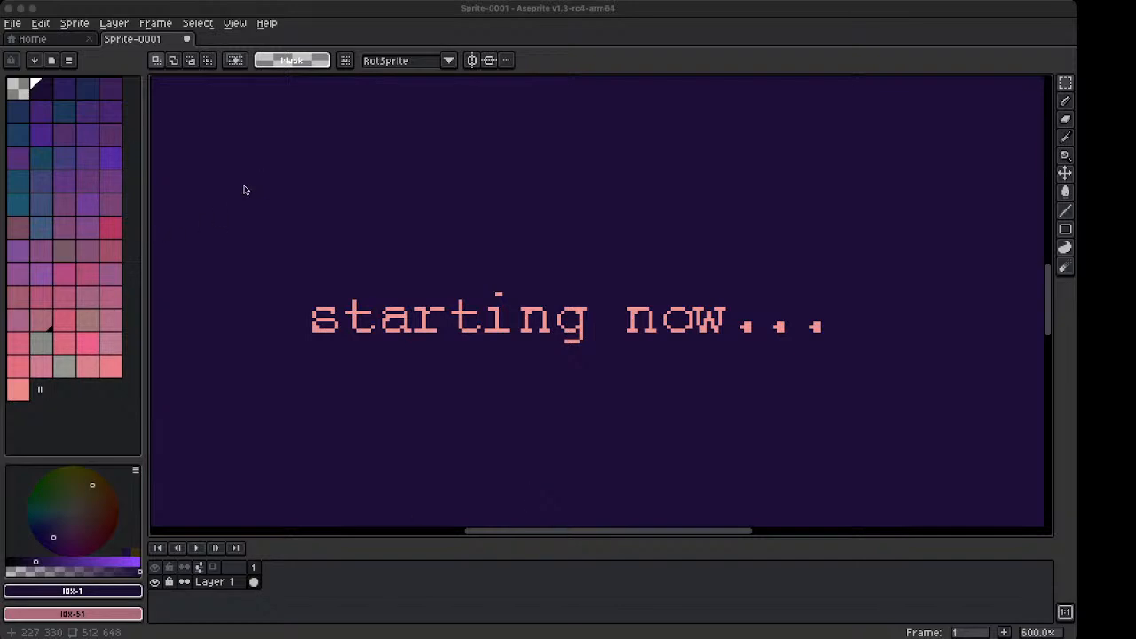
Draw a one-pixel dusty-pink rectangle outline around the "starting now..." text with the Rectangle tool
click(478, 330)
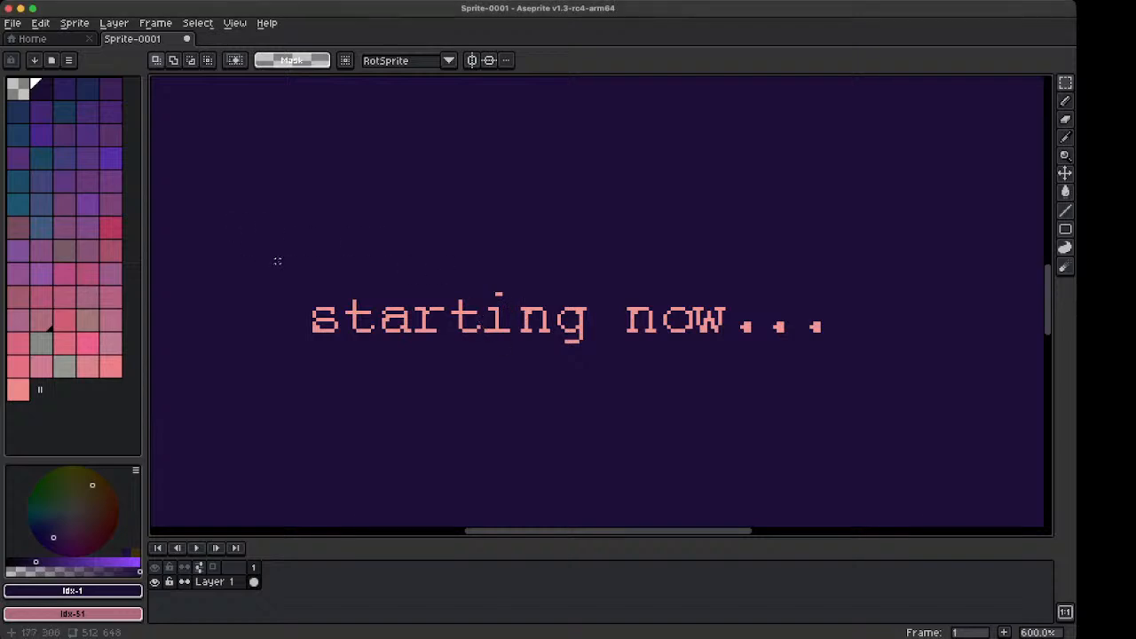
scroll(277, 258, down, 5)
scroll(290, 249, up, 4)
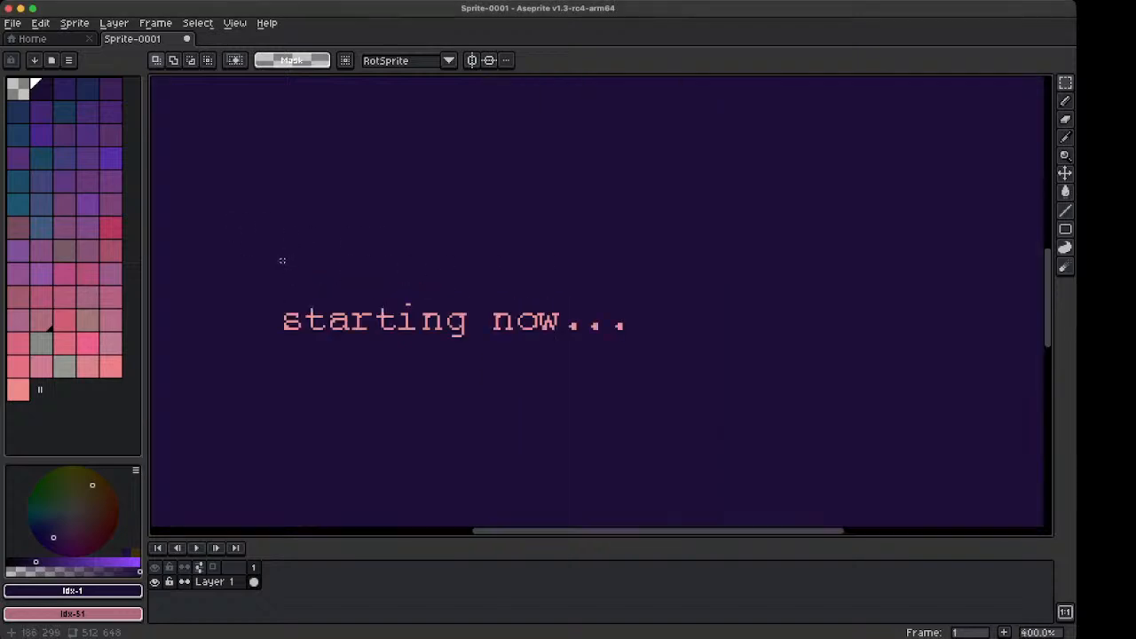
key(space)
drag(222, 381, 258, 370)
key(u)
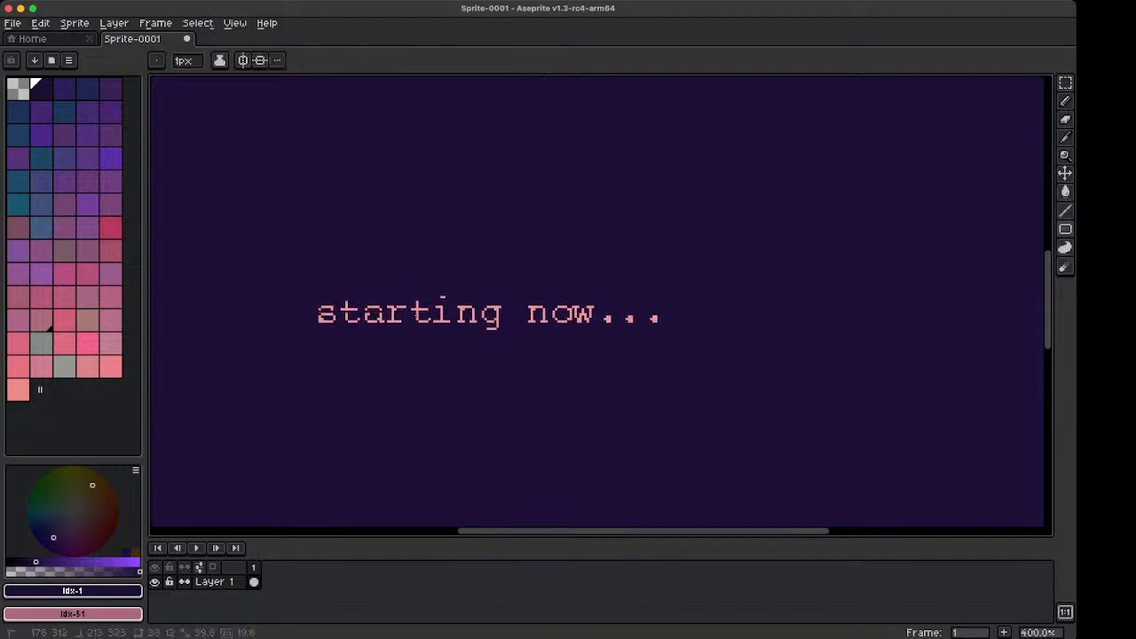
key(v)
key(u)
key(x)
drag(289, 267, 698, 360)
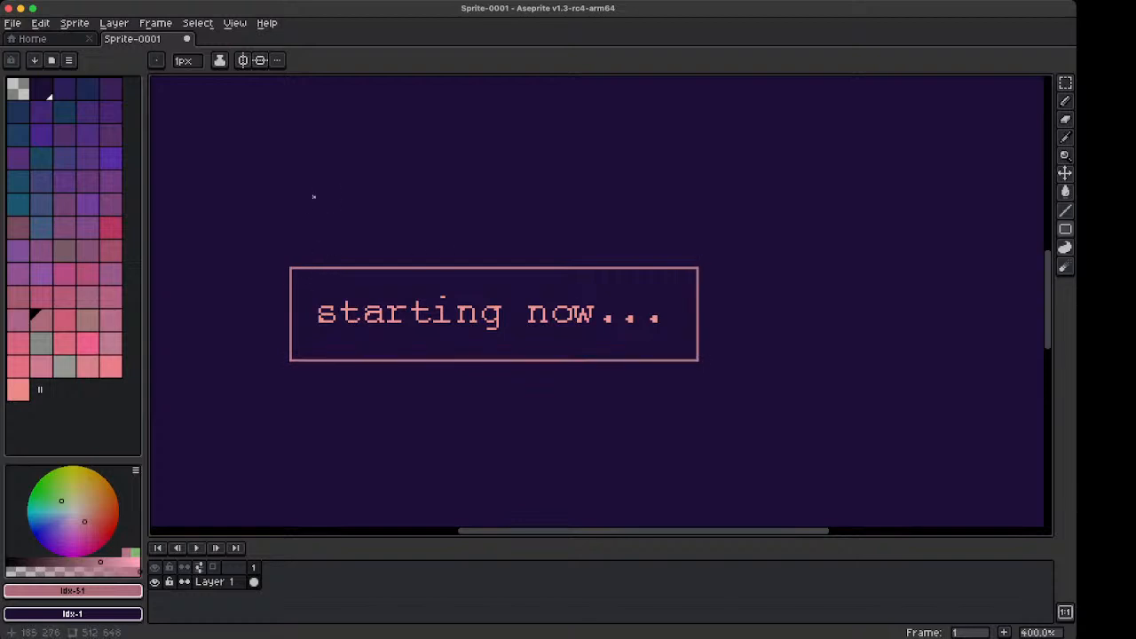
Set the foreground color to the salmon palette color with index 65, ready for work at the canvas's top-left corner
scroll(300, 192, down, 3)
key(h)
drag(261, 175, 264, 252)
scroll(222, 168, up, 1)
key(space)
drag(233, 157, 259, 330)
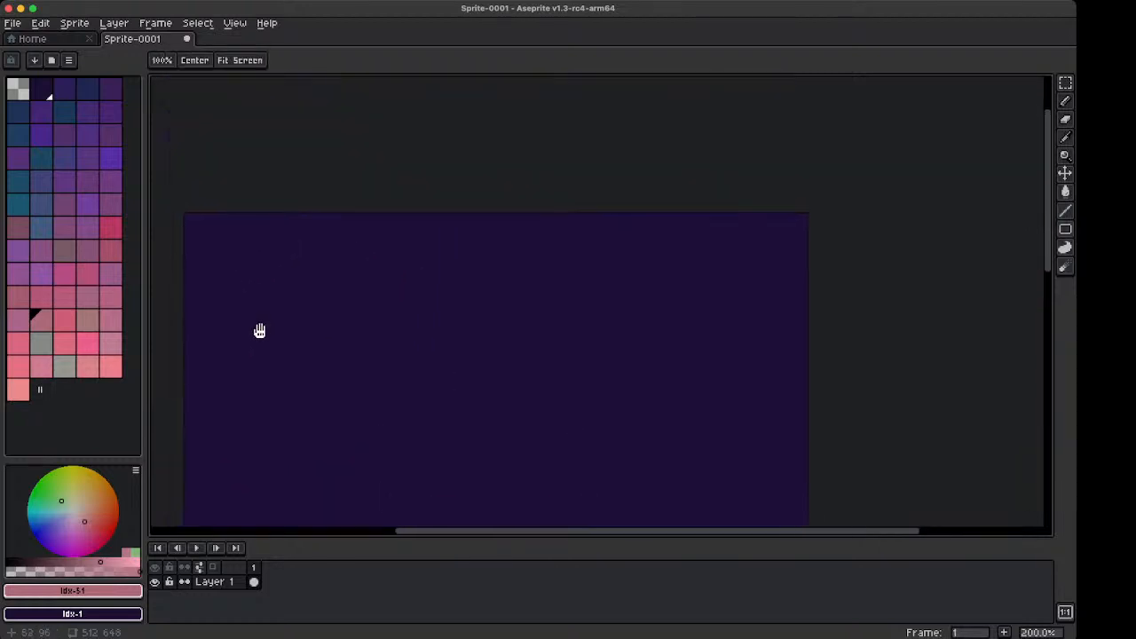
scroll(225, 226, up, 2)
scroll(224, 230, down, 2)
scroll(225, 239, up, 2)
key(space)
drag(224, 256, 269, 229)
scroll(256, 256, up, 2)
scroll(257, 165, up, 2)
key(space)
key(space)
drag(264, 152, 254, 233)
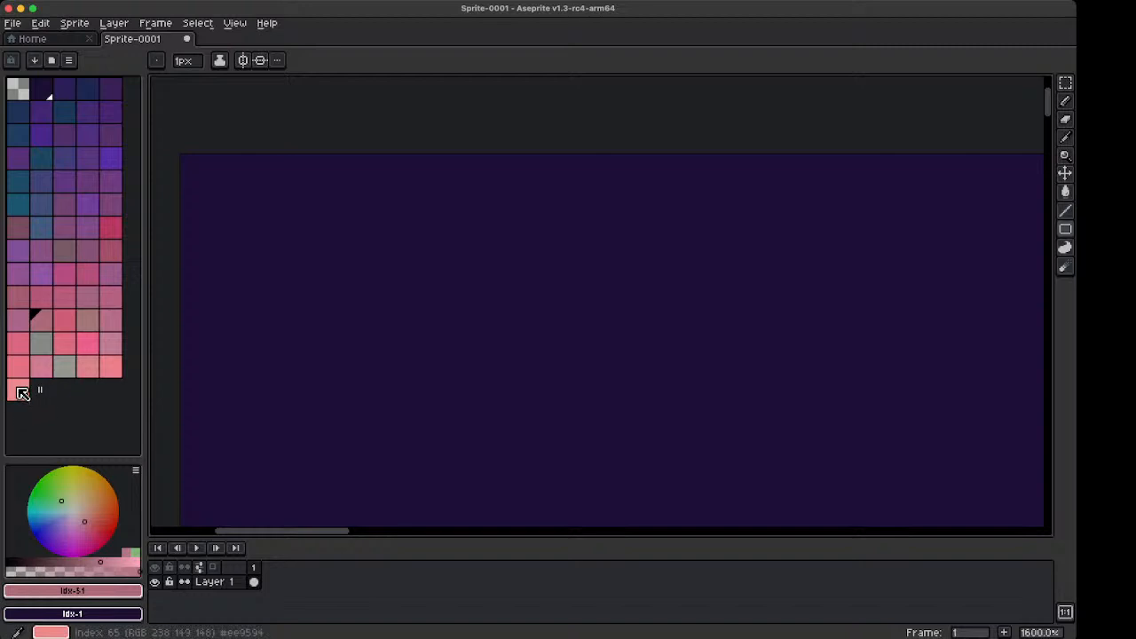
click(22, 392)
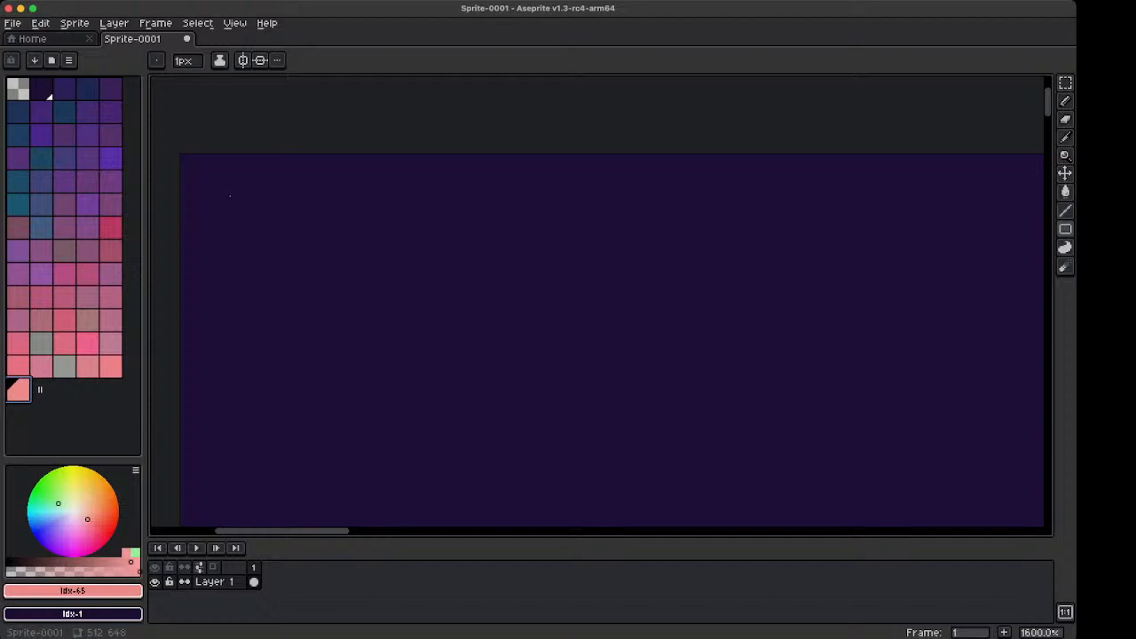
Try placing the text "aseprite" near the canvas's top-left corner
key(super+v)
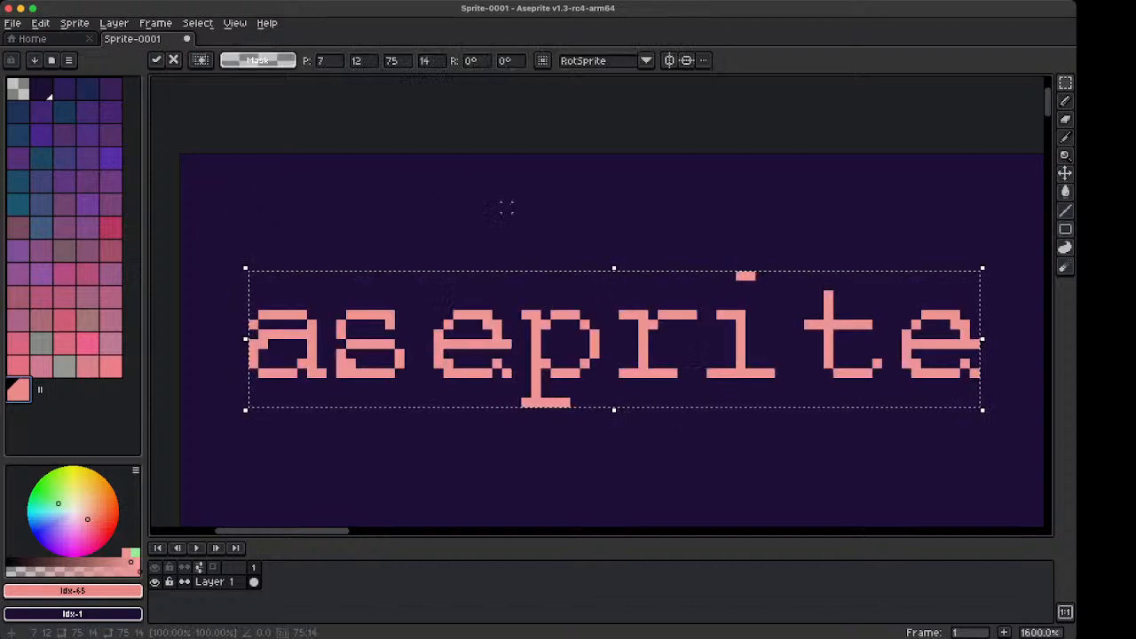
scroll(505, 206, down, 1)
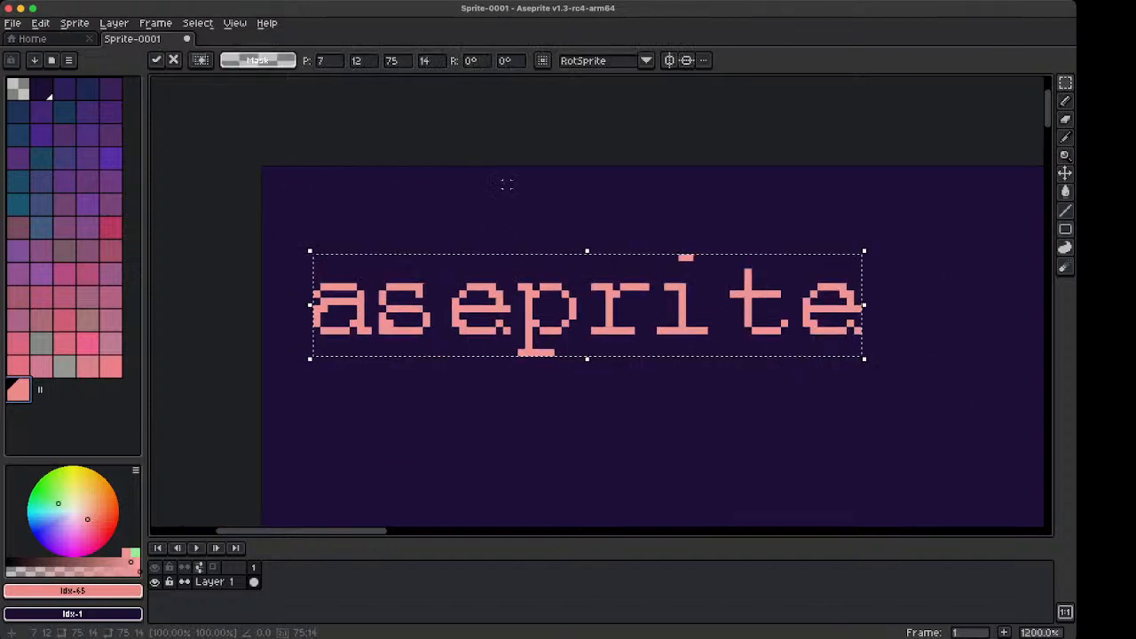
scroll(505, 183, down, 1)
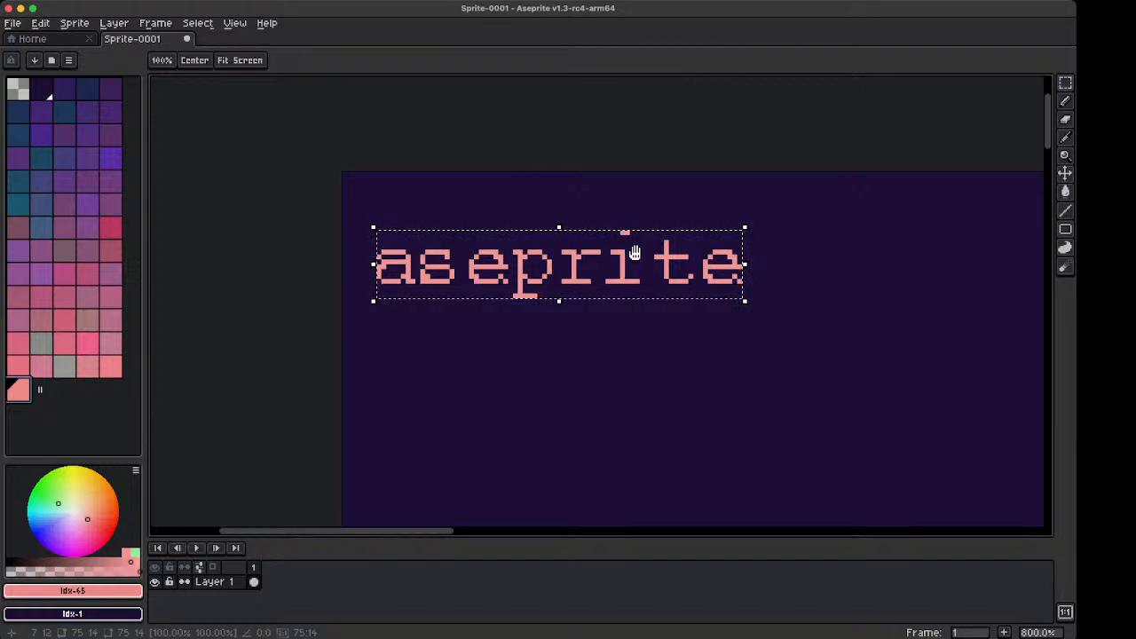
drag(624, 234, 445, 184)
key(Escape)
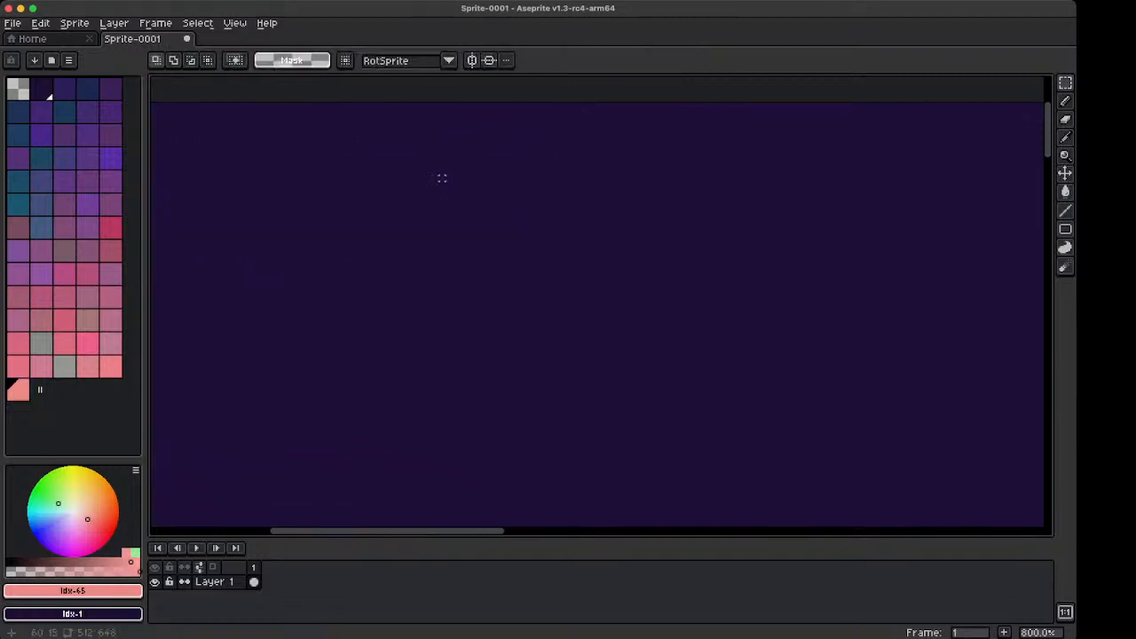
key(super+a)
key(super+d)
Insert the text "t - text" and place it near the canvas's top-left corner at about 22, 18
drag(347, 146, 430, 172)
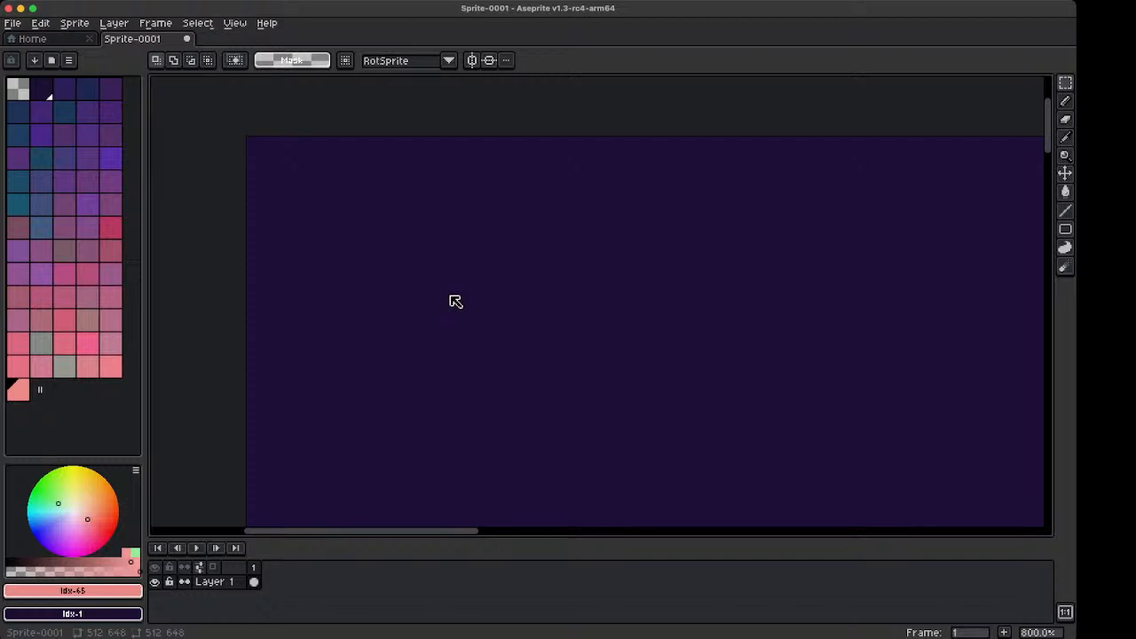
key(super+v)
drag(718, 347, 603, 261)
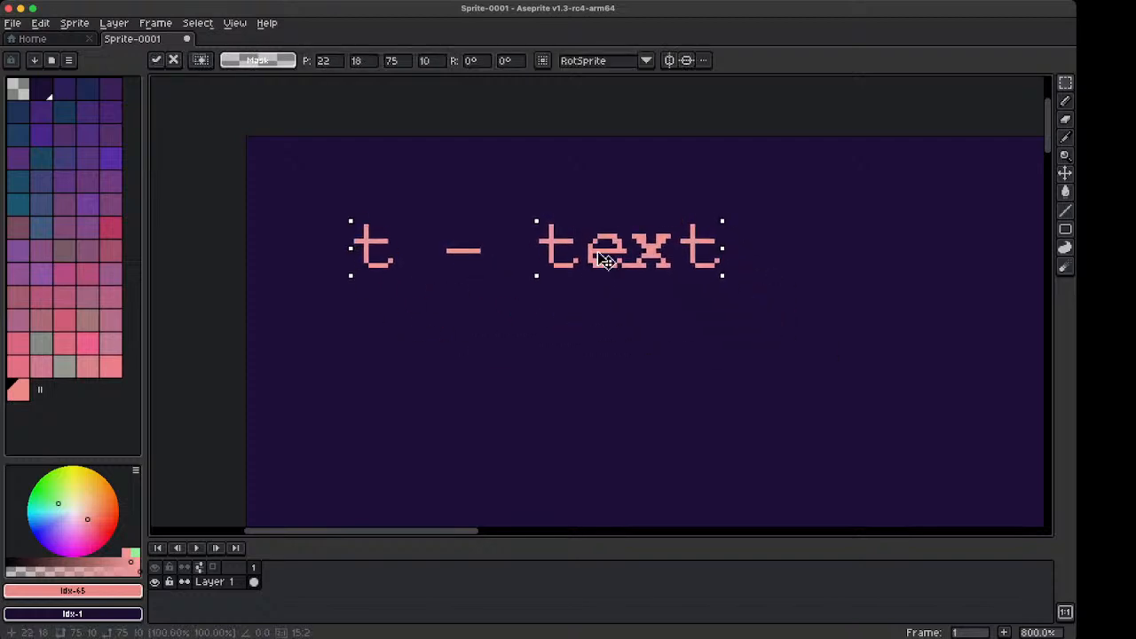
click(737, 297)
Lasso around the "t - text" line, move the selected pixels straight down and deselect
scroll(738, 296, down, 7)
drag(751, 311, 378, 240)
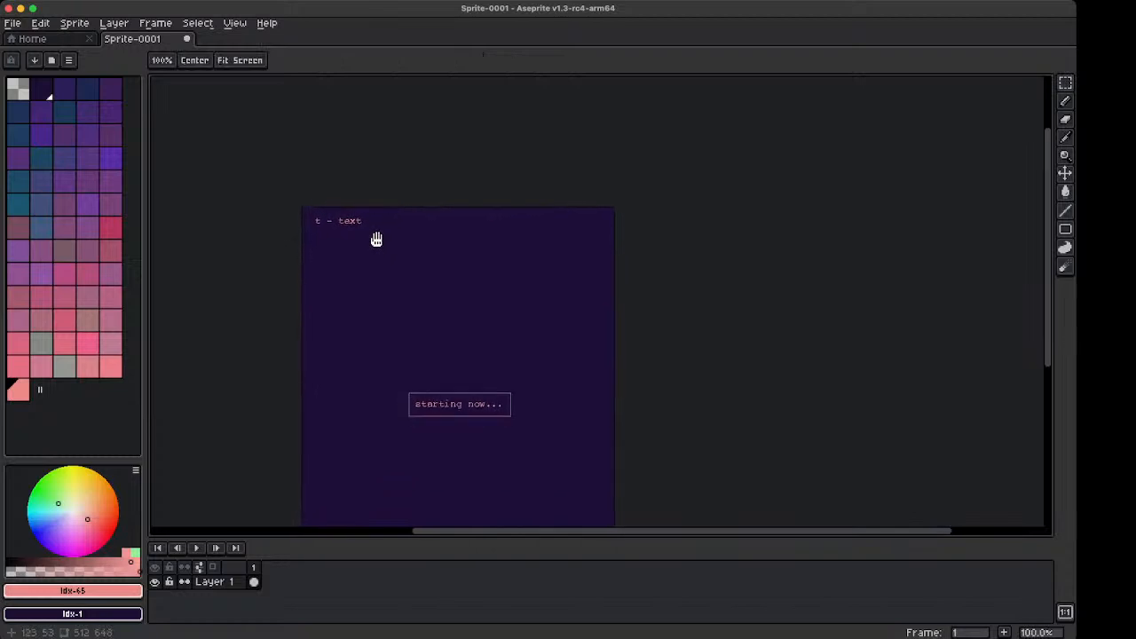
scroll(379, 243, up, 2)
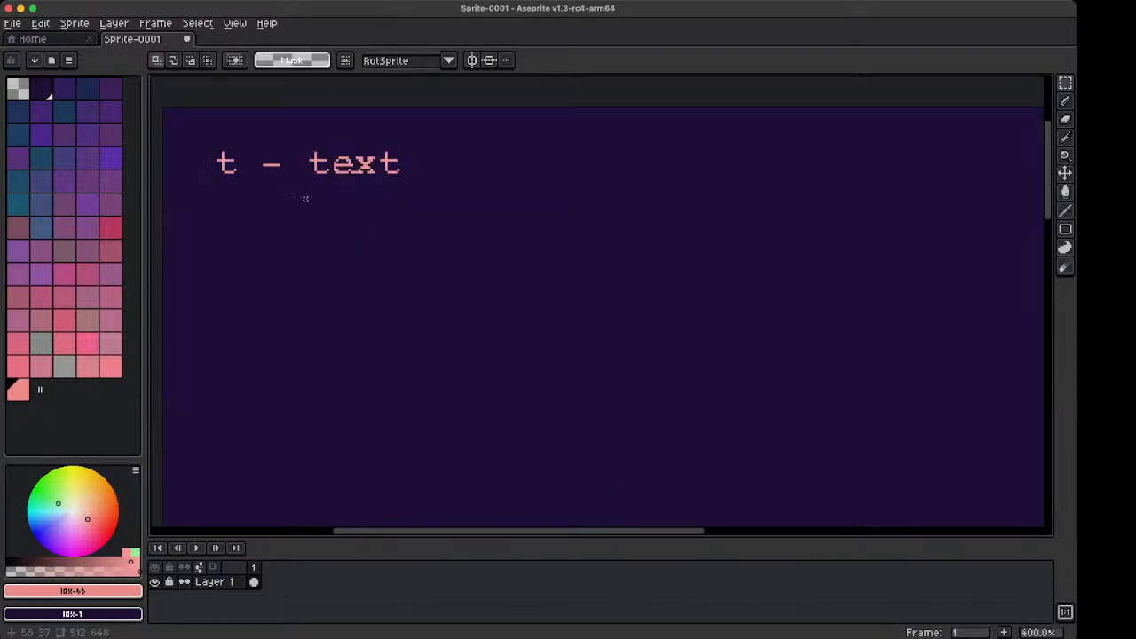
key(q)
mouse_move(215, 165)
mouse_down()
mouse_move(444, 163)
mouse_move(222, 161)
mouse_move(401, 162)
mouse_move(345, 254)
mouse_move(305, 125)
mouse_move(351, 177)
mouse_move(249, 127)
mouse_move(259, 183)
mouse_move(417, 158)
mouse_move(386, 228)
mouse_move(390, 244)
mouse_up()
key(m)
key(q)
key(super+d)
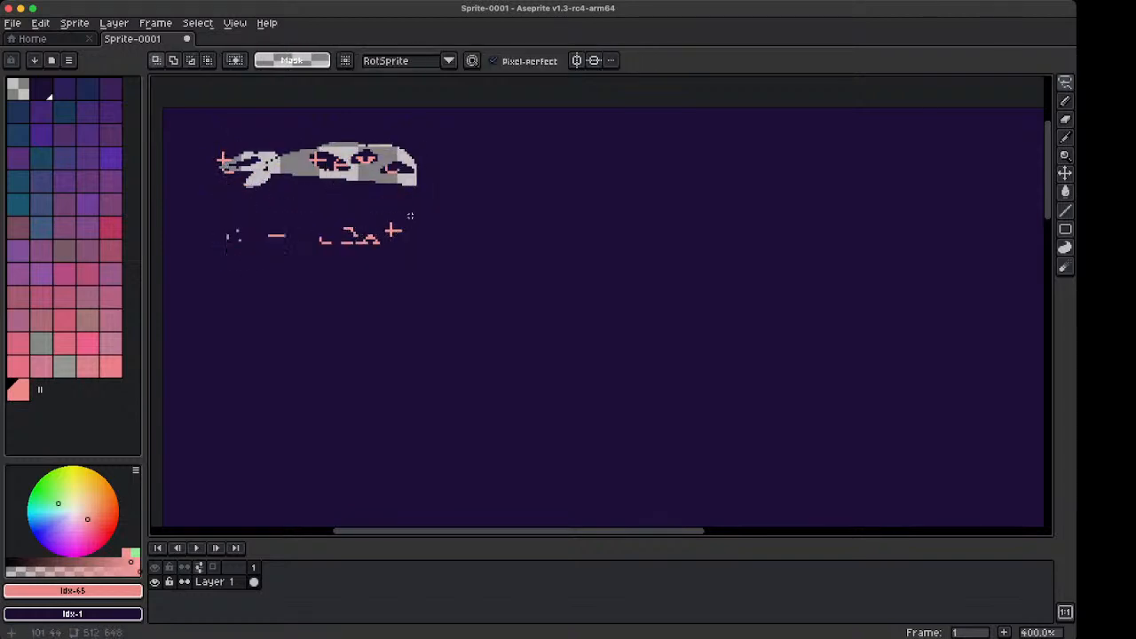
Undo the lasso selection and the move of the "t - text" pixels
key(super+z)
key(super+z)
key(super+z)
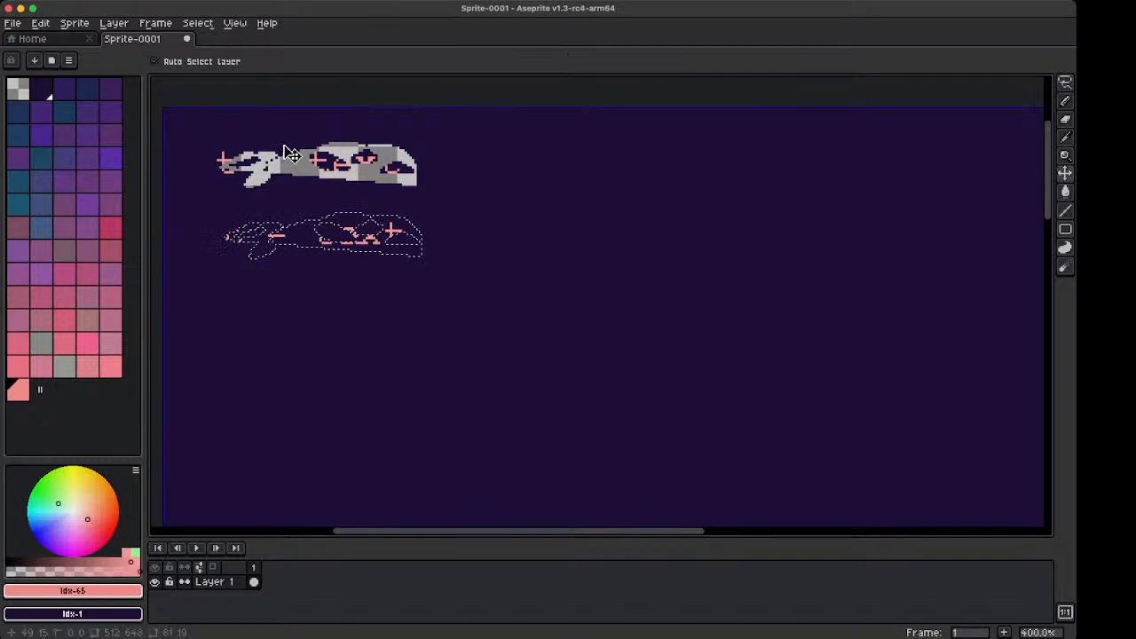
mouse_move(237, 135)
mouse_down()
mouse_move(355, 195)
mouse_move(368, 116)
mouse_move(347, 145)
mouse_up()
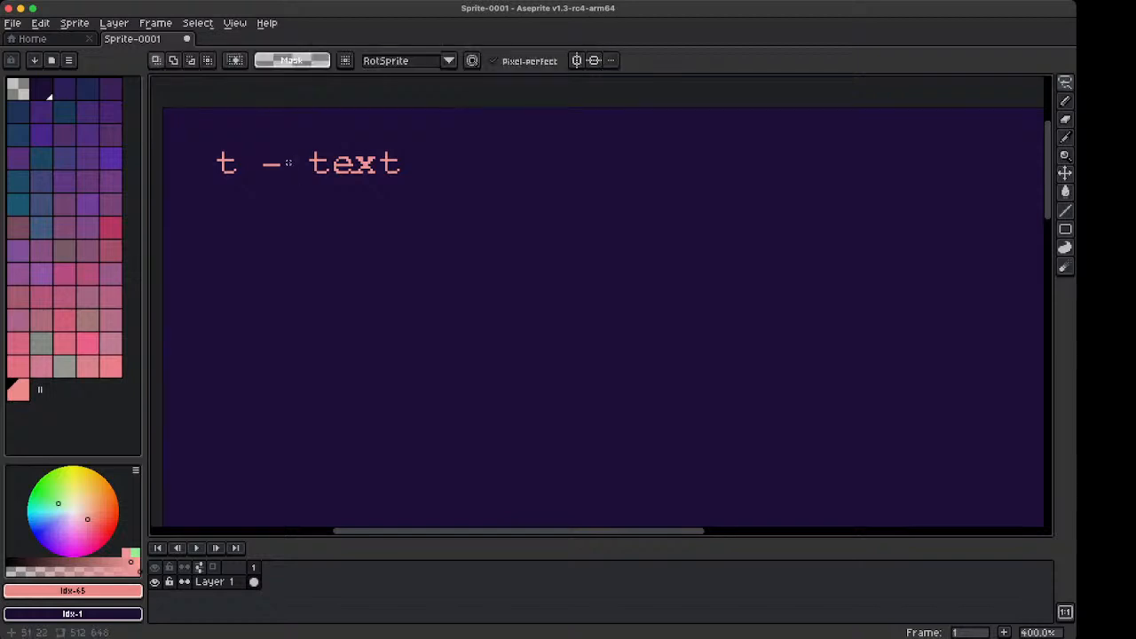
Sample the background color #201039 and paint over the "t - text" line with the 4 px pencil
alt+click(277, 307)
key(b)
mouse_move(256, 147)
mouse_down()
mouse_move(212, 156)
mouse_move(216, 182)
mouse_move(222, 160)
mouse_move(225, 170)
mouse_move(385, 152)
mouse_up()
key(e)
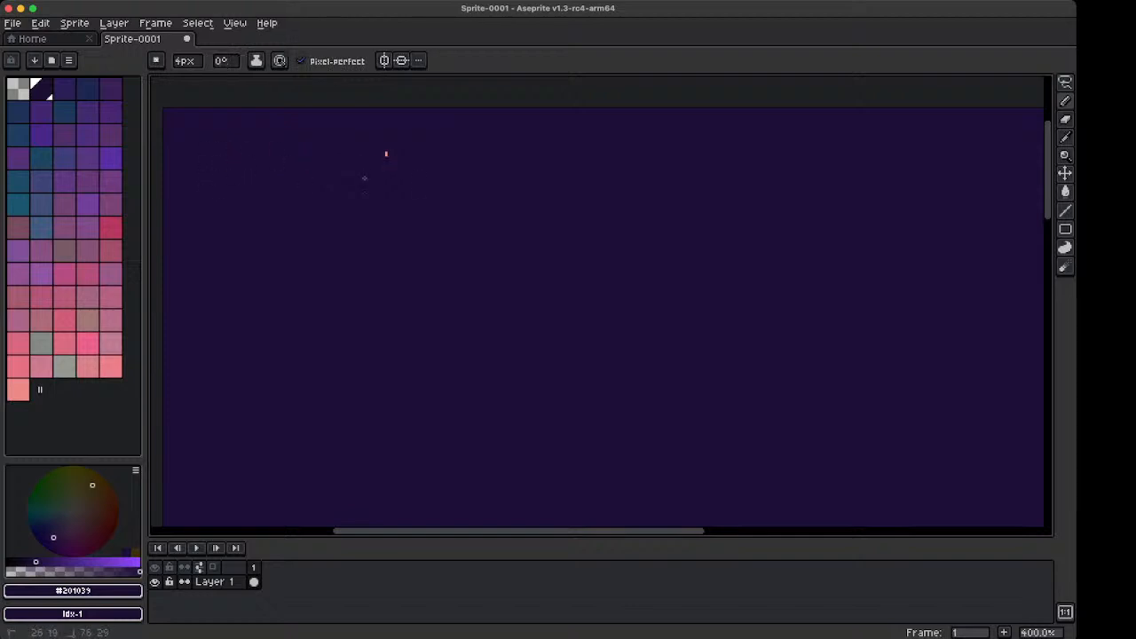
key(v)
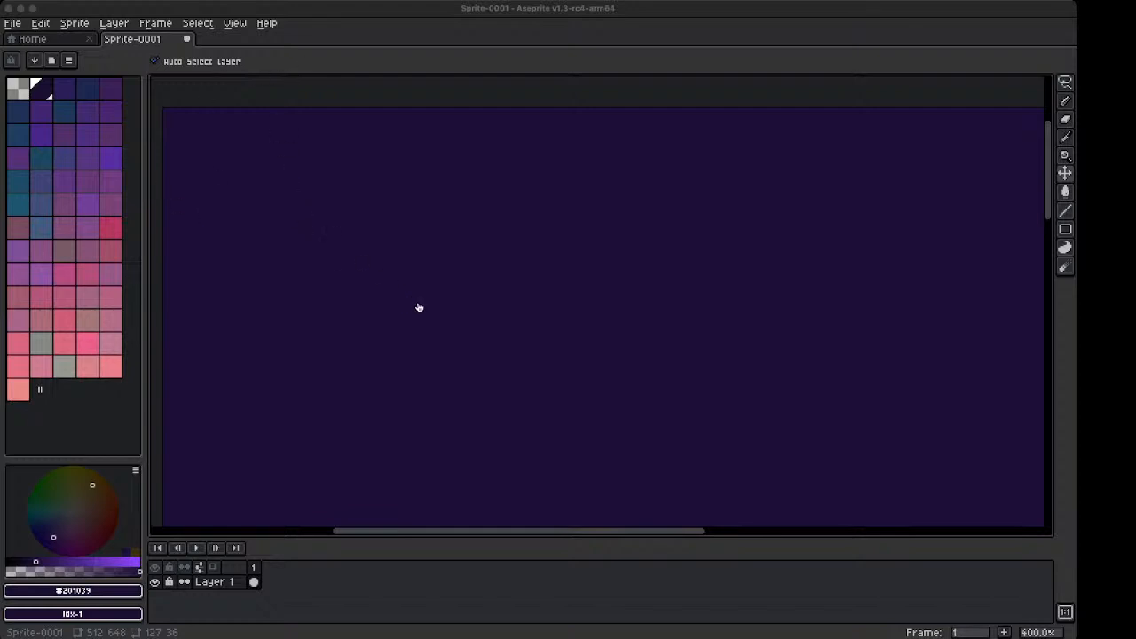
Set the pencil to the salmon palette color with index 65 and reduce the brush size to 1 px
click(482, 305)
key(b)
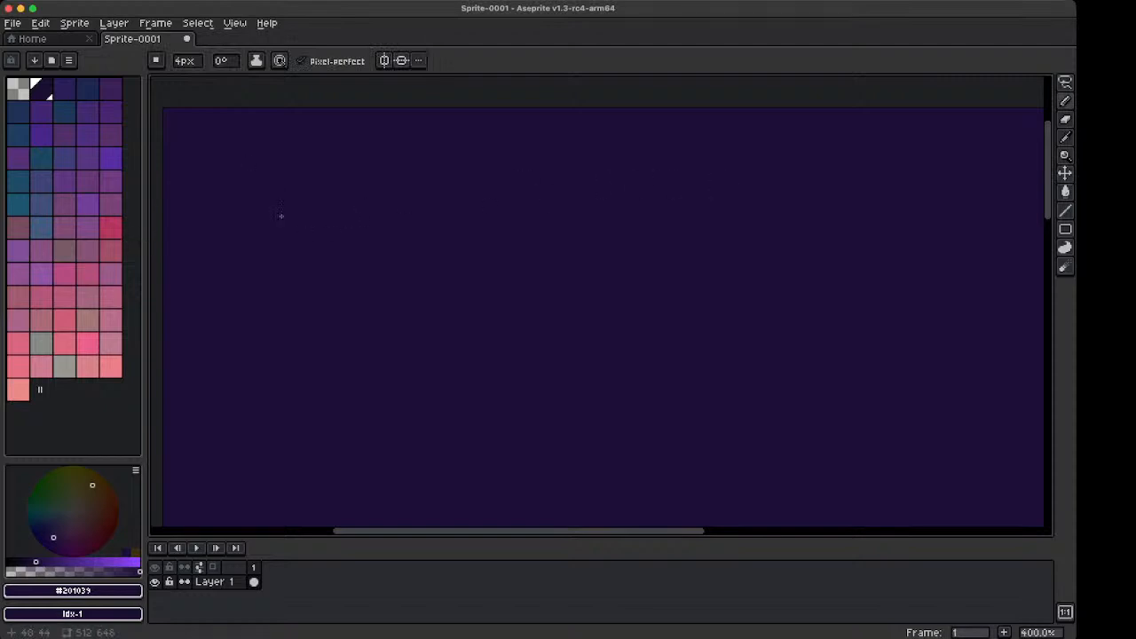
click(18, 389)
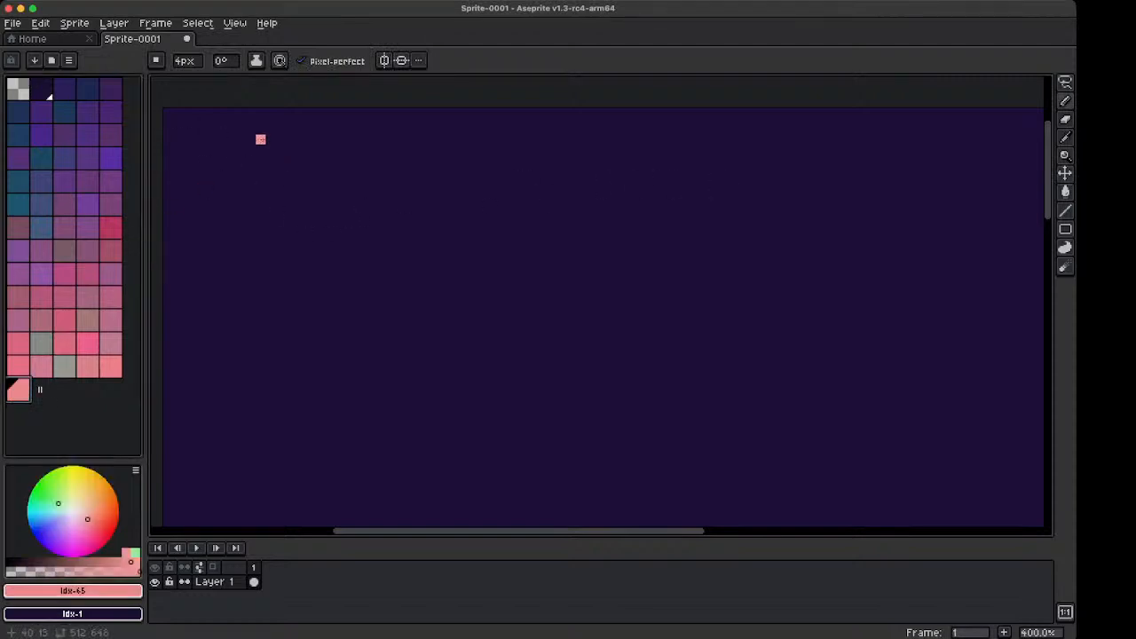
key(minus)
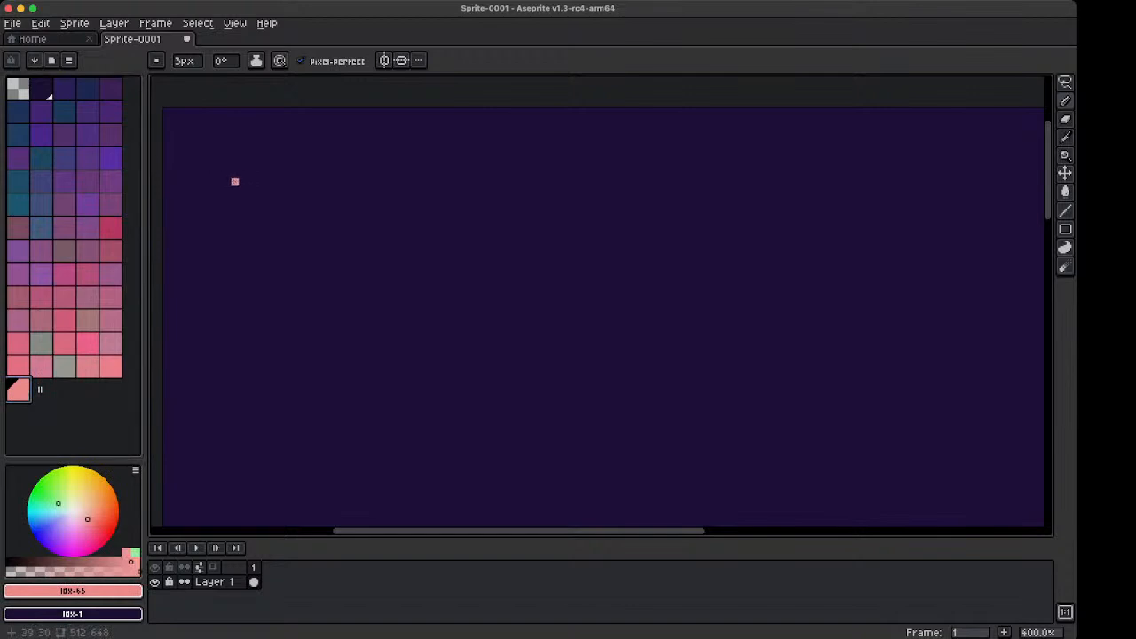
key(minus)
key(minus)
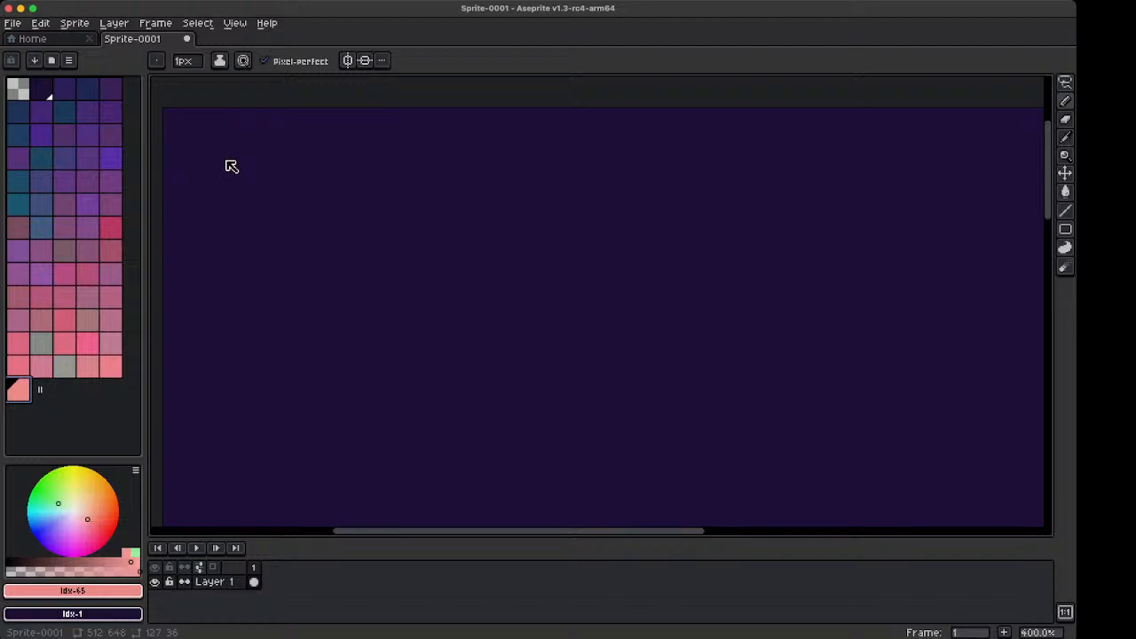
Place the text "b - brush/pencil" at the canvas's top-left corner and scribble a pencil stroke below it
key(ctrl+v)
mouse_move(612, 338)
mouse_down()
mouse_move(515, 293)
mouse_move(362, 152)
mouse_move(382, 158)
mouse_up()
key(b)
mouse_move(197, 195)
mouse_down()
mouse_move(223, 184)
mouse_move(268, 202)
mouse_move(360, 181)
mouse_move(381, 210)
mouse_up()
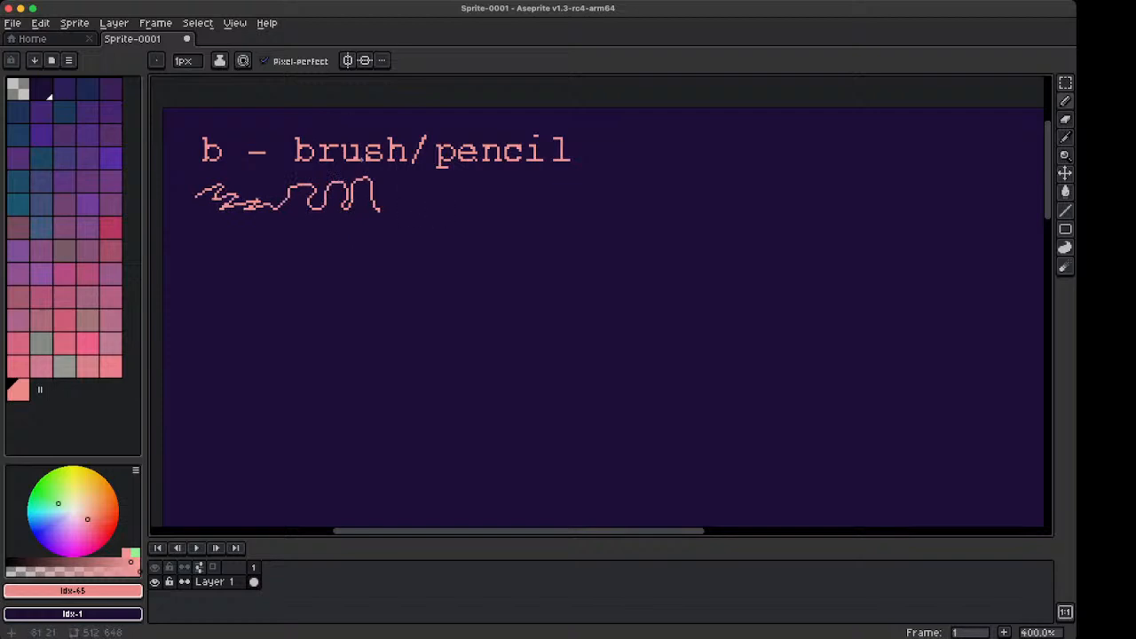
Draw a long wavy 1 px pencil line to the right of the "b - brush/pencil" label, undoing and redoing it once
key(2)
key(3)
key(4)
key(1)
key(space)
key(2)
key(3)
key(1)
key(2)
key(space)
mouse_move(578, 262)
mouse_down()
mouse_move(455, 263)
mouse_move(506, 280)
mouse_move(576, 265)
mouse_move(652, 278)
mouse_move(670, 266)
mouse_move(781, 273)
mouse_up()
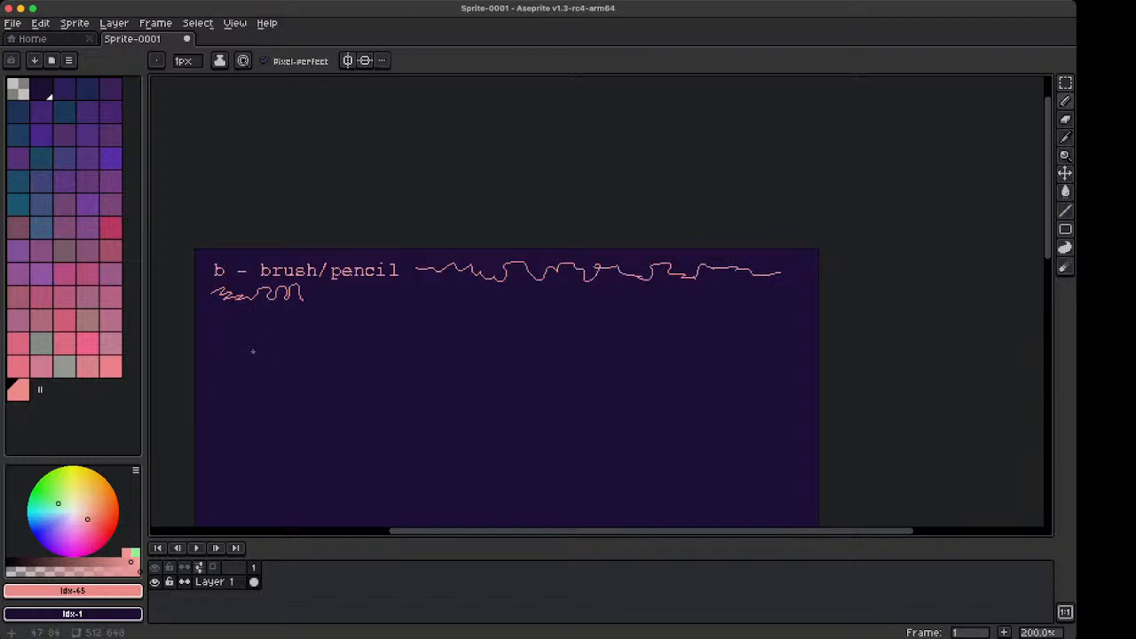
key(super+z)
key(super+shift+z)
shift+click(261, 324)
Add a new layer and place the text "shift B - spray" on it, below the pencil scribble
key(shift+n)
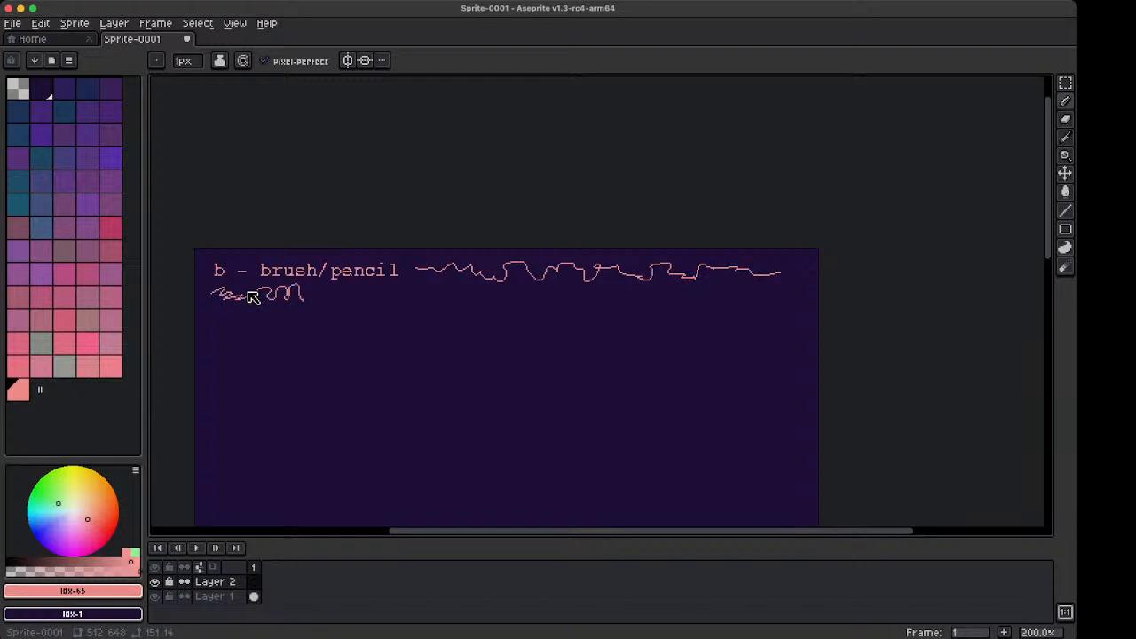
key(super+v)
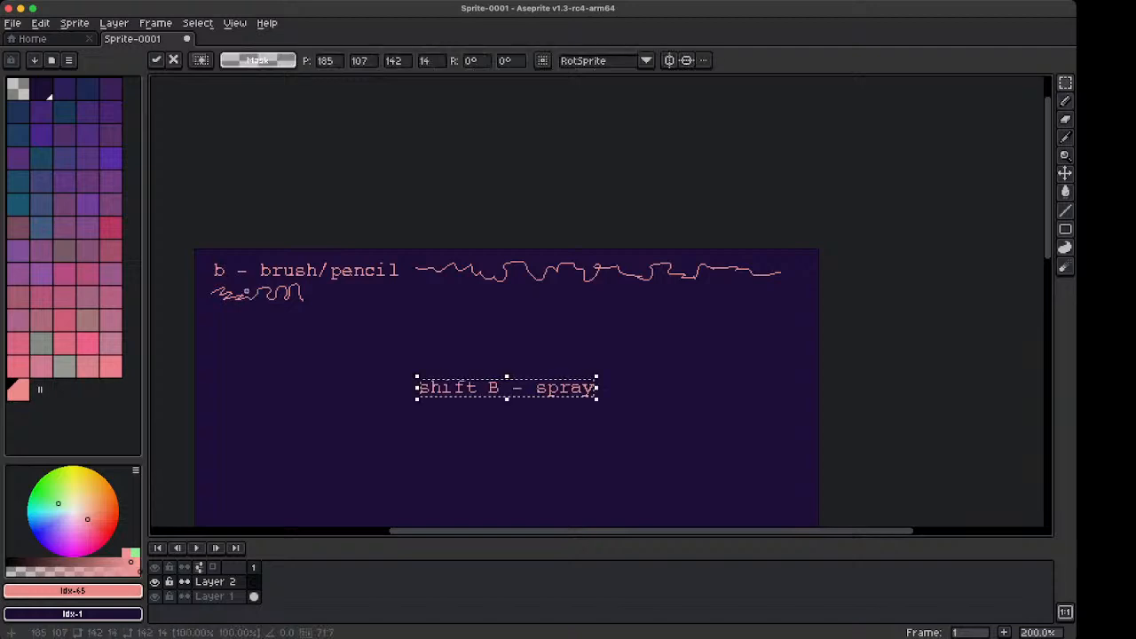
mouse_move(496, 394)
mouse_down()
mouse_move(333, 330)
mouse_move(289, 326)
mouse_up()
click(402, 328)
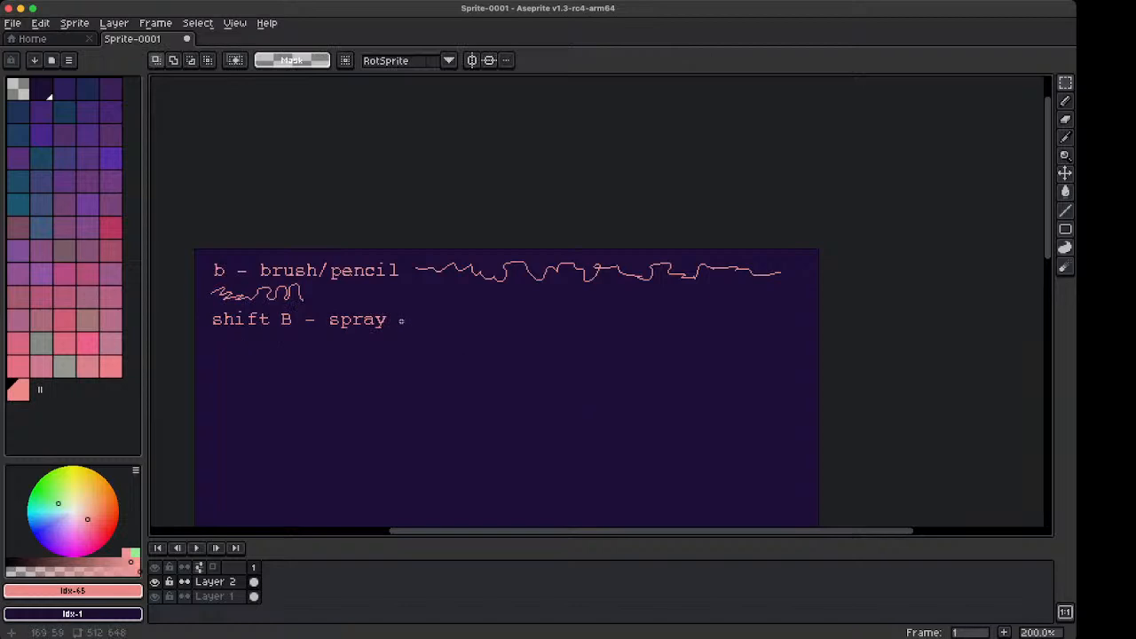
Spray a wide salmon band to the right of the "shift B - spray" label
key(shift+b)
mouse_move(414, 322)
mouse_down()
mouse_move(756, 327)
mouse_move(547, 320)
mouse_move(512, 306)
mouse_move(591, 324)
mouse_move(742, 329)
mouse_move(467, 319)
mouse_move(520, 302)
mouse_move(663, 328)
mouse_move(772, 327)
mouse_up()
drag(693, 328, 551, 318)
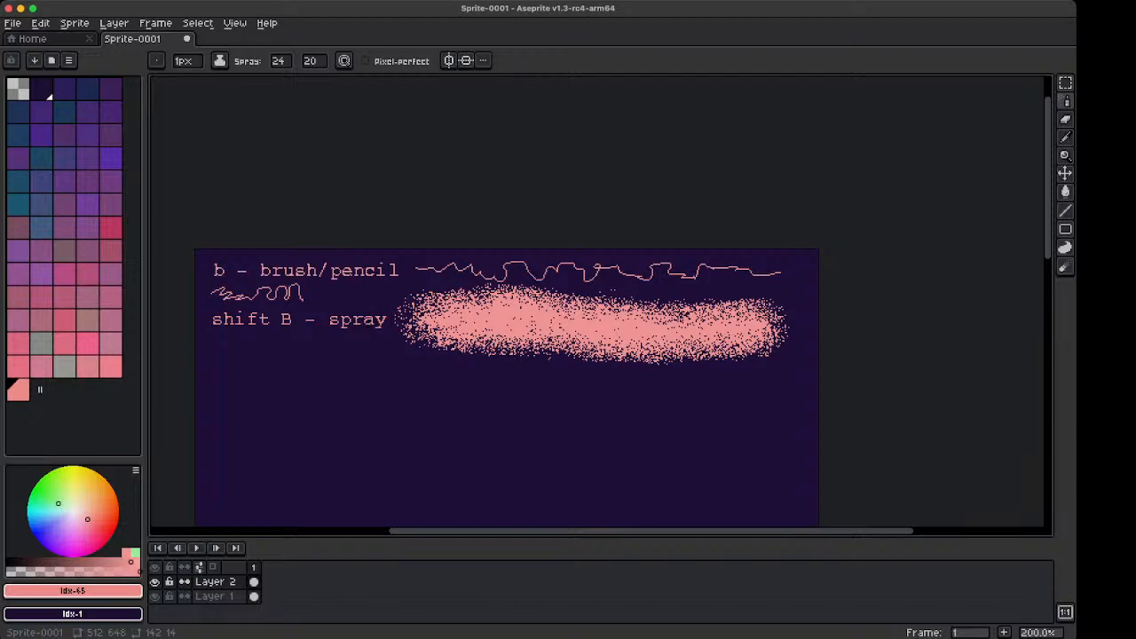
Place the text "[ ] change colors" below the "shift B - spray" label
key(super+v)
mouse_move(494, 399)
mouse_down()
mouse_move(360, 355)
mouse_move(306, 362)
mouse_up()
key(Return)
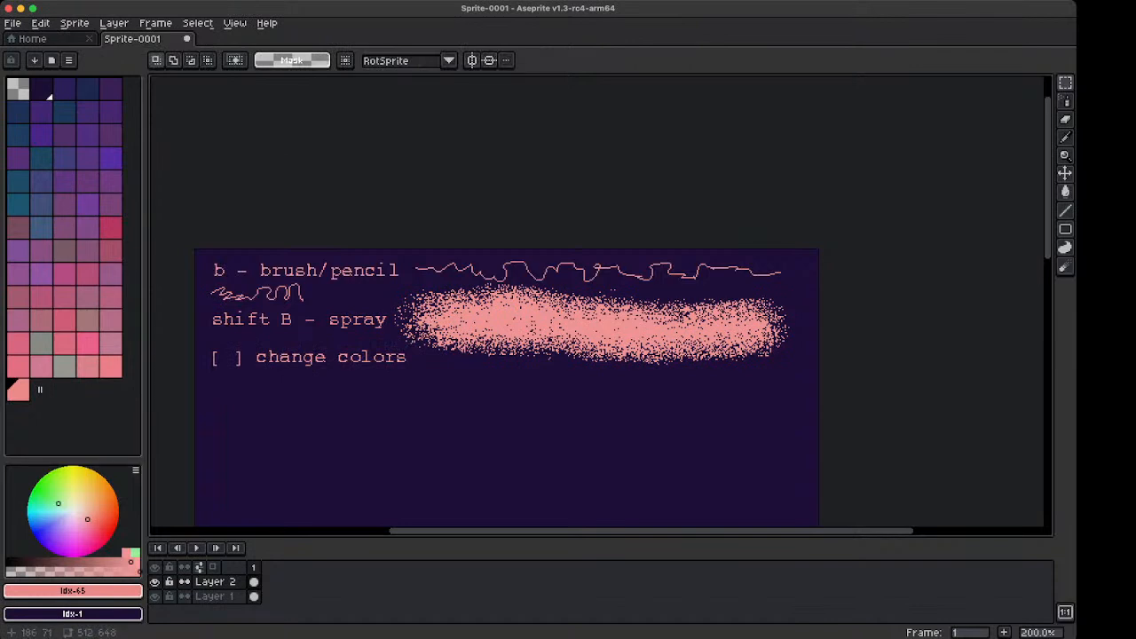
Spray over and just below the salmon band while cycling forward through the palette colors to build a multicolored patch
key(shift+b)
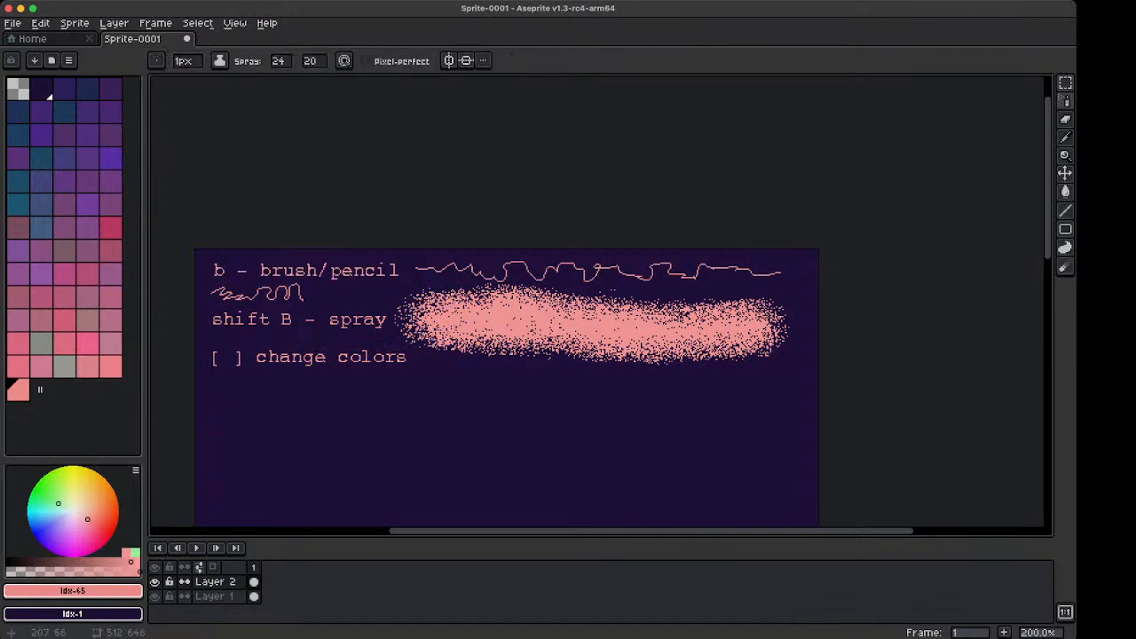
key(bracketright)
key(bracketright)
key(bracketright)
key(bracketright)
key(bracketright)
key(bracketright)
key(bracketright)
mouse_move(435, 321)
mouse_down()
mouse_move(754, 332)
mouse_move(484, 336)
mouse_move(453, 357)
mouse_move(492, 370)
mouse_move(497, 359)
mouse_move(697, 363)
mouse_move(724, 390)
mouse_move(734, 374)
mouse_move(688, 369)
mouse_move(550, 414)
mouse_move(555, 403)
mouse_move(515, 412)
mouse_move(488, 380)
mouse_move(559, 403)
mouse_move(543, 396)
mouse_move(657, 407)
mouse_move(754, 390)
mouse_move(737, 373)
mouse_move(648, 382)
mouse_move(522, 371)
mouse_move(483, 439)
mouse_up()
key(bracketright)
key(bracketright)
key(bracketright)
key(bracketright)
key(bracketright)
key(bracketright)
key(bracketright)
key(bracketright)
key(bracketright)
key(bracketright)
key(bracketright)
key(bracketright)
key(bracketright)
key(bracketright)
key(bracketright)
key(bracketright)
key(bracketright)
key(bracketright)
key(bracketright)
key(bracketright)
key(bracketright)
key(bracketright)
key(bracketright)
key(bracketright)
key(bracketright)
key(bracketright)
key(bracketright)
key(bracketright)
key(bracketright)
key(bracketright)
key(bracketright)
key(bracketright)
key(bracketright)
key(bracketright)
key(bracketright)
key(bracketright)
key(bracketright)
key(bracketright)
key(bracketright)
key(bracketright)
key(bracketright)
key(bracketright)
key(bracketright)
key(bracketright)
key(bracketright)
key(bracketright)
key(bracketright)
key(bracketright)
key(bracketright)
key(bracketright)
key(bracketright)
key(bracketright)
key(bracketright)
key(bracketright)
key(bracketright)
key(bracketright)
key(bracketright)
key(bracketright)
key(bracketright)
key(bracketright)
key(bracketright)
key(bracketright)
key(bracketright)
key(bracketright)
key(bracketright)
key(bracketright)
key(bracketright)
key(bracketright)
key(bracketright)
key(bracketright)
key(bracketright)
key(bracketright)
key(bracketright)
key(bracketright)
key(bracketright)
key(bracketright)
key(bracketright)
key(bracketright)
key(bracketright)
key(bracketright)
key(bracketright)
key(bracketright)
key(bracketright)
key(bracketright)
key(bracketright)
key(bracketright)
key(bracketright)
key(bracketright)
key(bracketright)
key(bracketright)
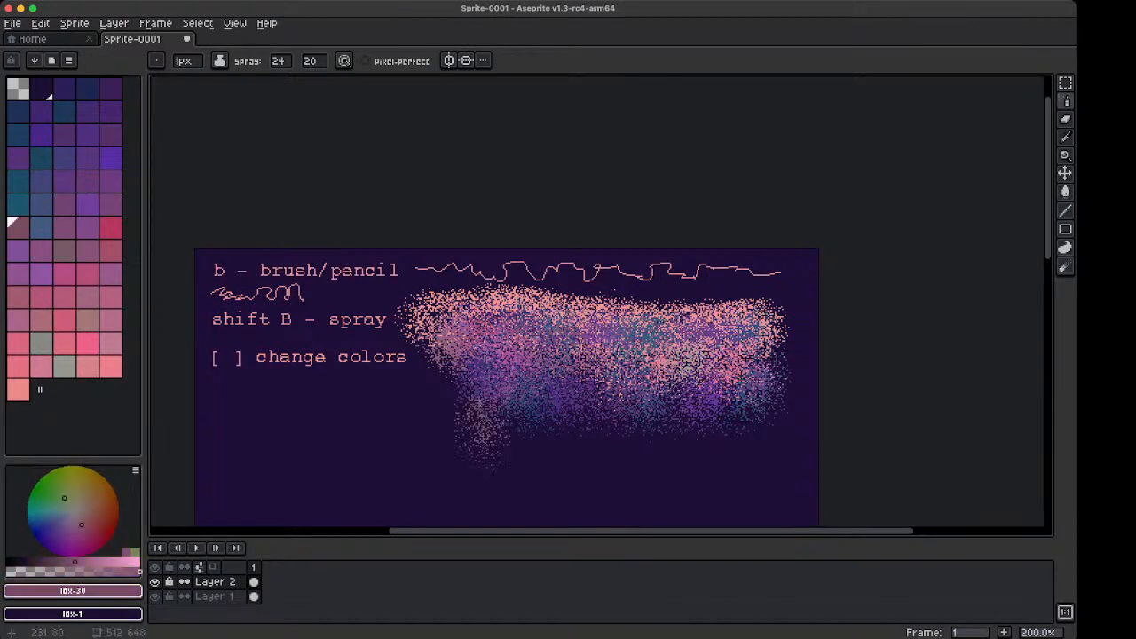
Extend the multicolored spray patch further down with purples, pinks and salmon, cycling through the remaining palette until the dark Idx-1 color is active
mouse_move(484, 439)
mouse_down()
mouse_move(622, 433)
mouse_move(715, 459)
mouse_move(754, 435)
mouse_up()
key(bracketright)
key(bracketright)
key(bracketright)
key(bracketright)
key(bracketright)
key(bracketright)
key(bracketright)
key(bracketright)
key(bracketright)
key(bracketright)
key(bracketright)
key(bracketright)
key(bracketright)
key(bracketright)
key(bracketright)
key(bracketright)
key(bracketright)
key(bracketright)
key(bracketright)
key(bracketright)
key(bracketright)
key(bracketright)
key(bracketright)
key(bracketright)
mouse_move(511, 448)
mouse_down()
mouse_move(530, 479)
mouse_move(590, 494)
mouse_move(622, 477)
mouse_move(622, 488)
mouse_move(675, 495)
mouse_move(655, 476)
mouse_up()
key(bracketright)
key(bracketright)
key(bracketright)
key(bracketright)
key(bracketright)
key(bracketright)
key(bracketright)
key(bracketright)
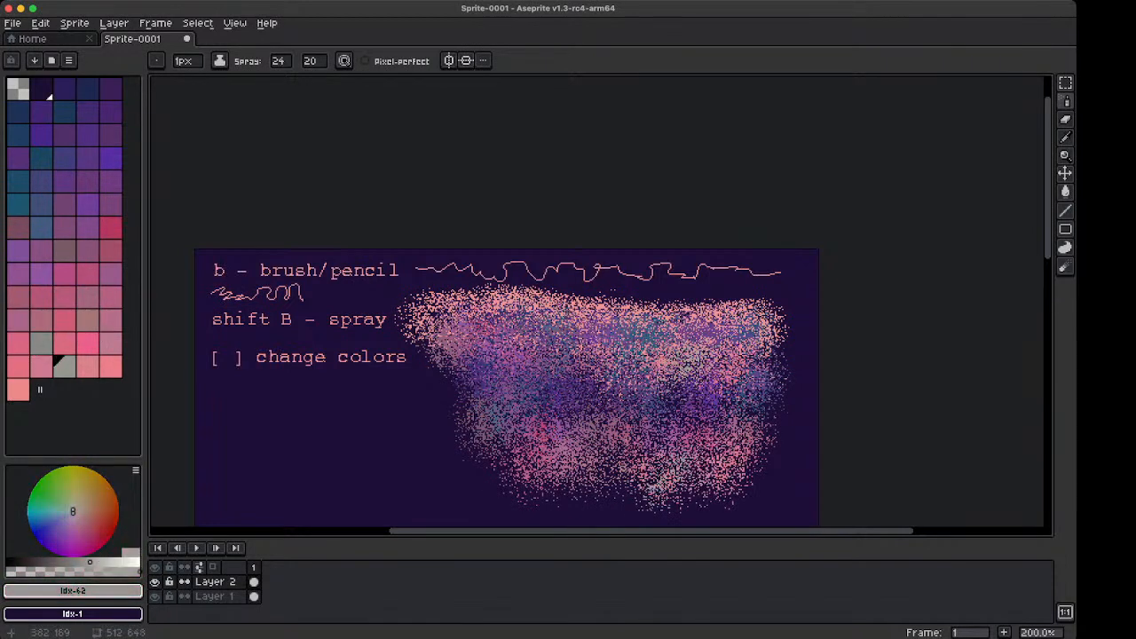
key(bracketright)
key(bracketright)
key(bracketright)
key(bracketright)
key(bracketright)
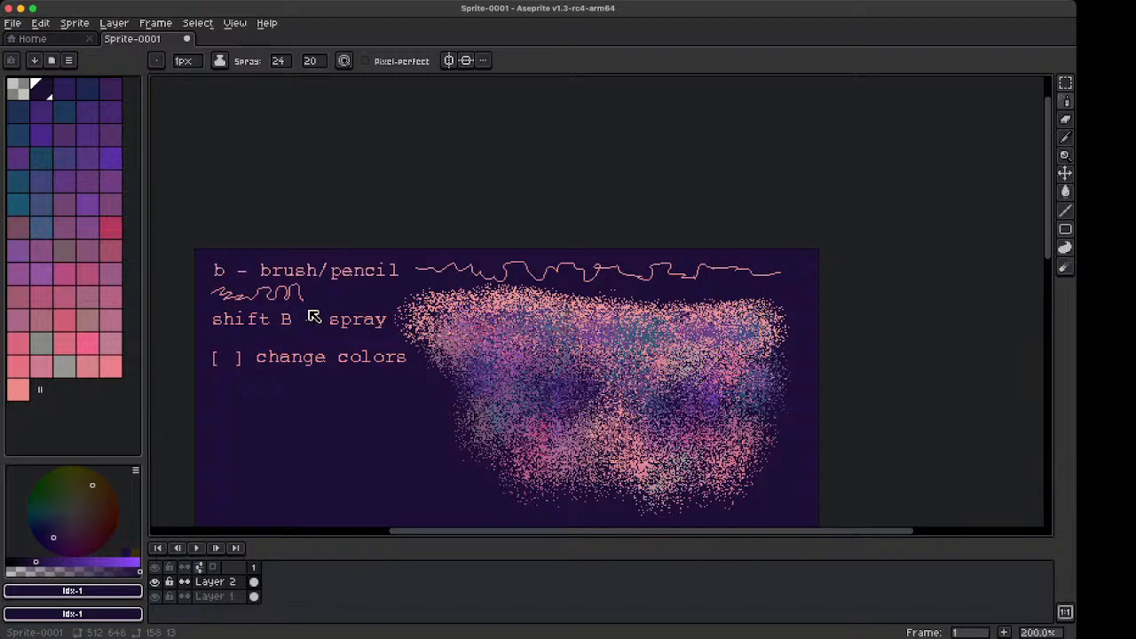
key(ctrl+v)
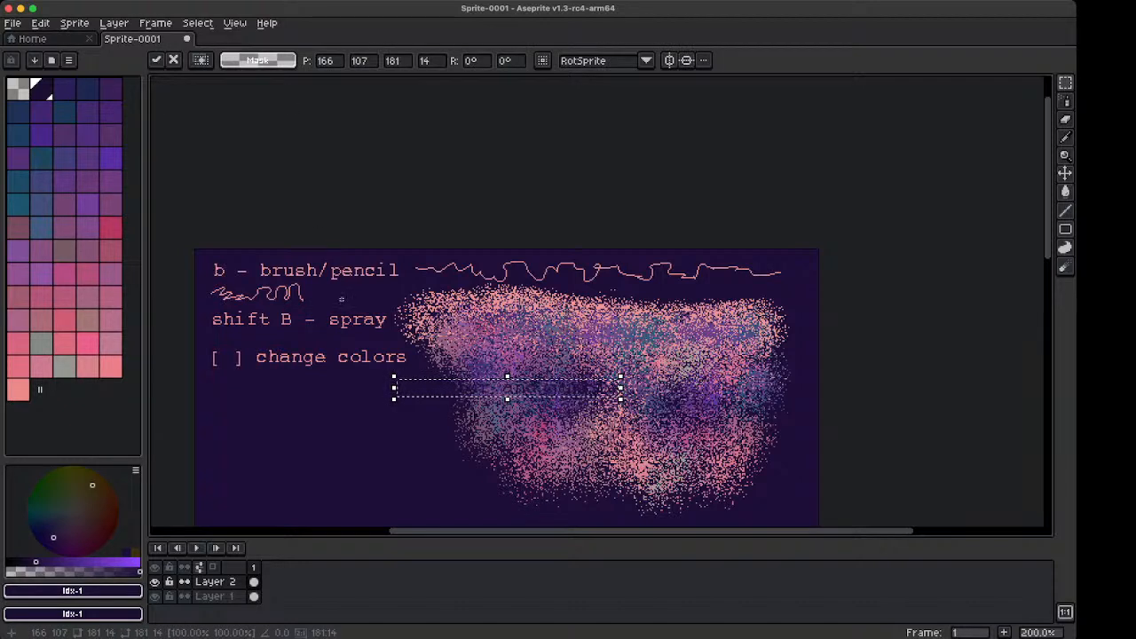
drag(451, 394, 304, 403)
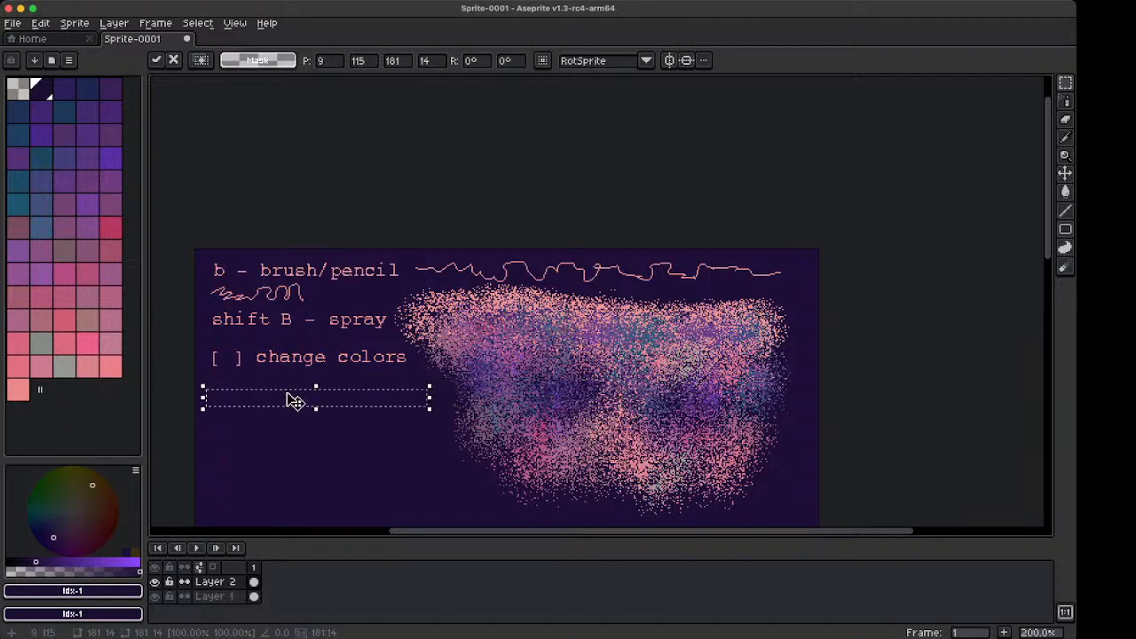
click(313, 411)
Place the text "R - blur and jumble" in the salmon Idx-65 color below the "[ ] change colors" label
click(25, 390)
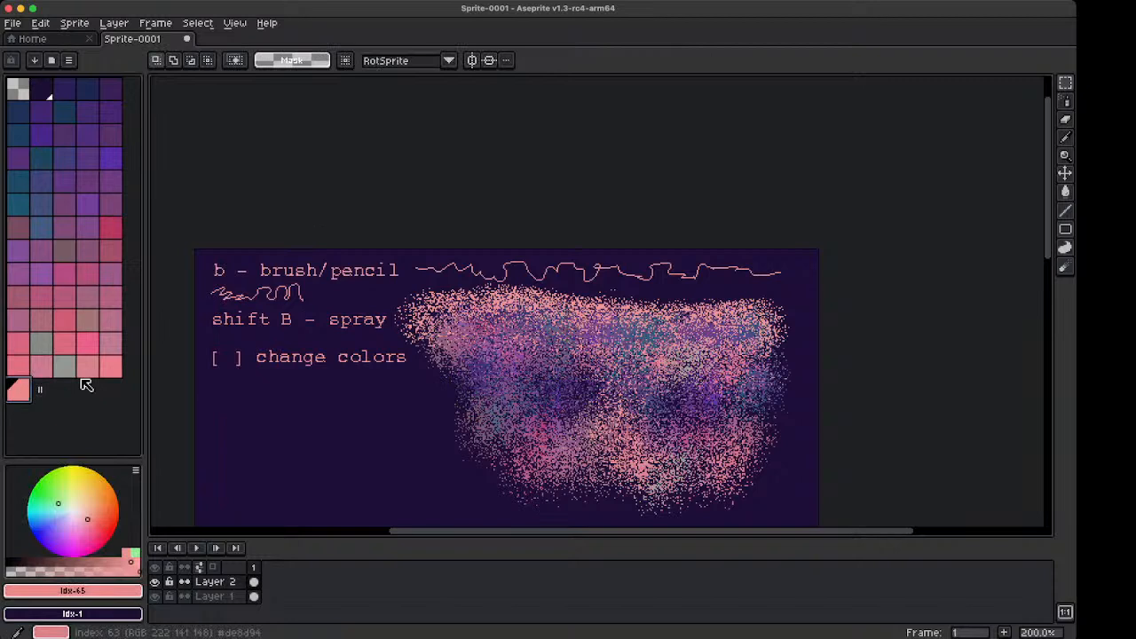
key(ctrl+v)
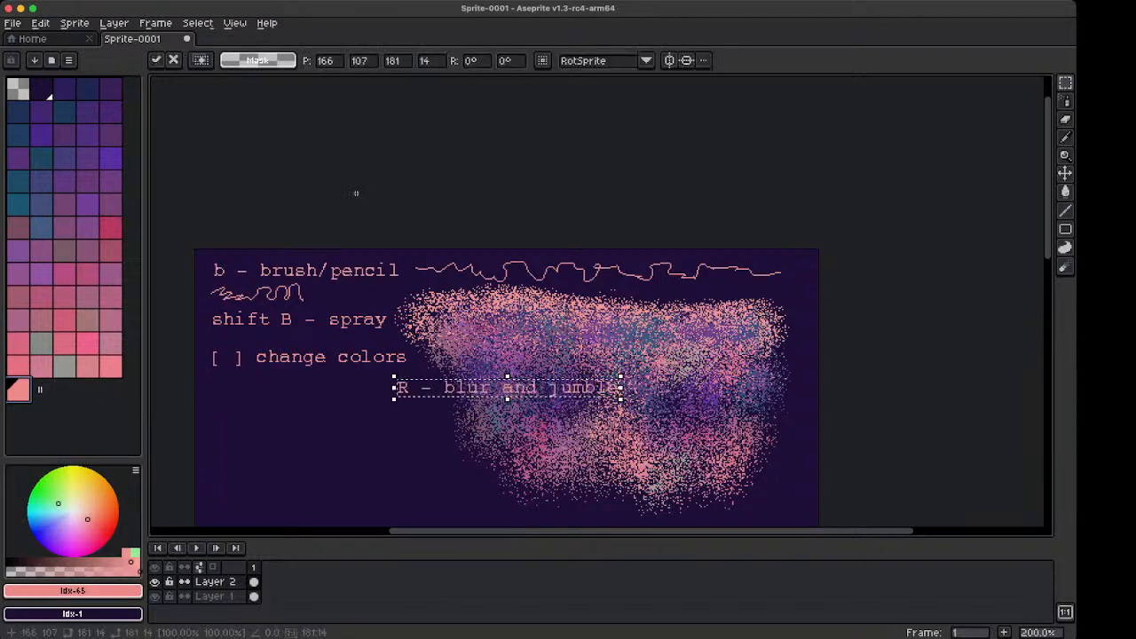
key(shift+Left)
key(shift+Left)
key(shift+Left)
key(shift+Left)
key(shift+Left)
key(shift+Left)
key(shift+Left)
key(shift+Left)
key(shift+Left)
key(shift+Left)
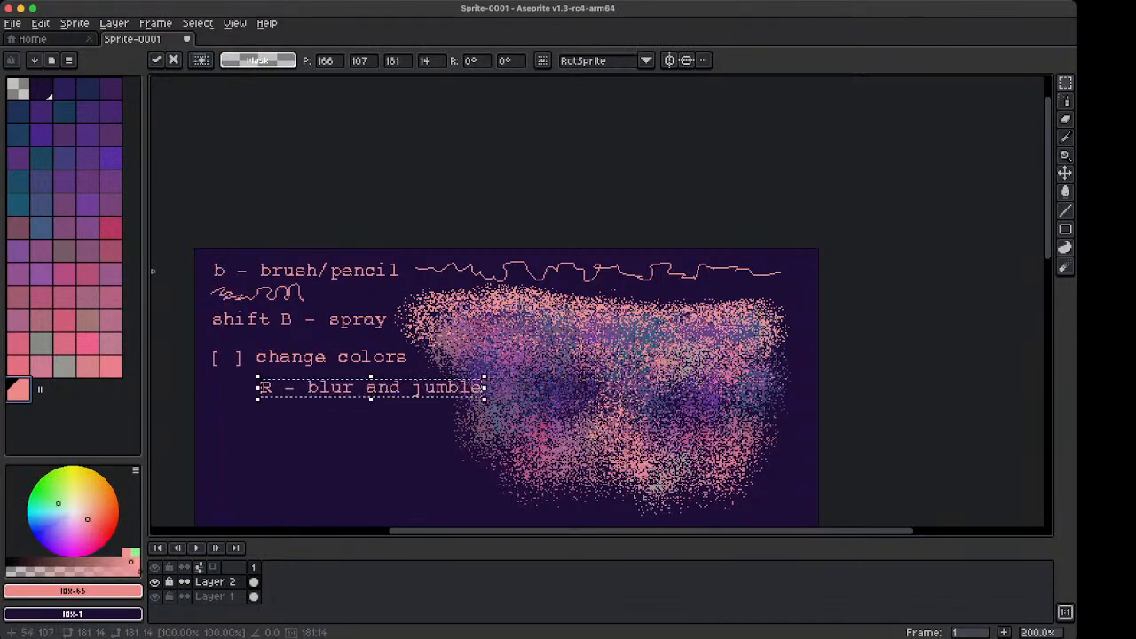
key(shift+Down)
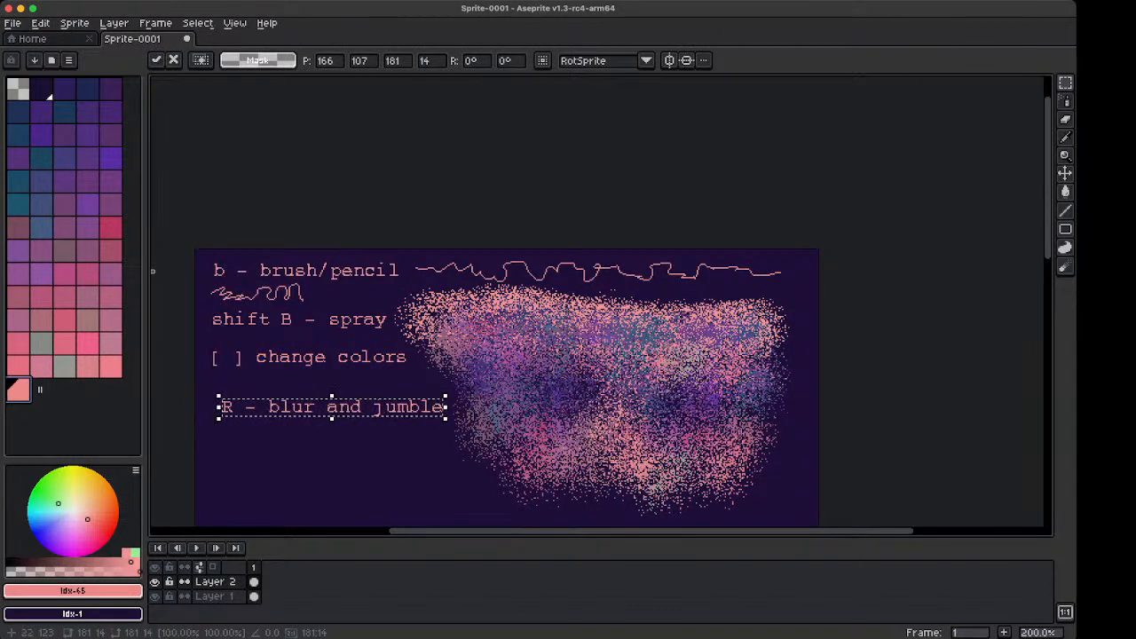
key(Return)
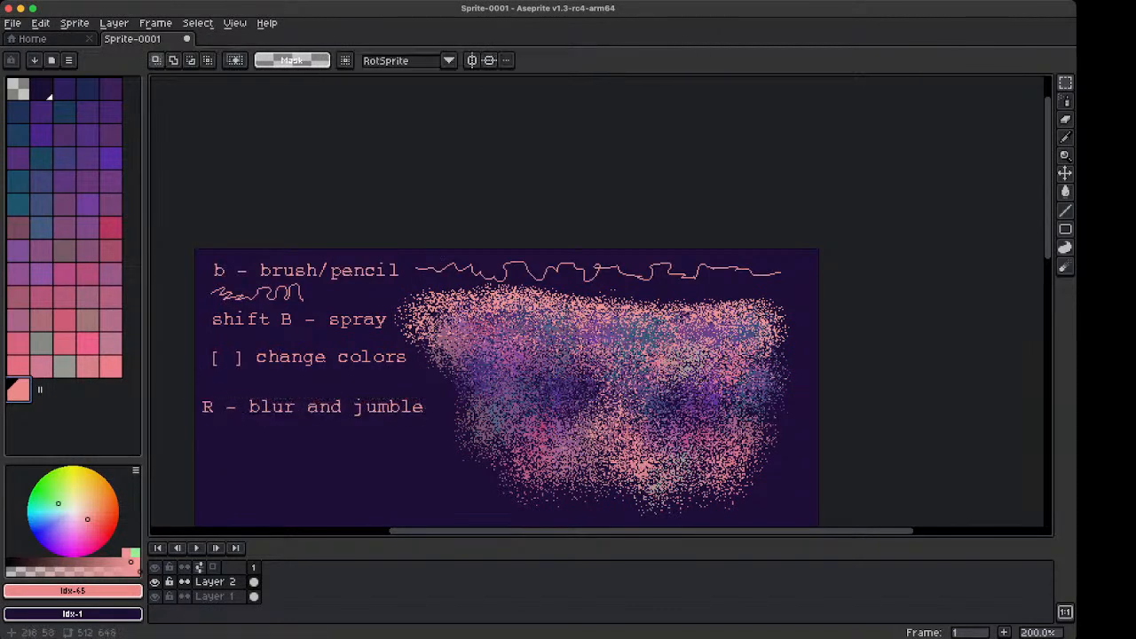
Blur the multicolored spray patch with the 64 px Blur tool, and scramble its pixels with the 64 px Jumble tool
key(r)
mouse_move(578, 400)
mouse_down()
mouse_move(560, 365)
mouse_move(508, 344)
mouse_move(524, 392)
mouse_move(554, 415)
mouse_move(586, 365)
mouse_move(573, 364)
mouse_move(626, 354)
mouse_move(635, 381)
mouse_move(624, 421)
mouse_move(679, 432)
mouse_move(583, 435)
mouse_move(524, 463)
mouse_move(497, 412)
mouse_move(481, 409)
mouse_move(442, 335)
mouse_move(444, 314)
mouse_move(575, 317)
mouse_move(714, 362)
mouse_move(735, 424)
mouse_move(585, 471)
mouse_move(696, 477)
mouse_move(755, 442)
mouse_move(789, 357)
mouse_move(771, 324)
mouse_move(474, 319)
mouse_move(517, 380)
mouse_move(514, 439)
mouse_move(614, 431)
mouse_move(617, 369)
mouse_up()
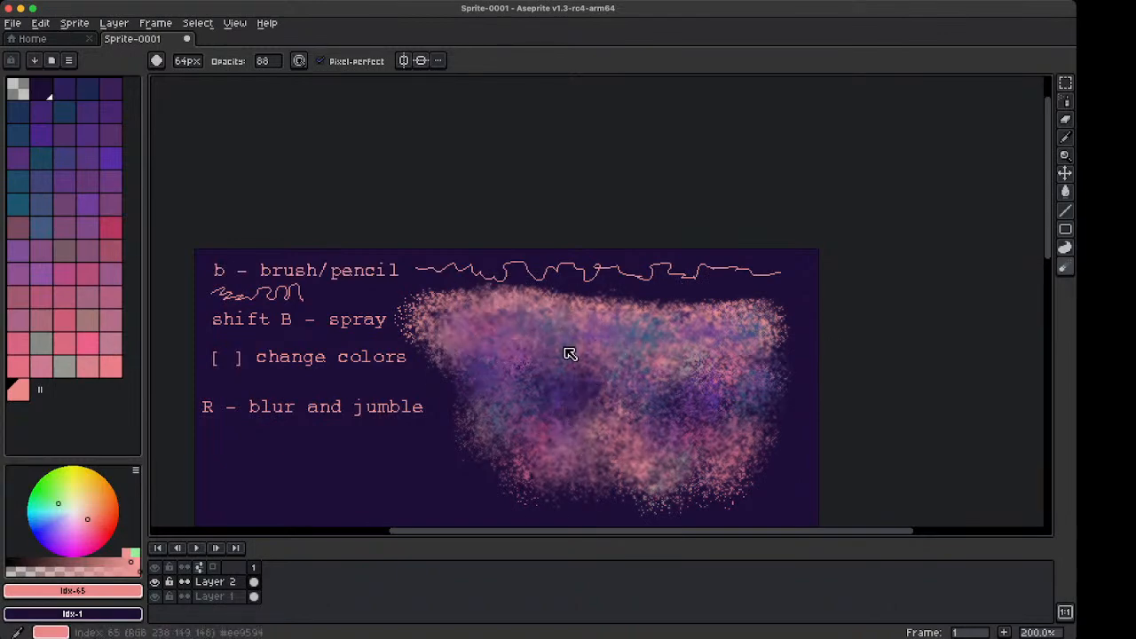
key(shift+r)
mouse_move(498, 345)
mouse_down()
mouse_move(680, 344)
mouse_move(730, 366)
mouse_move(724, 406)
mouse_move(649, 458)
mouse_move(572, 444)
mouse_move(528, 389)
mouse_move(629, 358)
mouse_move(559, 385)
mouse_move(590, 376)
mouse_move(511, 383)
mouse_move(504, 416)
mouse_move(467, 360)
mouse_move(579, 376)
mouse_move(589, 435)
mouse_move(676, 458)
mouse_move(749, 409)
mouse_move(776, 349)
mouse_move(765, 338)
mouse_move(750, 426)
mouse_move(720, 472)
mouse_move(571, 465)
mouse_up()
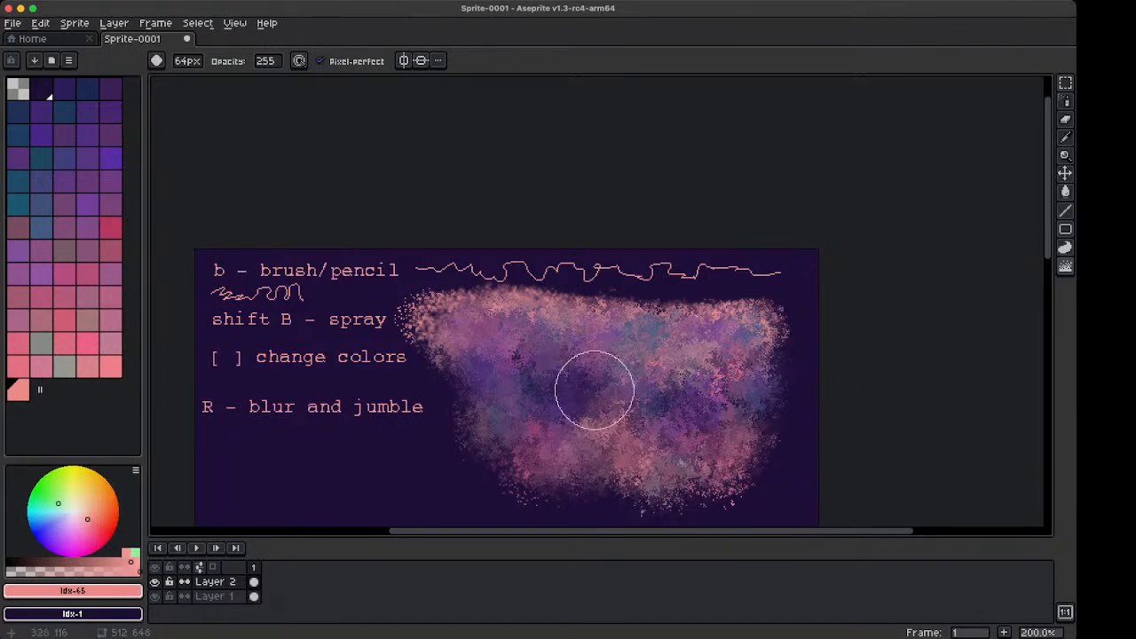
Try lassoing a narrow curved strip in the left part of the spray patch and painting with it as a custom brush
scroll(595, 381, up, 2)
key(space)
drag(580, 412, 573, 392)
scroll(573, 392, down, 3)
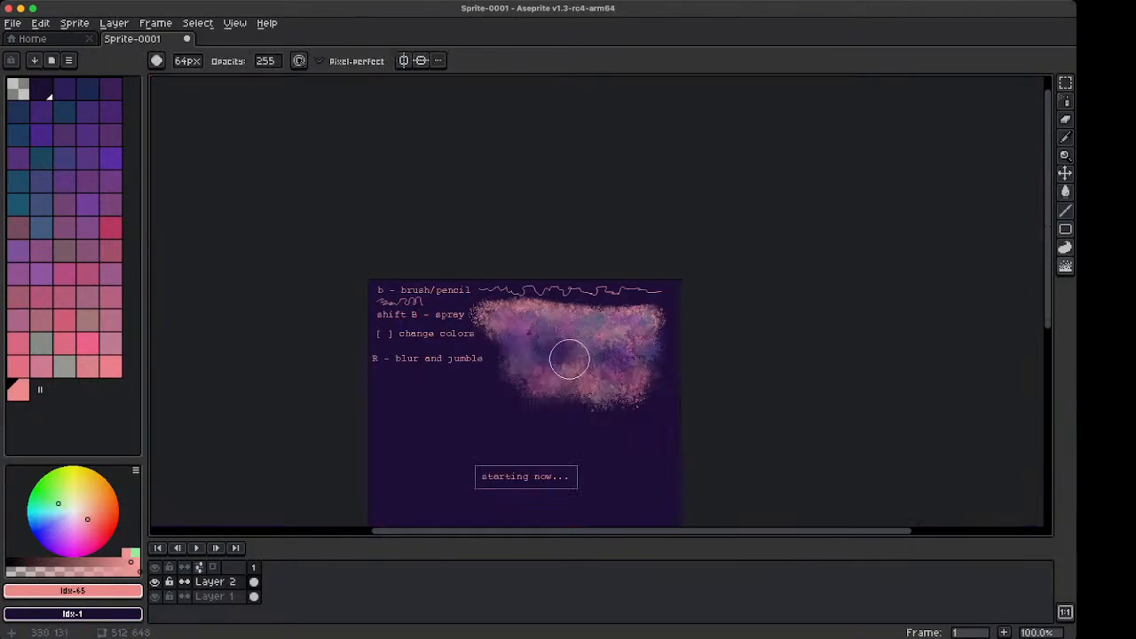
scroll(571, 360, up, 1)
key(space)
drag(553, 353, 585, 342)
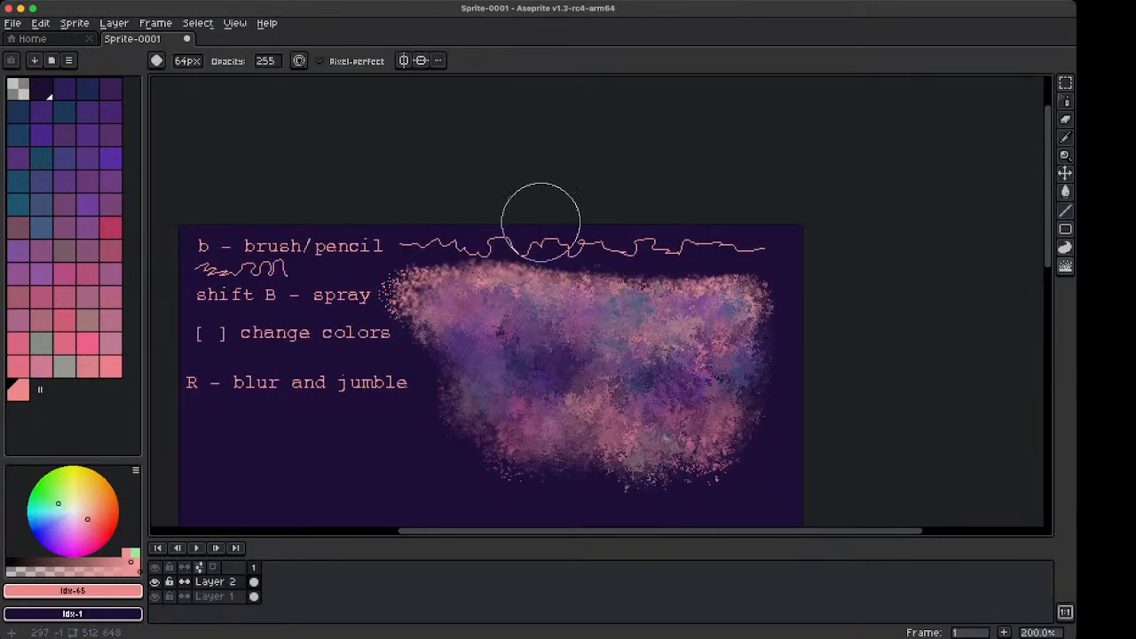
key(q)
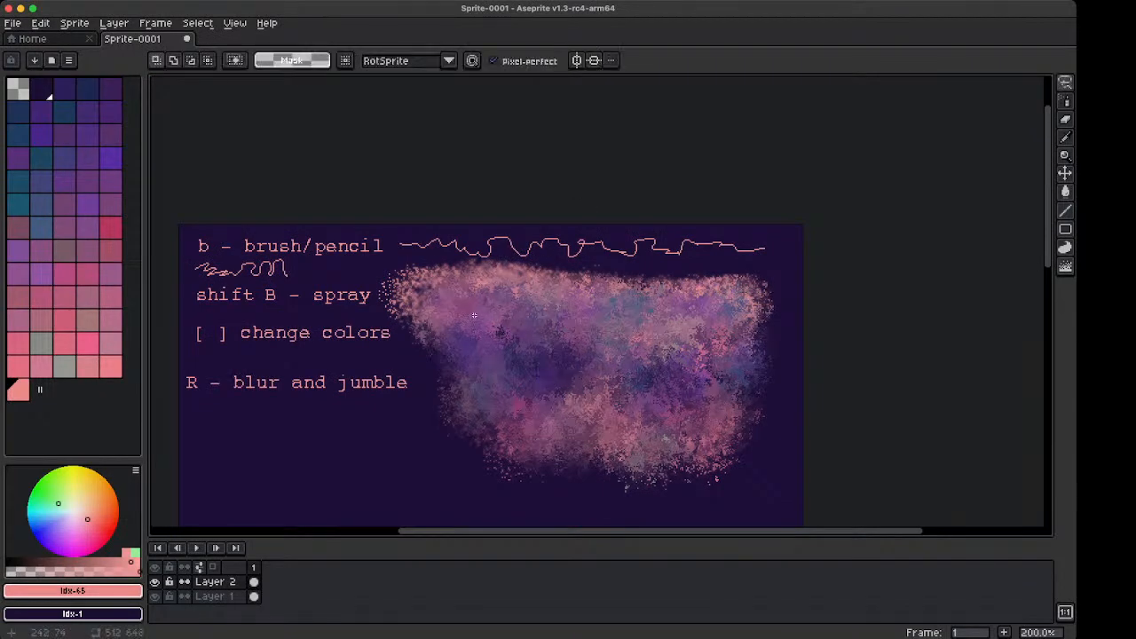
drag(498, 340, 492, 301)
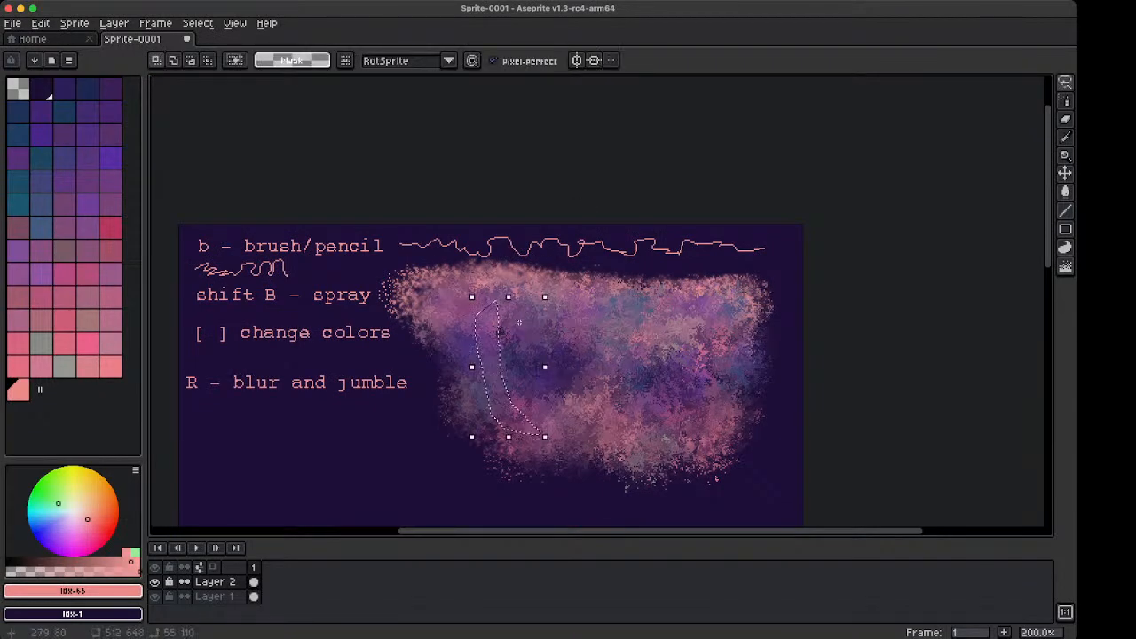
key(ctrl+b)
mouse_move(500, 350)
mouse_down()
mouse_move(613, 368)
mouse_move(708, 362)
mouse_up()
key(super+z)
key(Escape)
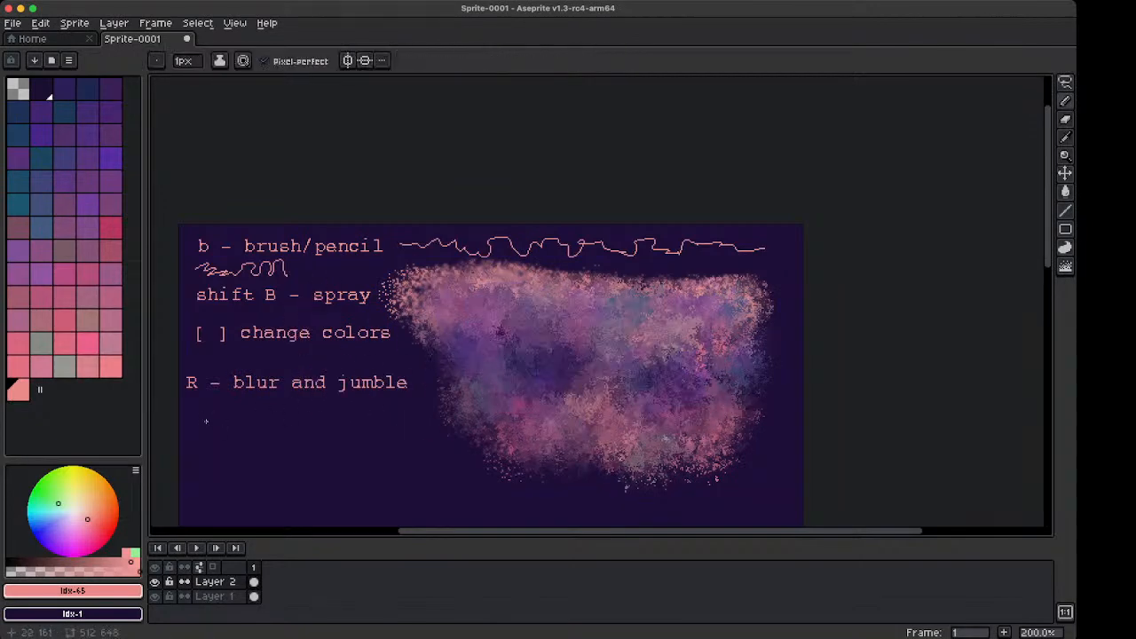
key(q)
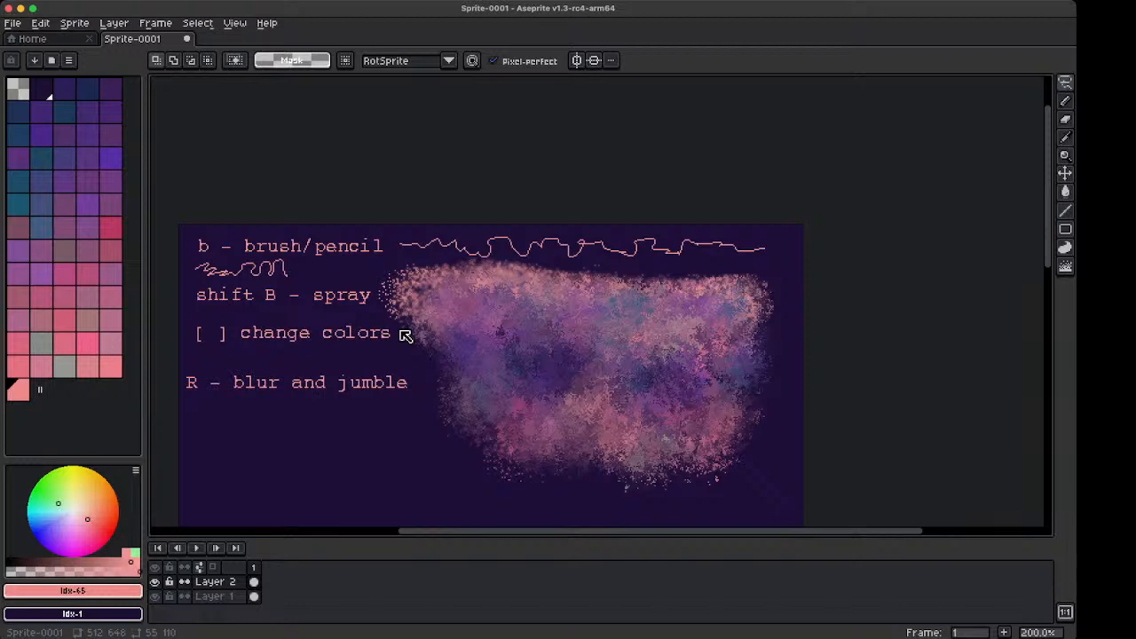
key(ctrl+v)
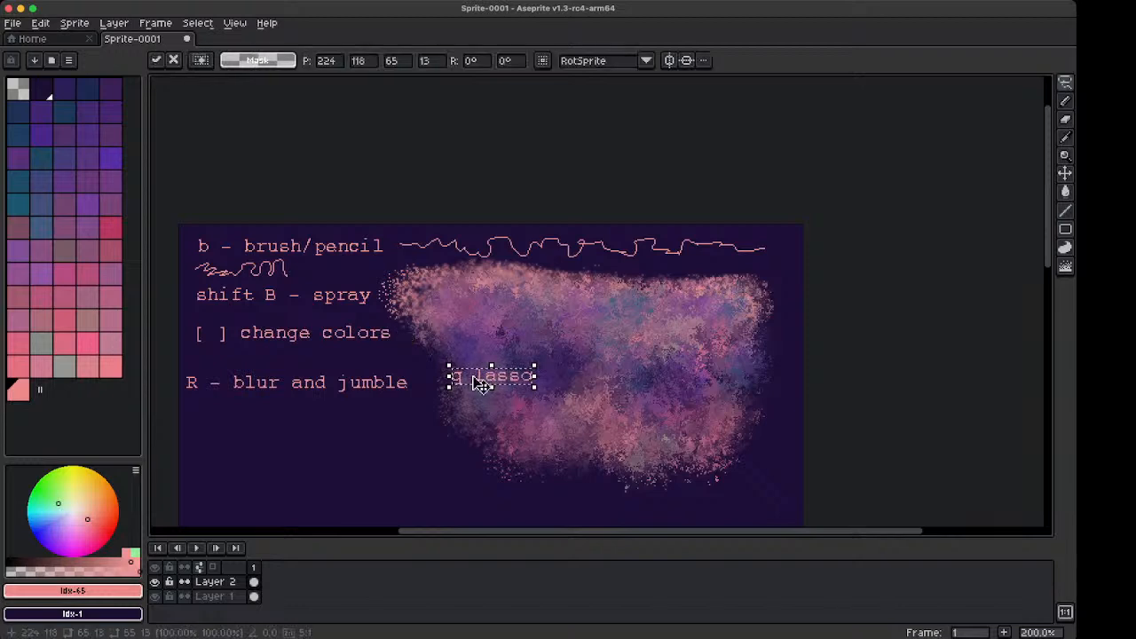
drag(502, 383, 302, 425)
key(Escape)
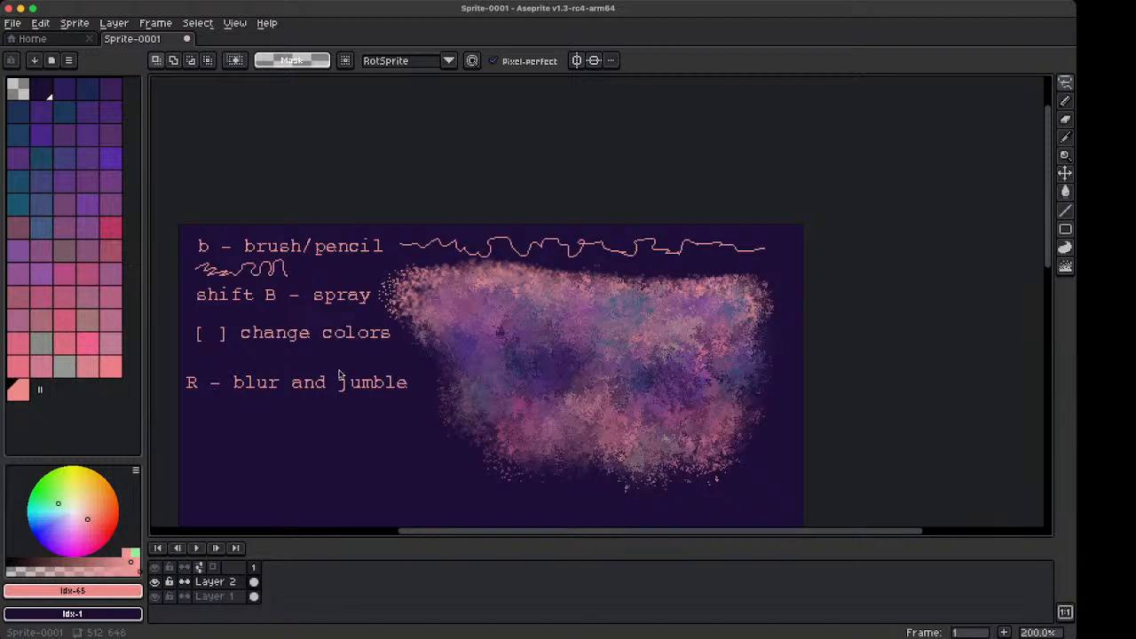
Place the text "Q - Lasso" in the salmon Idx-65 color below the "R - blur and jumble" label
key(ctrl+v)
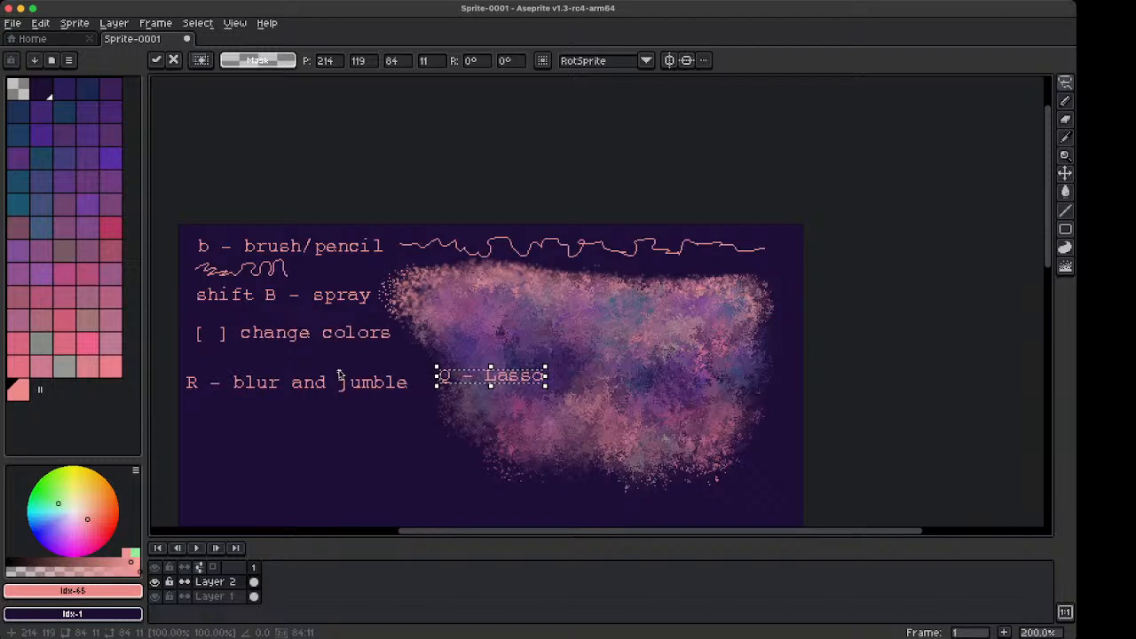
mouse_move(491, 377)
mouse_down()
mouse_move(372, 414)
mouse_move(258, 414)
mouse_up()
key(Return)
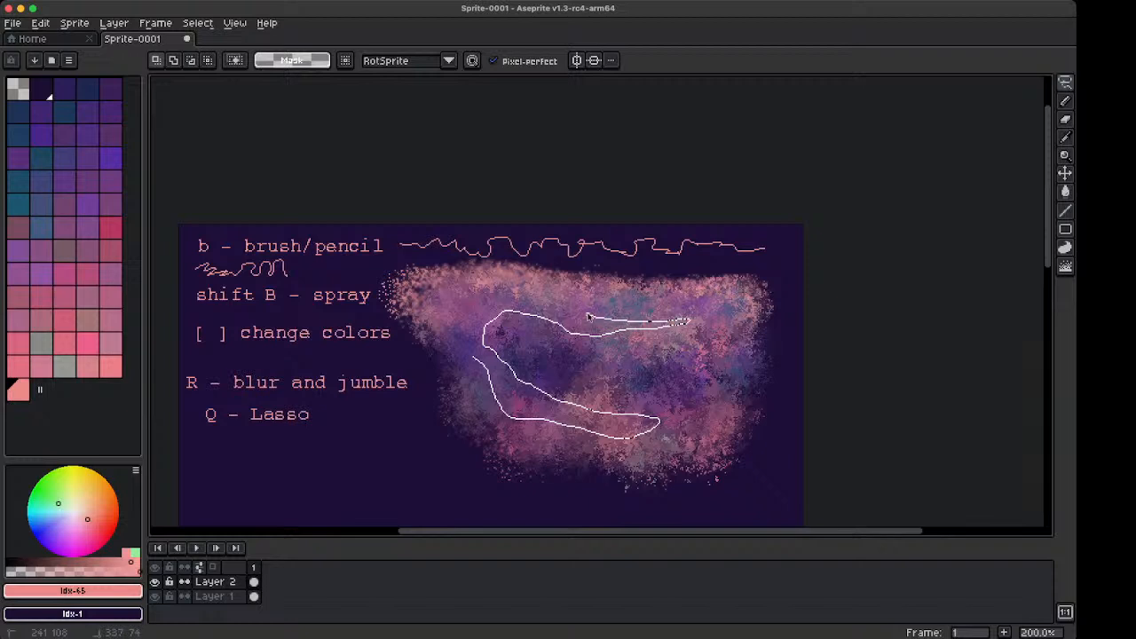
Lasso a curved C-shaped strip of the spray patch, shift it slightly to expose the dark background, and deselect it
mouse_move(491, 307)
mouse_down()
mouse_move(509, 343)
mouse_move(450, 416)
mouse_move(368, 472)
mouse_move(451, 445)
mouse_move(541, 375)
mouse_move(546, 329)
mouse_move(553, 345)
mouse_up()
key(super+z)
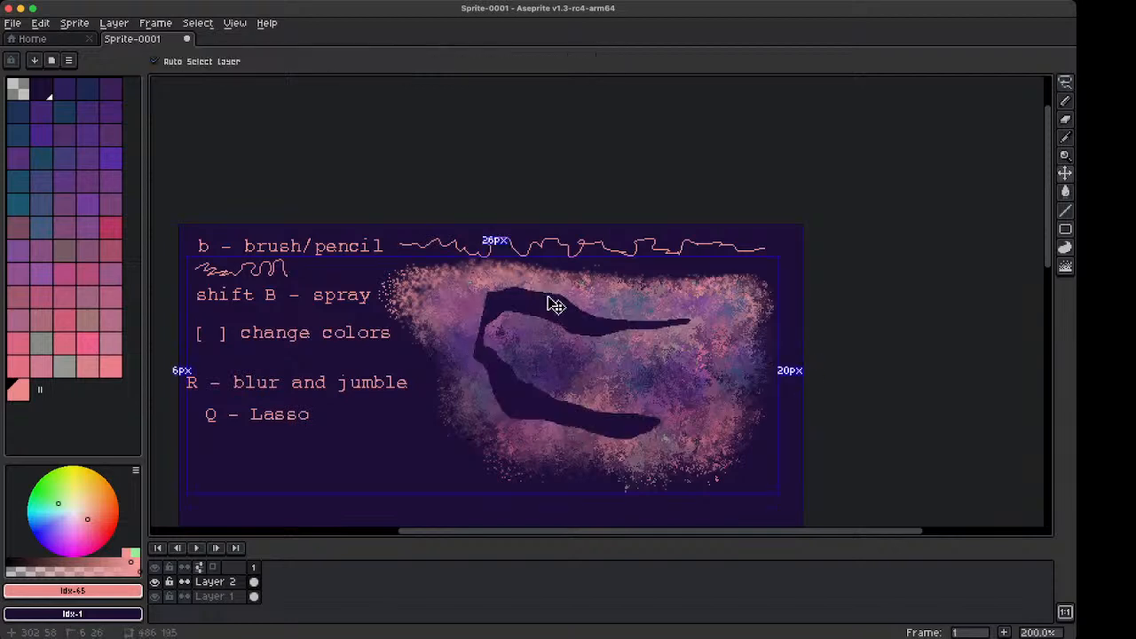
key(super+v)
mouse_move(550, 320)
mouse_down()
mouse_move(525, 381)
mouse_move(515, 365)
mouse_move(545, 321)
mouse_move(532, 320)
mouse_up()
key(super+d)
key(space)
mouse_move(580, 394)
mouse_down()
mouse_move(624, 350)
mouse_move(548, 347)
mouse_up()
Lasso a piece of the spray patch and smear copies of it into a feathery purple band below the patch
key(q)
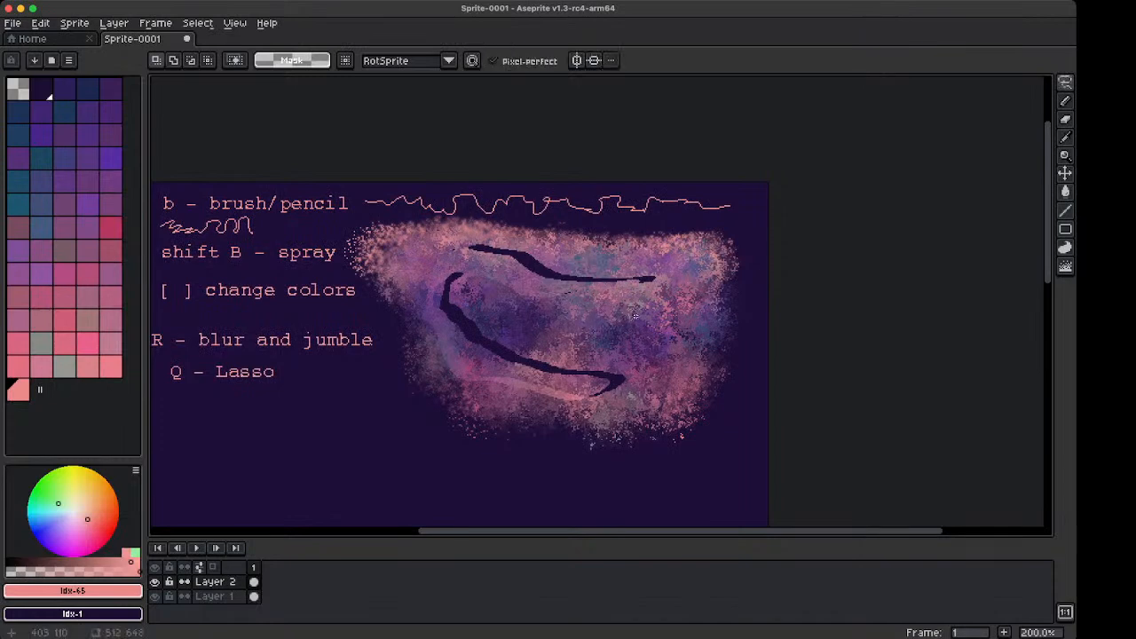
drag(682, 330, 697, 318)
mouse_move(632, 341)
mouse_down()
mouse_move(616, 332)
mouse_move(436, 462)
mouse_move(399, 449)
mouse_move(413, 441)
mouse_move(602, 489)
mouse_move(714, 479)
mouse_up()
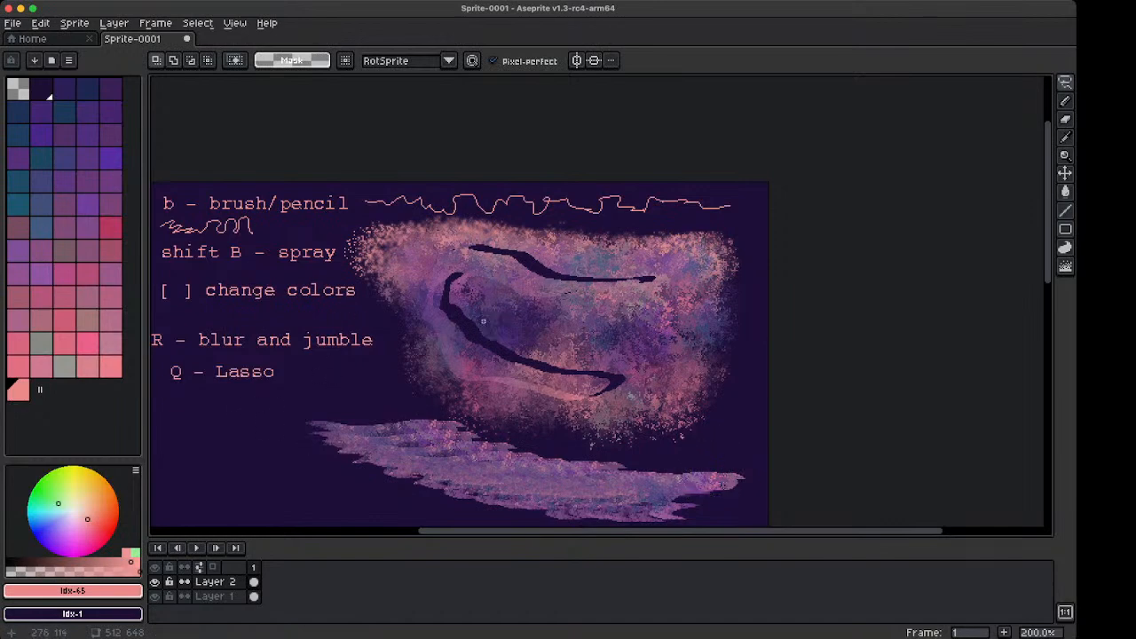
Lasso a leaf-shaped piece from the patch's center, cut it out, and smear a purple band down the canvas's right side
drag(651, 366, 655, 368)
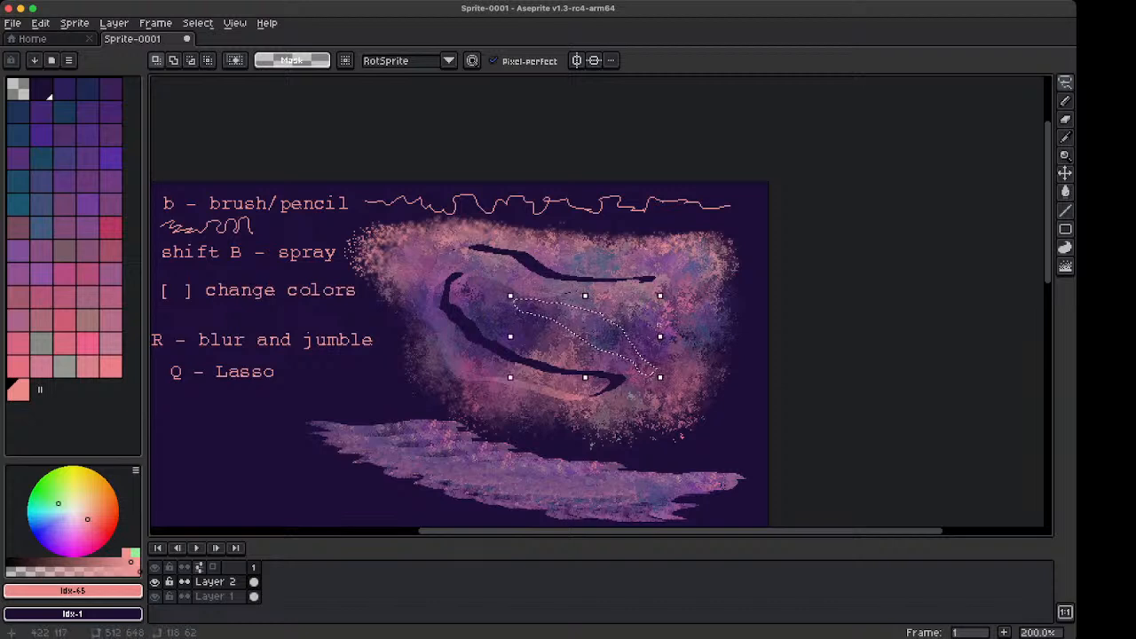
mouse_move(665, 295)
mouse_down()
mouse_move(755, 249)
mouse_move(873, 109)
mouse_move(734, 130)
mouse_move(725, 215)
mouse_move(731, 196)
mouse_up()
drag(509, 379, 442, 157)
Scramble the edges of the right-hand purple band and the right ends of the dark cutouts with the Jumble tool
key(space)
drag(607, 168, 530, 256)
drag(473, 264, 576, 306)
drag(449, 490, 571, 465)
mouse_move(521, 400)
mouse_down()
mouse_move(470, 267)
mouse_move(462, 297)
mouse_move(436, 284)
mouse_up()
key(r)
mouse_move(592, 350)
mouse_down()
mouse_move(612, 502)
mouse_move(586, 283)
mouse_up()
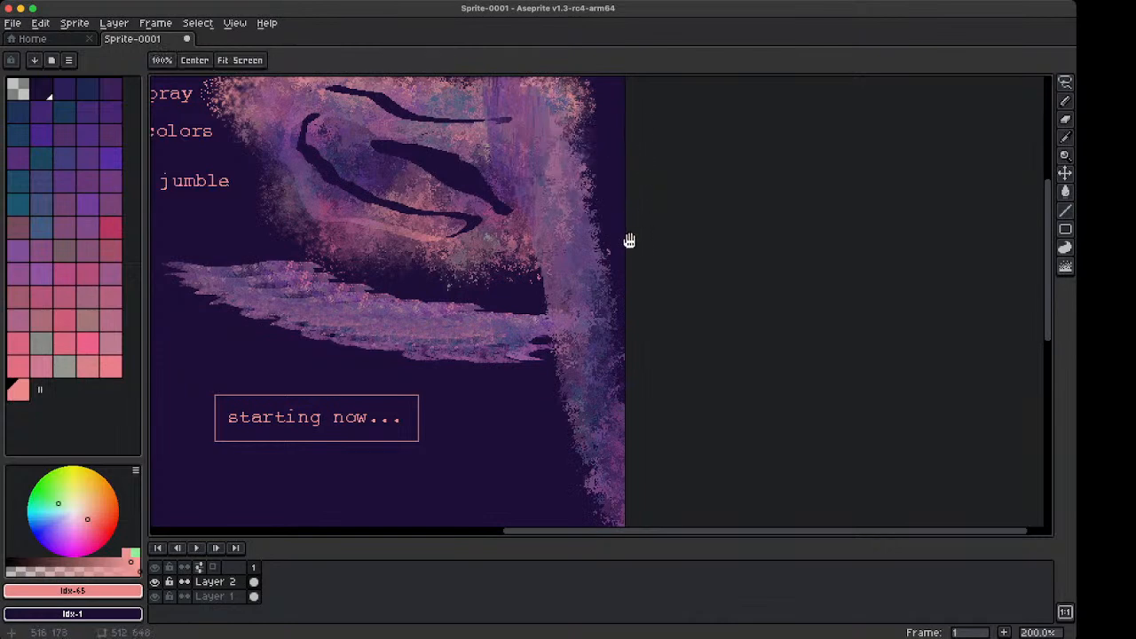
drag(627, 236, 543, 398)
mouse_move(473, 260)
mouse_down()
mouse_move(551, 254)
mouse_move(500, 268)
mouse_move(548, 388)
mouse_move(584, 335)
mouse_move(592, 216)
mouse_up()
key(r)
mouse_move(563, 269)
mouse_down()
mouse_move(540, 330)
mouse_move(574, 474)
mouse_move(541, 299)
mouse_move(568, 402)
mouse_move(583, 355)
mouse_move(573, 376)
mouse_move(495, 246)
mouse_move(531, 172)
mouse_move(589, 335)
mouse_move(533, 254)
mouse_up()
key(space)
Lasso an area of about 270 by 181 px over the spray patch, desaturate it to a muted grey, and deselect it
key(q)
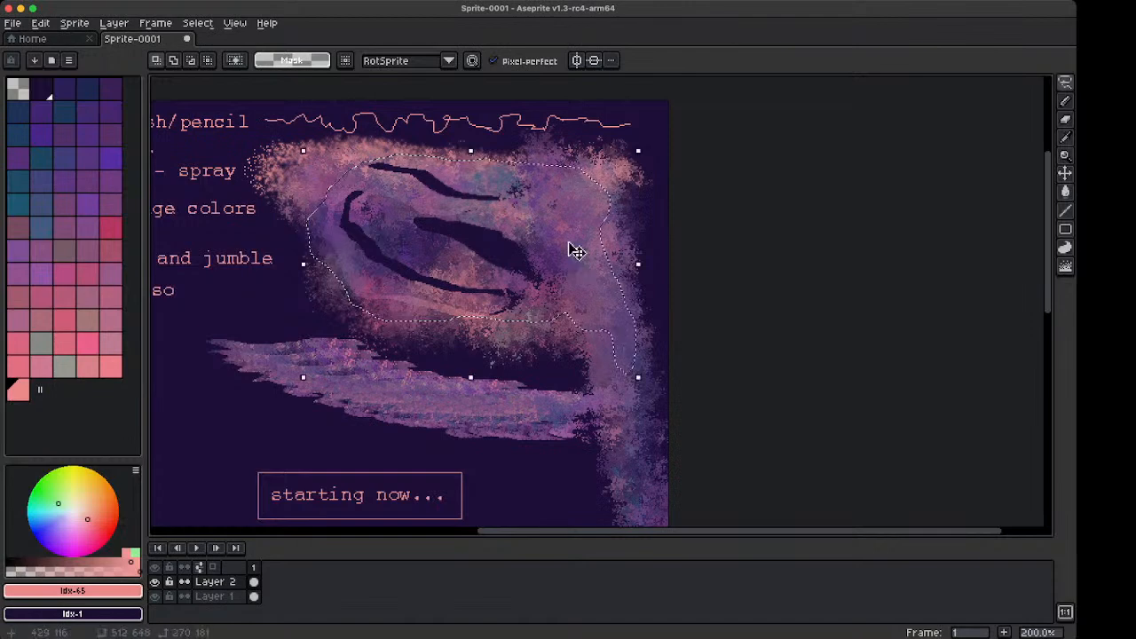
mouse_move(463, 306)
mouse_down()
mouse_move(503, 393)
mouse_move(527, 355)
mouse_up()
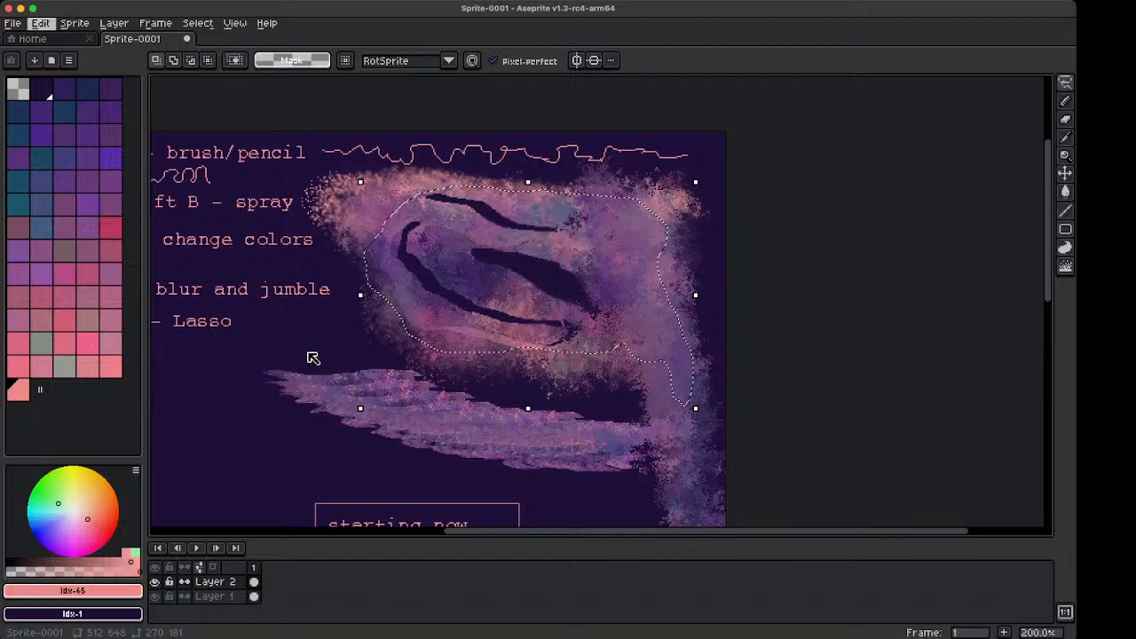
key(h)
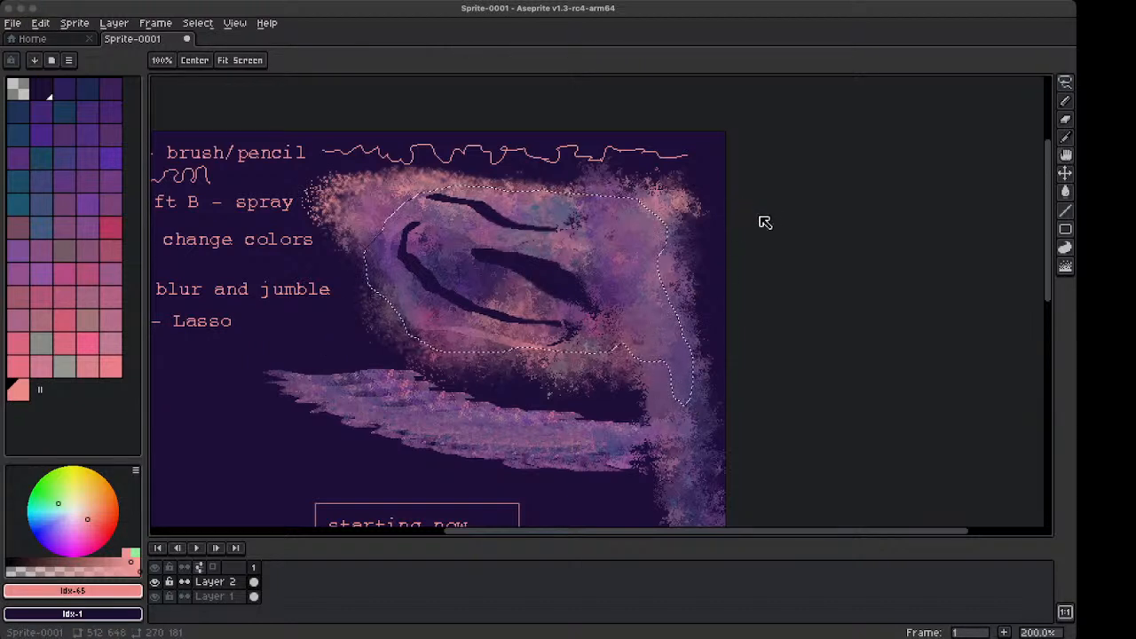
key(v)
key(super+Tab)
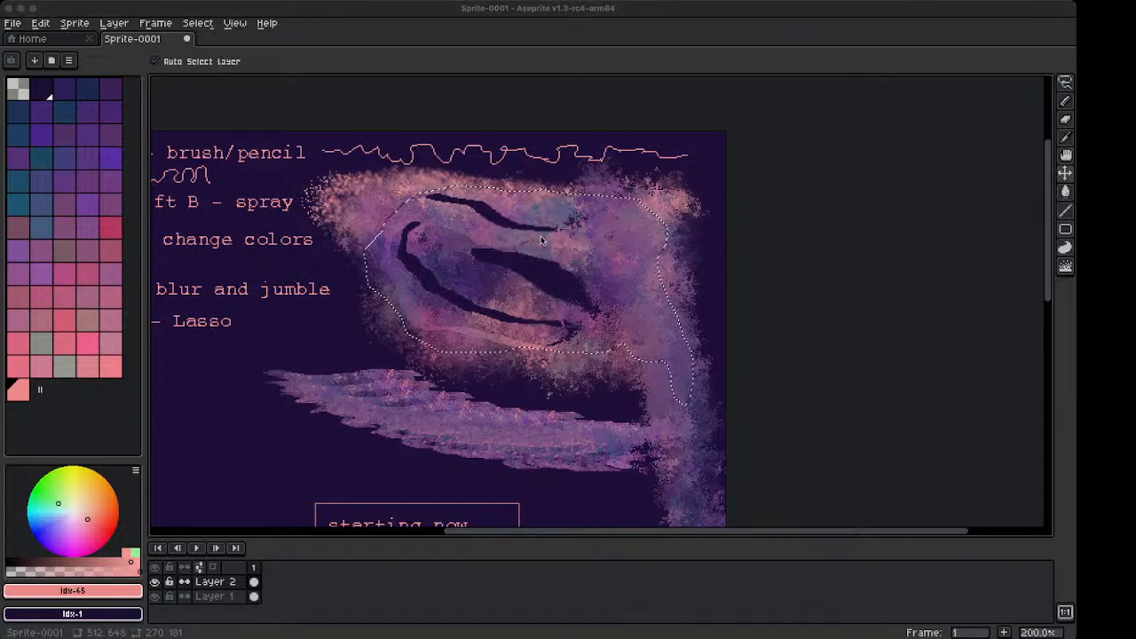
key(h)
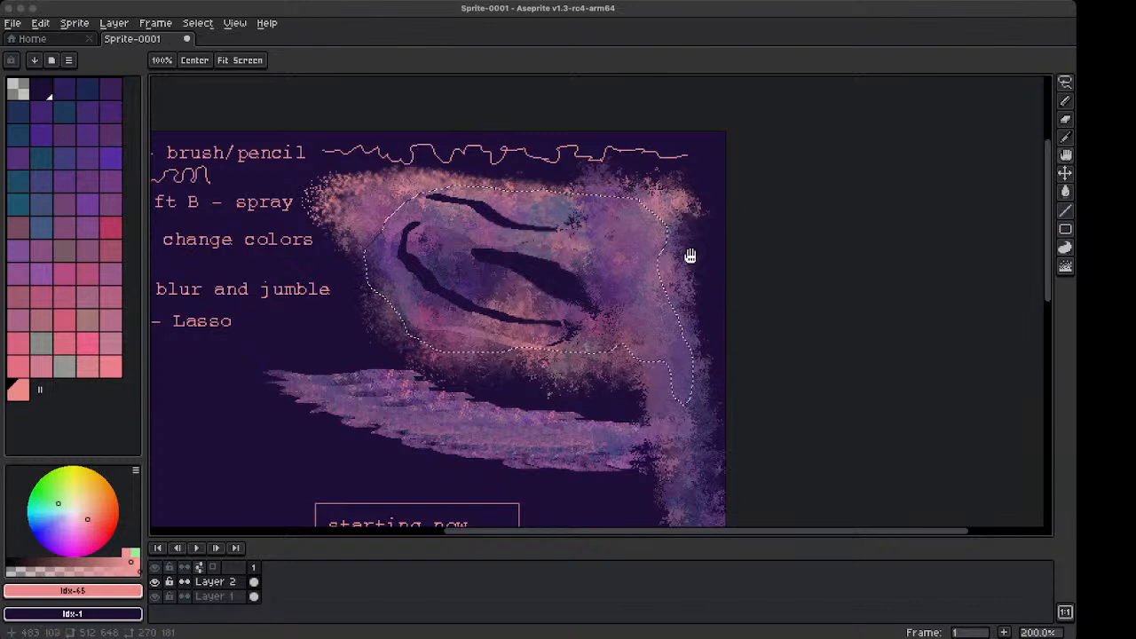
mouse_move(736, 289)
mouse_down()
mouse_move(819, 305)
mouse_move(741, 295)
mouse_move(769, 310)
mouse_move(746, 309)
mouse_move(790, 315)
mouse_move(743, 323)
mouse_move(759, 289)
mouse_move(825, 289)
mouse_move(802, 299)
mouse_move(834, 287)
mouse_move(771, 302)
mouse_move(829, 317)
mouse_move(774, 334)
mouse_move(770, 319)
mouse_move(830, 273)
mouse_move(748, 300)
mouse_move(760, 337)
mouse_move(743, 337)
mouse_move(814, 259)
mouse_move(758, 251)
mouse_move(762, 269)
mouse_move(810, 271)
mouse_move(761, 251)
mouse_move(806, 248)
mouse_move(760, 265)
mouse_move(758, 246)
mouse_move(809, 264)
mouse_move(766, 264)
mouse_move(857, 245)
mouse_move(862, 258)
mouse_move(832, 247)
mouse_move(827, 286)
mouse_move(765, 338)
mouse_move(827, 338)
mouse_move(872, 267)
mouse_move(789, 328)
mouse_move(825, 332)
mouse_move(749, 343)
mouse_move(771, 323)
mouse_up()
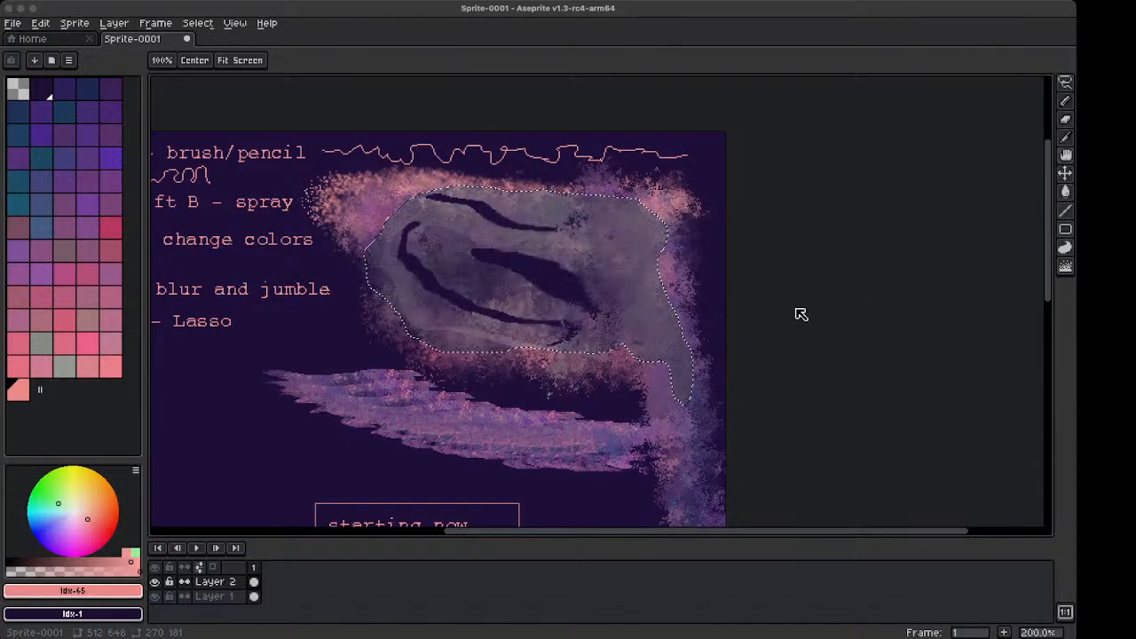
click(856, 236)
key(super+d)
Draw two single-pixel dots in the grey Idx-62 color at the left end of the leaf-shaped cutout with the 1 px Pencil
drag(579, 398, 621, 381)
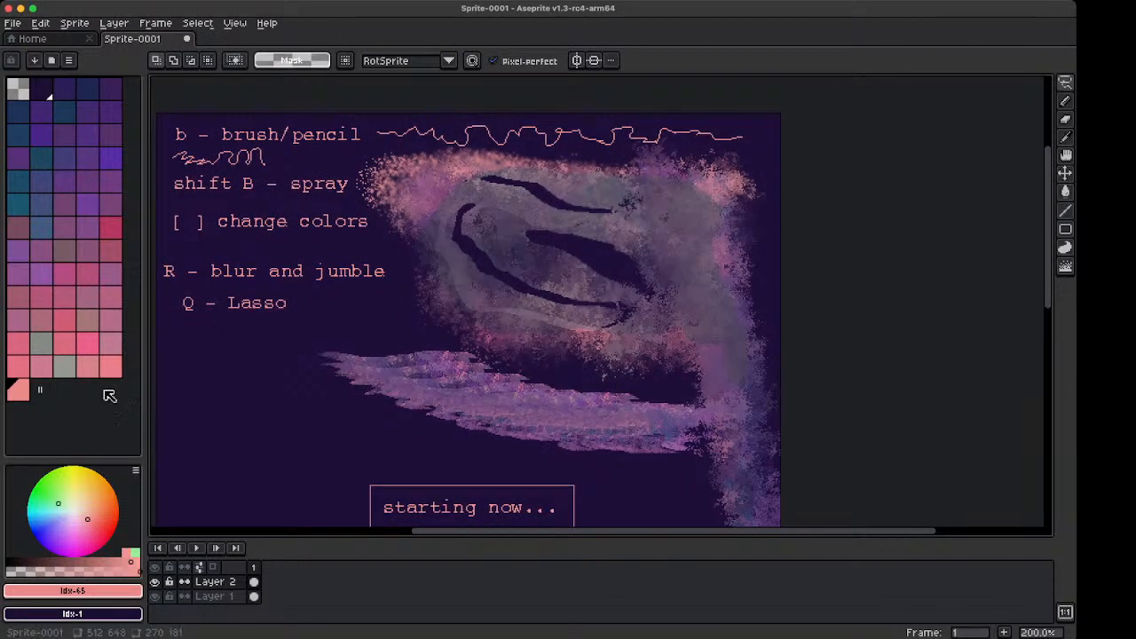
click(69, 365)
key(b)
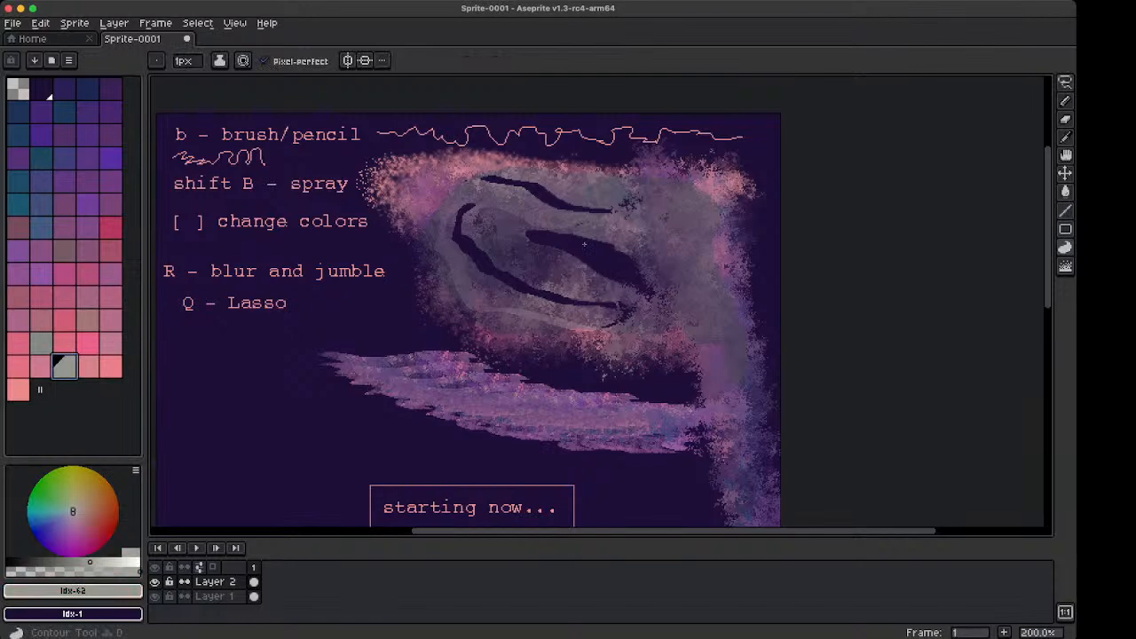
scroll(577, 258, up, 4)
scroll(572, 306, down, 8)
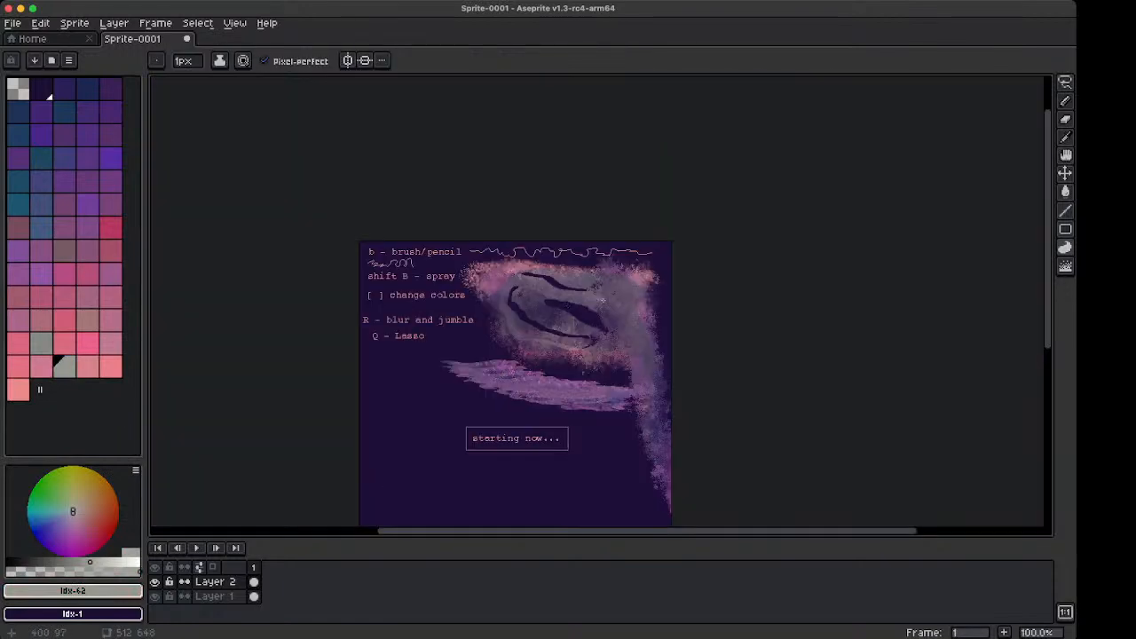
scroll(587, 301, up, 3)
scroll(528, 294, up, 2)
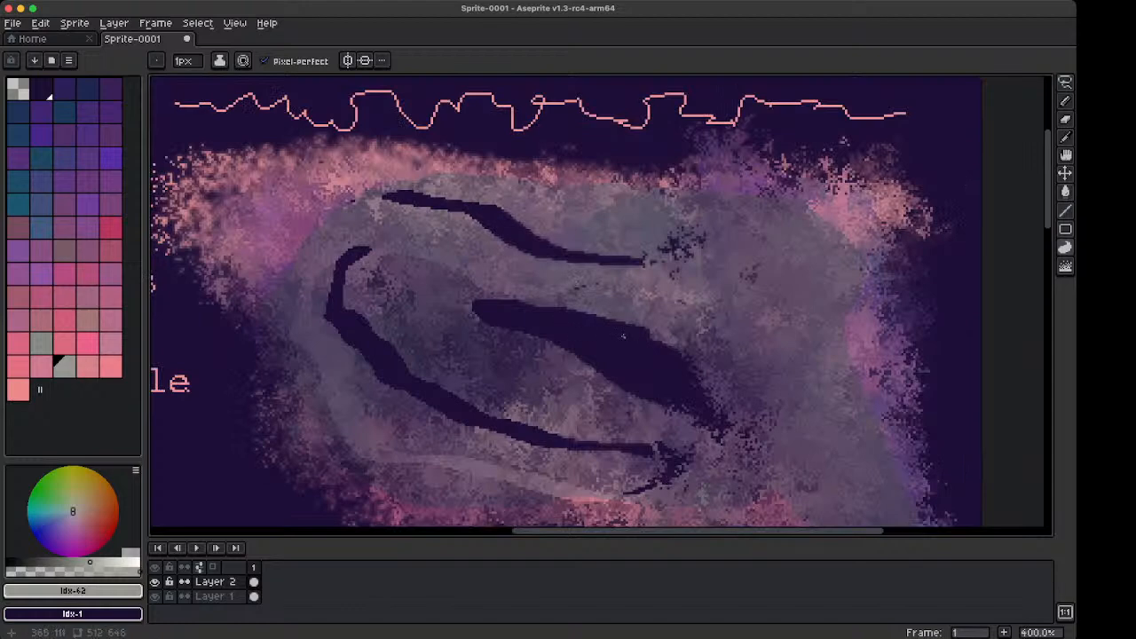
scroll(594, 335, up, 3)
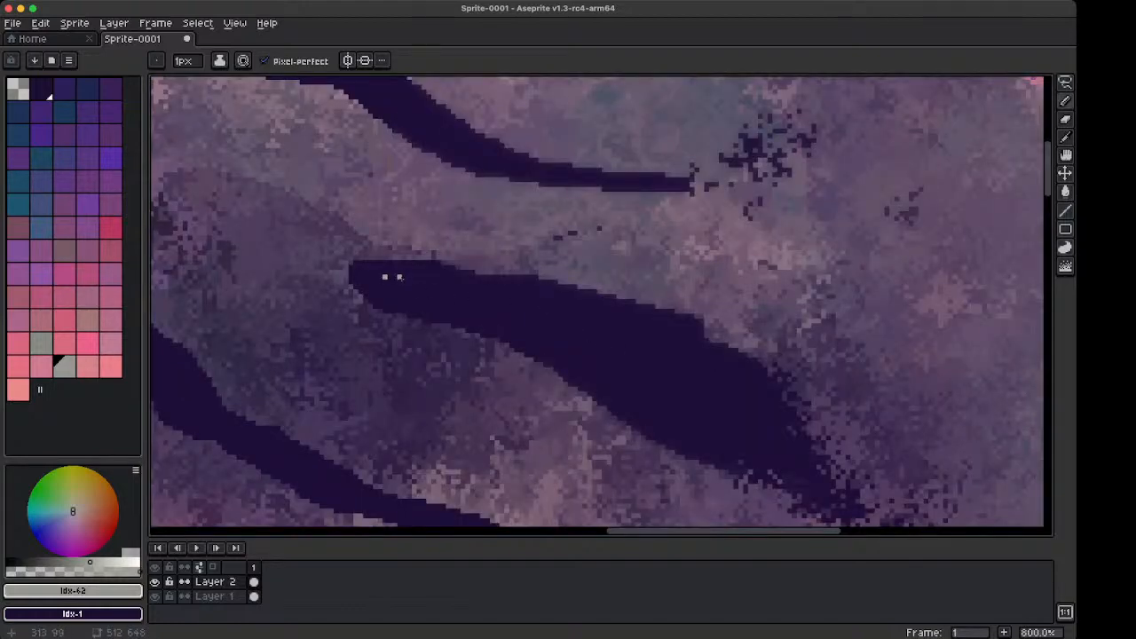
Sample the dark #201039 color from the leaf-shaped cutout and draw a short thin line across the grey area's left edge
alt+click(510, 333)
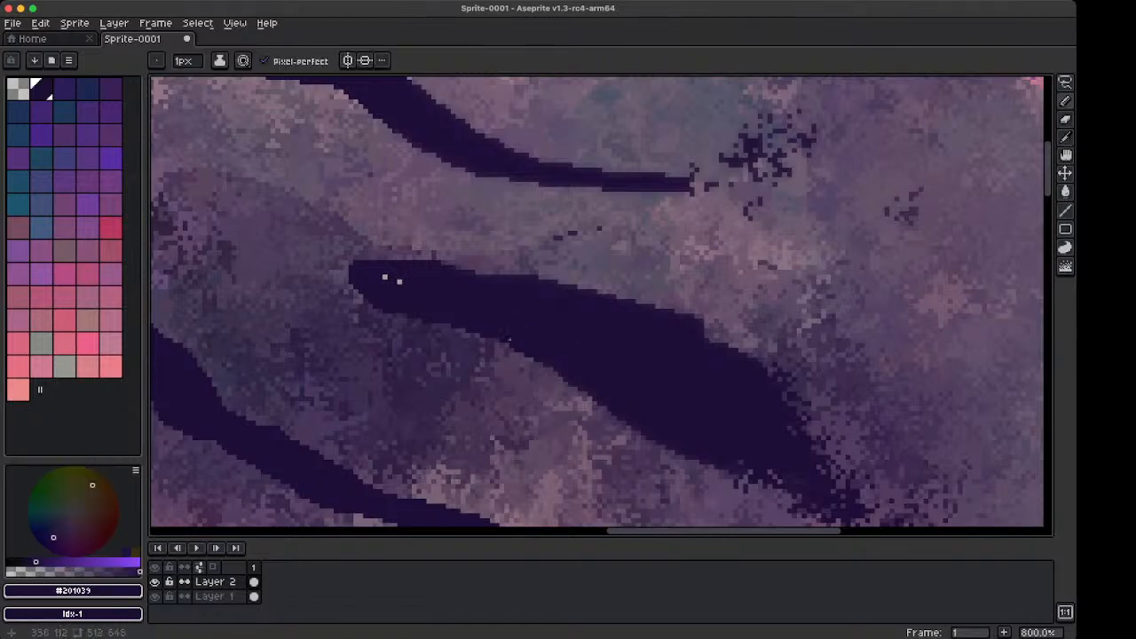
scroll(542, 356, down, 6)
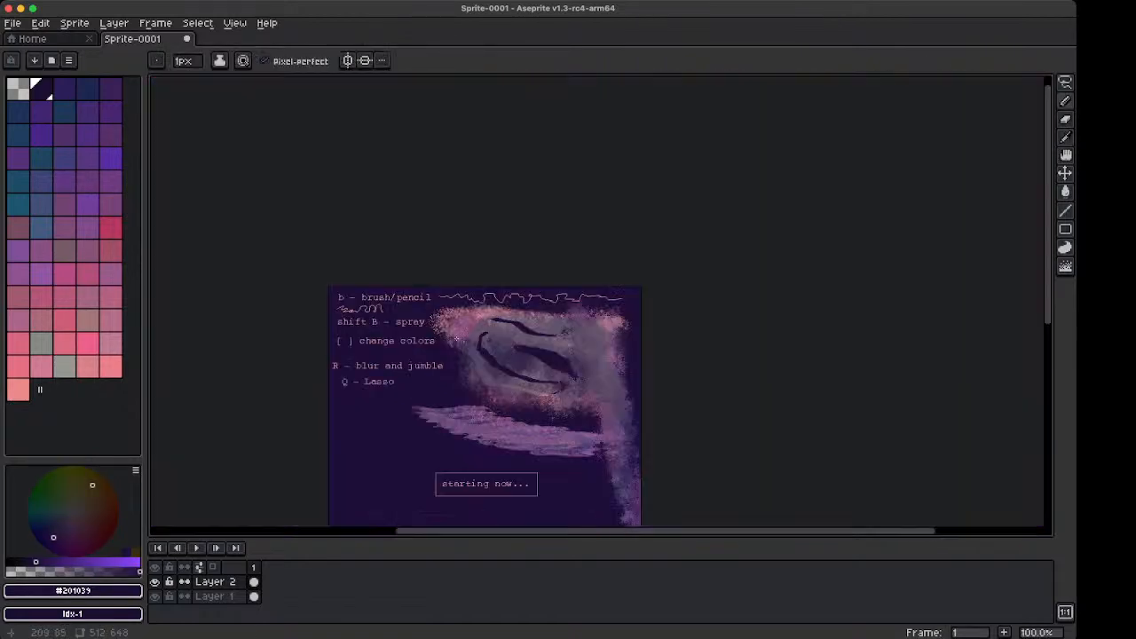
scroll(411, 388, up, 3)
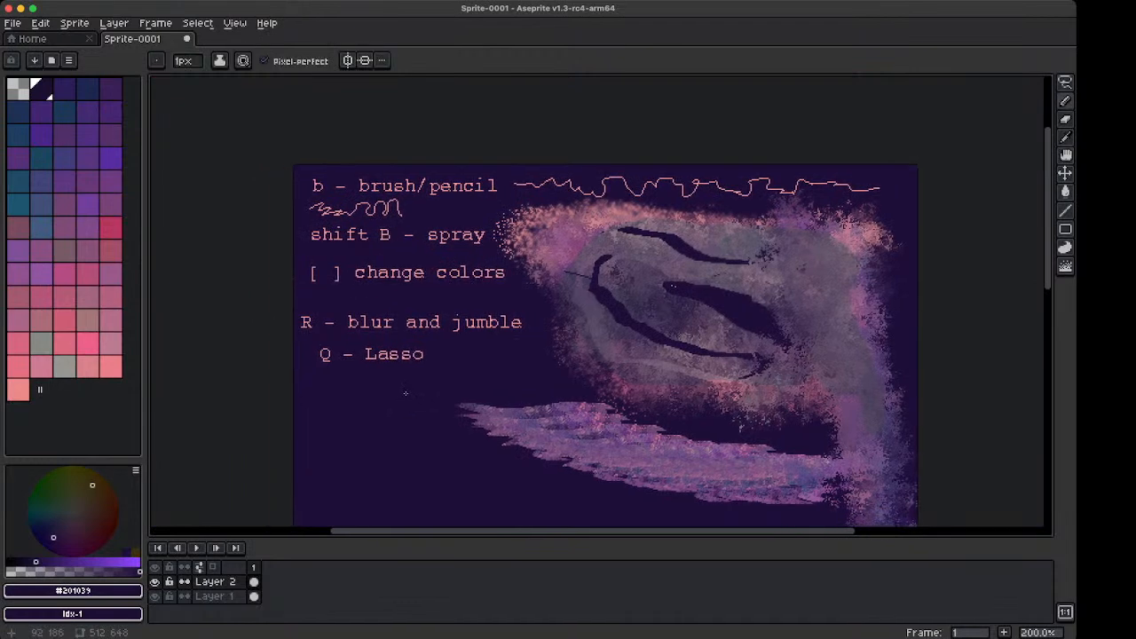
scroll(408, 391, down, 3)
scroll(375, 392, up, 1)
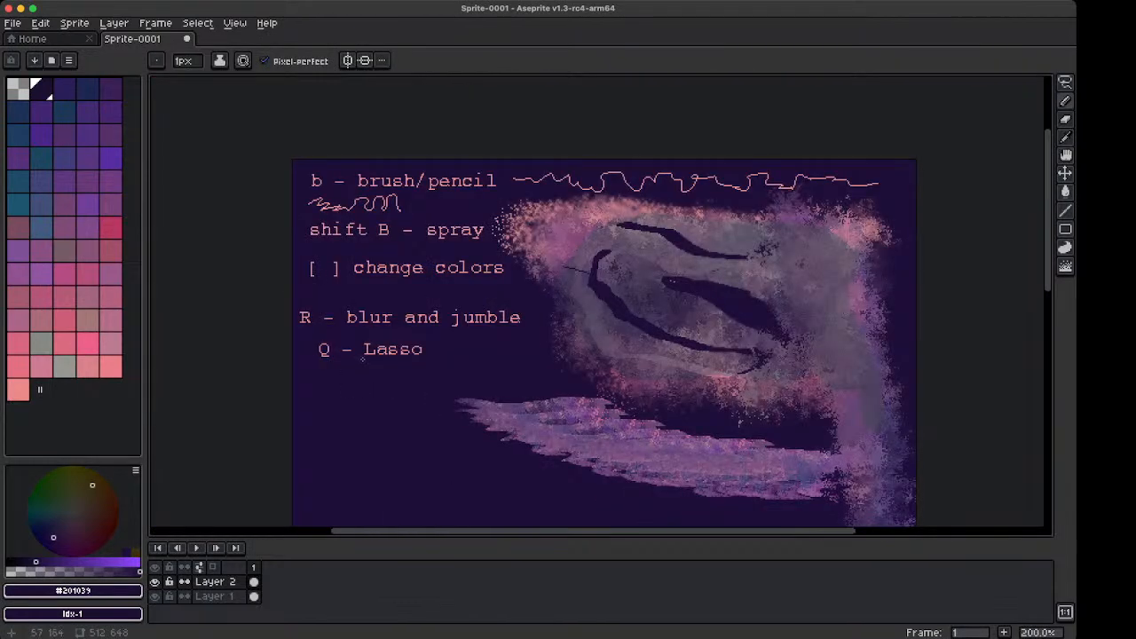
key(alt)
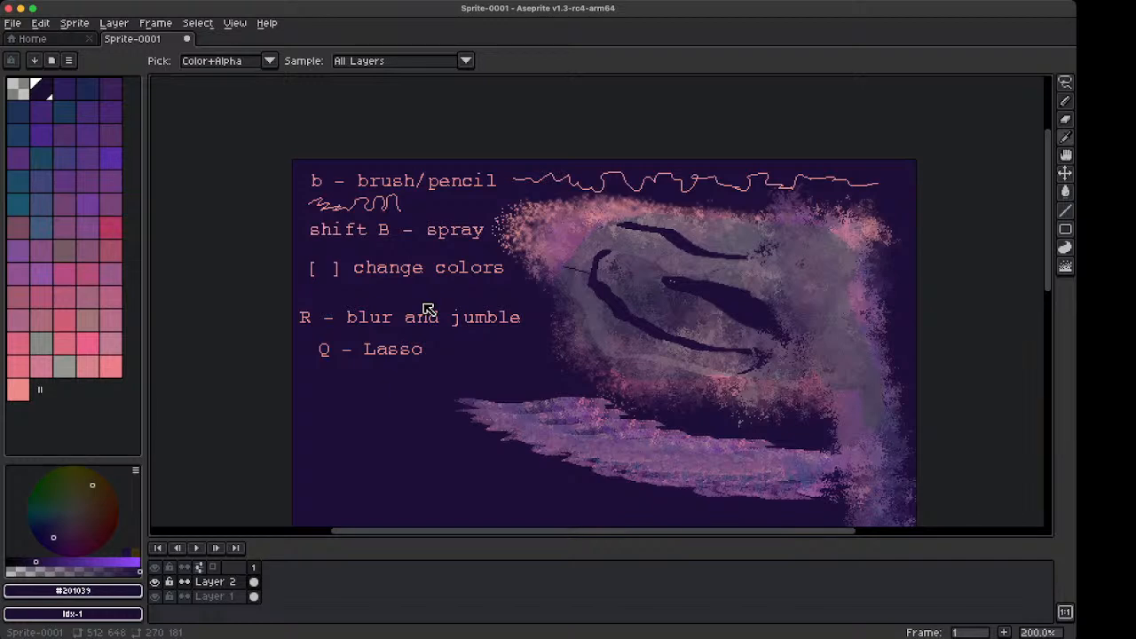
key(super+v)
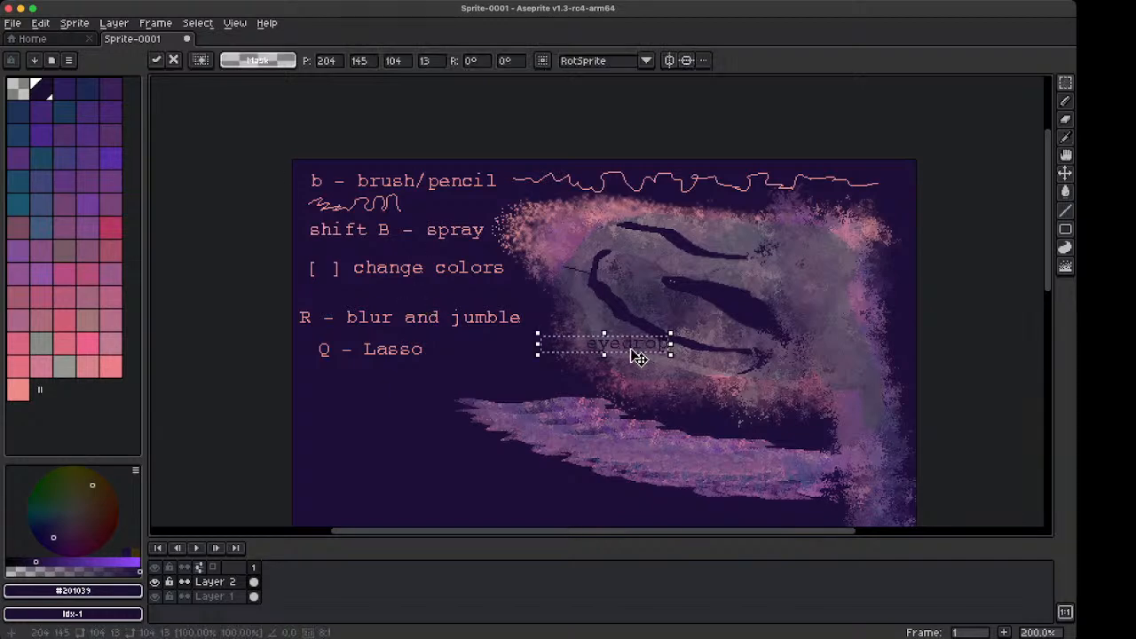
key(Escape)
Select the salmon color Idx-65 and insert the text "I - eyedrop" on the canvas in it
click(19, 389)
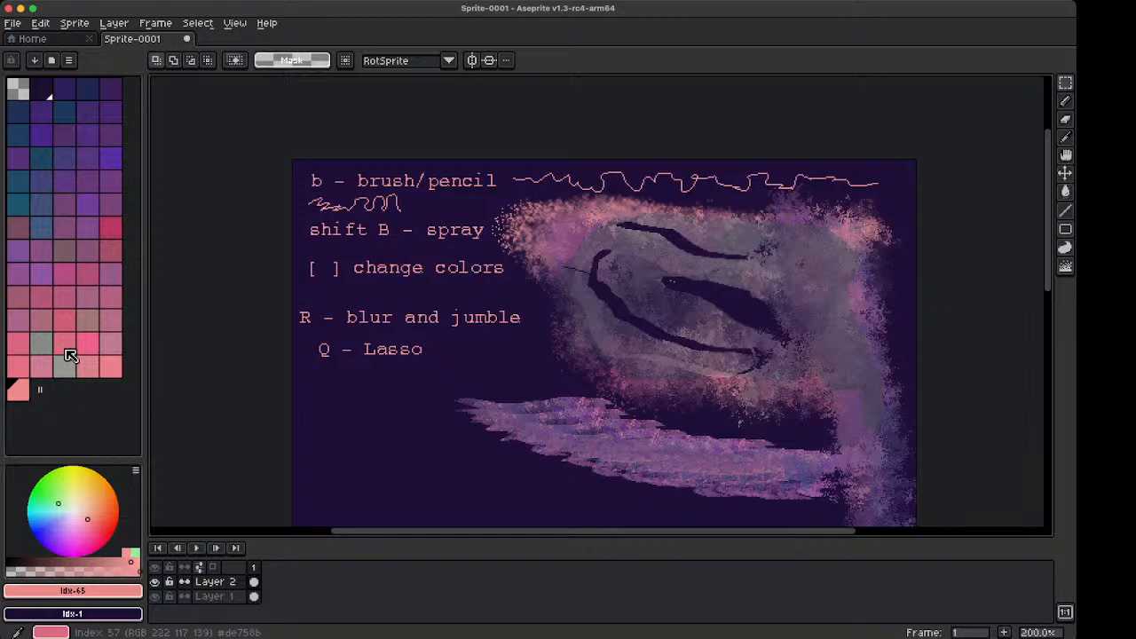
key(ctrl+a)
key(ctrl+d)
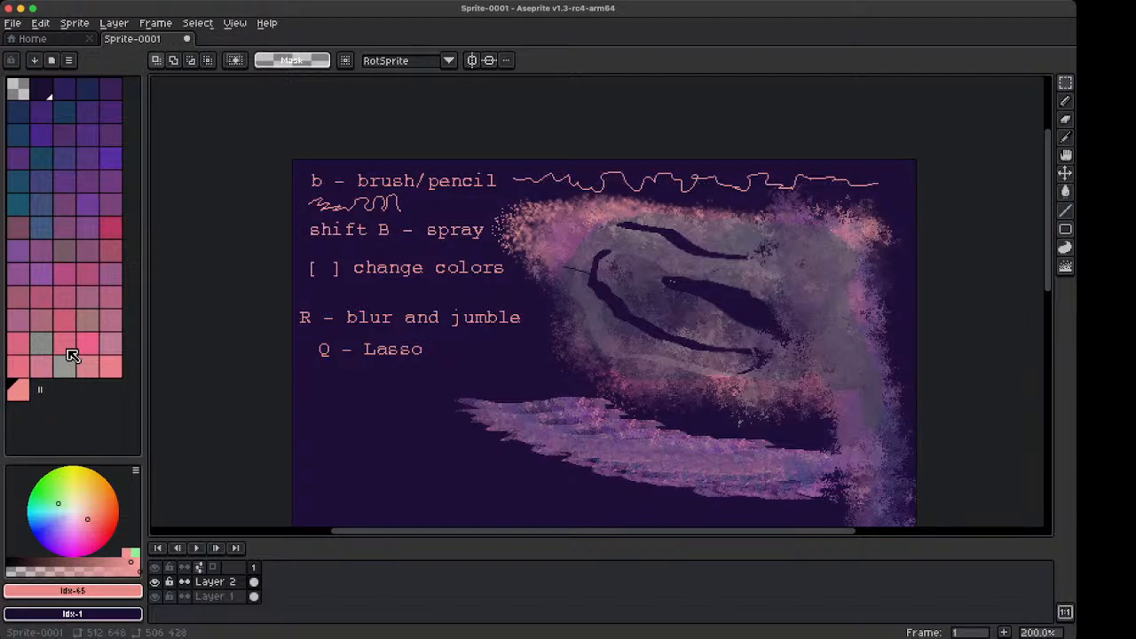
key(ctrl+v)
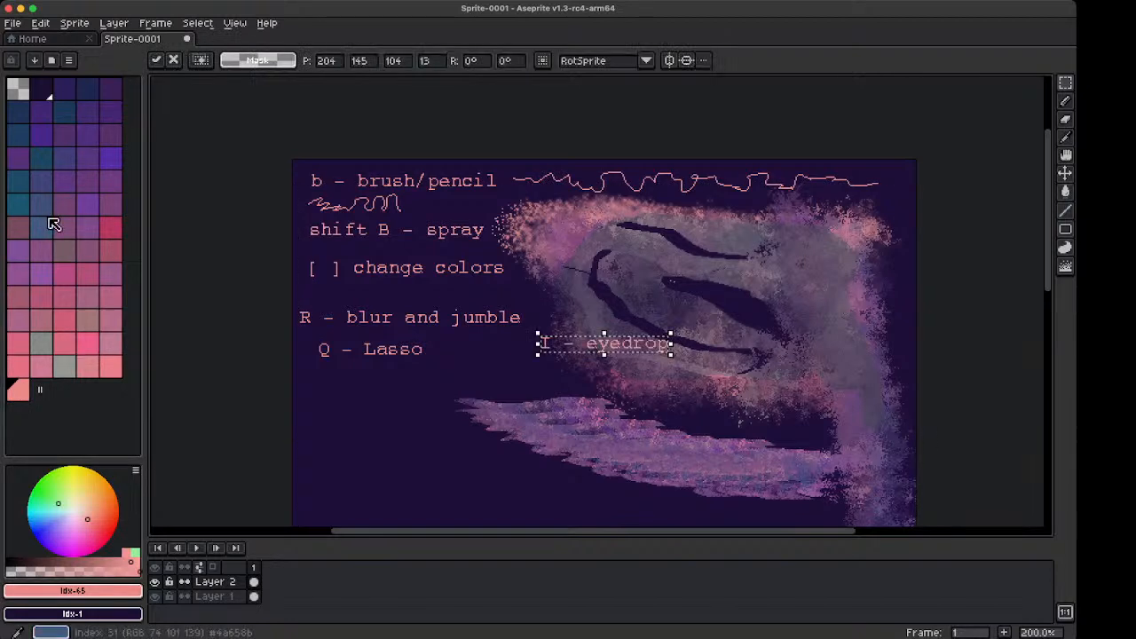
Move the "I - eyedrop" text directly below the "Q - Lasso" label and deselect it
key(shift+Left)
key(shift+Left)
key(shift+Left)
key(shift+Down)
key(shift+Down)
key(shift+Down)
key(shift+Left)
key(shift+Left)
key(shift+Left)
key(shift+Up)
key(shift+Left)
key(shift+Left)
key(shift+Left)
key(shift+Left)
key(shift+Left)
key(shift+Left)
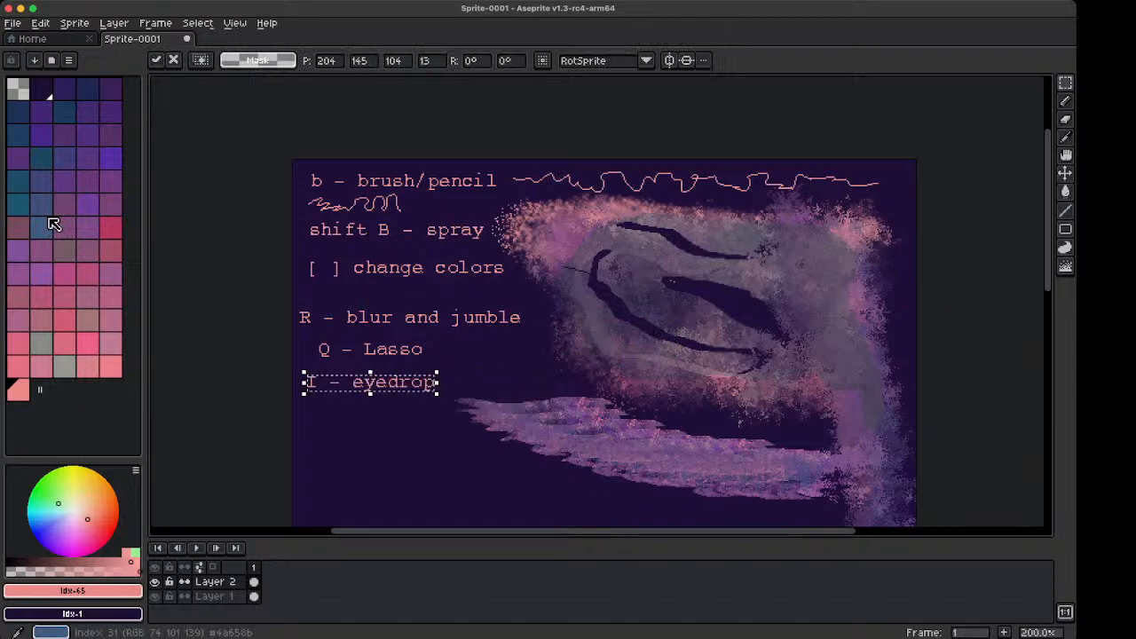
key(ctrl+d)
Sample dark #201039 and draw curved limbs above and below the leaf-shaped cutout's left end with the Pencil, raising the brush to 3 px
key(i)
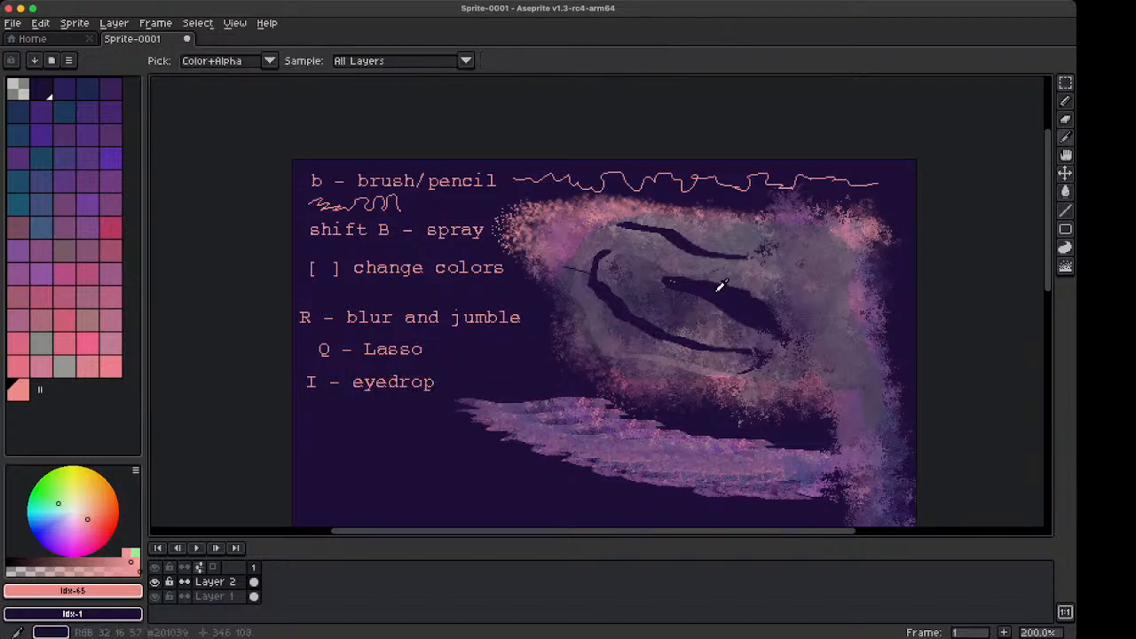
click(697, 282)
key(m)
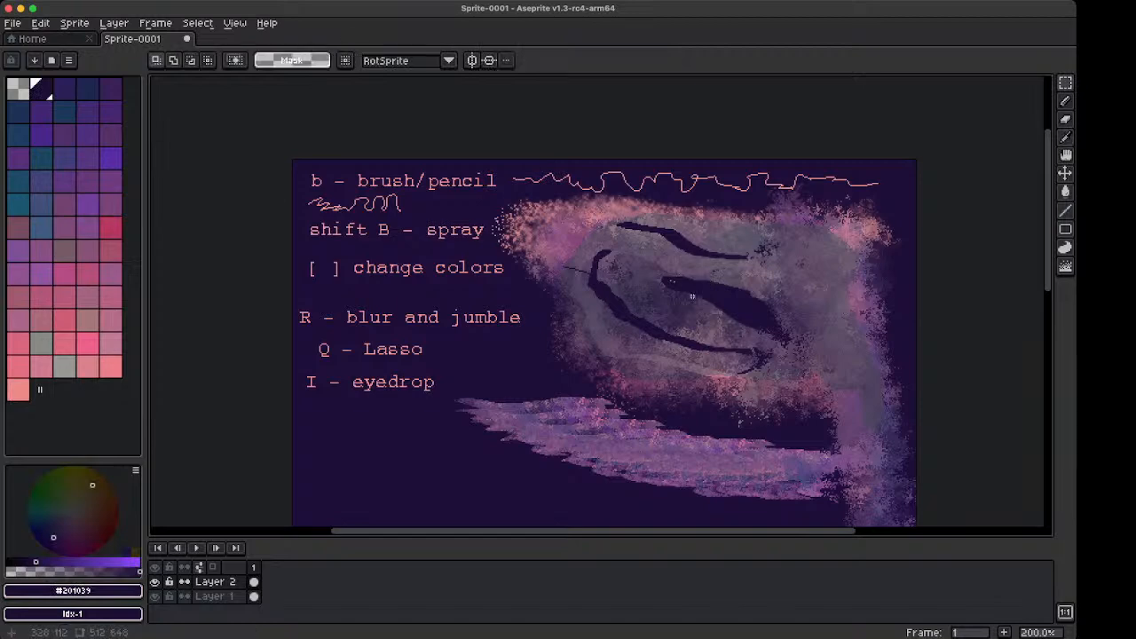
key(b)
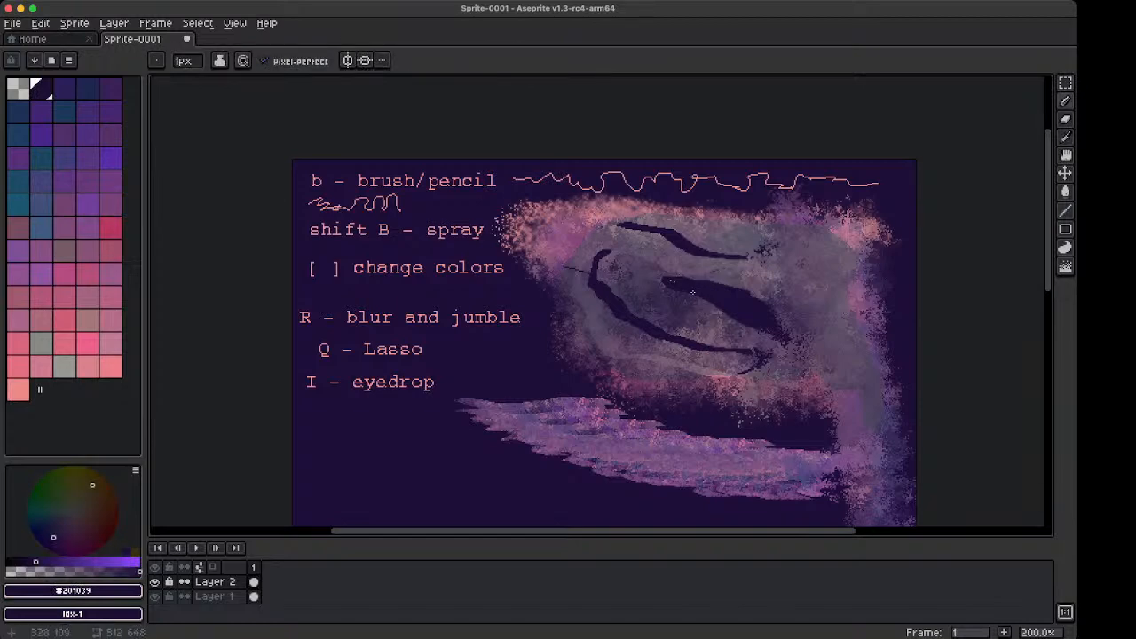
scroll(692, 284, up, 4)
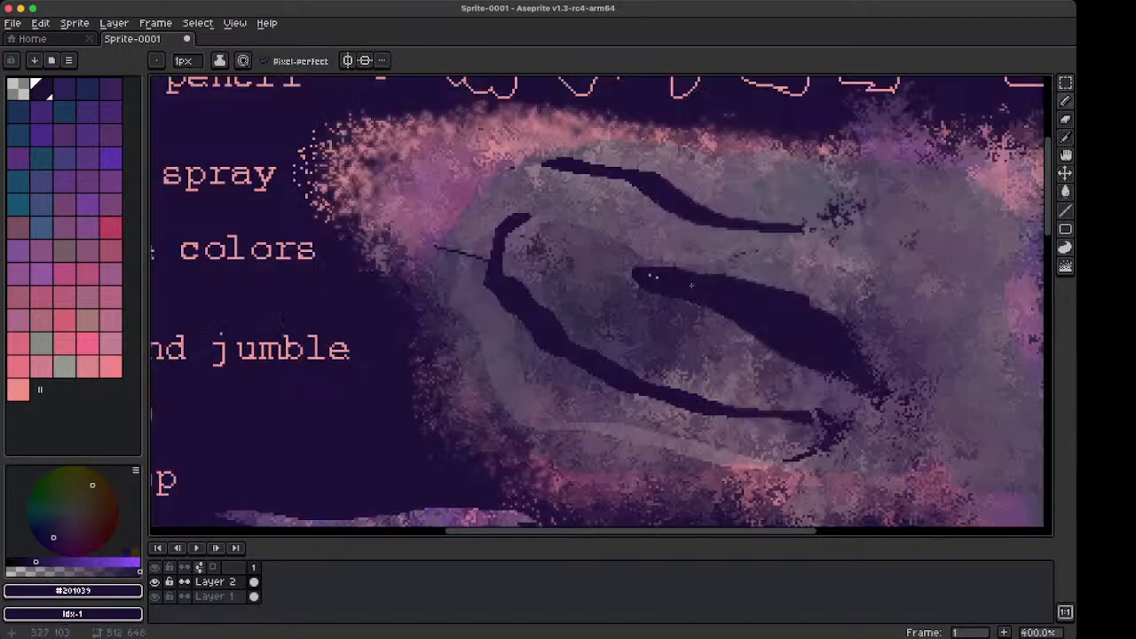
mouse_move(688, 316)
mouse_down()
mouse_move(649, 332)
mouse_move(595, 340)
mouse_move(536, 316)
mouse_up()
key(plus)
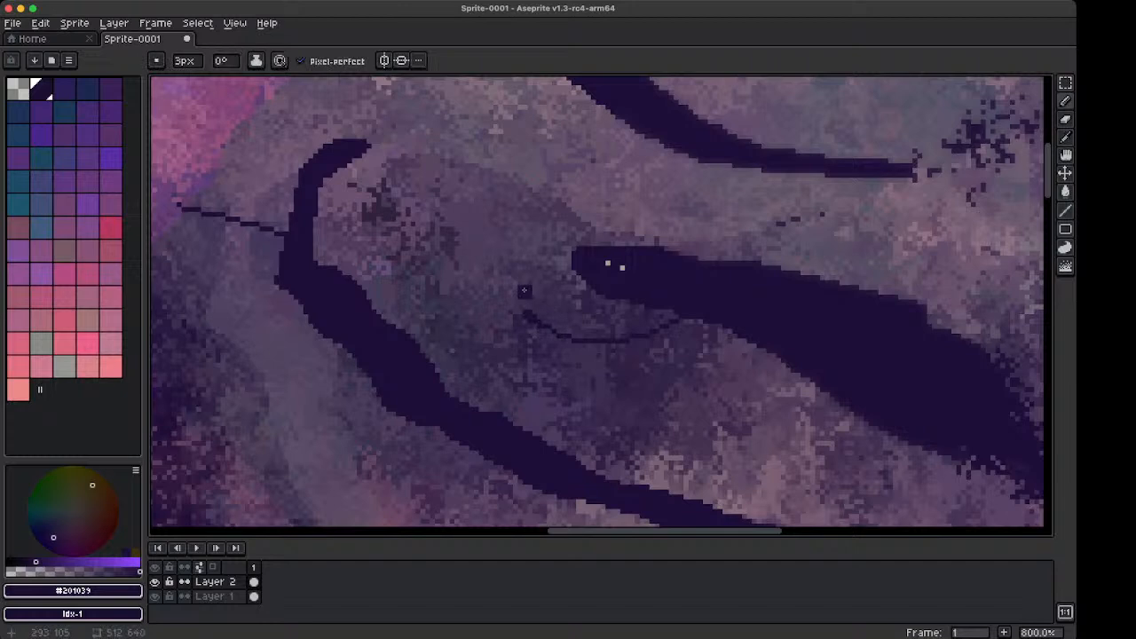
mouse_move(525, 293)
mouse_down()
mouse_move(544, 332)
mouse_move(636, 343)
mouse_move(685, 320)
mouse_up()
mouse_move(739, 261)
mouse_down()
mouse_move(690, 216)
mouse_move(593, 197)
mouse_up()
scroll(672, 290, down, 7)
scroll(678, 294, up, 1)
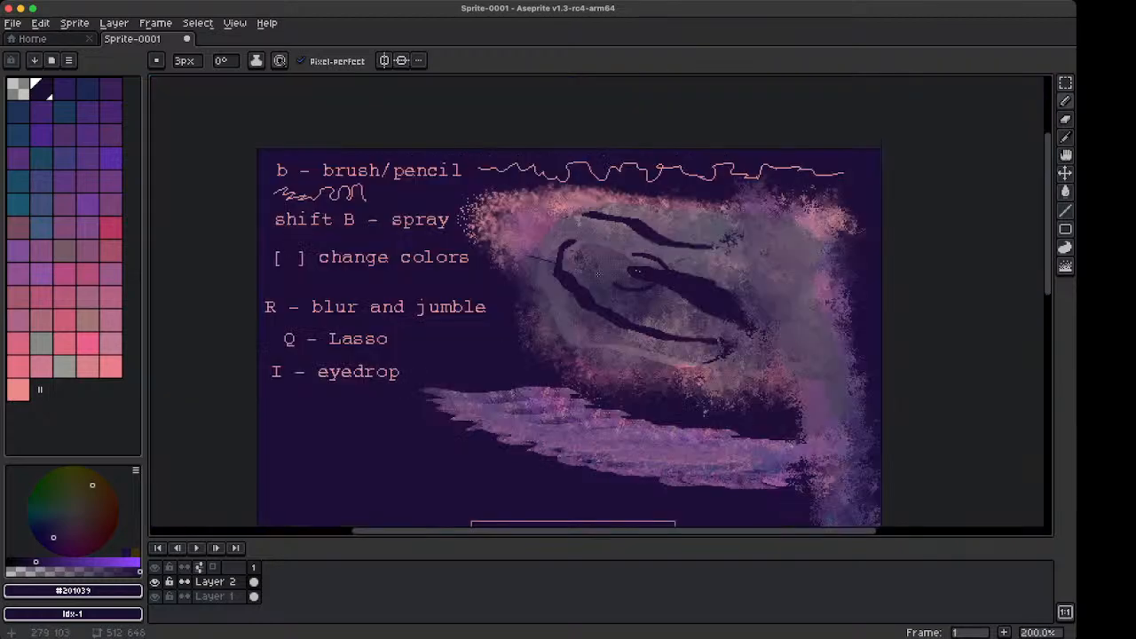
Thicken the upper end of the long curved cutout into a rounded head with the 3 px Pencil
scroll(636, 270, up, 1)
scroll(555, 211, up, 1)
mouse_move(547, 207)
mouse_down()
mouse_move(578, 197)
mouse_move(540, 229)
mouse_move(571, 194)
mouse_move(521, 230)
mouse_up()
scroll(521, 229, down, 3)
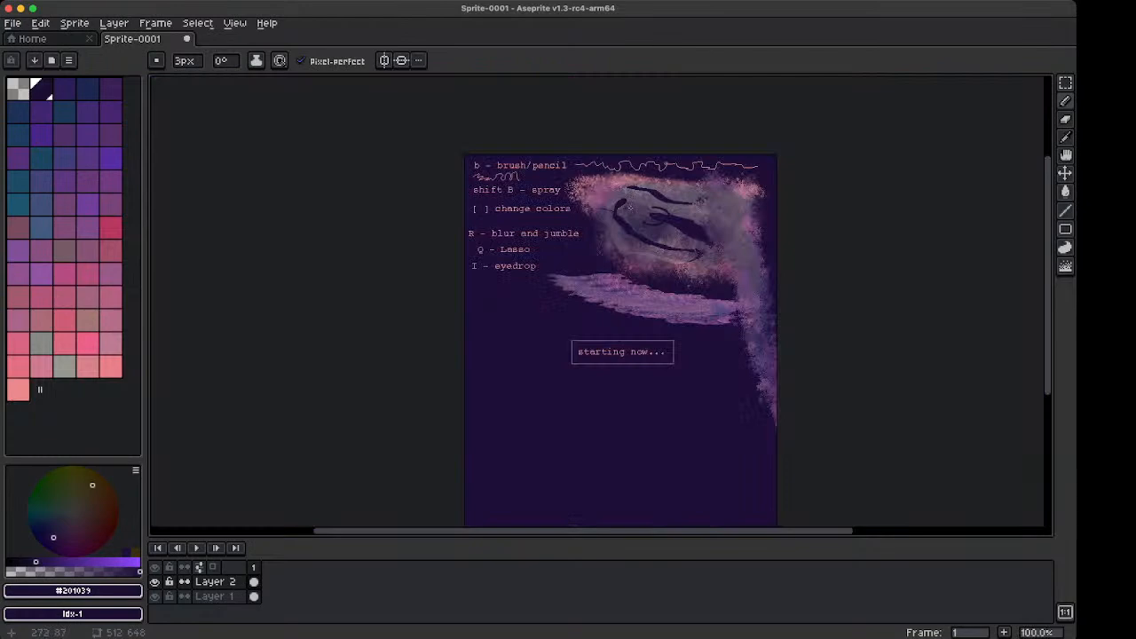
Draw a rounded head on the uppermost cutout's left end and add one curved limb below and one above its body
scroll(654, 198, up, 2)
scroll(599, 244, up, 1)
mouse_move(502, 251)
mouse_down()
mouse_move(522, 263)
mouse_move(555, 258)
mouse_up()
drag(639, 260, 590, 329)
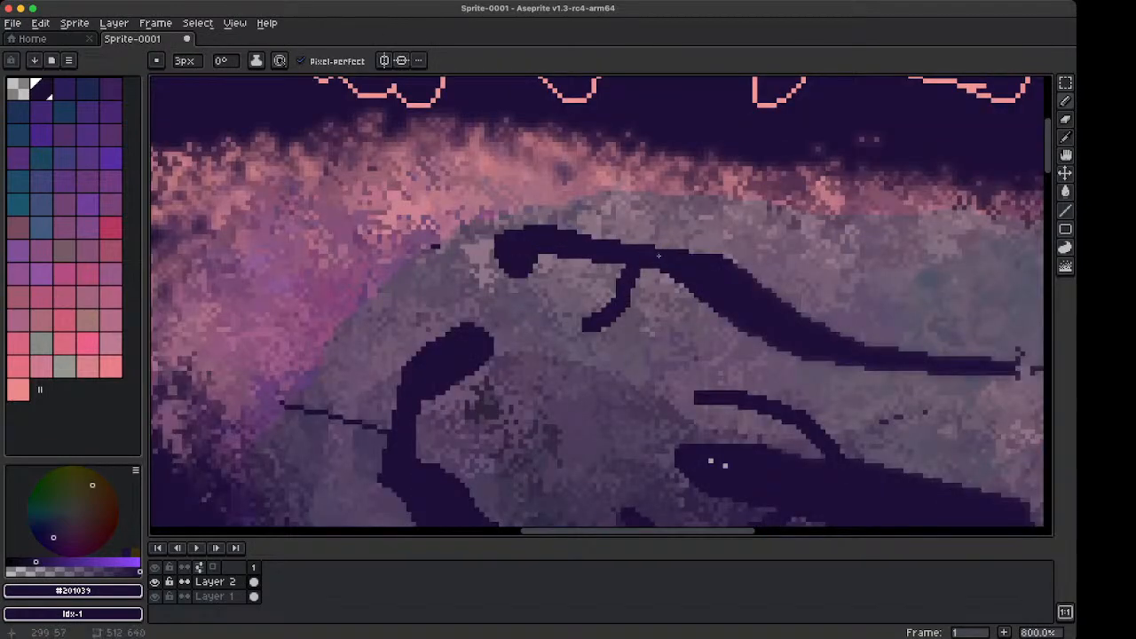
drag(658, 247, 784, 245)
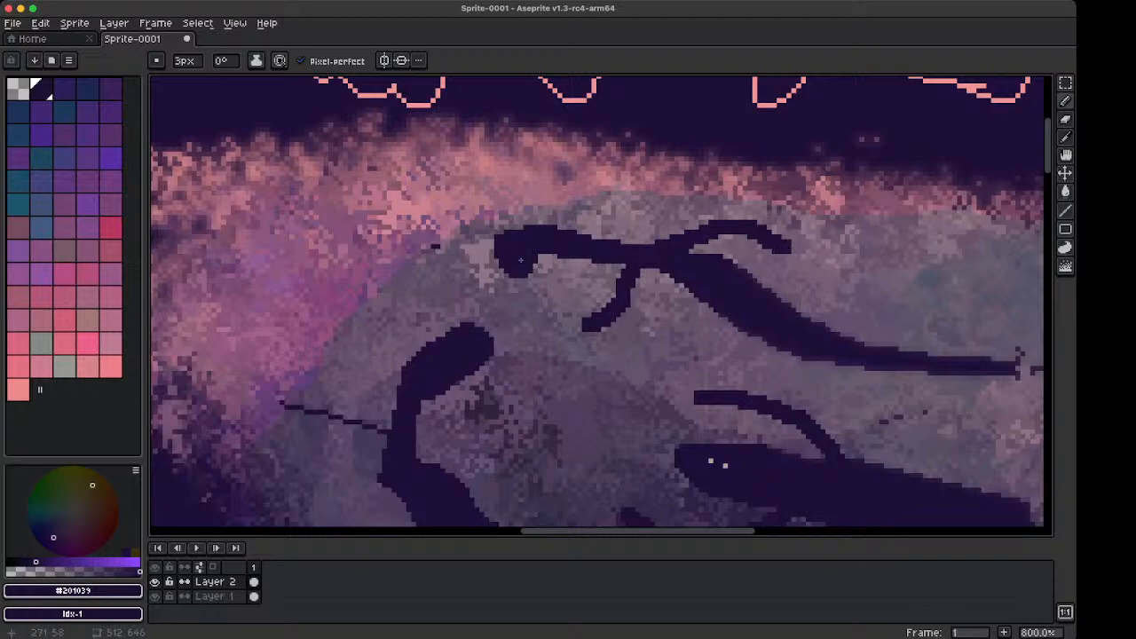
Add pairs of grey Idx-62 eye dots to the heads of the uppermost and long curved cutouts with the 1 px Pencil
click(67, 368)
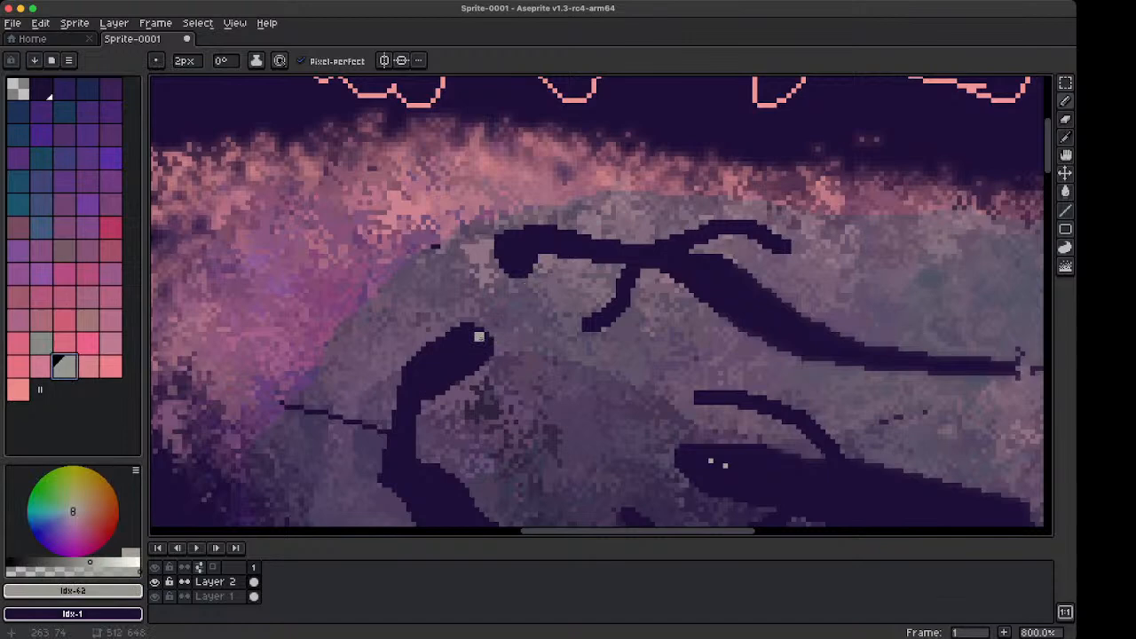
key(minus)
click(476, 358)
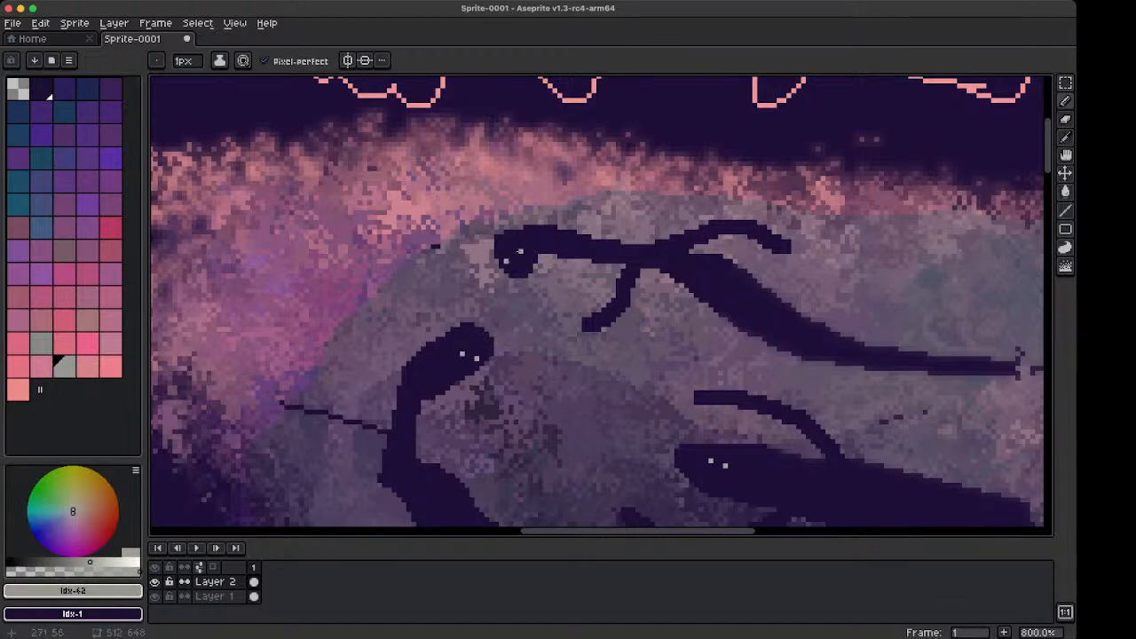
Draw a 1 px grey Idx-62 rectangle outline with the Rectangle tool, right of the "I - eyedrop" label and touching the purple band
scroll(657, 338, down, 6)
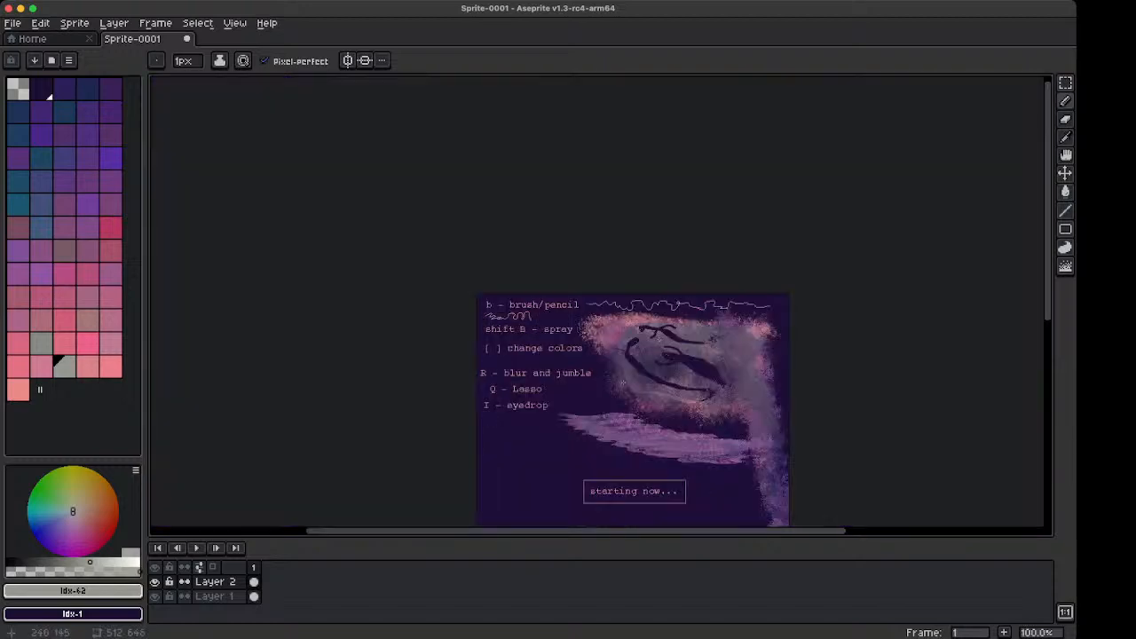
scroll(622, 386, up, 1)
mouse_move(603, 392)
mouse_down()
mouse_move(514, 361)
mouse_move(510, 337)
mouse_up()
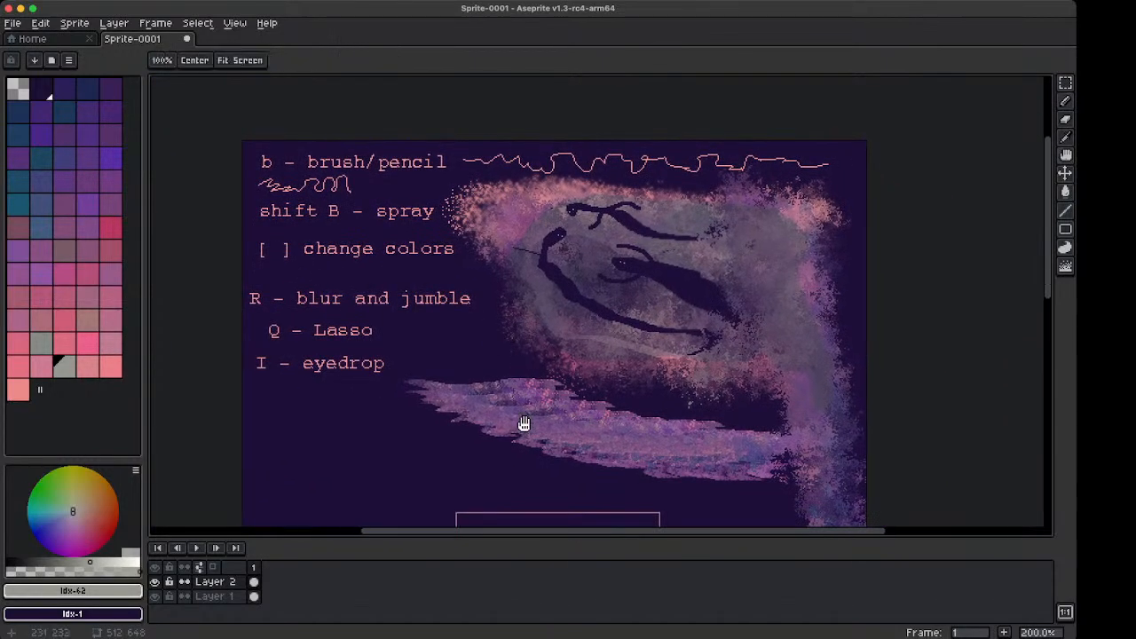
drag(526, 426, 521, 393)
click(66, 367)
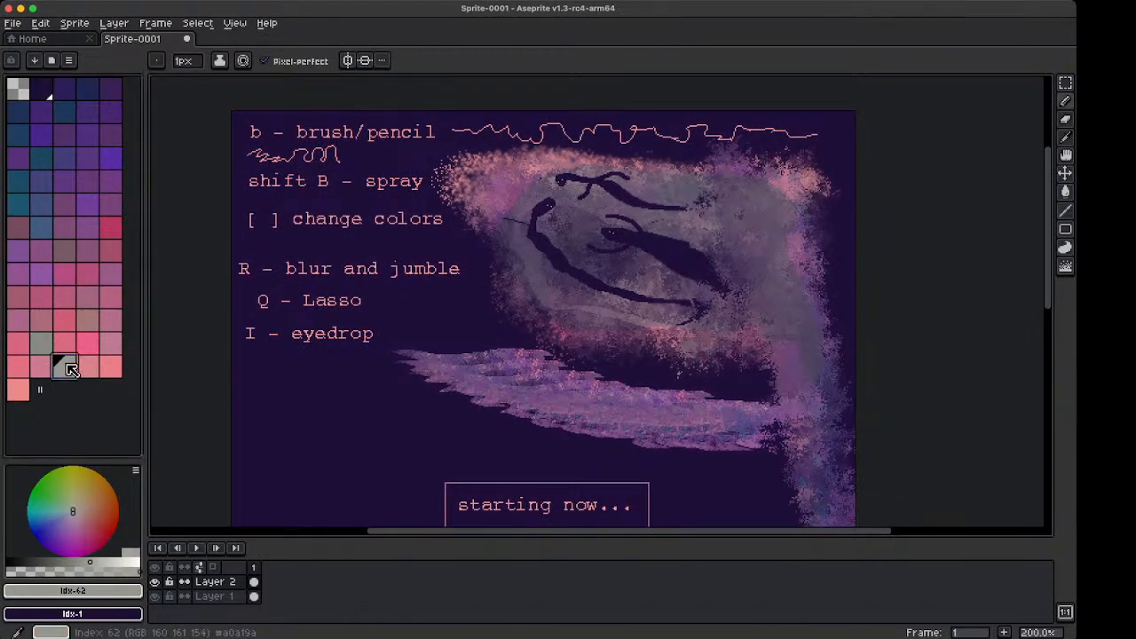
key(l)
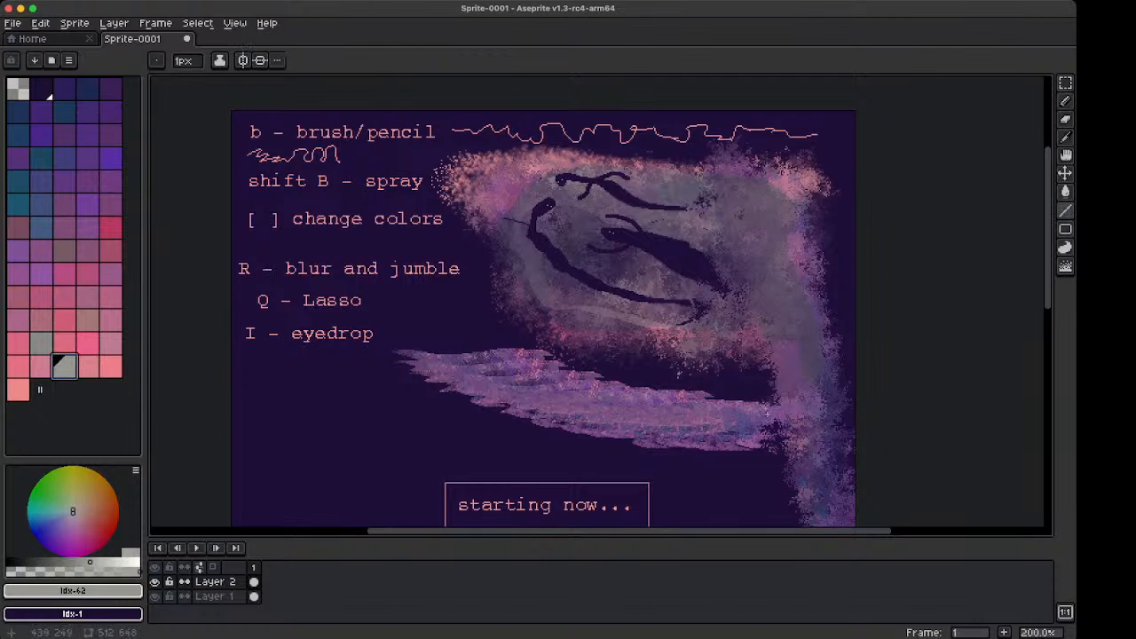
scroll(421, 348, up, 2)
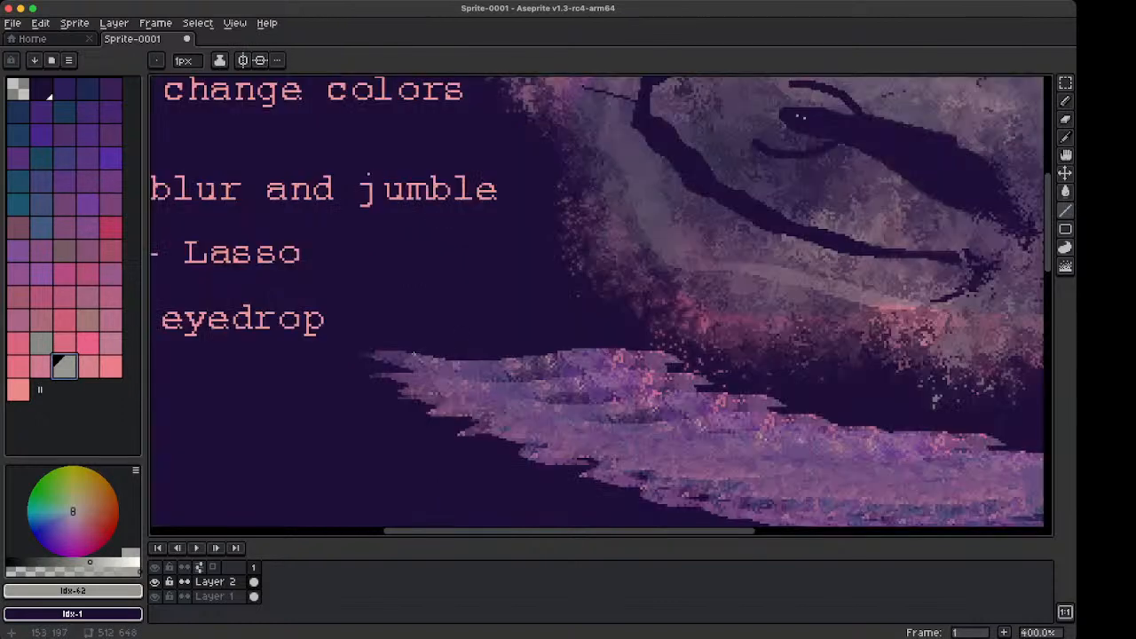
key(u)
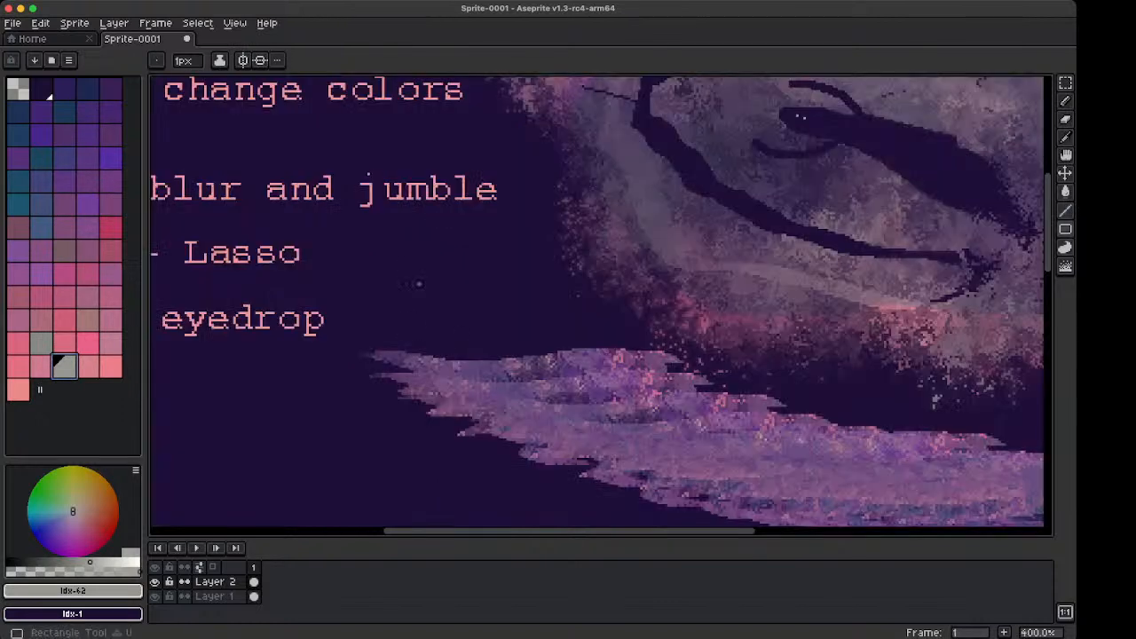
drag(412, 250, 535, 359)
Insert a grey "U - square" label, align it below "I - eyedrop", and deselect it
key(space)
drag(317, 380, 520, 330)
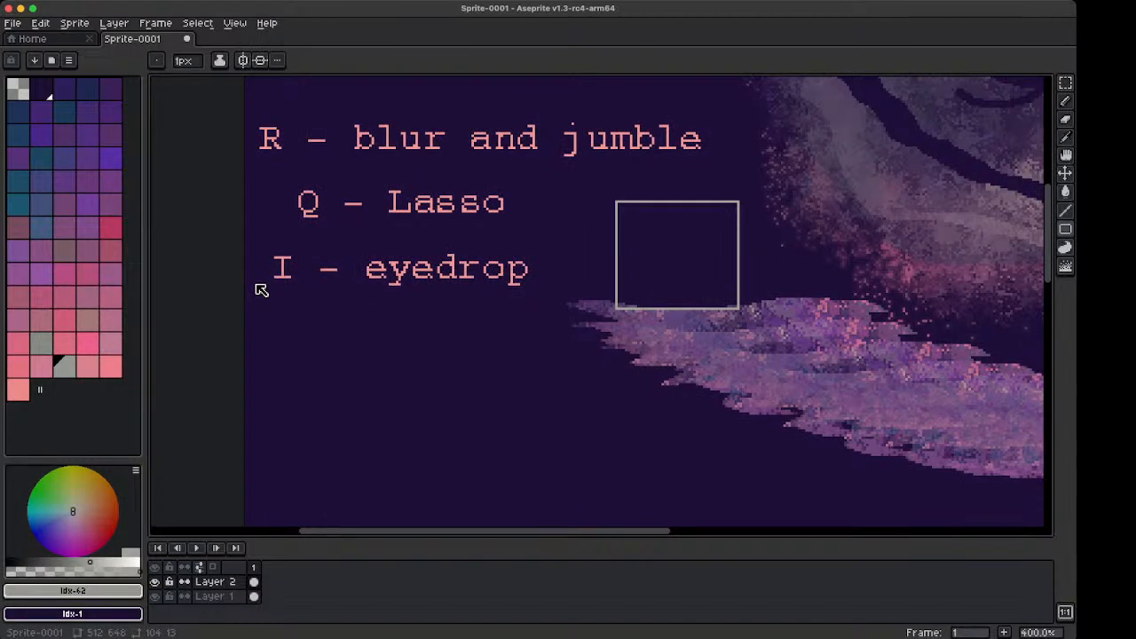
key(ctrl+v)
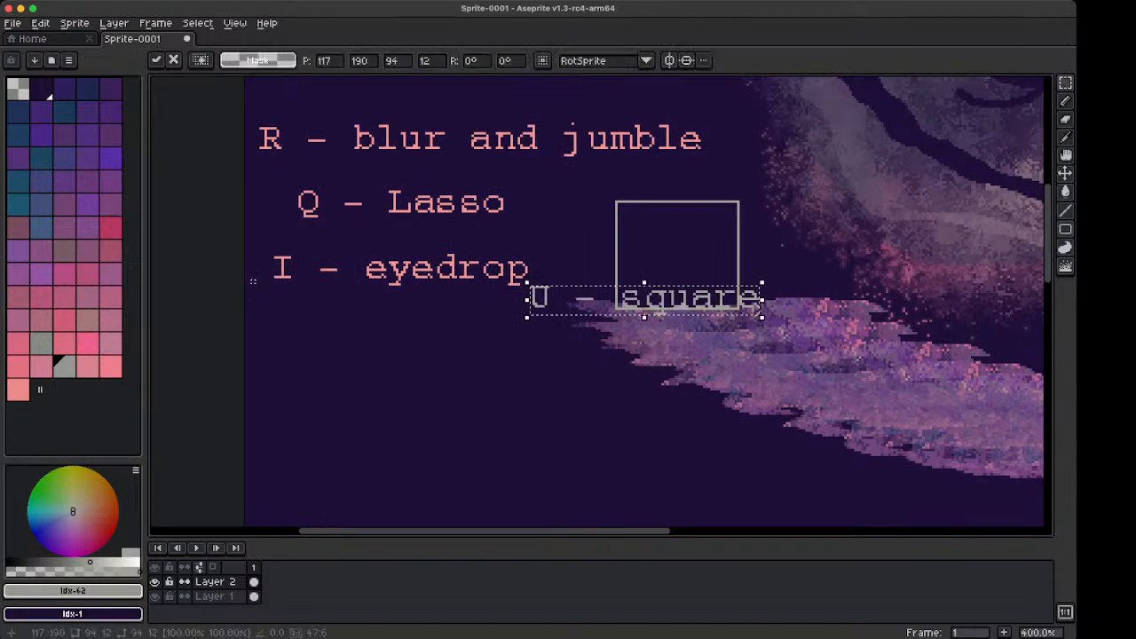
drag(566, 300, 371, 337)
key(Right)
key(Right)
key(Right)
key(Right)
key(Up)
key(Up)
key(Up)
key(Up)
key(Right)
key(Right)
key(Right)
key(ctrl+d)
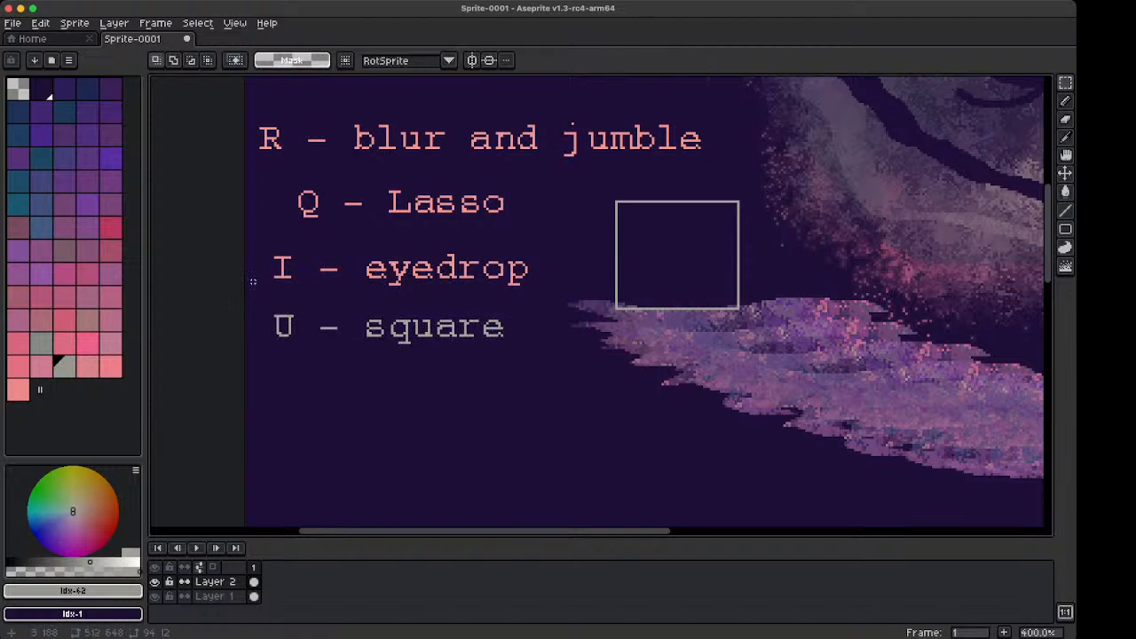
Erase the upper part of the "U" in the "U - square" label so it reads as a lowercase u
key(e)
click(284, 303)
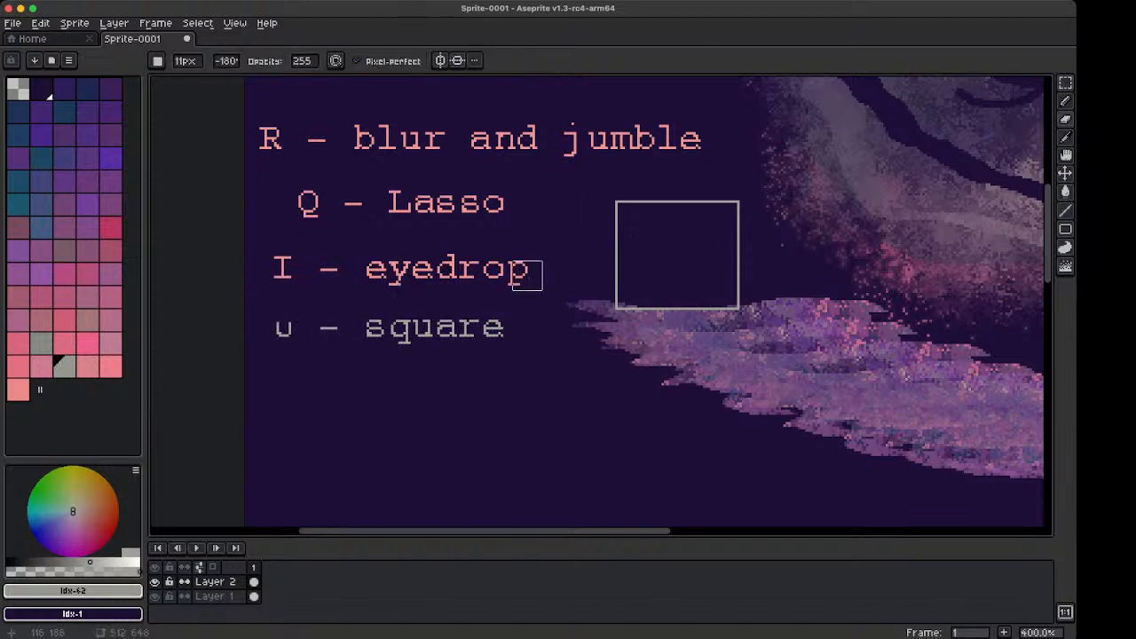
key(b)
Draw 1 px lines inside the rectangle, forming a narrow box in its upper-left corner and a diagonal to its lower-right corner
drag(674, 246, 510, 291)
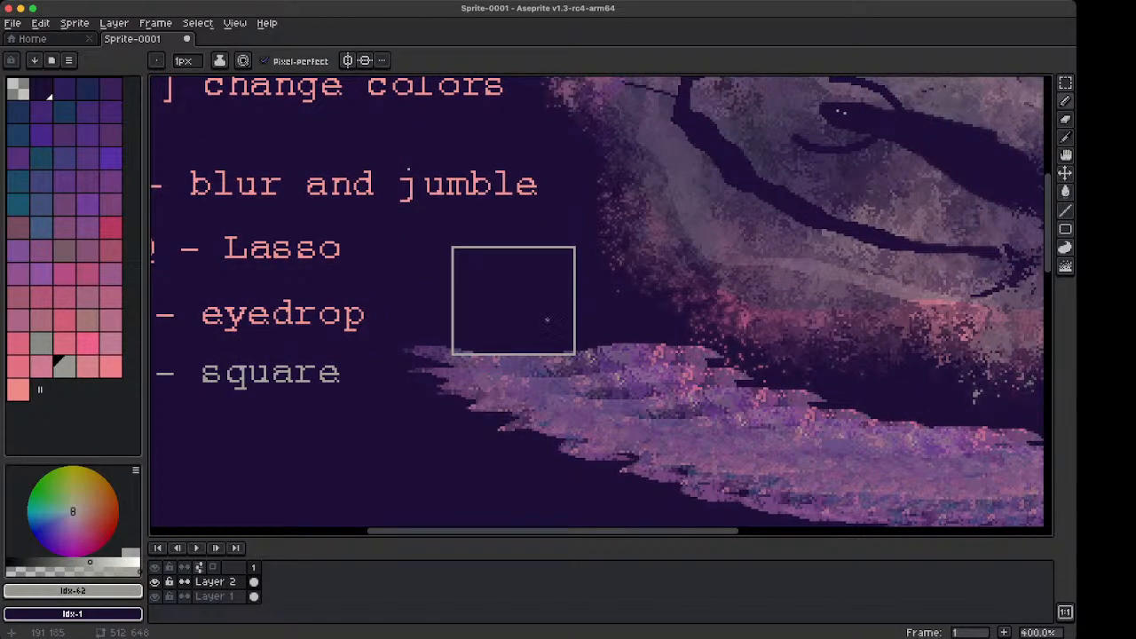
key(l)
mouse_move(574, 351)
mouse_down()
mouse_move(513, 311)
mouse_move(468, 301)
mouse_move(468, 250)
mouse_up()
mouse_move(464, 291)
mouse_down()
mouse_move(456, 284)
mouse_move(453, 296)
mouse_up()
Insert a grey "L - line" label and place it below the "u - square" label
key(space)
drag(329, 387, 505, 332)
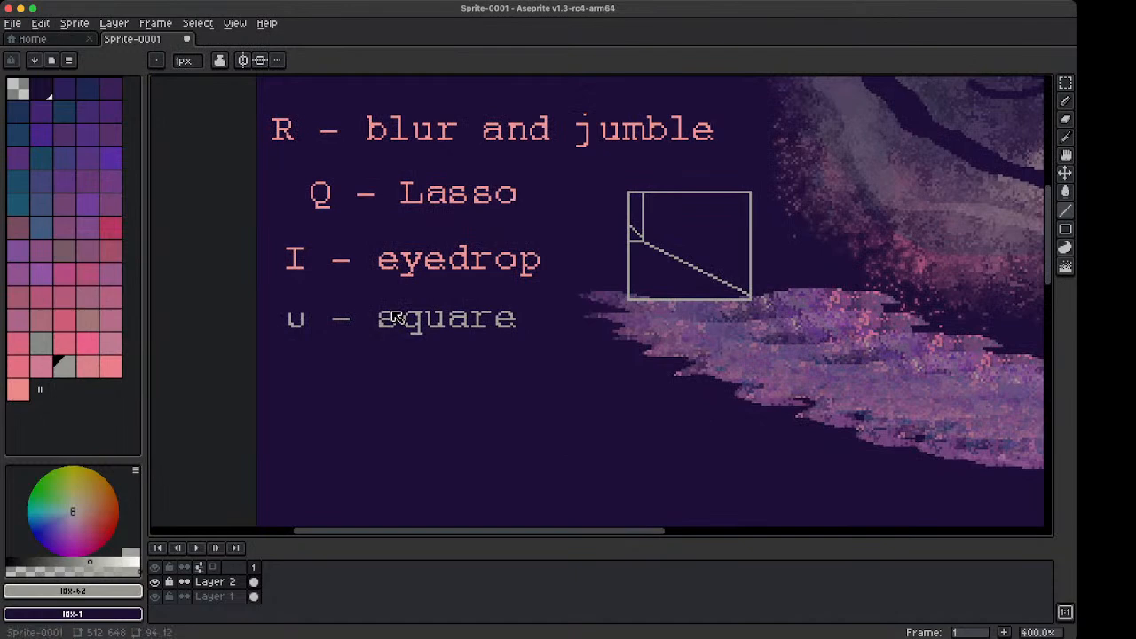
key(Return)
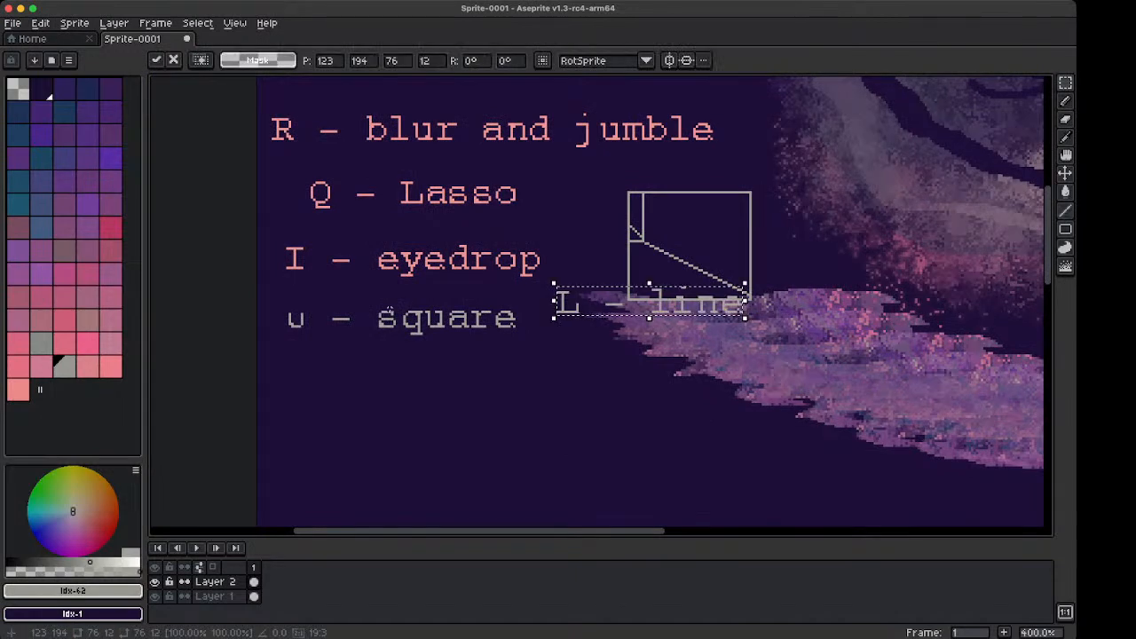
key(shift+Down)
key(shift+Left)
key(shift+Down)
key(shift+Left)
key(shift+Left)
key(shift+Left)
key(shift+Left)
key(shift+Left)
key(shift+Left)
key(Return)
Draw a horizontal 1 px line from the rectangle's left edge to the diagonal, just below the narrow corner box
key(space)
drag(408, 234, 311, 321)
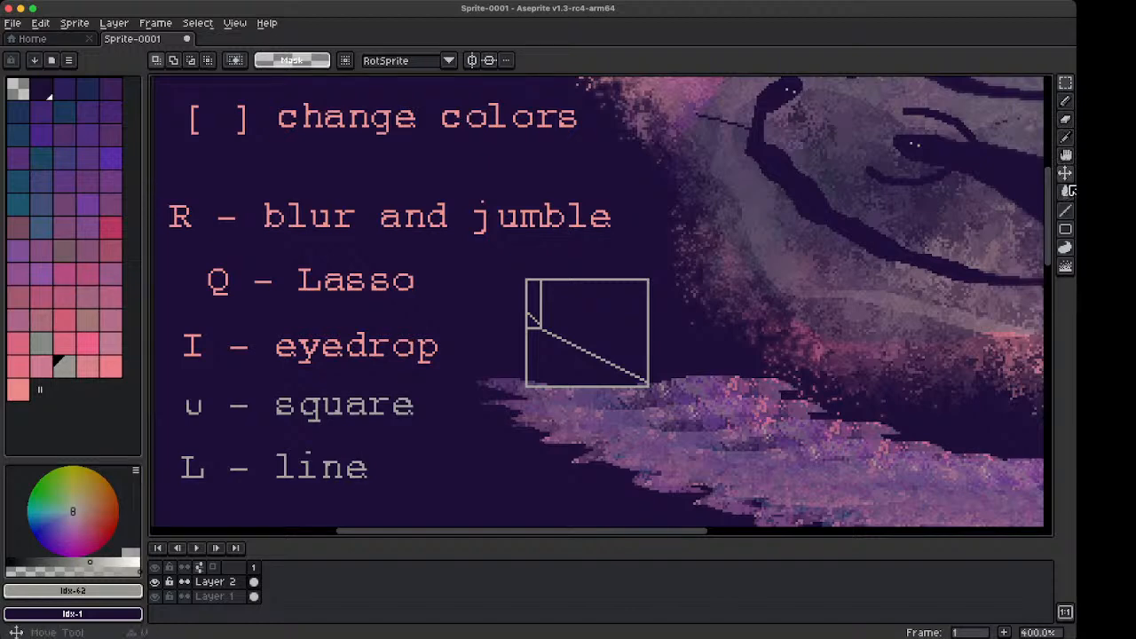
key(space)
drag(603, 421, 662, 357)
key(space)
drag(598, 298, 537, 335)
scroll(545, 310, up, 2)
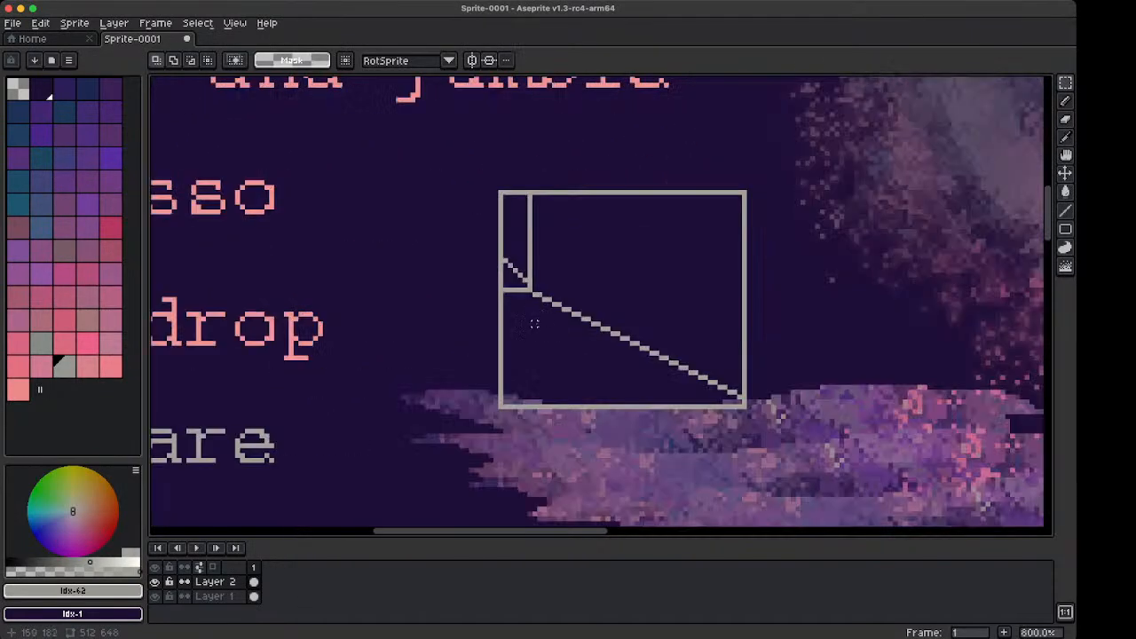
key(l)
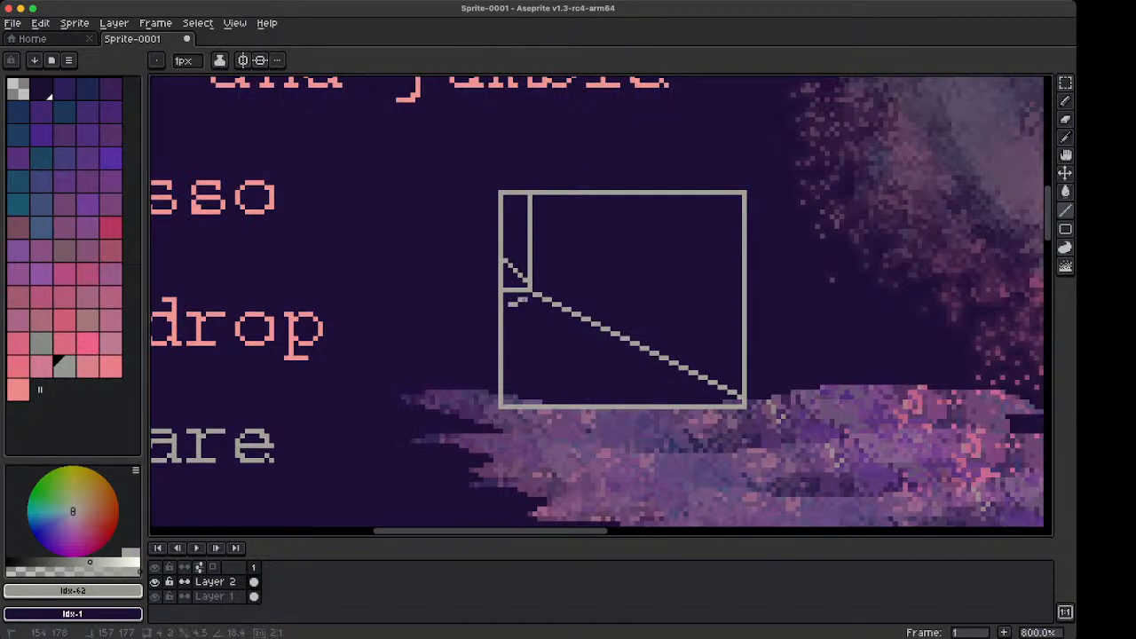
drag(506, 305, 551, 310)
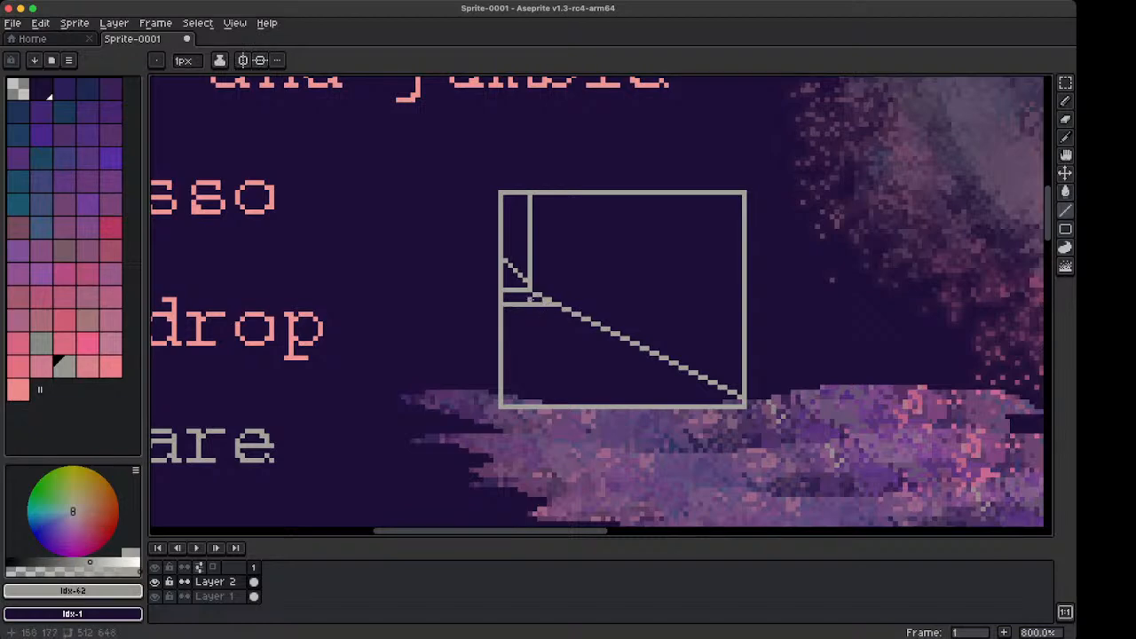
Marquee-select a small area over the short horizontal lines just below the rectangle's narrow corner box
key(m)
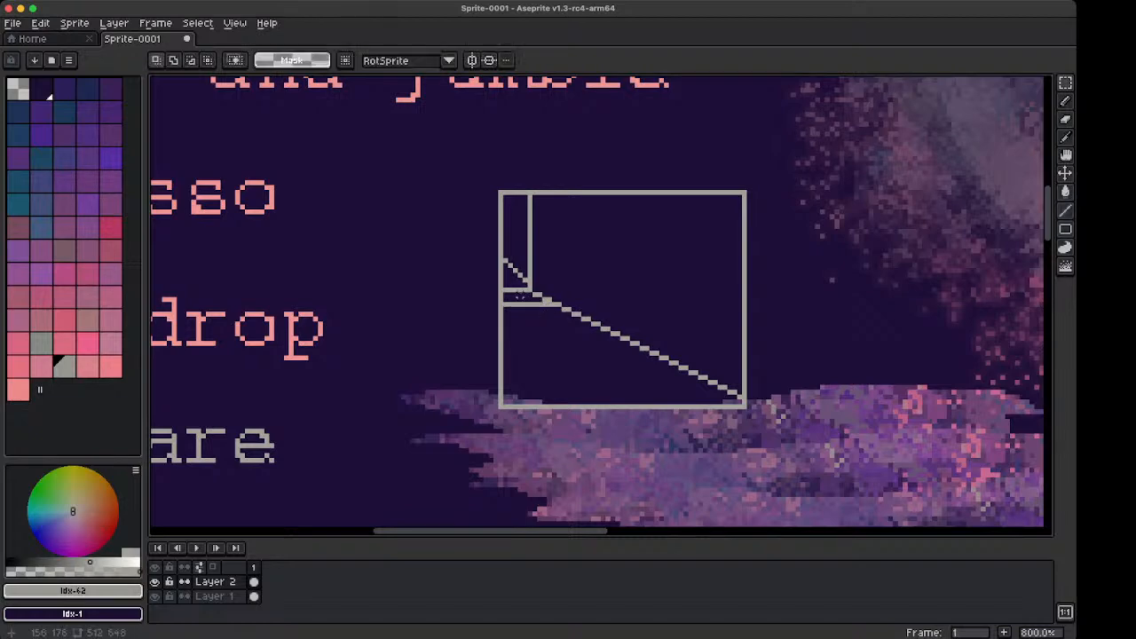
key(space)
mouse_move(476, 357)
mouse_down()
mouse_move(652, 302)
mouse_move(576, 311)
mouse_move(530, 398)
mouse_move(599, 357)
mouse_move(470, 307)
mouse_move(503, 298)
mouse_move(439, 314)
mouse_up()
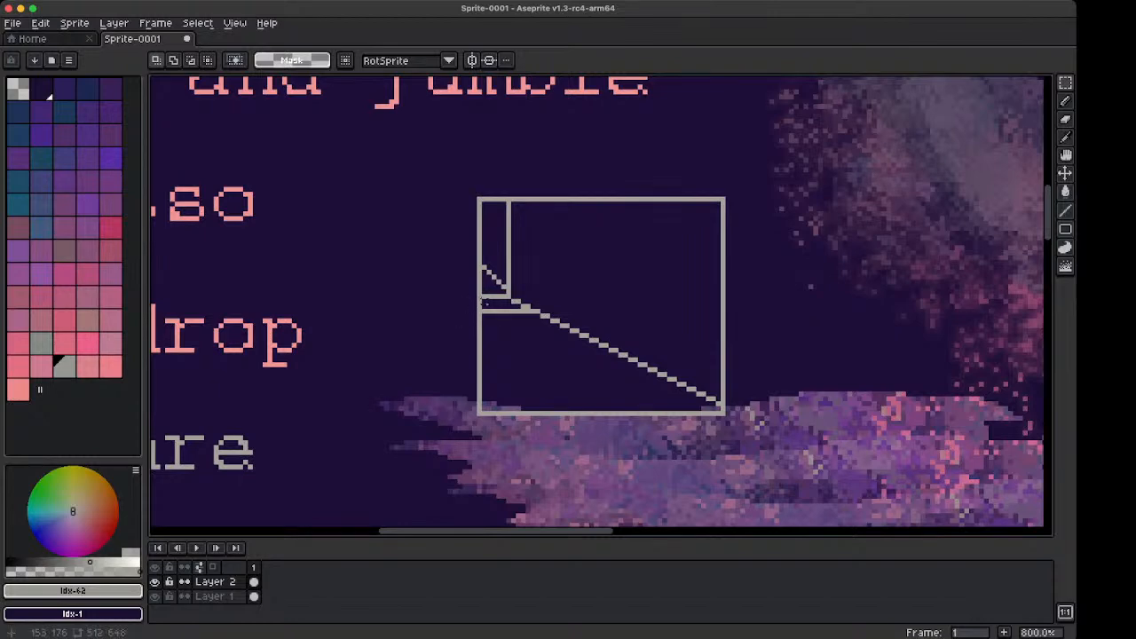
drag(482, 299, 517, 318)
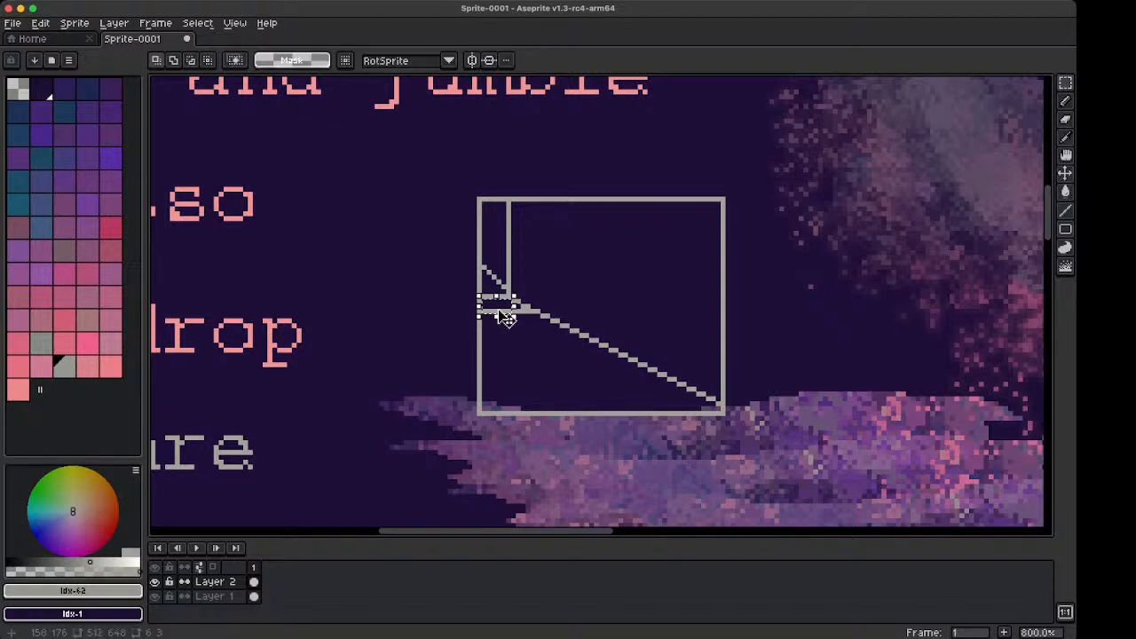
Insert a grey "cmd B" label and place it below the "L - line" label
drag(340, 436, 581, 237)
drag(380, 392, 605, 221)
drag(435, 288, 471, 314)
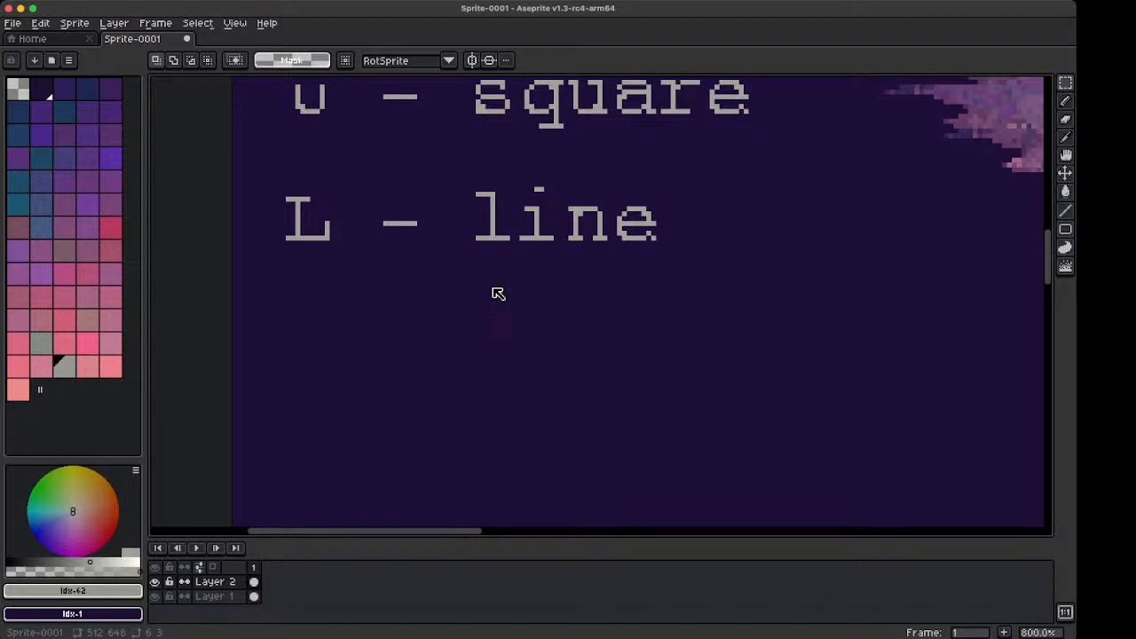
key(super+v)
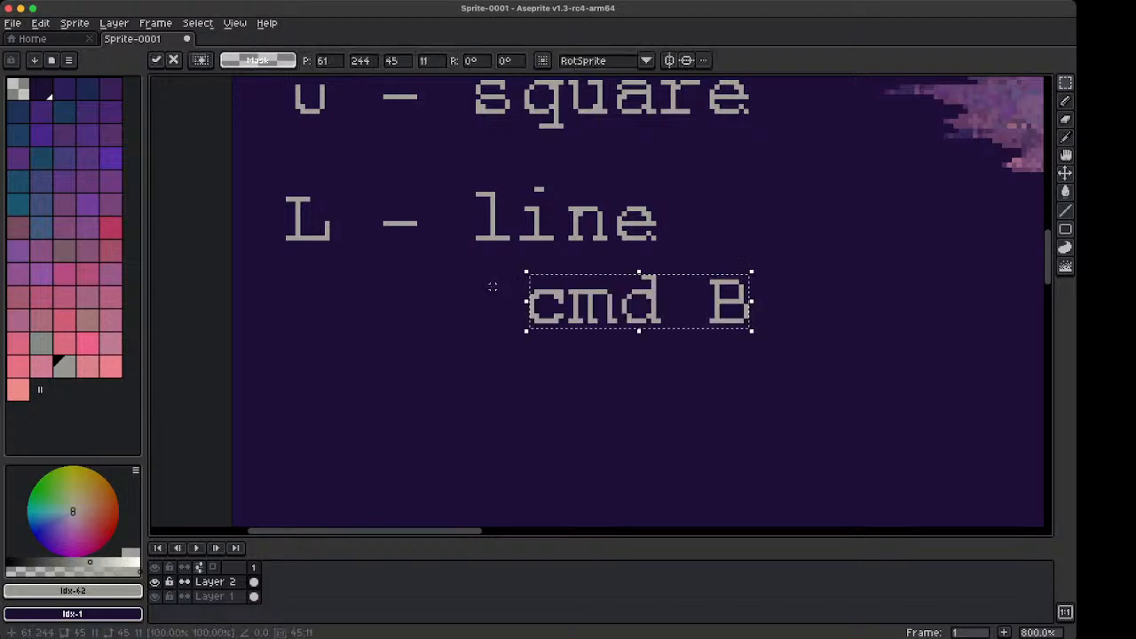
drag(616, 317, 356, 349)
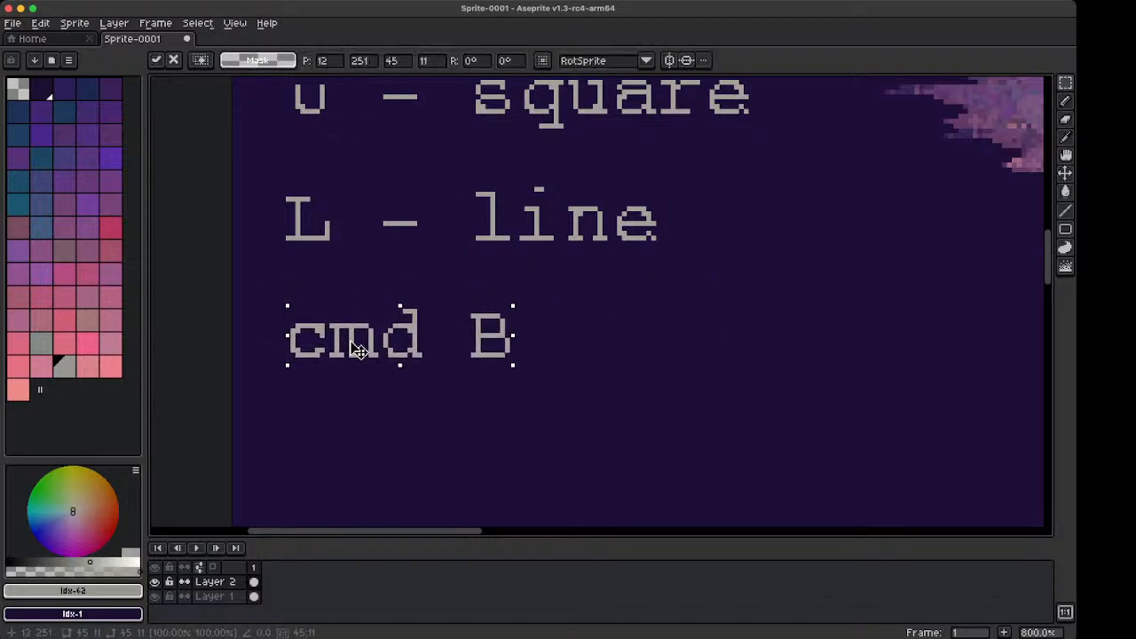
key(Return)
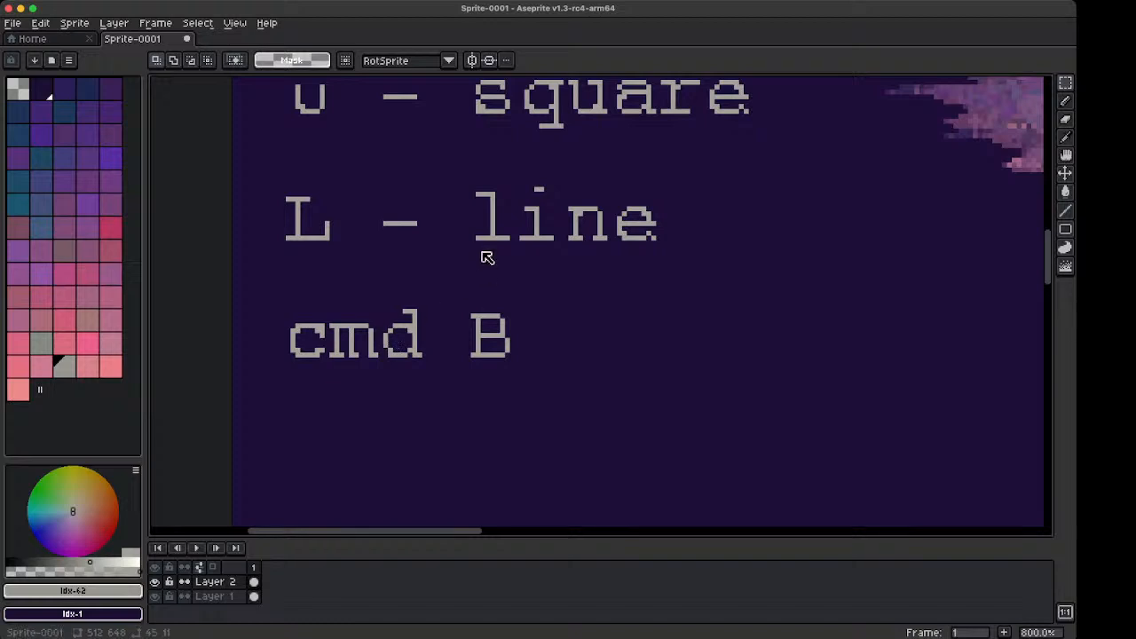
Insert a grey "new brush" label beside "cmd B" and join the two with a short hand-drawn dash
key(super+v)
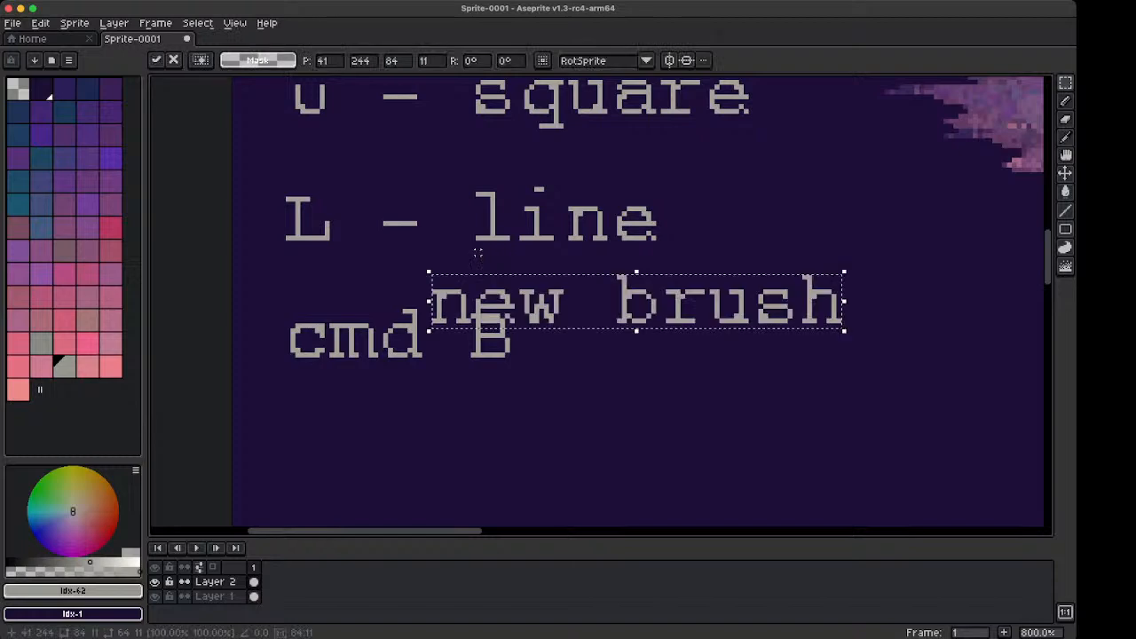
drag(561, 306, 697, 339)
key(Return)
key(b)
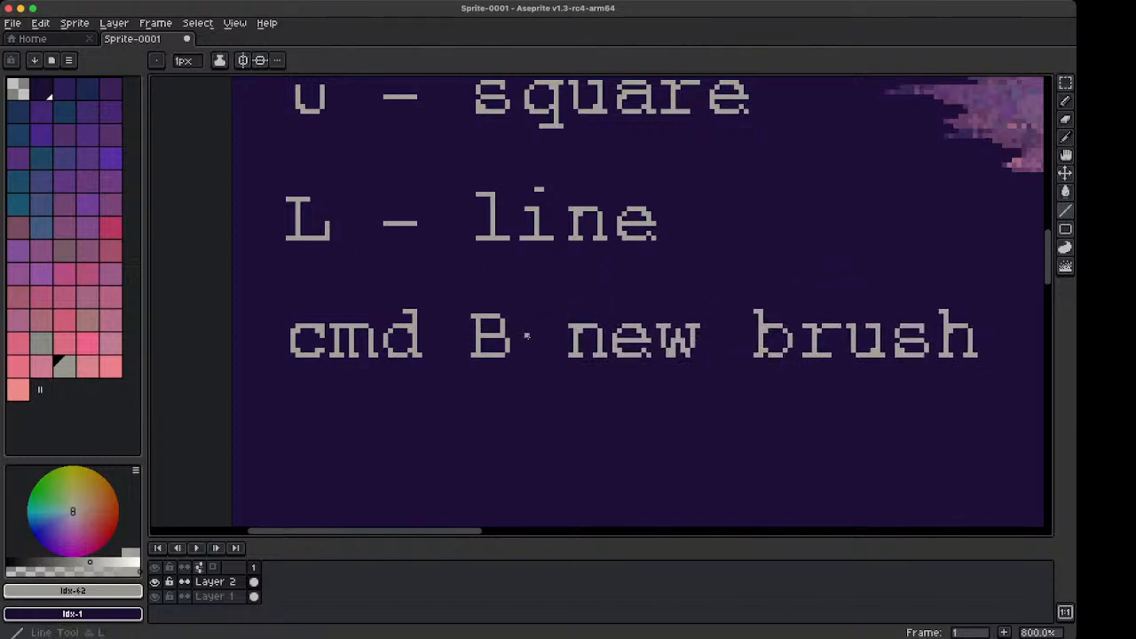
drag(530, 340, 550, 341)
Create a custom brush from an 8 × 2 px selection of the short horizontal line below the rectangle's narrow corner box
scroll(550, 341, down, 5)
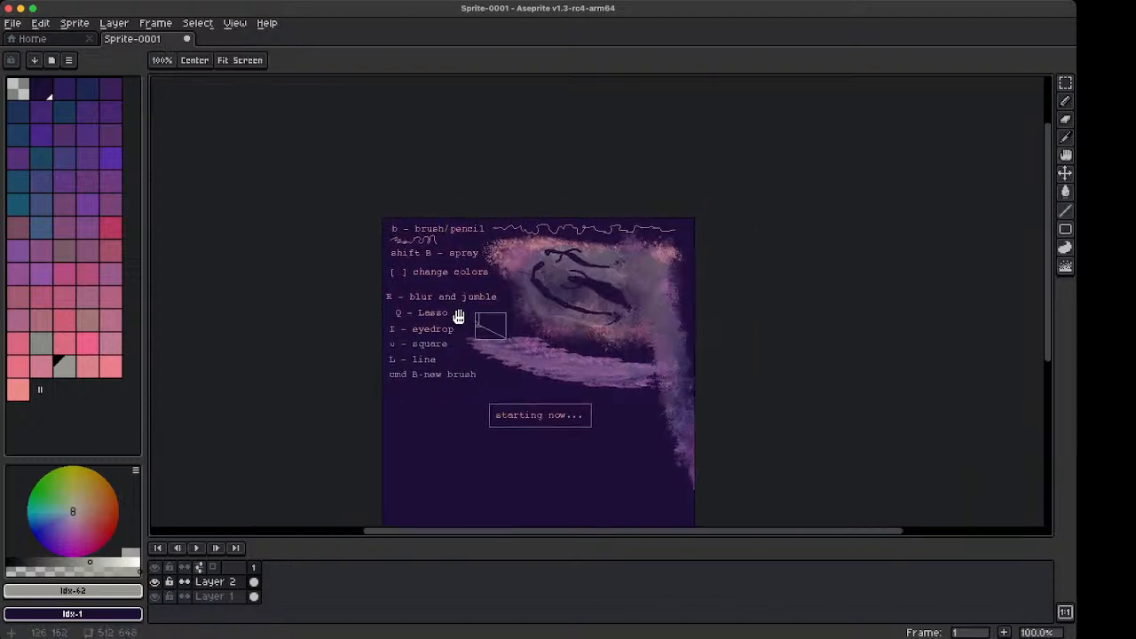
scroll(458, 382, up, 3)
key(m)
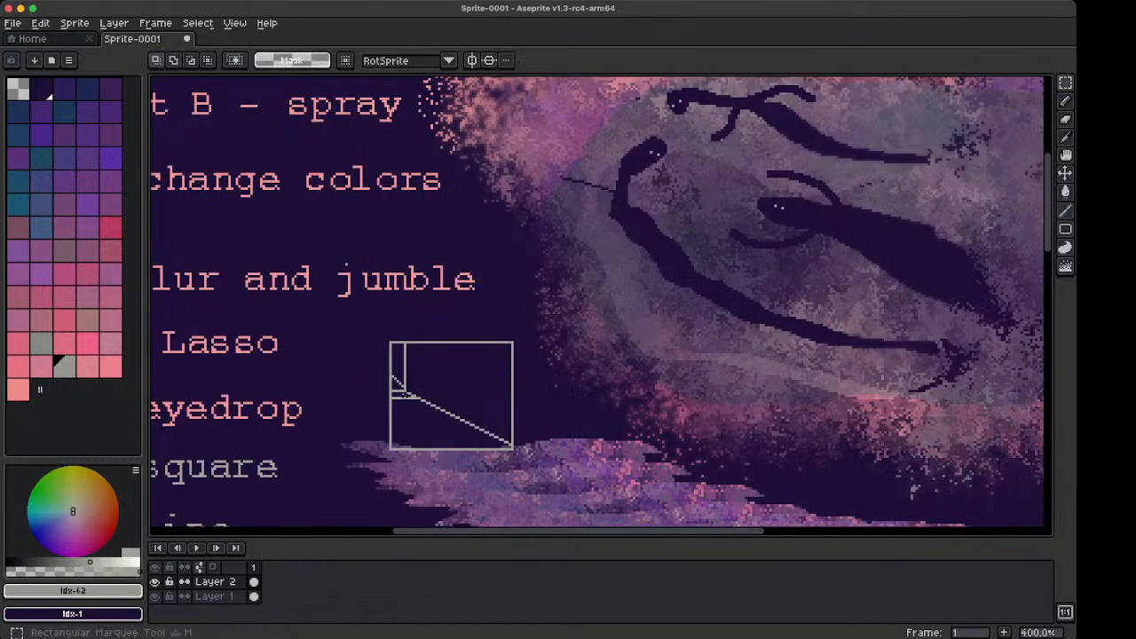
scroll(403, 397, up, 3)
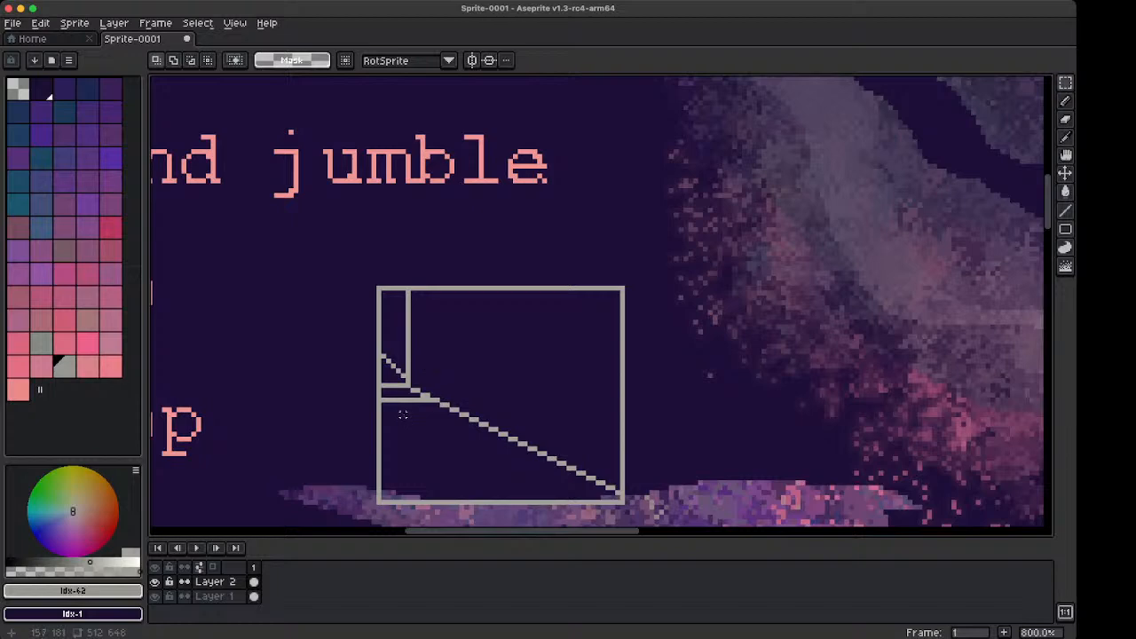
scroll(397, 413, up, 3)
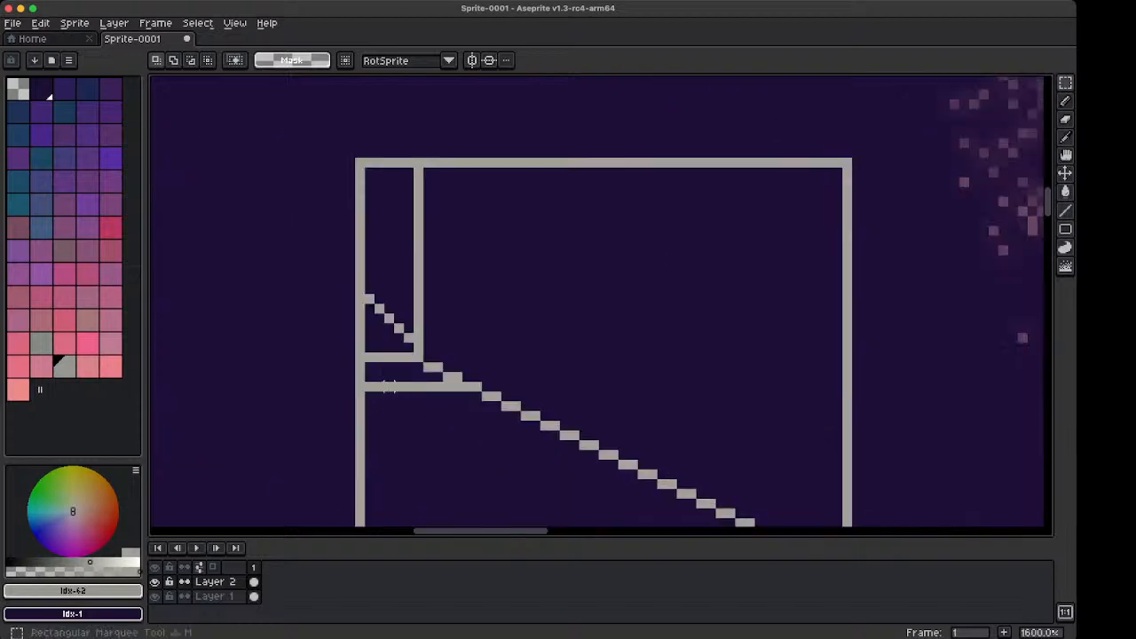
drag(372, 374, 444, 387)
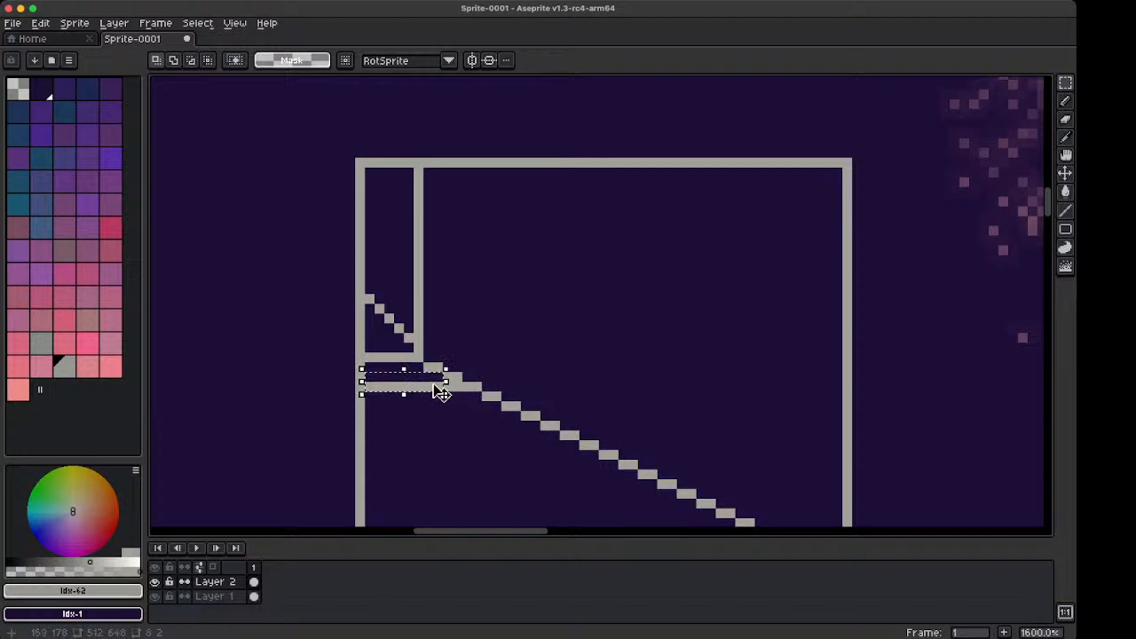
key(ctrl+d)
key(b)
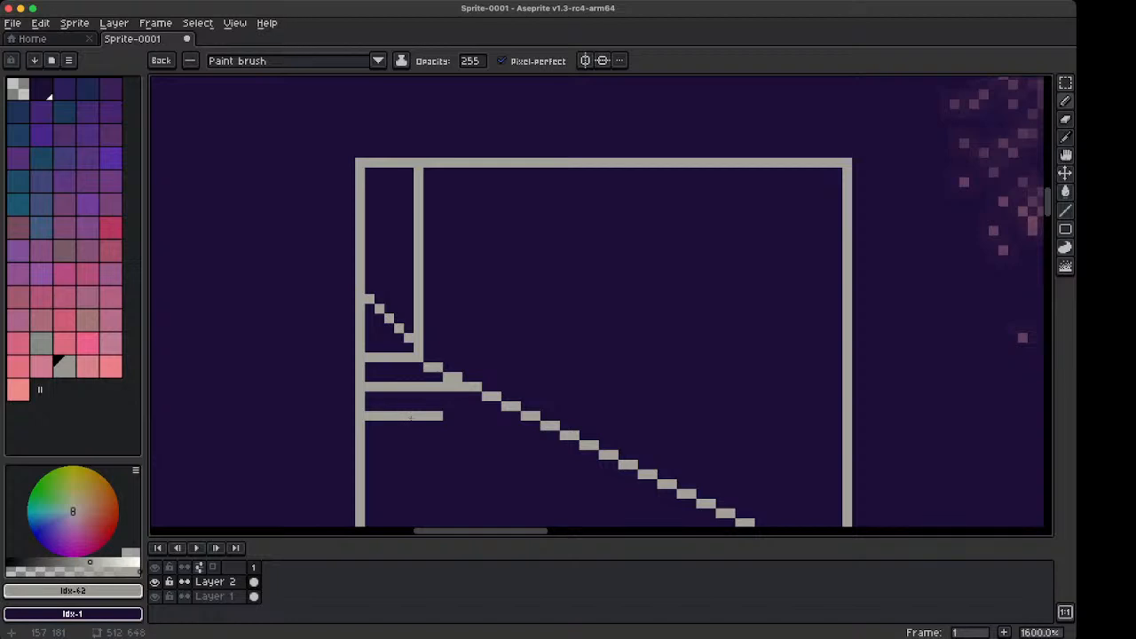
Draw a horizontal line from the rectangle's left edge to the diagonal with the custom brush, and undo the extra line below it
drag(430, 415, 481, 414)
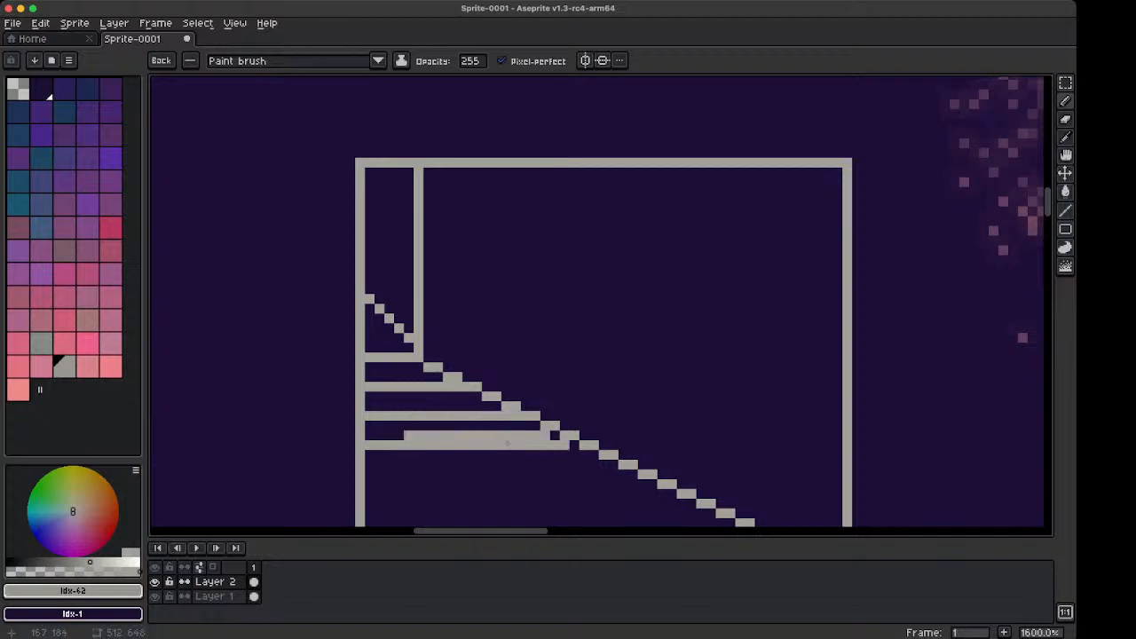
drag(412, 444, 538, 445)
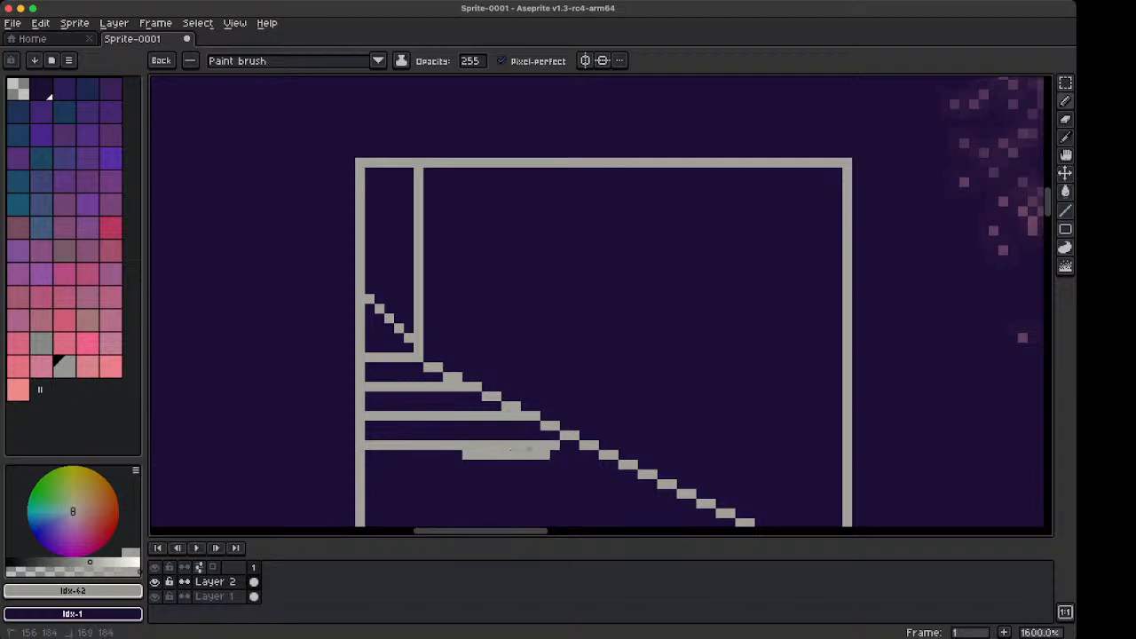
key(super+z)
Paint a solid grey blob above the diagonal with the custom brush, and undo a slanted stroke across the rectangle's left edge
mouse_move(540, 231)
mouse_down()
mouse_move(584, 317)
mouse_move(648, 370)
mouse_move(698, 370)
mouse_move(678, 250)
mouse_move(751, 279)
mouse_move(675, 359)
mouse_move(649, 237)
mouse_move(610, 297)
mouse_move(553, 316)
mouse_up()
key(space)
drag(428, 394, 492, 191)
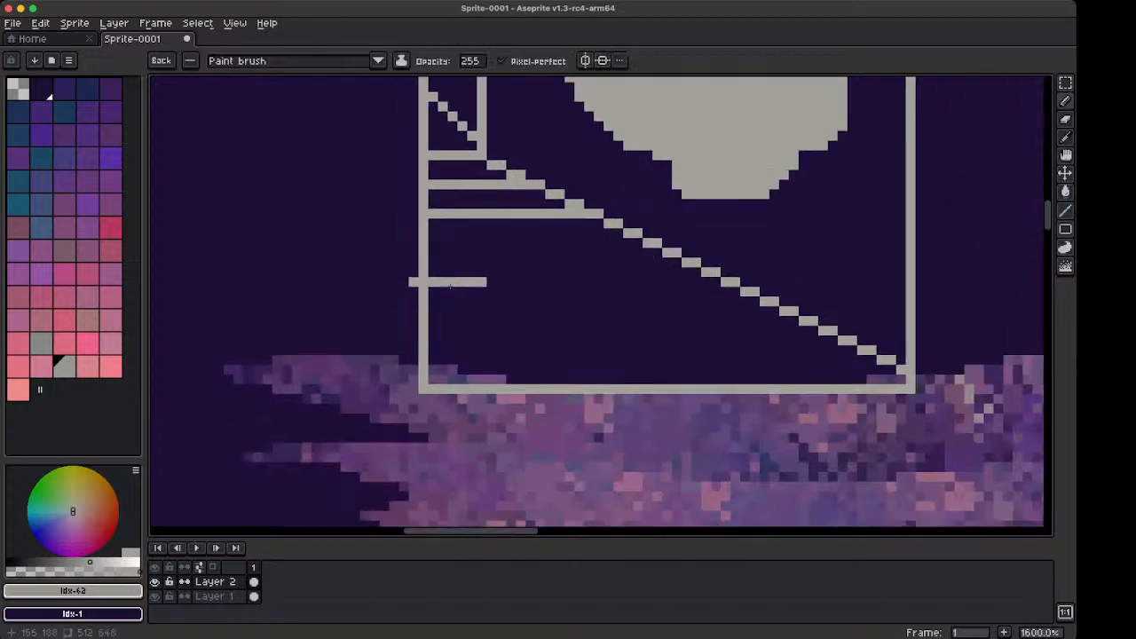
key(space)
mouse_move(470, 256)
mouse_down()
mouse_move(409, 350)
mouse_move(568, 258)
mouse_move(318, 180)
mouse_move(221, 220)
mouse_move(236, 252)
mouse_up()
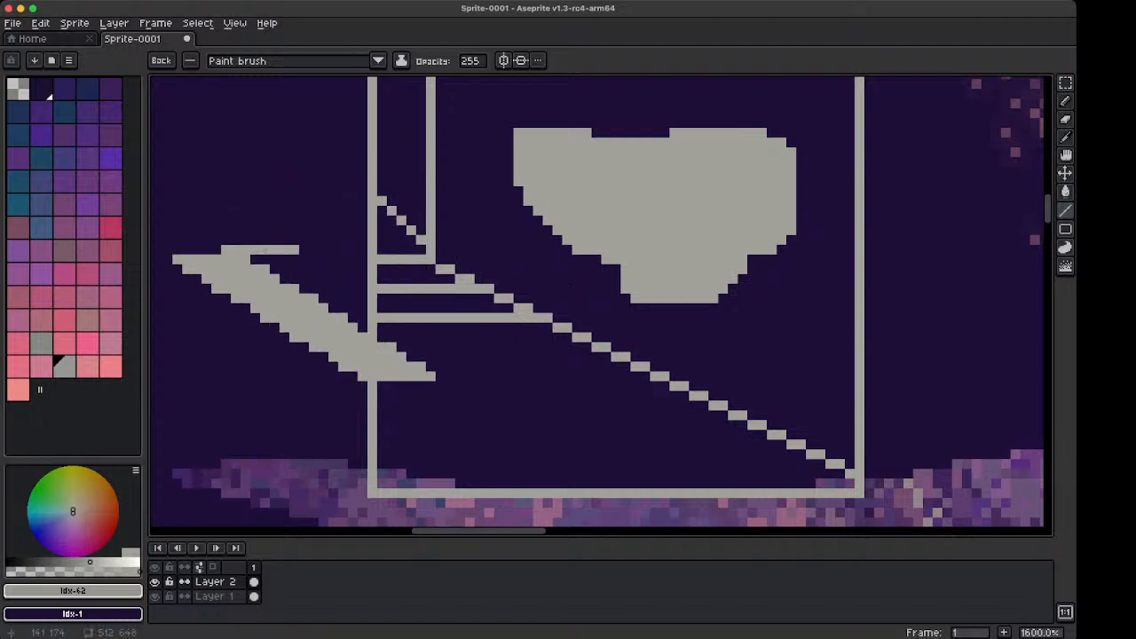
key(super+z)
Draw three more horizontal lines from the rectangle's left edge to the diagonal, filling the lower triangle with stripes
drag(409, 356, 591, 357)
drag(419, 405, 667, 405)
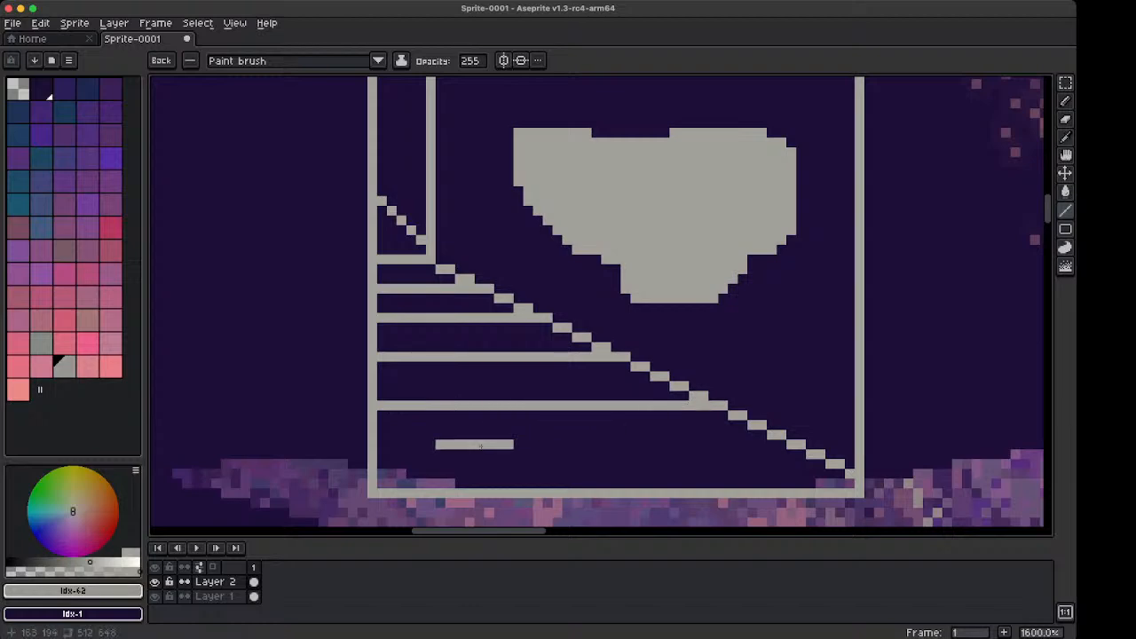
drag(419, 455, 778, 456)
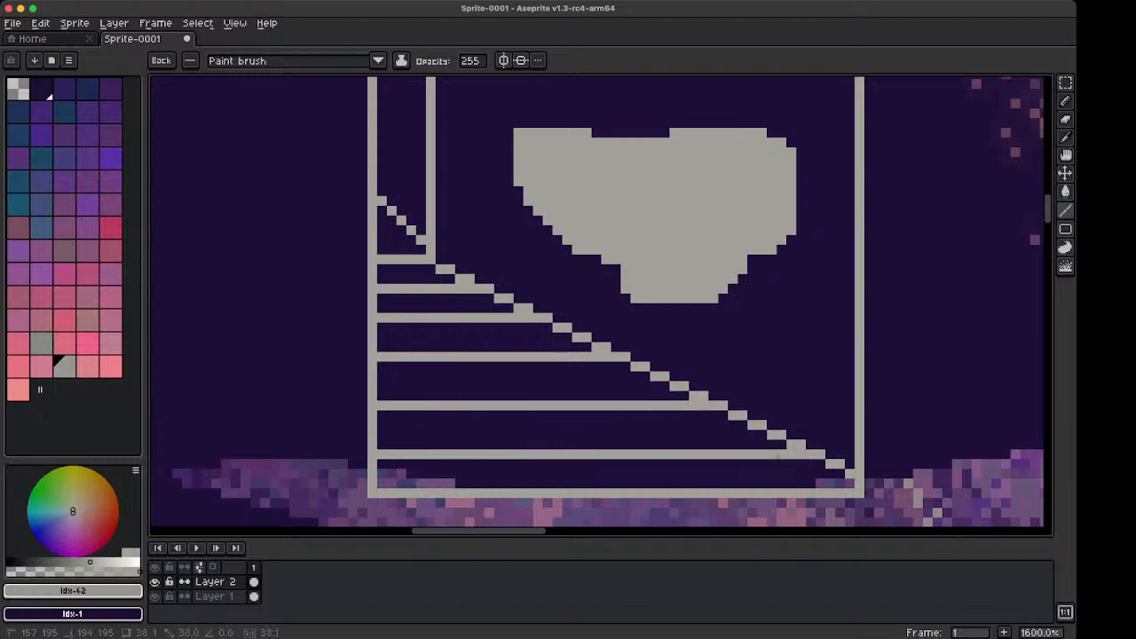
Erase scattered short horizontal dashes from the purple paint strip below the rectangle, using the custom brush shape
drag(601, 393, 571, 239)
key(e)
mouse_move(514, 441)
mouse_down()
mouse_move(495, 305)
mouse_move(513, 281)
mouse_up()
click(581, 349)
click(513, 340)
click(513, 310)
click(590, 310)
click(670, 300)
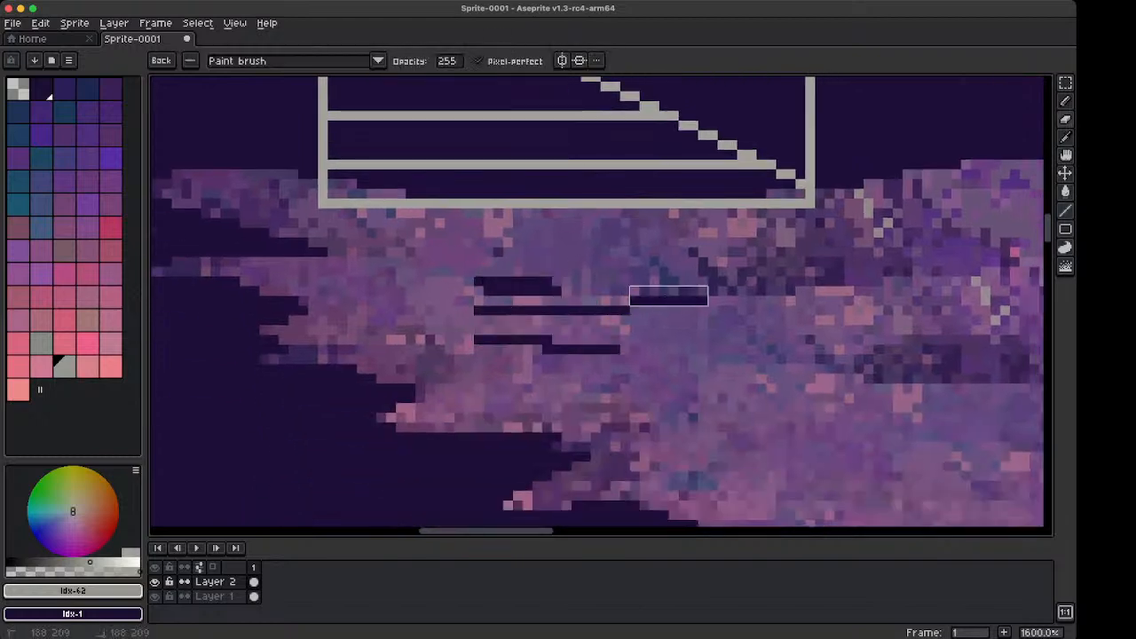
drag(718, 330, 719, 339)
drag(718, 369, 718, 379)
click(679, 379)
click(650, 349)
click(630, 310)
click(601, 262)
click(572, 242)
drag(533, 222, 533, 214)
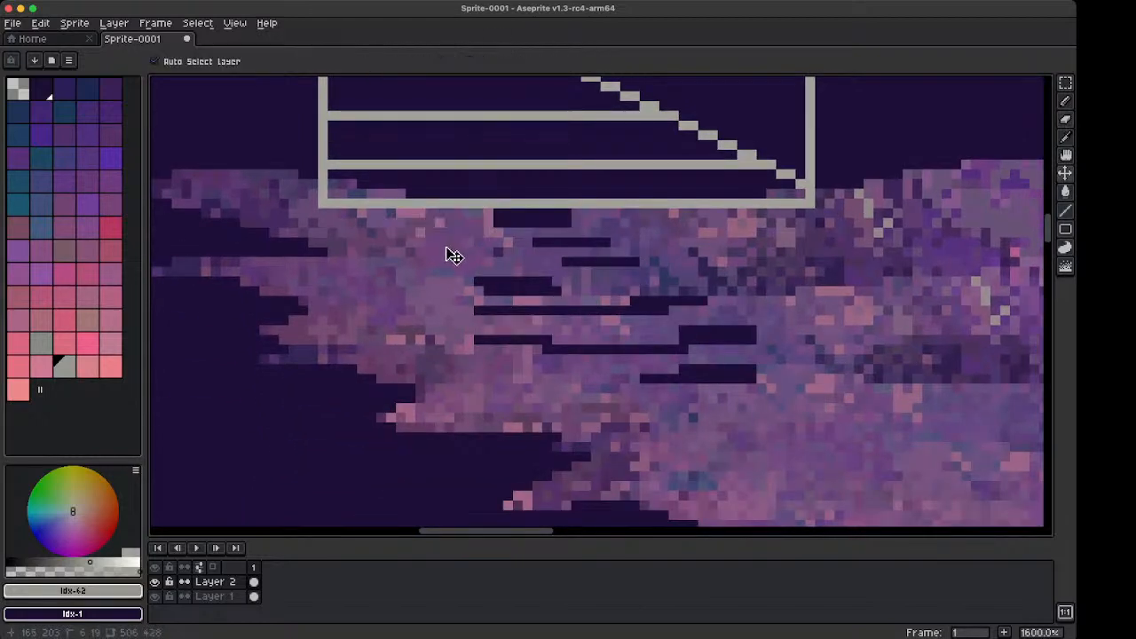
Undo the dashes erased from the purple paint strip
key(super+z)
key(super+z)
key(super+z)
key(super+z)
key(super+z)
key(super+z)
key(super+z)
key(super+z)
key(super+z)
key(super+z)
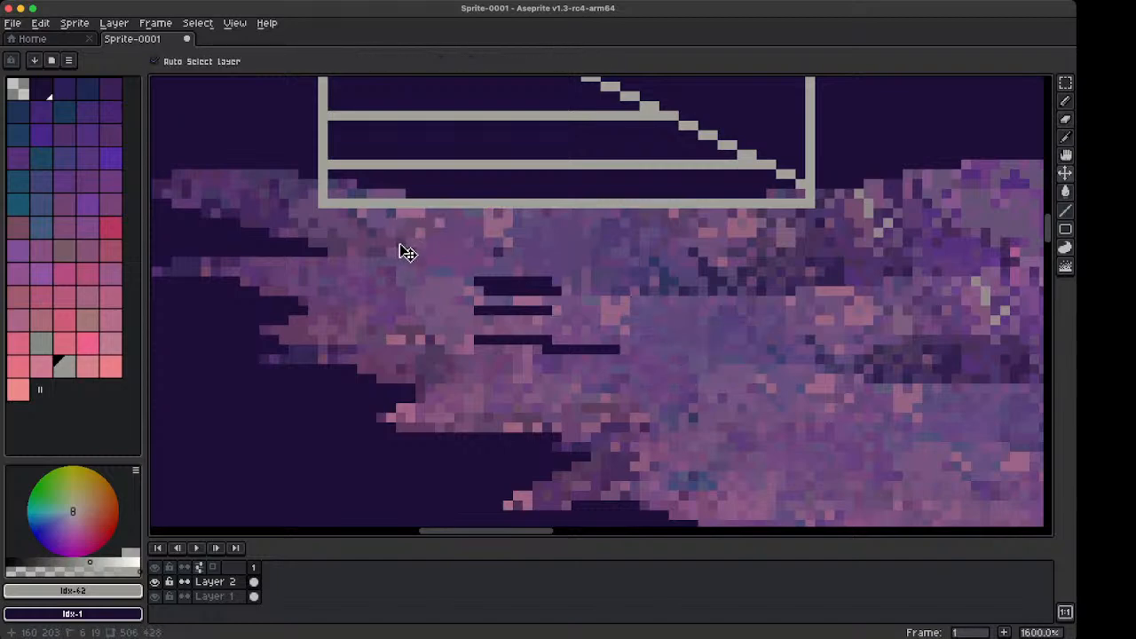
key(super+z)
key(super+z)
key(super+z)
key(super+z)
Erase a curved stroke through the purple strip below the rectangle and the grey blob inside the rectangle
key(b)
mouse_move(366, 228)
mouse_down()
mouse_move(718, 237)
mouse_move(756, 257)
mouse_move(805, 344)
mouse_move(659, 374)
mouse_move(561, 374)
mouse_move(444, 422)
mouse_up()
key(1)
scroll(545, 302, up, 6)
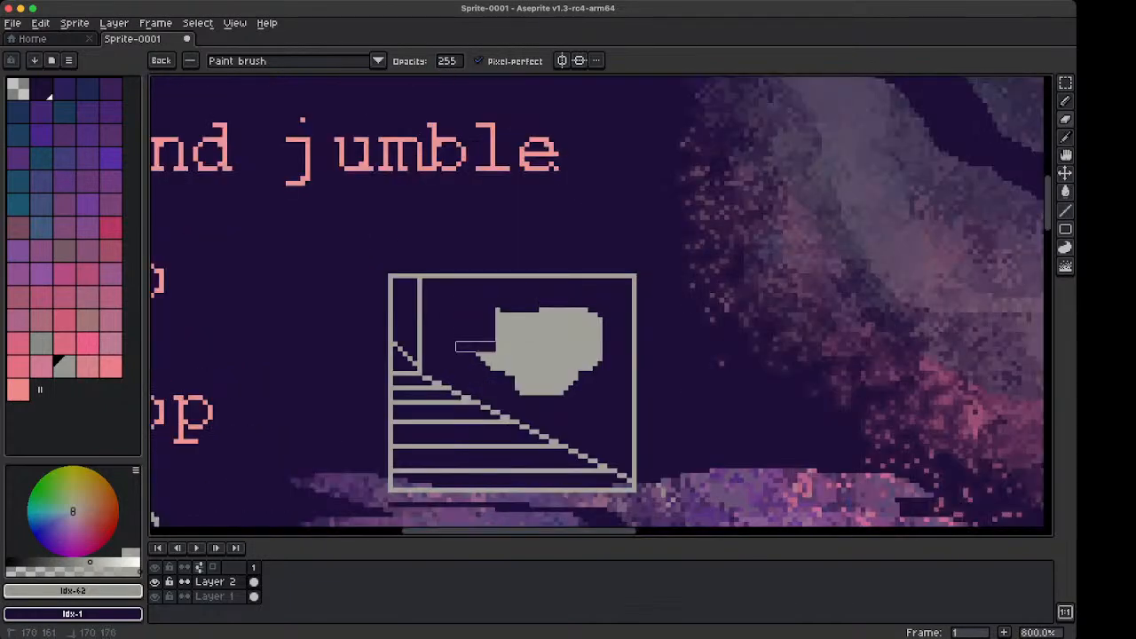
mouse_move(475, 346)
mouse_down()
mouse_move(524, 373)
mouse_move(564, 307)
mouse_move(592, 310)
mouse_up()
Try the Spray tool with the custom brush across the upper part of the rectangle and undo the marks
key(shift+b)
key(shift+b)
key(shift+b)
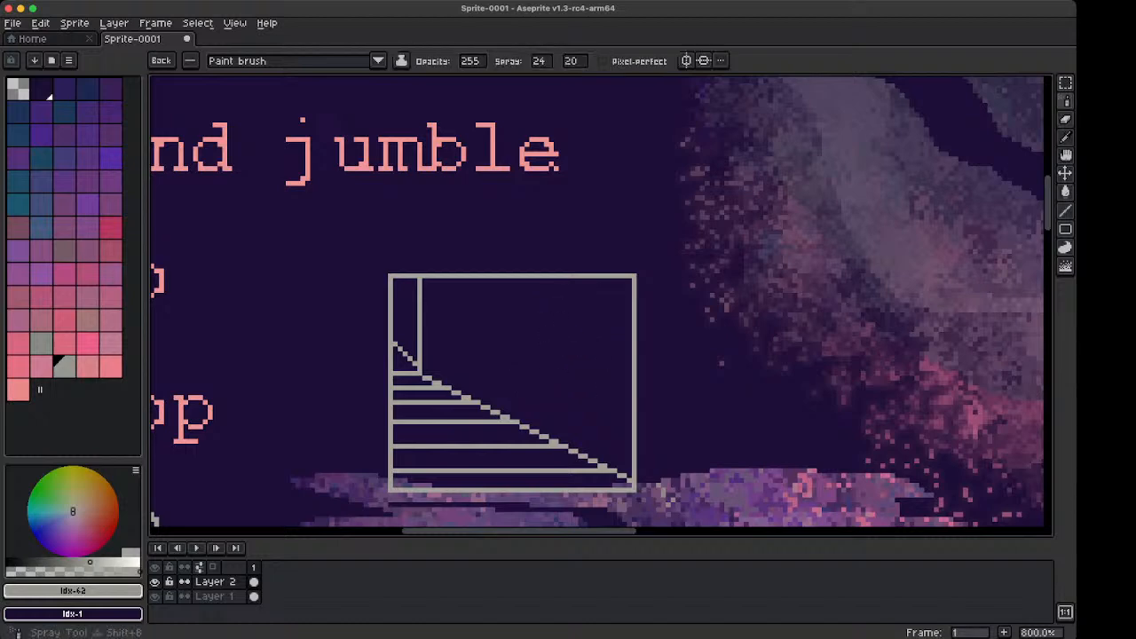
drag(504, 309, 557, 317)
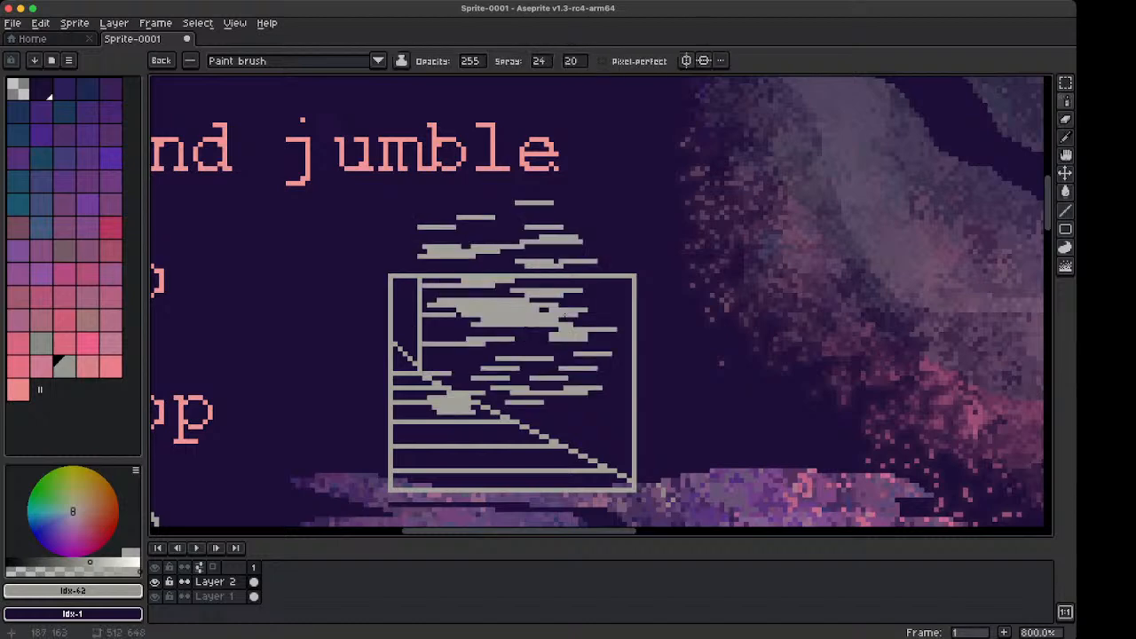
key(super+z)
Spray a cluster of short grey horizontal dashes just outside the rectangle's right edge with the custom brush
key(z)
mouse_move(715, 315)
mouse_down()
mouse_move(775, 332)
mouse_move(735, 328)
mouse_up()
key(shift+b)
key(1)
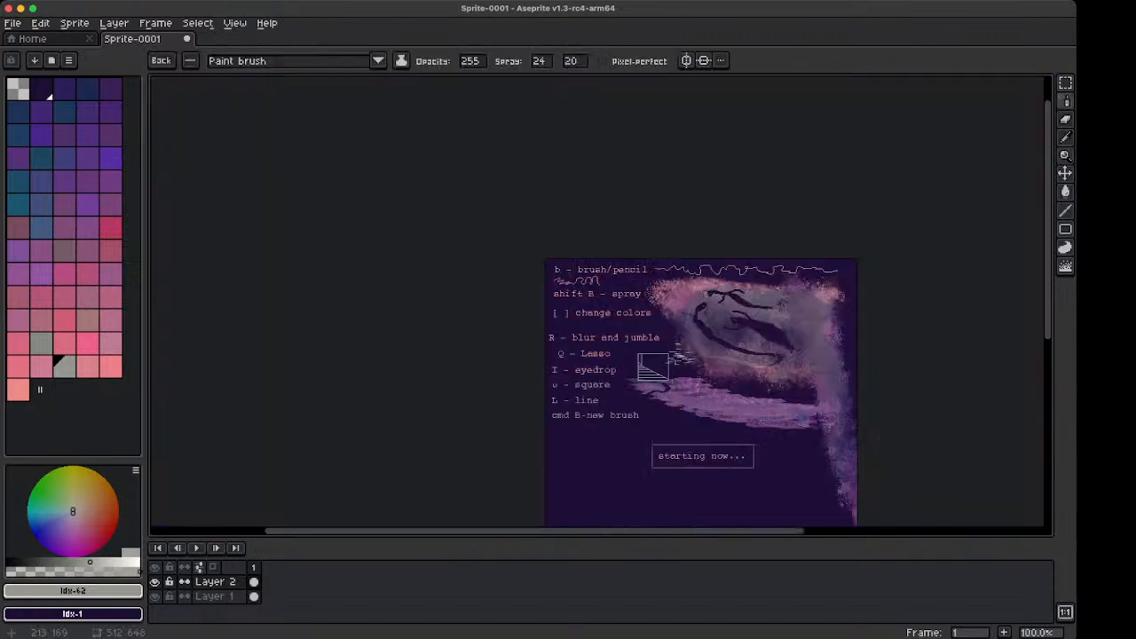
key(2)
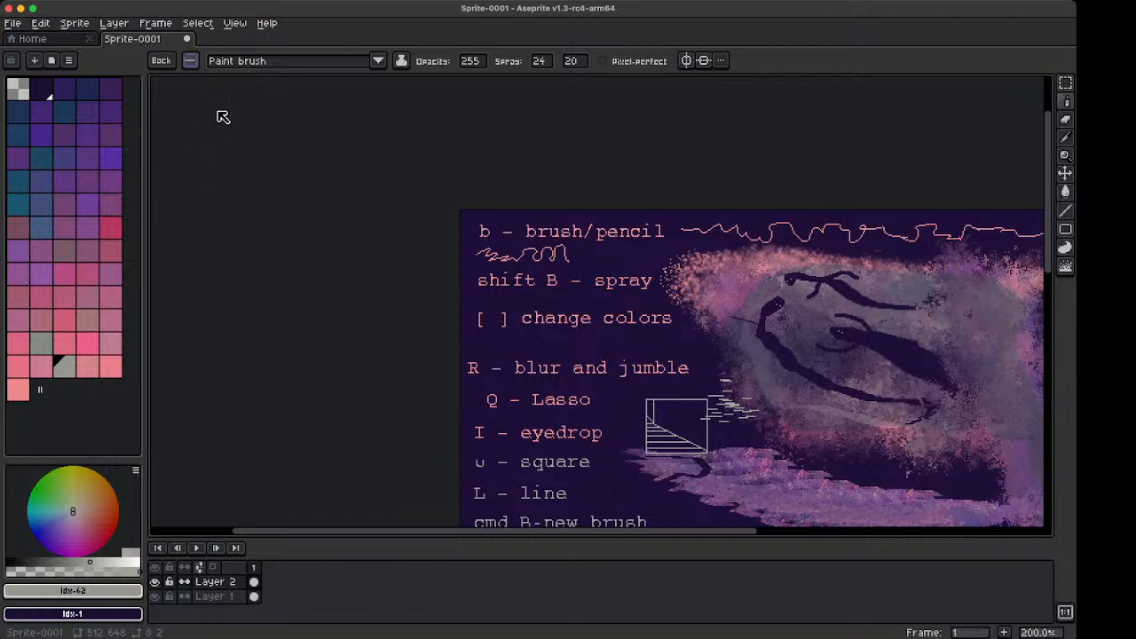
Switch to the default 1 px brush and back to the custom line brush
click(160, 60)
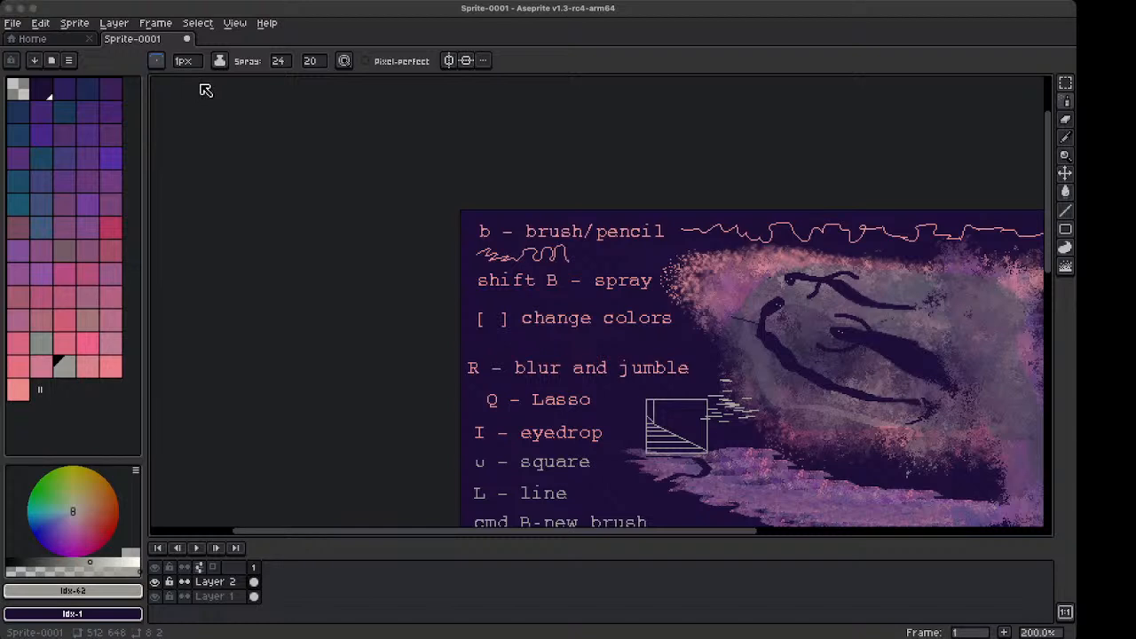
click(160, 61)
key(b)
Set the foreground colour to the red palette entry Idx-34, and undo a test spray below the "cmd B-new brush" label
drag(545, 363, 406, 266)
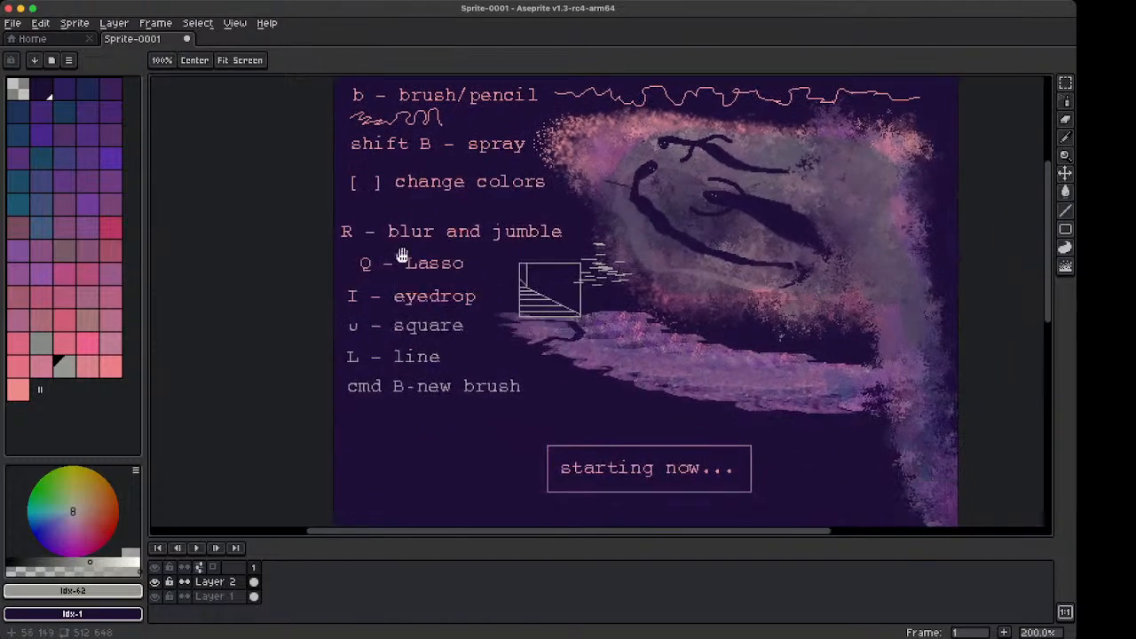
drag(509, 427, 423, 357)
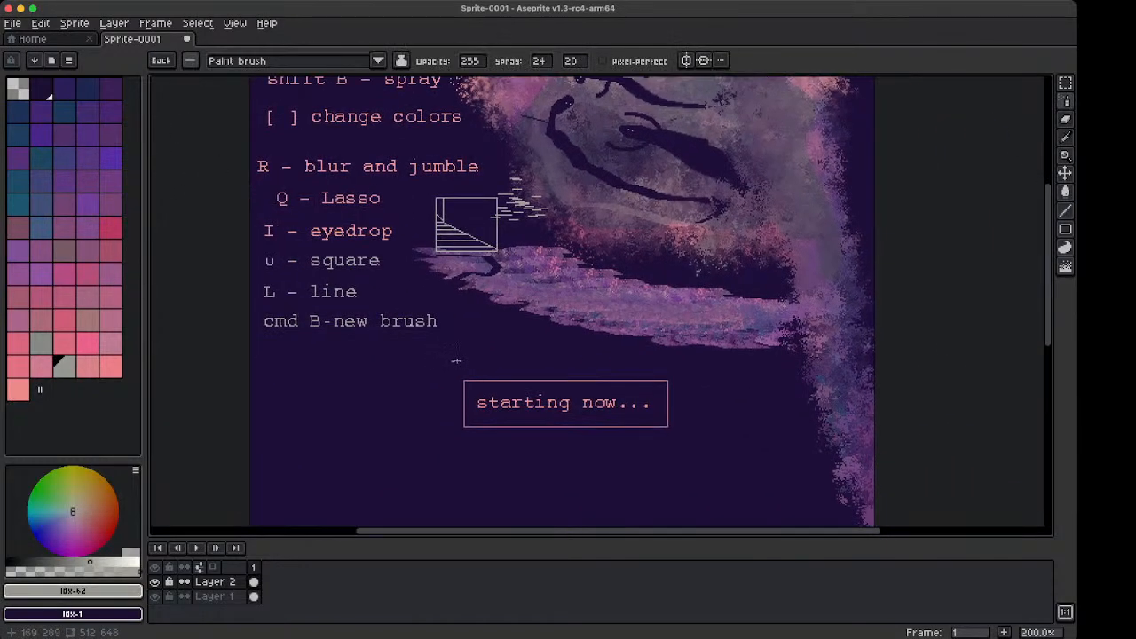
click(42, 276)
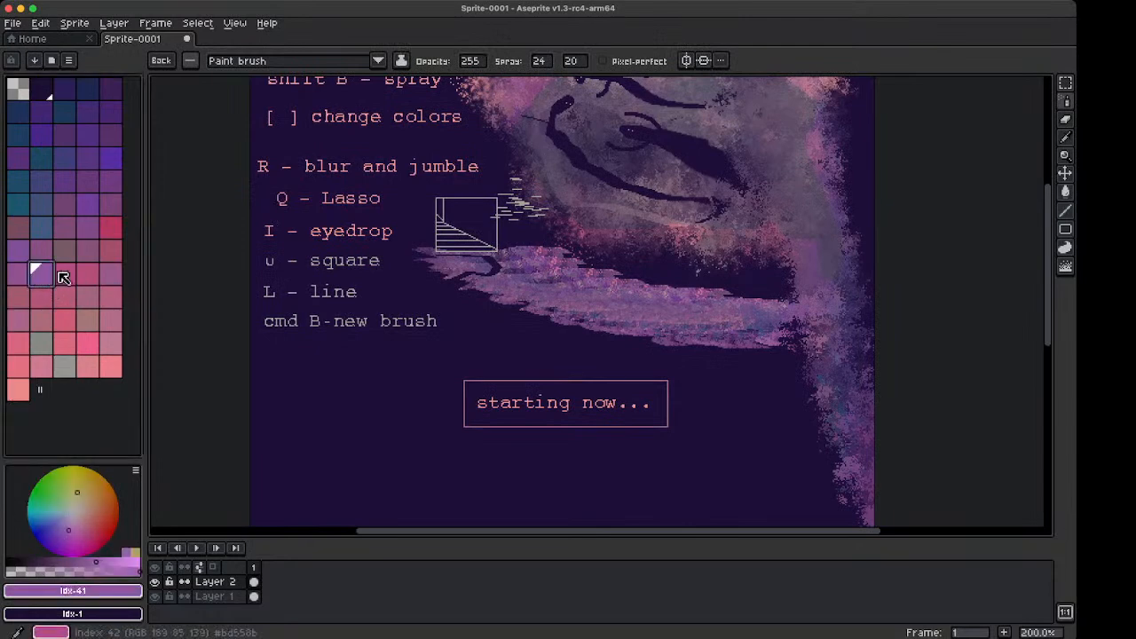
click(105, 223)
drag(410, 354, 408, 407)
key(super+z)
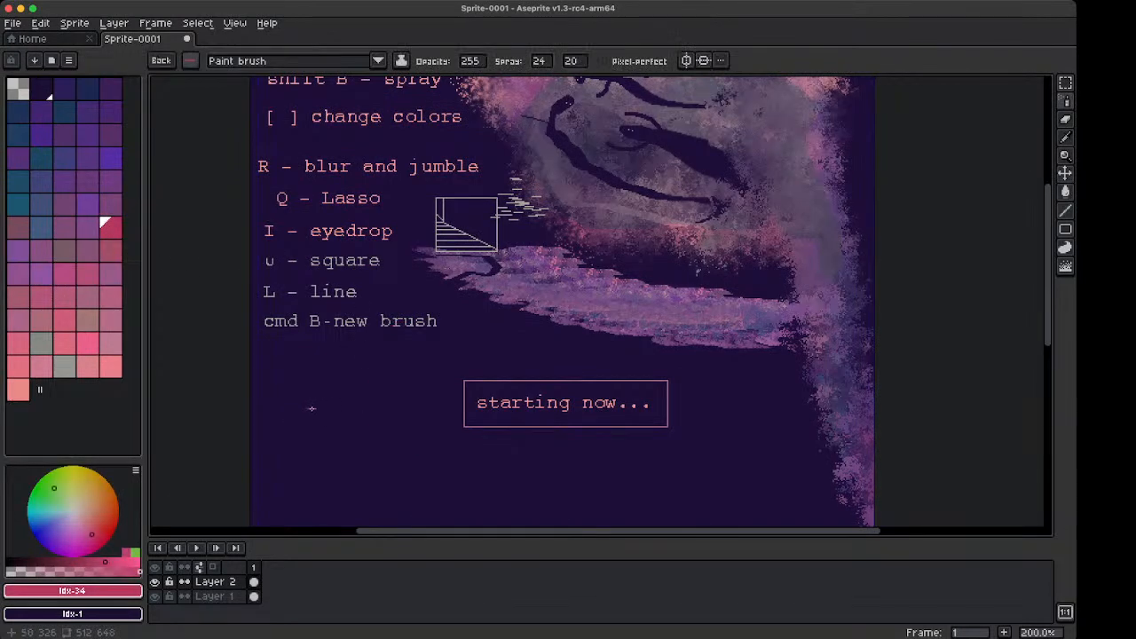
Try a pencil stroke with the red custom brush in the empty area beside "starting now..." and undo it
key(b)
drag(310, 380, 355, 448)
key(super+z)
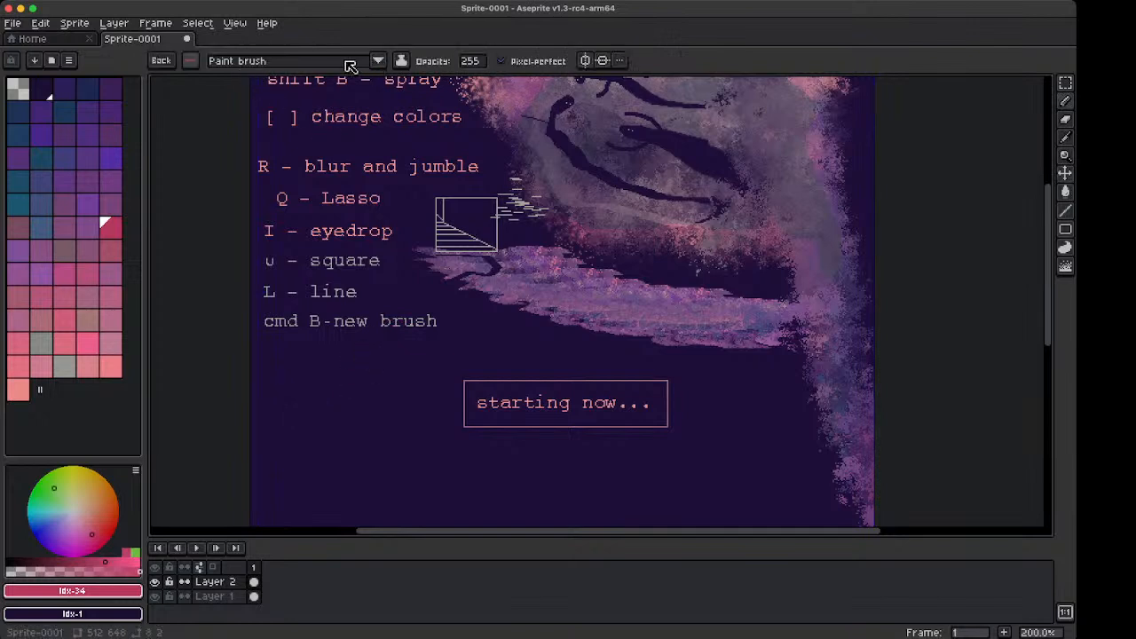
Set the custom brush to "Pattern aligned to destination" and paint a red striped curve along the dark hook below the rectangle
click(282, 99)
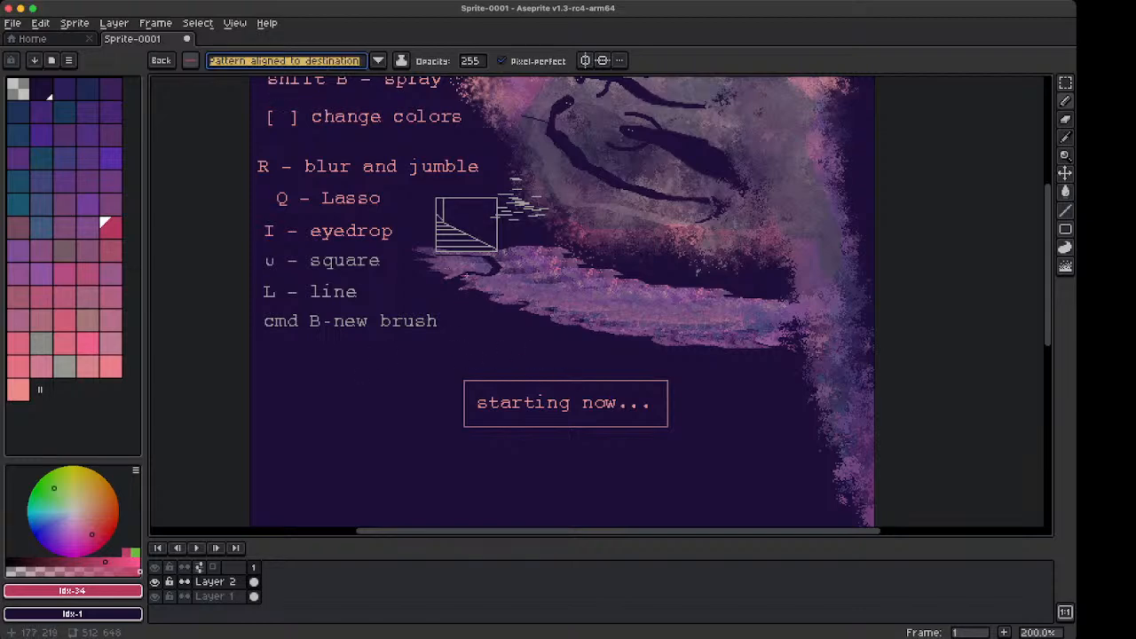
scroll(466, 277, up, 5)
mouse_move(547, 197)
mouse_down()
mouse_move(575, 235)
mouse_move(561, 258)
mouse_move(496, 261)
mouse_move(397, 294)
mouse_up()
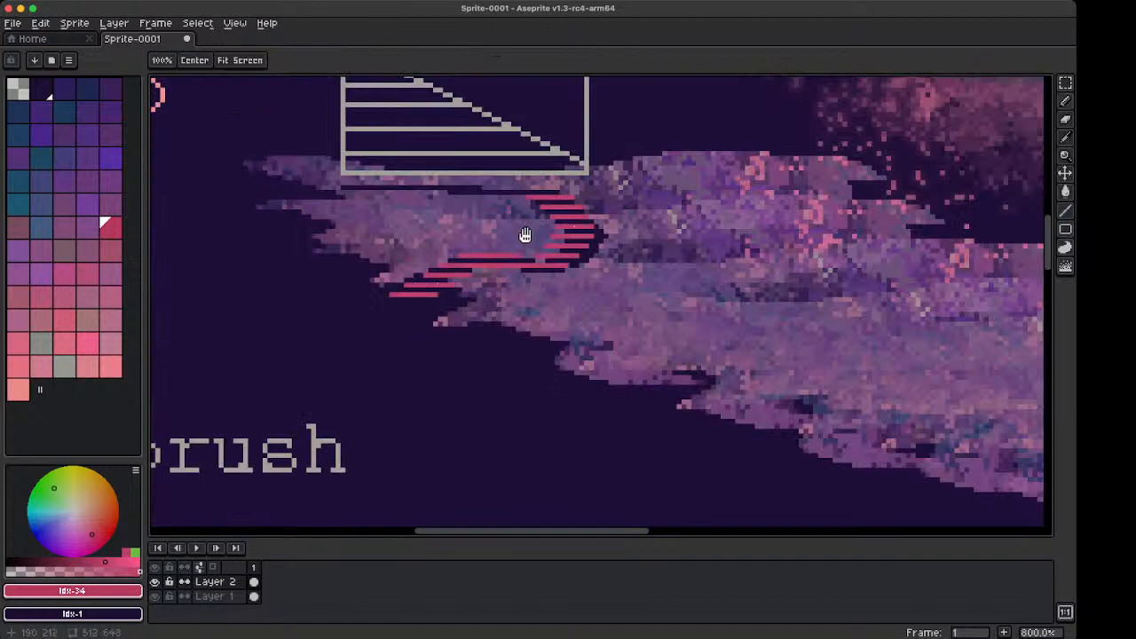
Fill the rectangle's large region above the diagonal with the red stripe pattern using the Paint Bucket
scroll(525, 233, up, 4)
key(g)
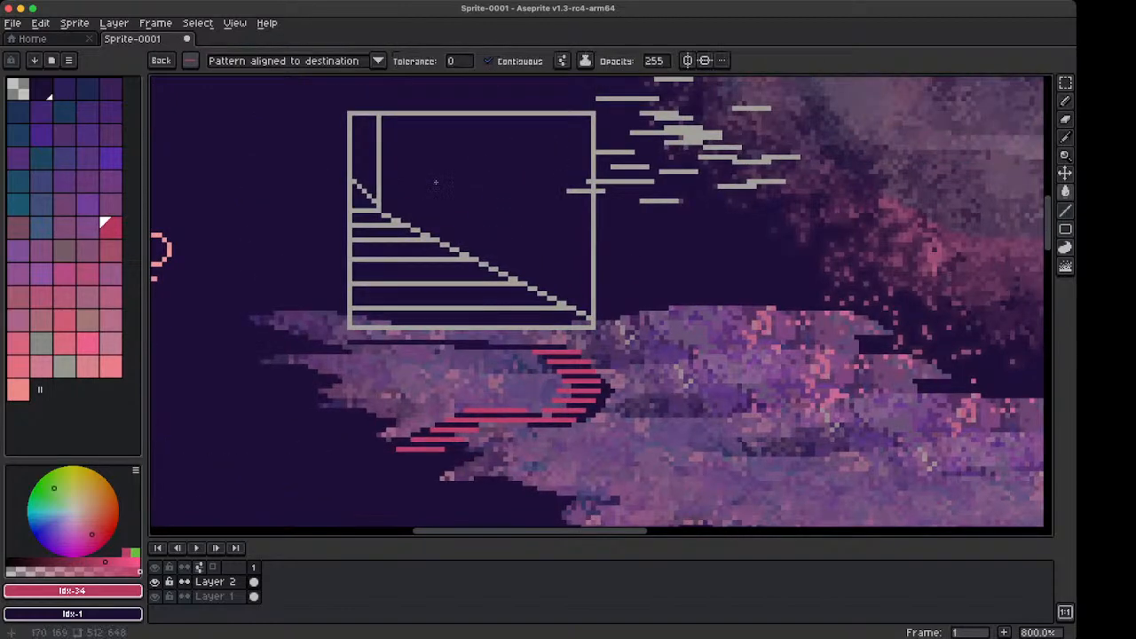
click(484, 184)
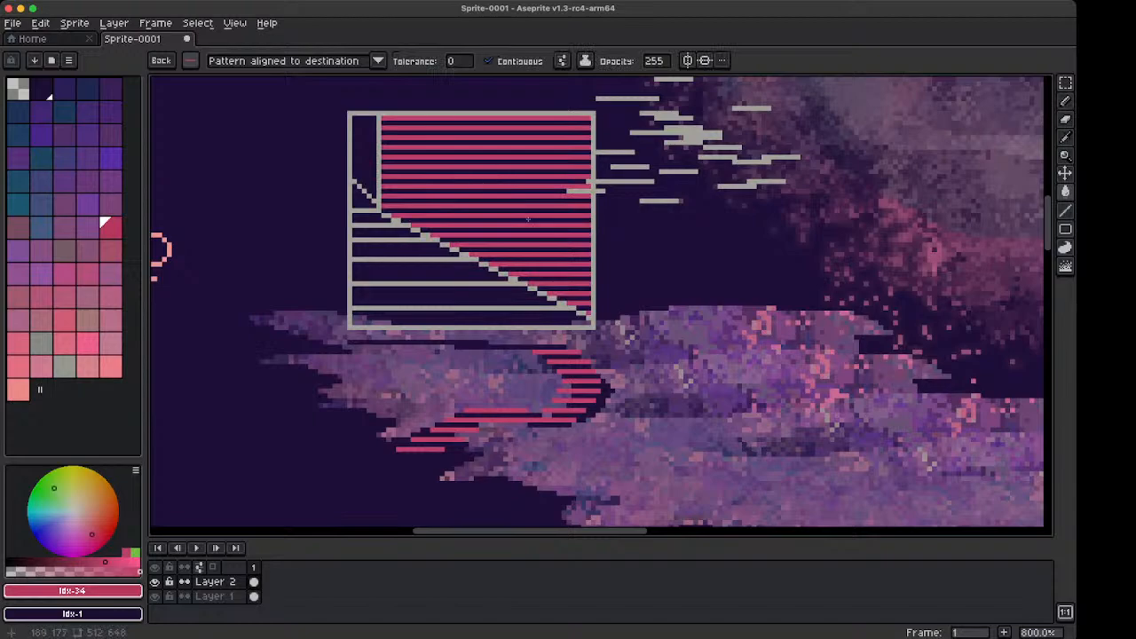
Add a red text label "G - paint bucket" directly below the "cmd B-new brush" label
key(1)
key(2)
key(3)
key(1)
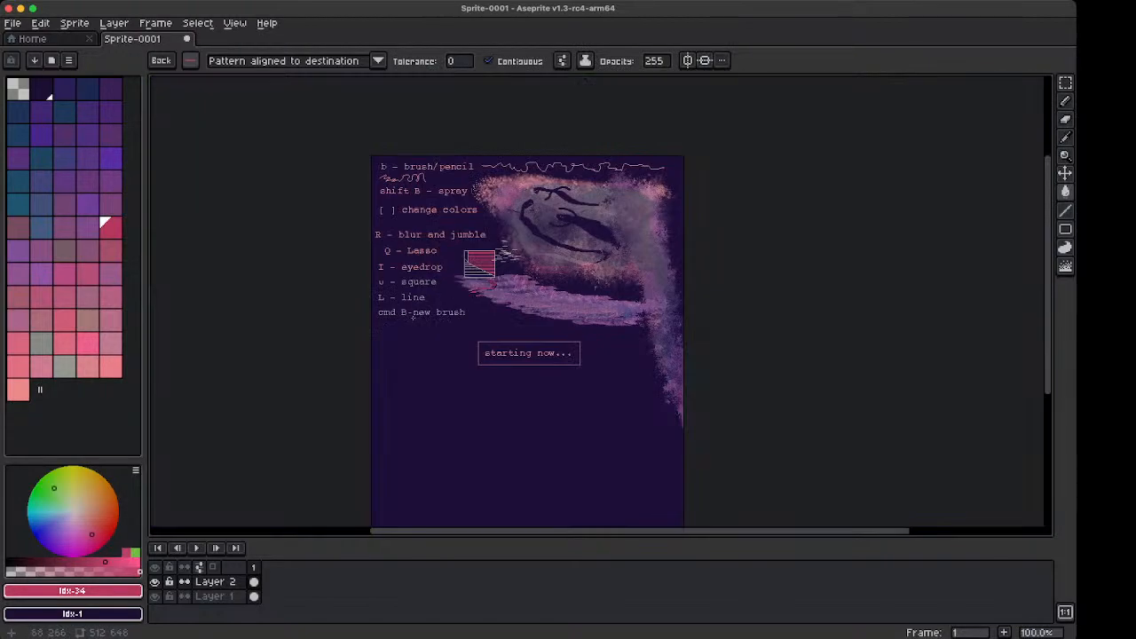
key(2)
key(3)
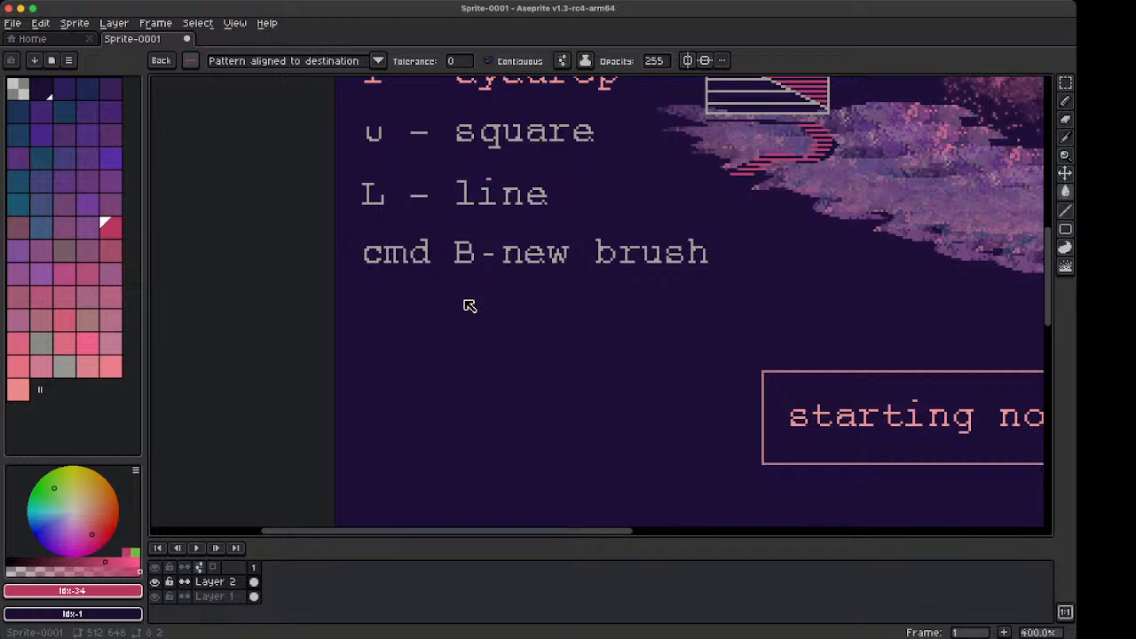
key(super+v)
mouse_move(644, 317)
mouse_down()
mouse_move(498, 315)
mouse_move(489, 325)
mouse_up()
click(520, 289)
scroll(525, 279, down, 2)
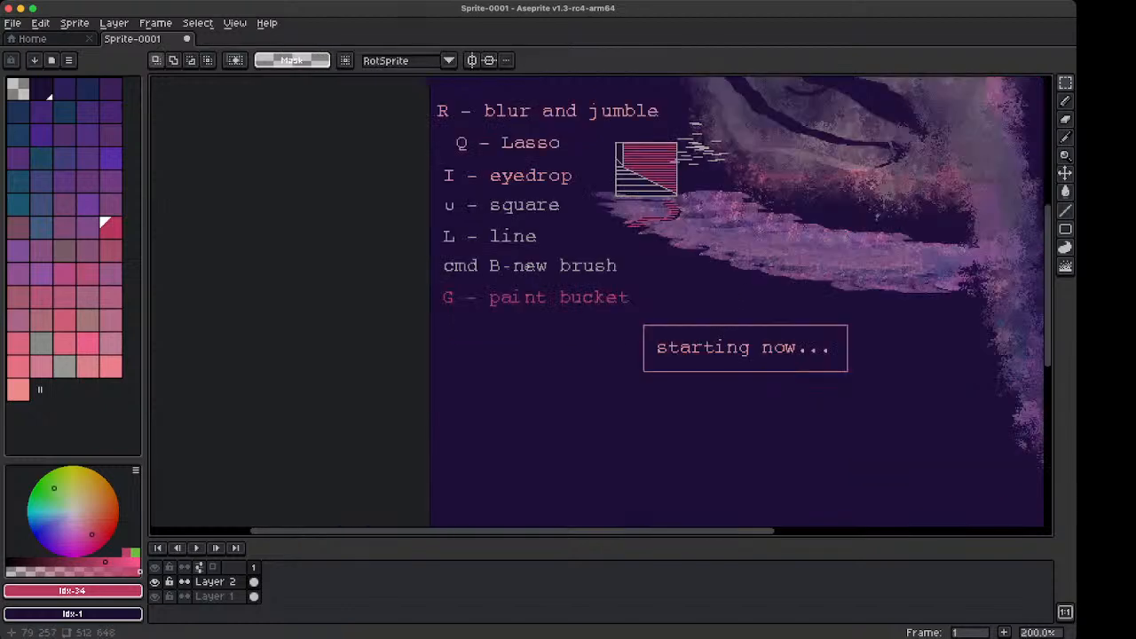
Select the four labels from "square" to "paint bucket" with a marquee and set the foreground colour to the pink palette entry Idx-65
scroll(494, 233, up, 2)
drag(482, 309, 415, 297)
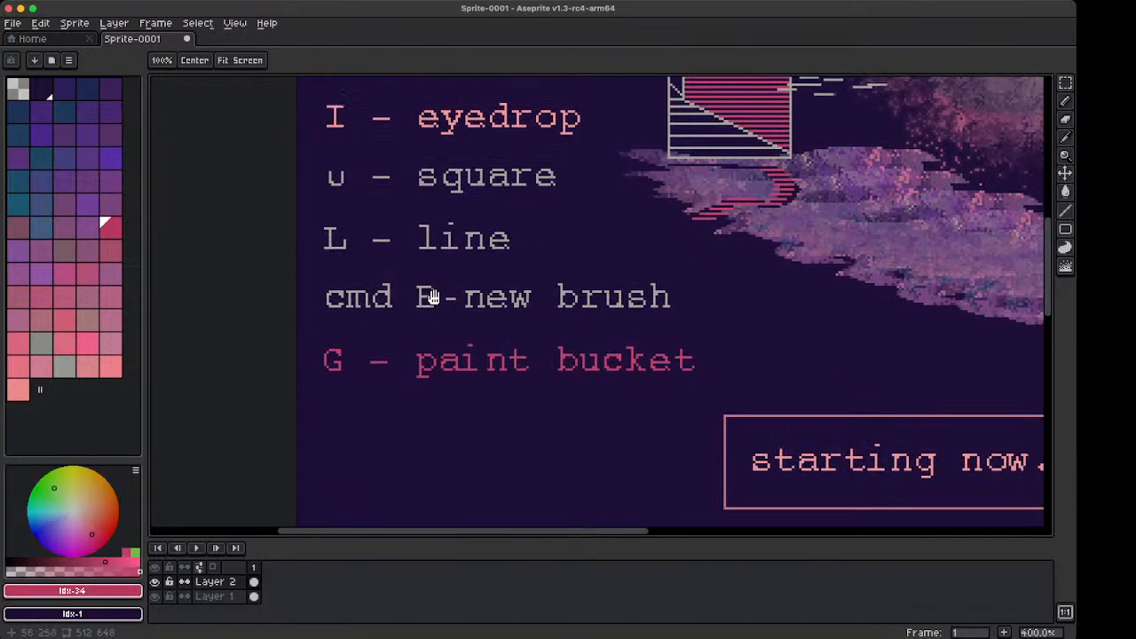
mouse_move(708, 388)
mouse_down()
mouse_move(531, 292)
mouse_move(329, 147)
mouse_move(307, 144)
mouse_up()
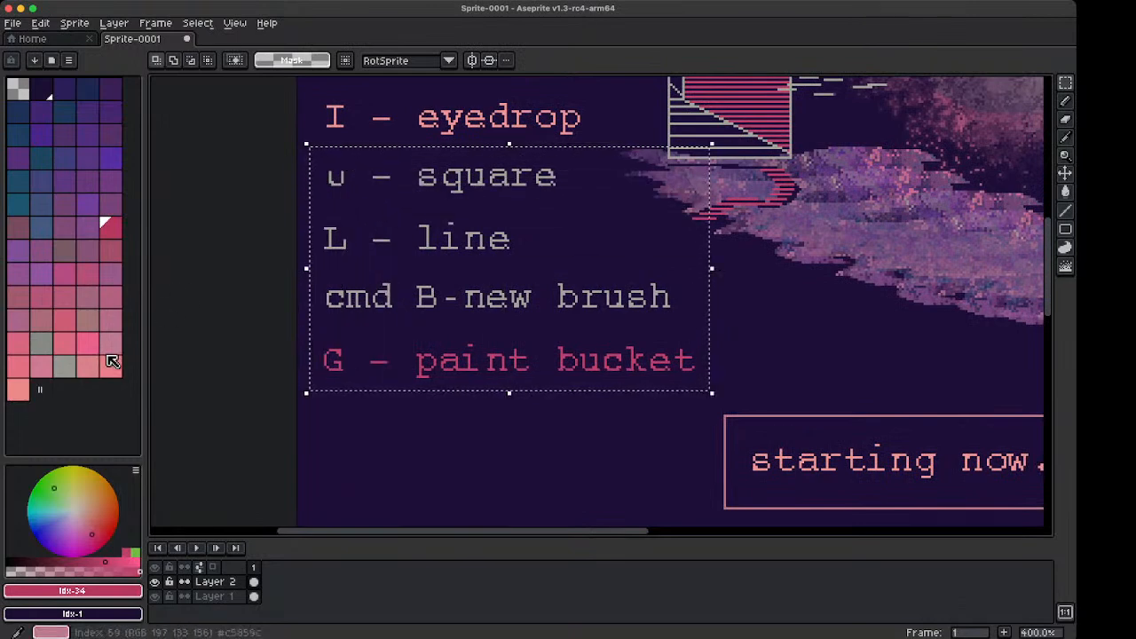
click(18, 389)
Try a Paint Bucket fill inside the selected label block, undo it and clear the selection
key(g)
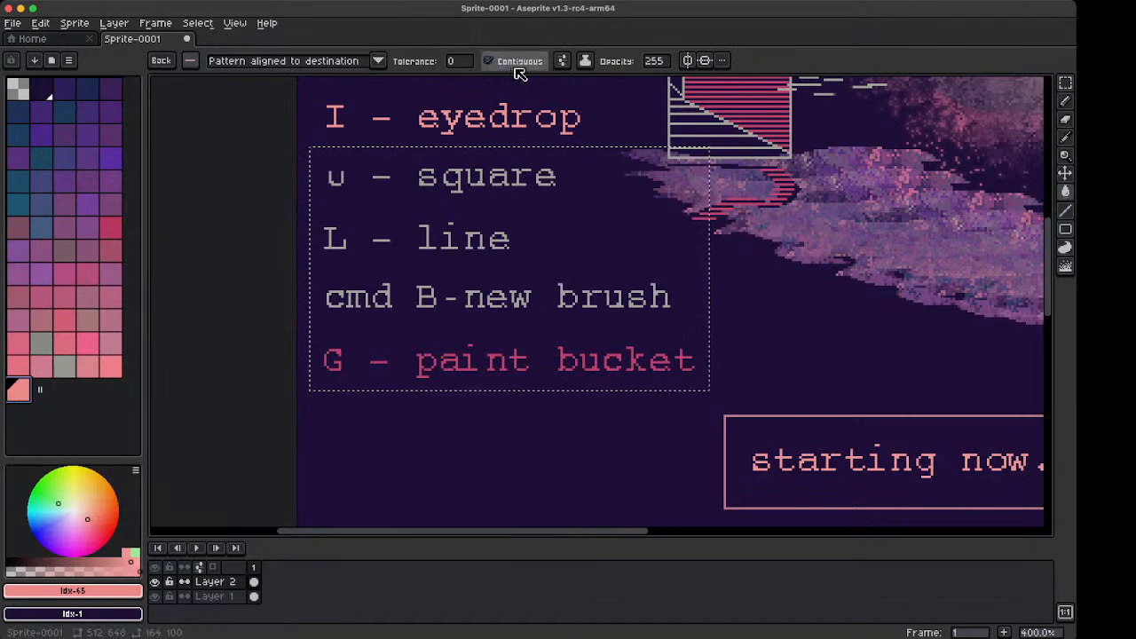
click(551, 203)
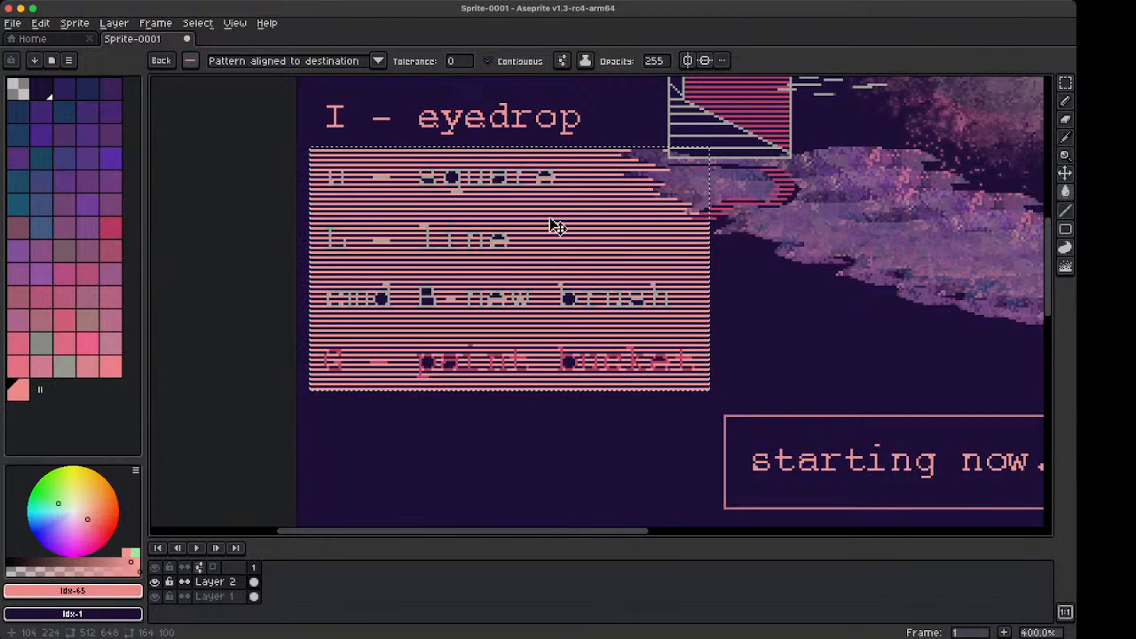
key(super+z)
key(super+d)
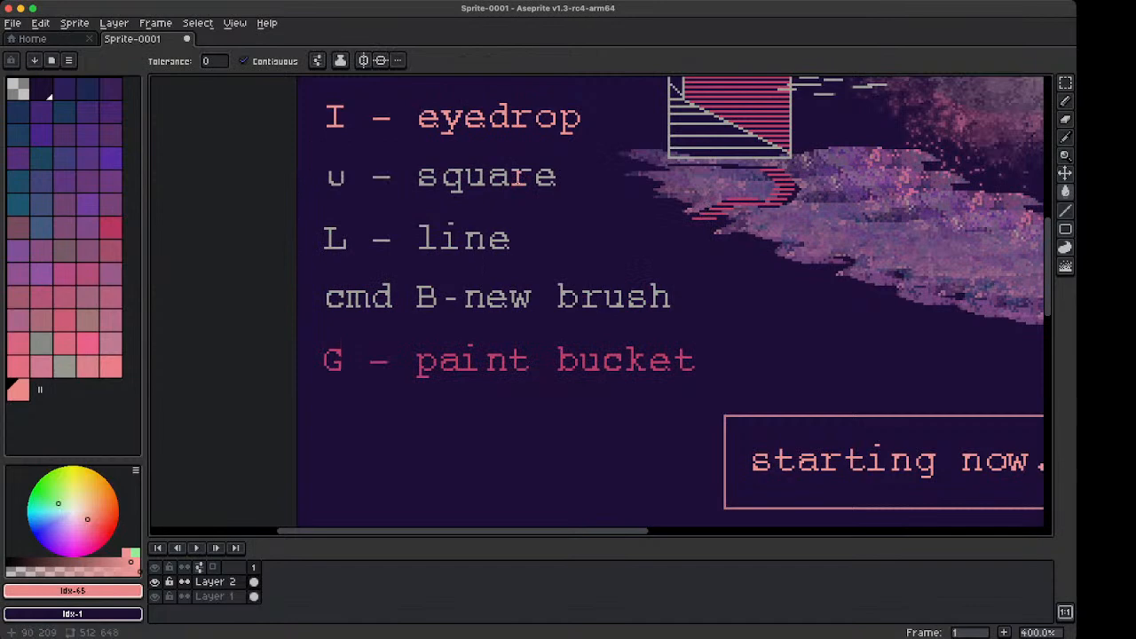
Reselect the four labels and recolour their grey and red text to pink Idx-65 with a non-contiguous Paint Bucket fill, then deselect
key(m)
drag(612, 312, 699, 382)
drag(308, 145, 303, 142)
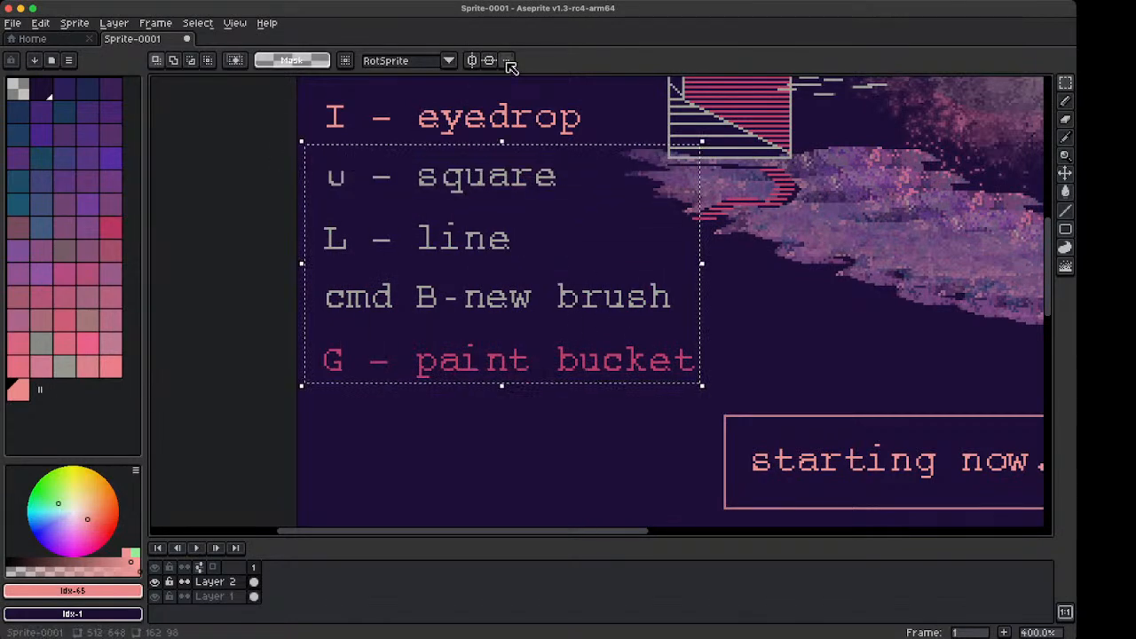
key(g)
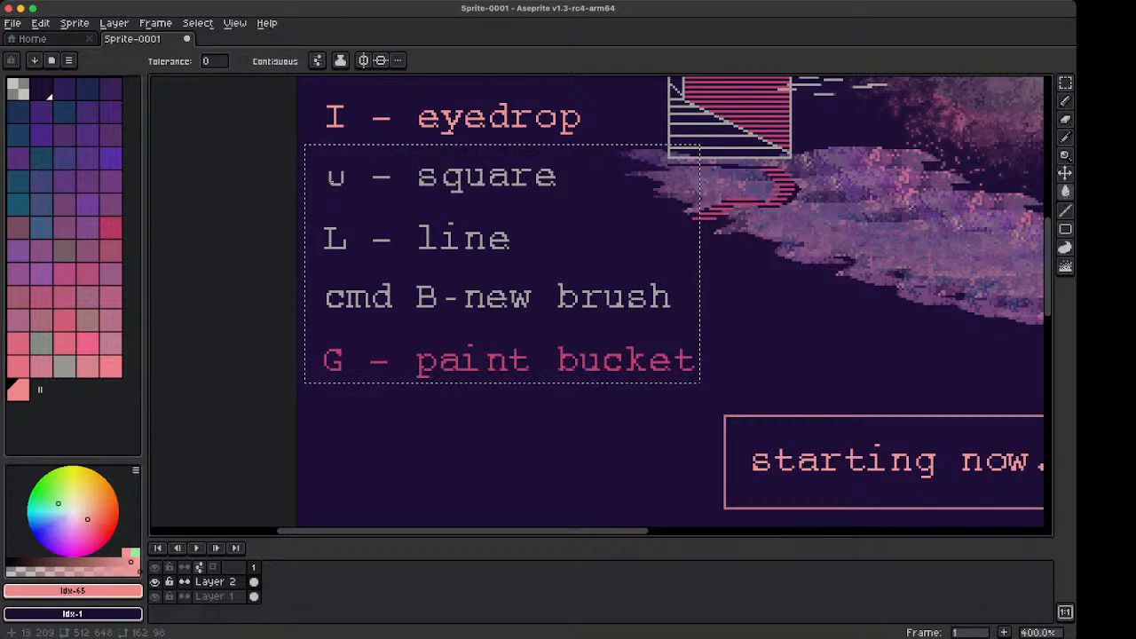
scroll(358, 176, down, 2)
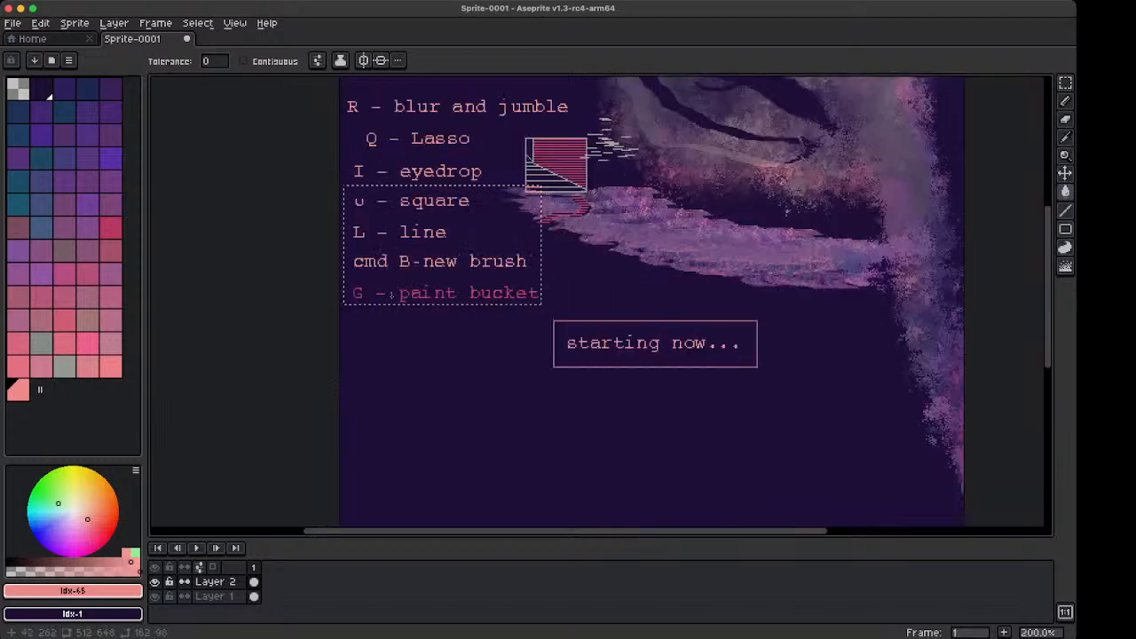
scroll(358, 177, up, 4)
click(360, 240)
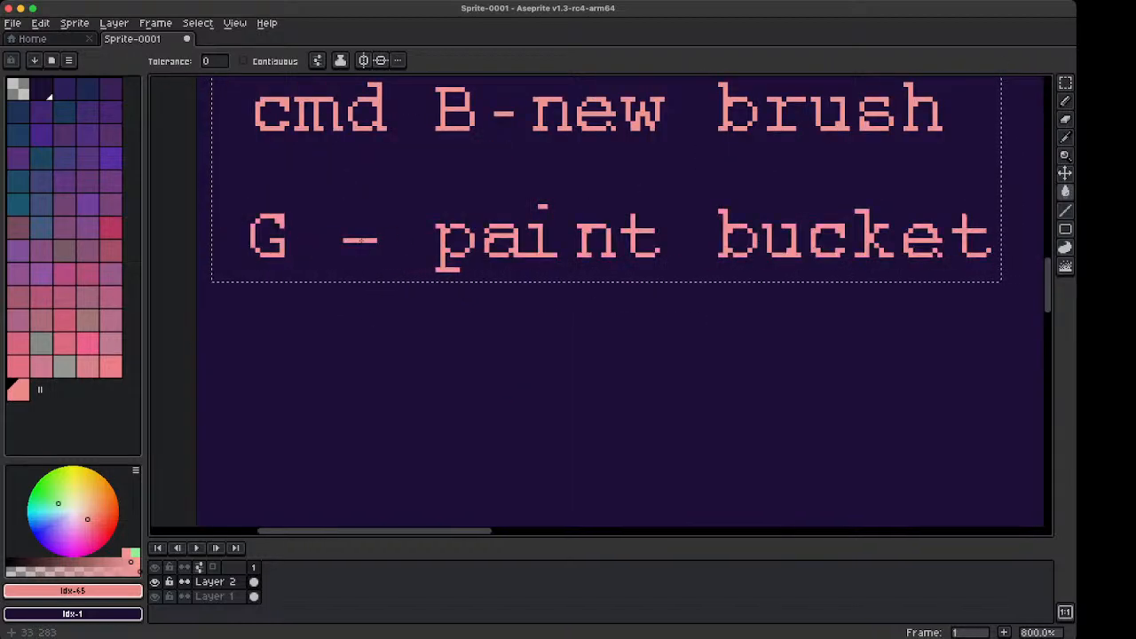
scroll(673, 280, down, 7)
drag(603, 310, 463, 338)
scroll(545, 256, up, 3)
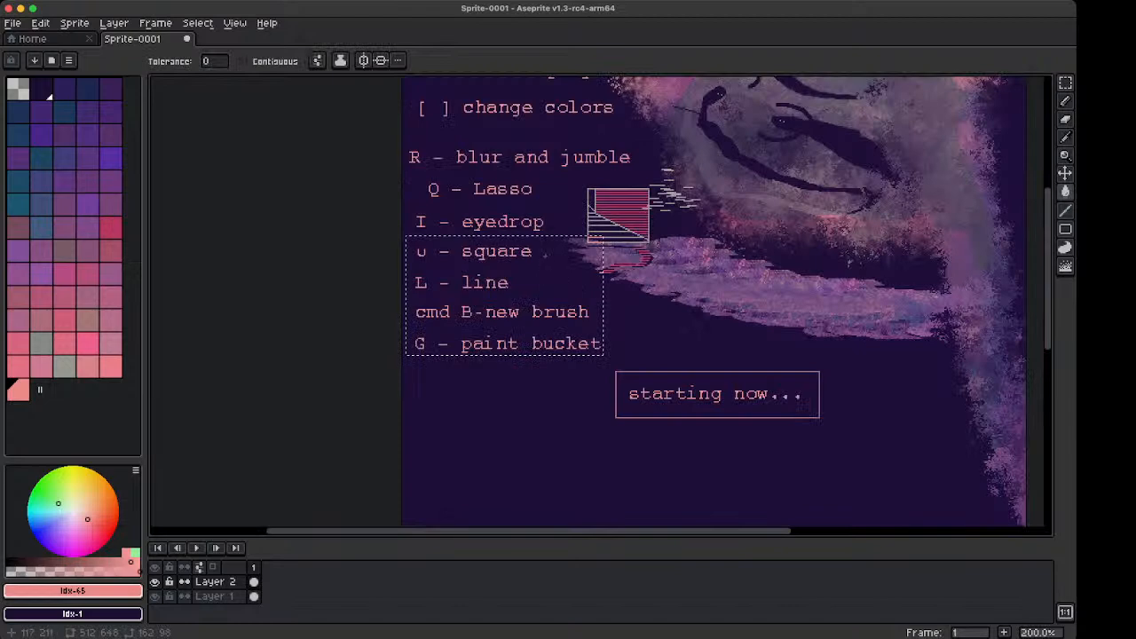
drag(545, 257, 480, 252)
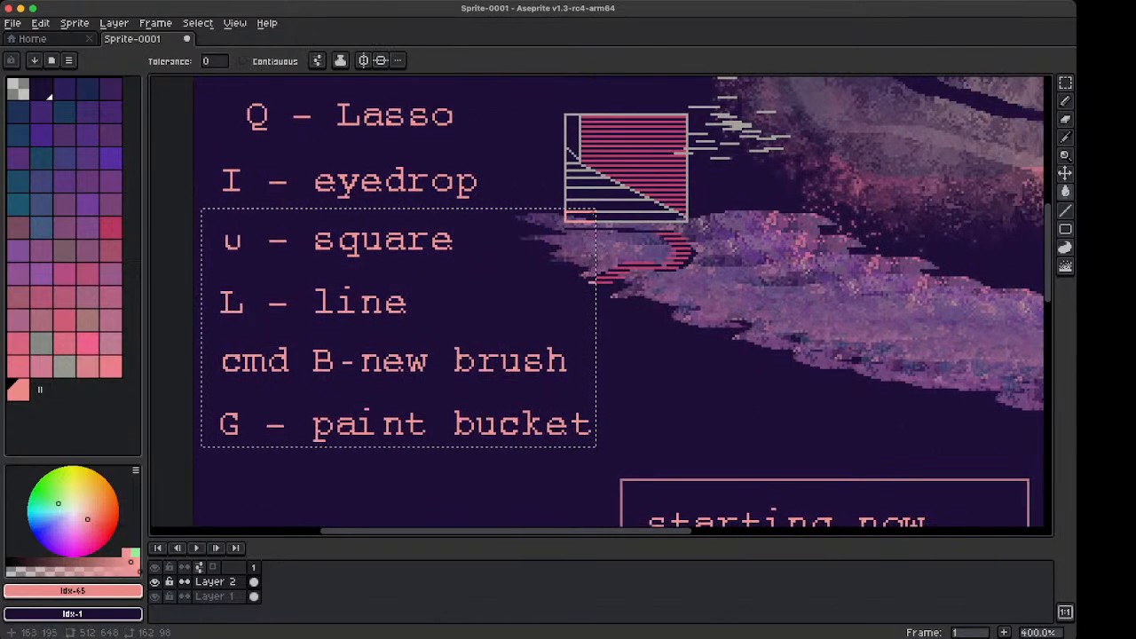
key(super+d)
Sample grey #a0a19a from the rectangle, turn contiguous filling back on and restore the pink lines in its lower-left corner to grey
scroll(588, 212, up, 2)
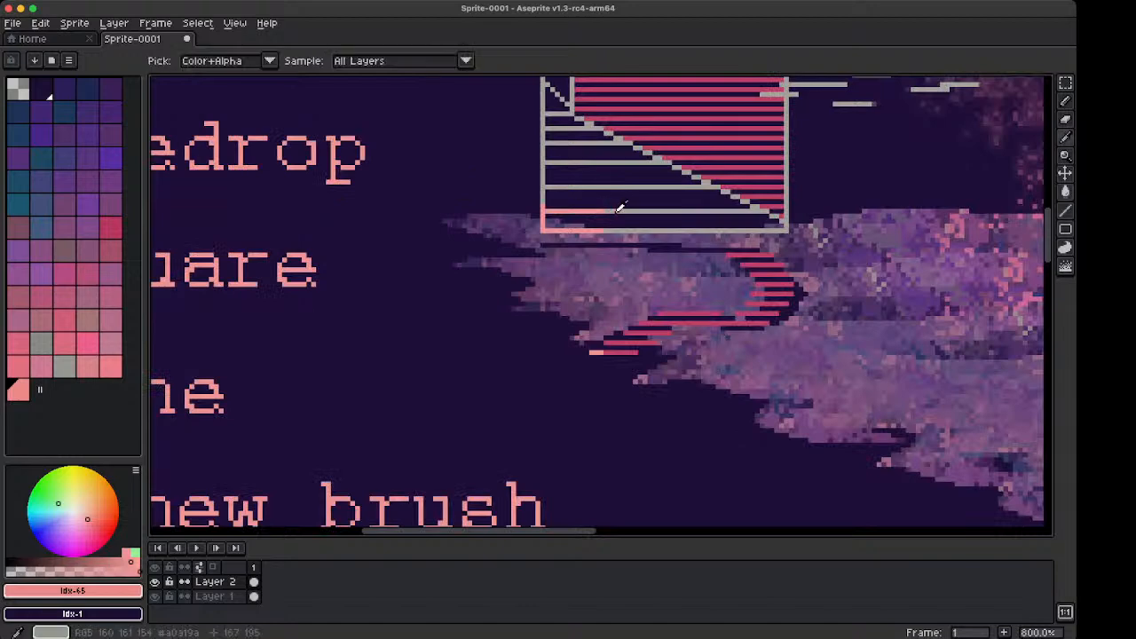
alt+click(613, 209)
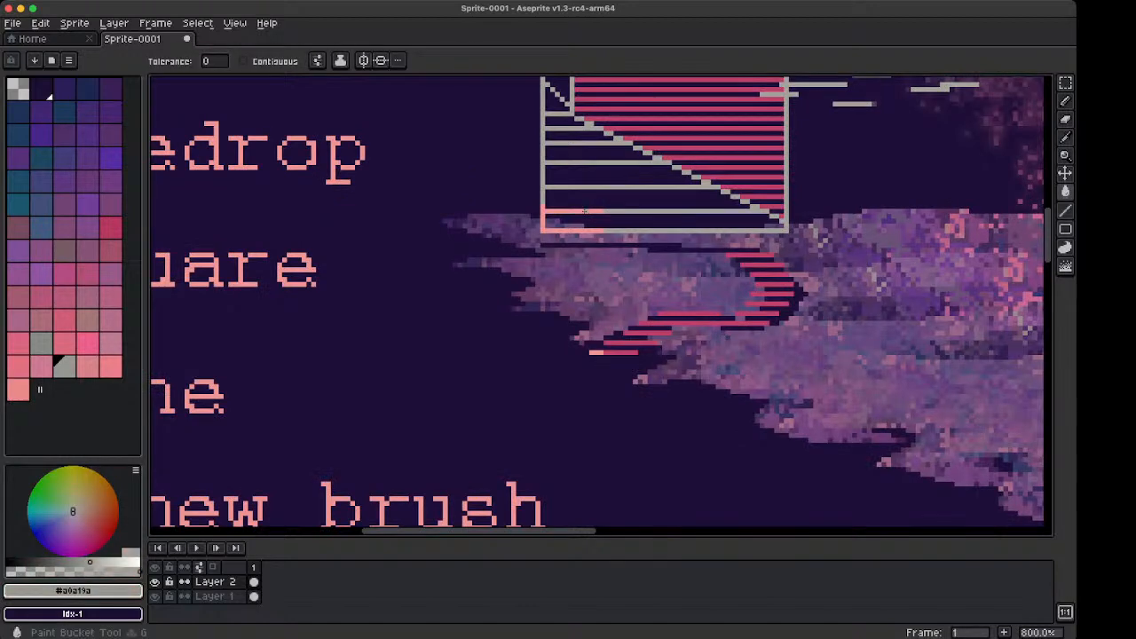
key(super+z)
click(247, 60)
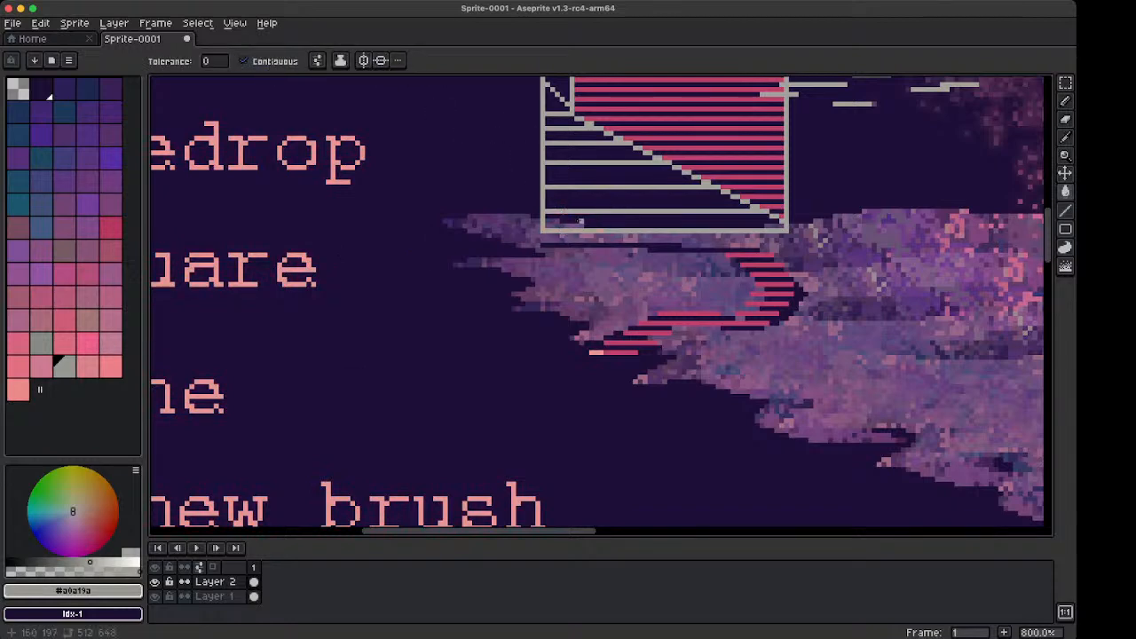
key(1)
key(2)
key(space)
drag(527, 197, 497, 253)
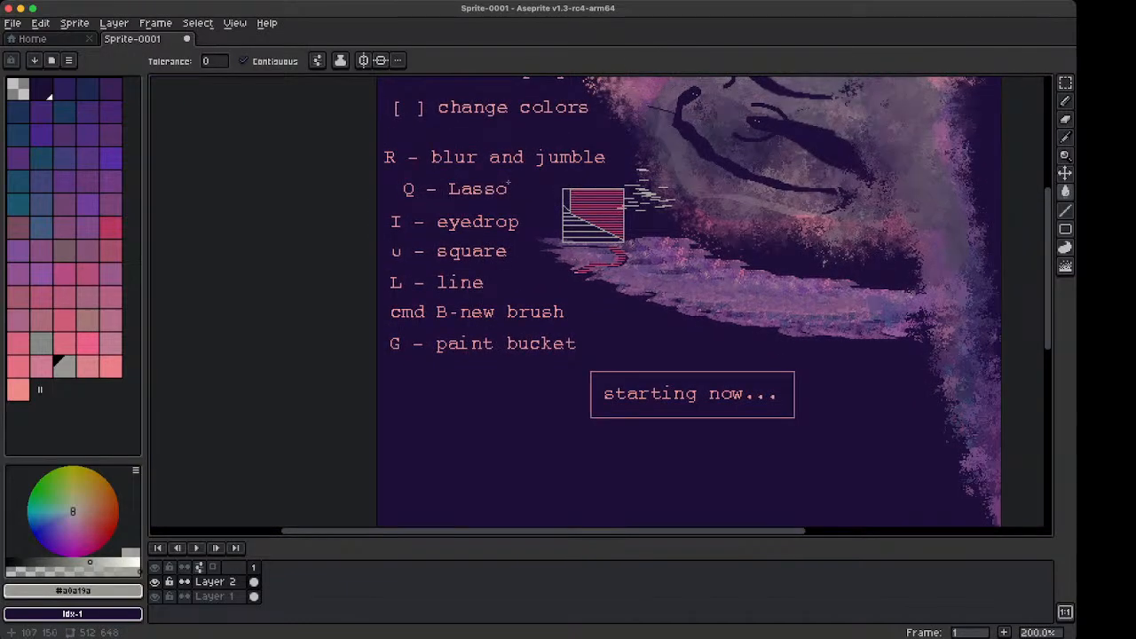
key(space)
drag(566, 253, 414, 310)
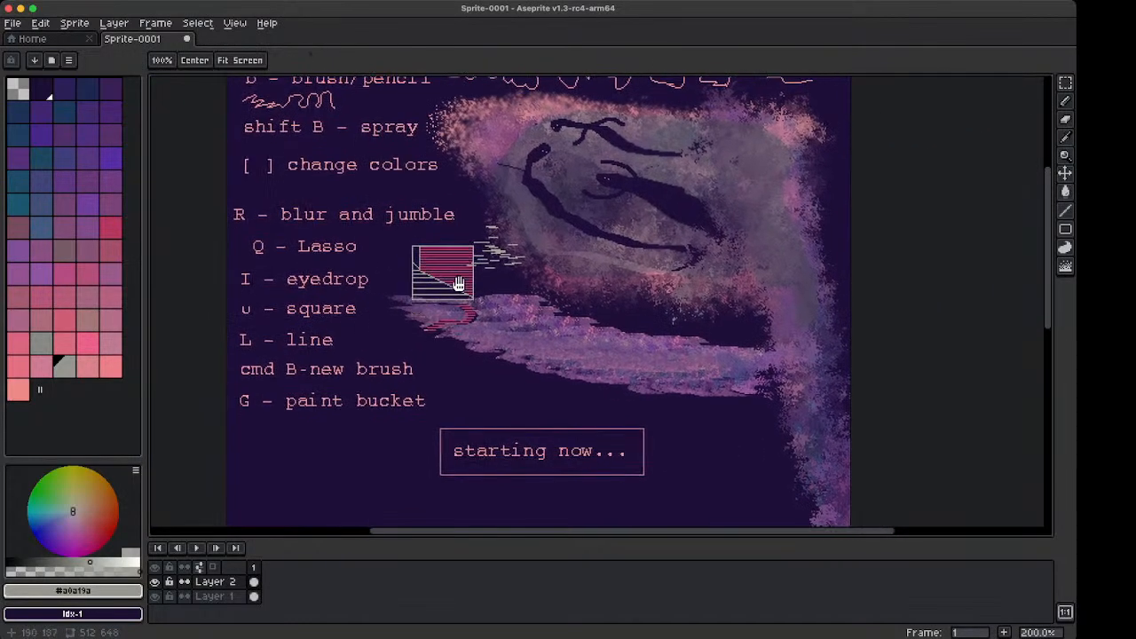
key(space)
drag(563, 348, 560, 312)
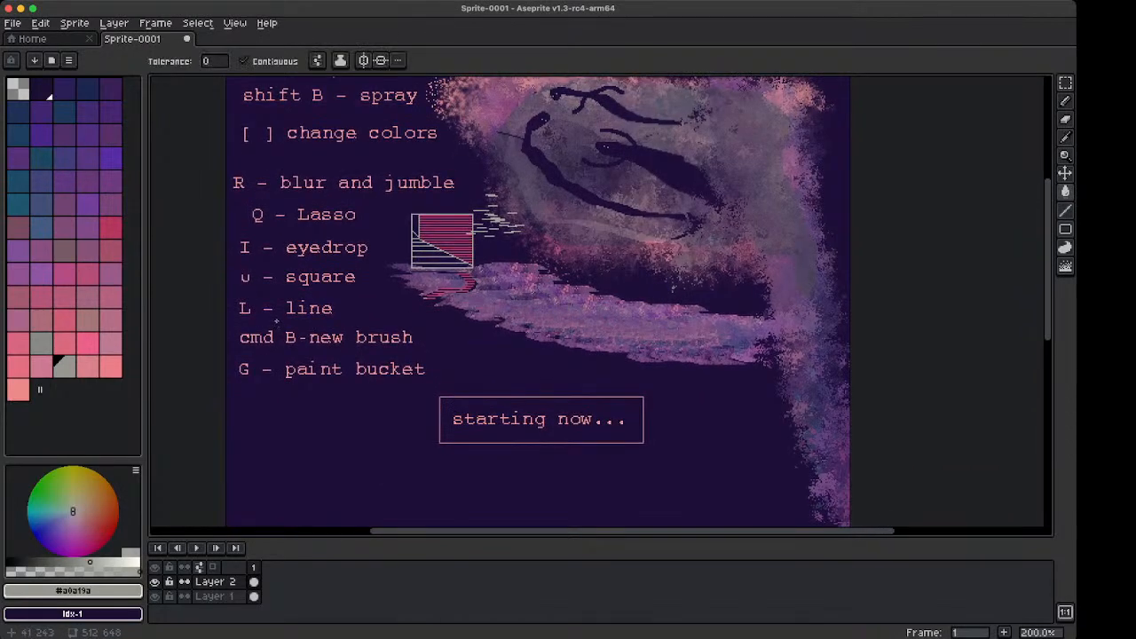
key(m)
drag(234, 326, 319, 356)
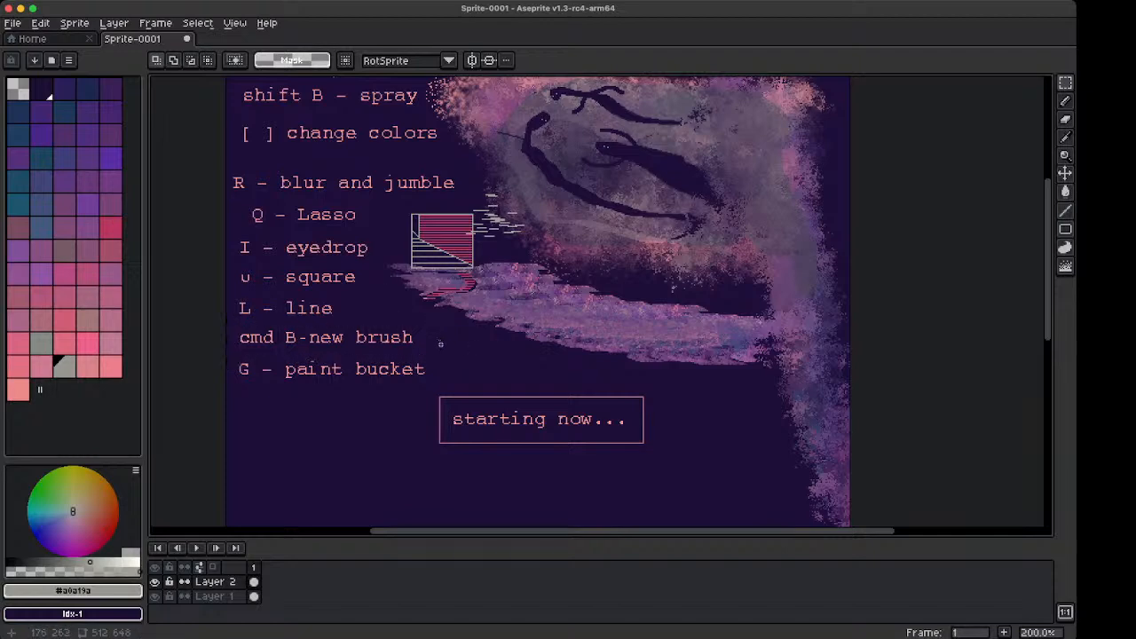
Try a short grey 1 px pencil stroke in the empty area beside the "paint bucket" label and undo it
key(b)
scroll(440, 344, up, 4)
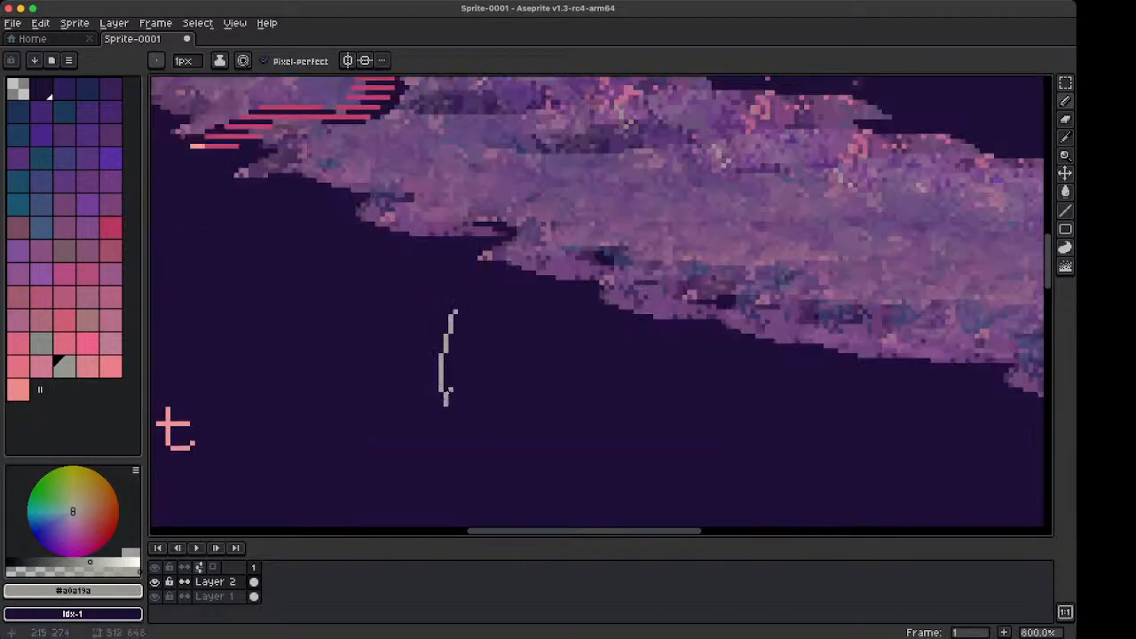
key(super+z)
scroll(425, 390, down, 6)
scroll(426, 384, up, 1)
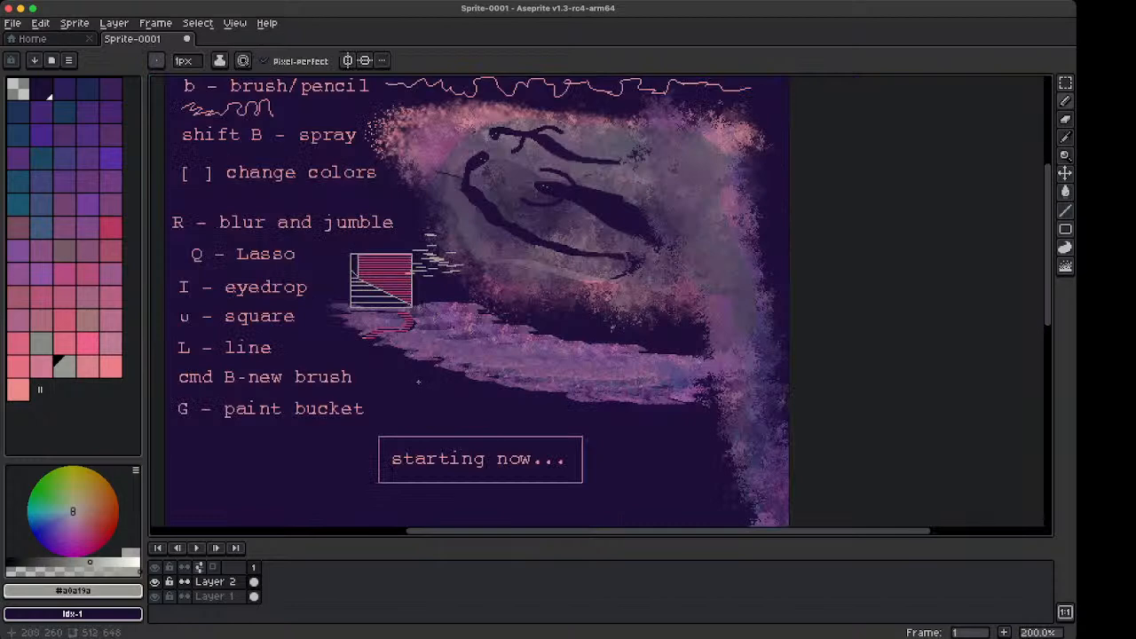
Draw a scatter of small grey rectangle and ellipse outlines beside the "new brush" and "paint bucket" labels
key(m)
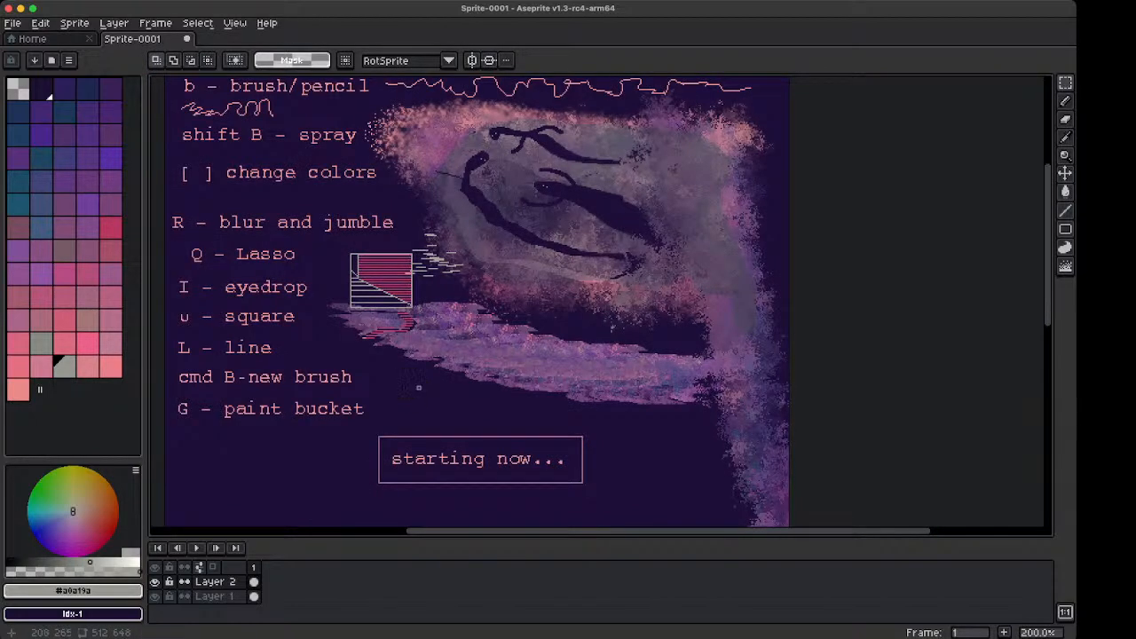
scroll(414, 394, up, 1)
key(b)
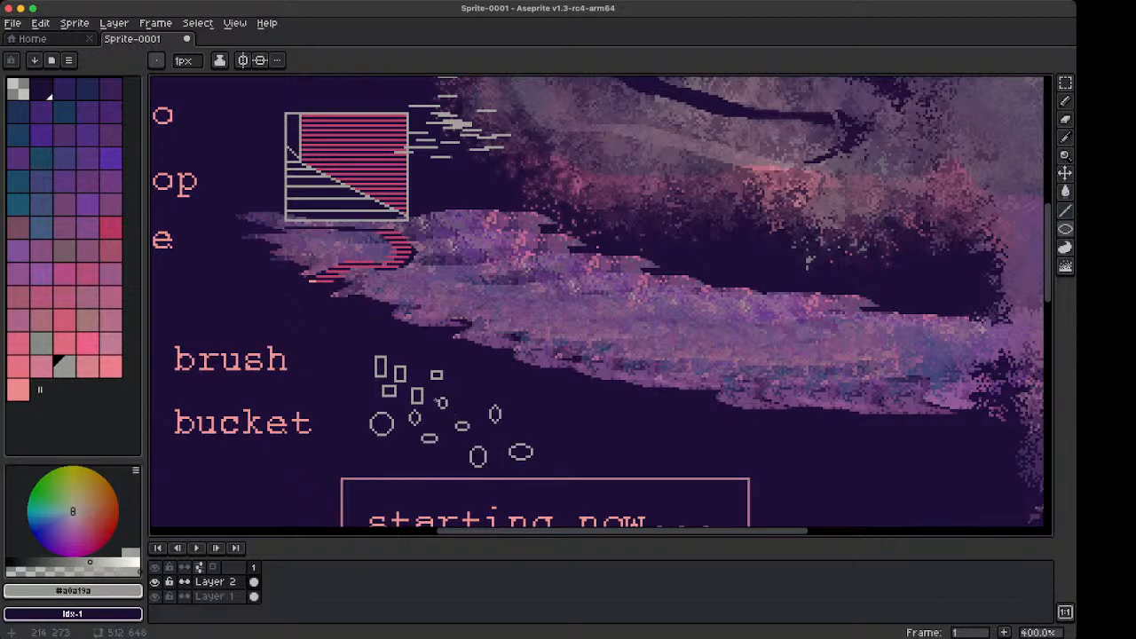
Marquee-select an area of about 41 × 49 px around the small shapes and make it a custom brush
key(m)
drag(349, 347, 454, 464)
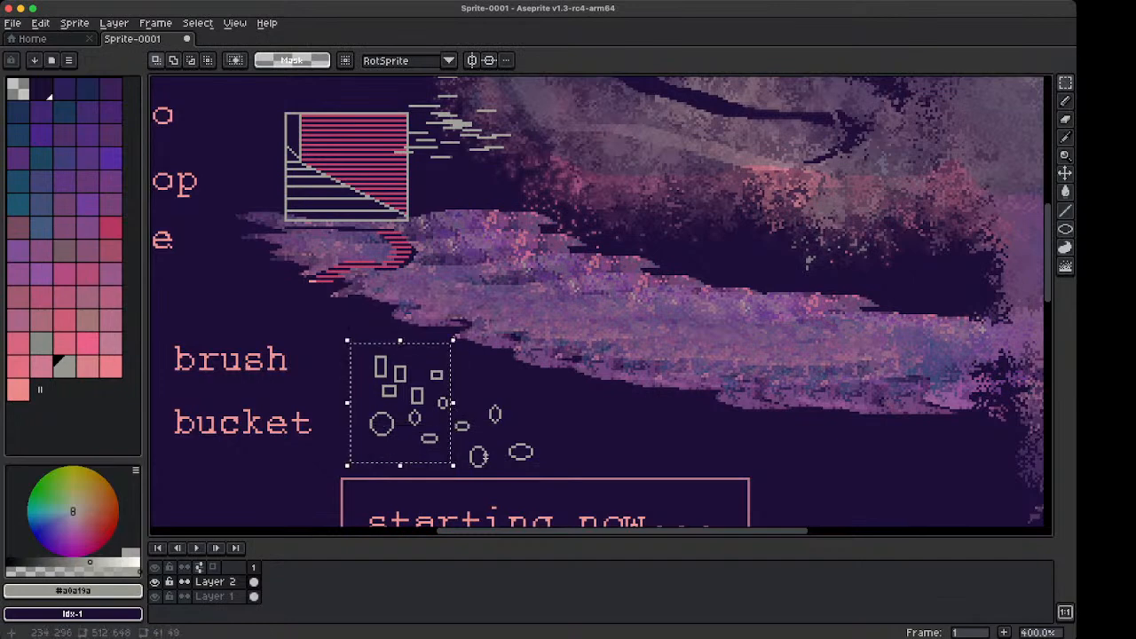
key(super+b)
Stamp overlapping grey clusters of the shapes brush across the empty area and the lower edge of the purple stroke
click(495, 336)
click(537, 355)
click(570, 394)
click(604, 415)
click(665, 374)
click(572, 316)
click(453, 353)
click(472, 412)
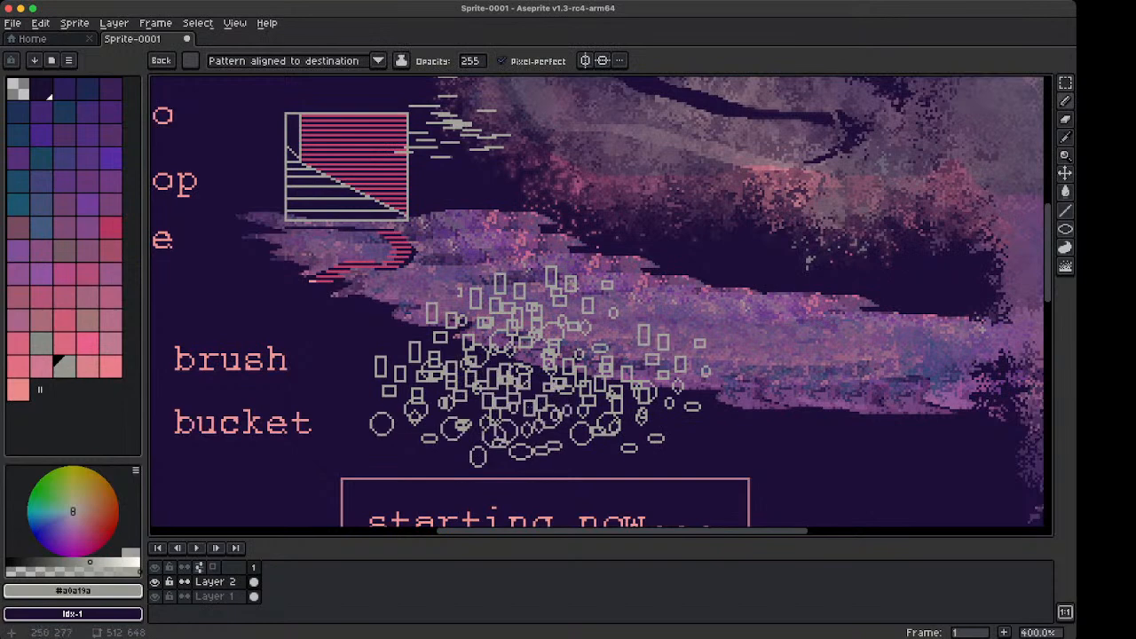
click(559, 417)
click(664, 424)
click(730, 384)
click(729, 343)
click(681, 317)
click(600, 311)
Swap foreground and background colours and stamp the shapes brush over the grey cluster, advancing through the dark palette colours to Idx-7
key(x)
click(623, 316)
click(552, 329)
click(513, 340)
key(])
click(471, 359)
key(])
key(])
click(504, 398)
key(])
key(])
key(])
click(586, 391)
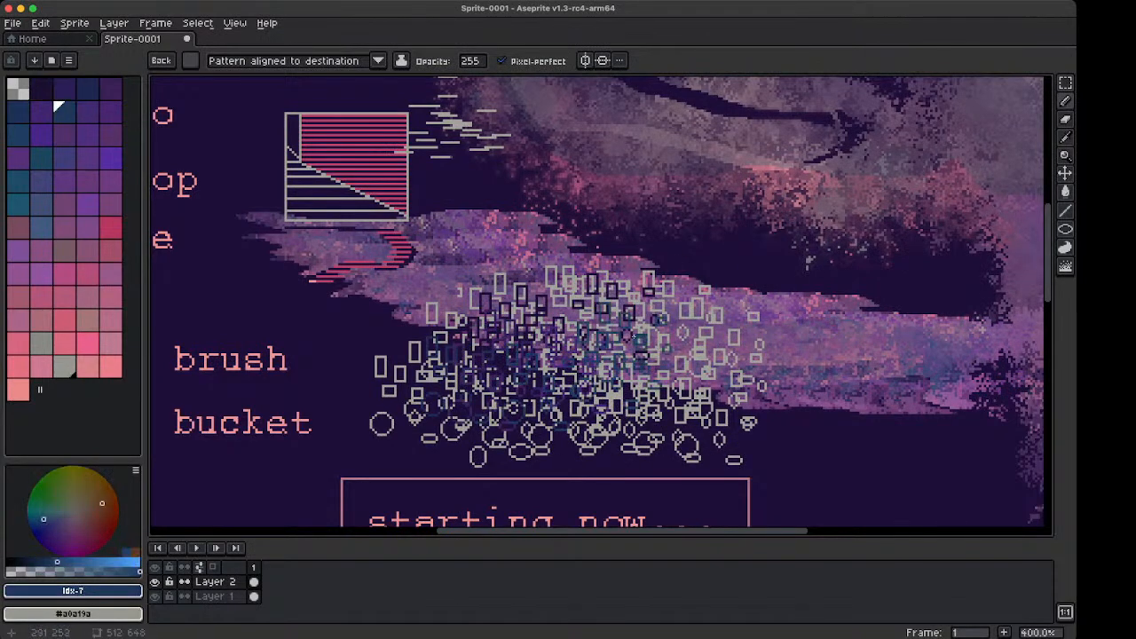
Stamp the shapes brush over the cluster, above it and beyond its lower-right edge while advancing through blue, violet and teal colours
key(])
key(])
key(])
click(683, 393)
key(])
key(])
click(606, 397)
key(])
key(])
key(])
click(602, 276)
key(])
key(])
click(654, 238)
key(])
key(])
key(])
click(695, 302)
key(])
key(])
key(])
key(])
click(783, 426)
key(])
click(818, 451)
key(])
key(])
key(])
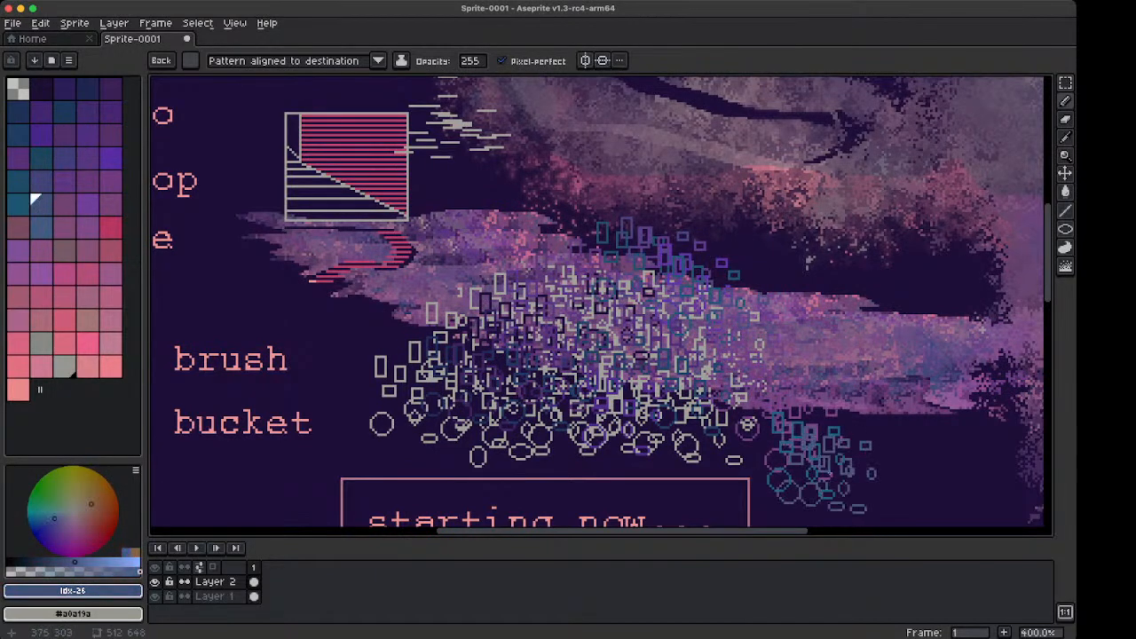
Add further shapes-brush stamps over the lower-right group and the cluster's centre while advancing the foreground colour to purple Idx-35
key(])
key(])
click(789, 390)
key(])
key(])
click(675, 373)
key(])
key(])
click(568, 363)
key(])
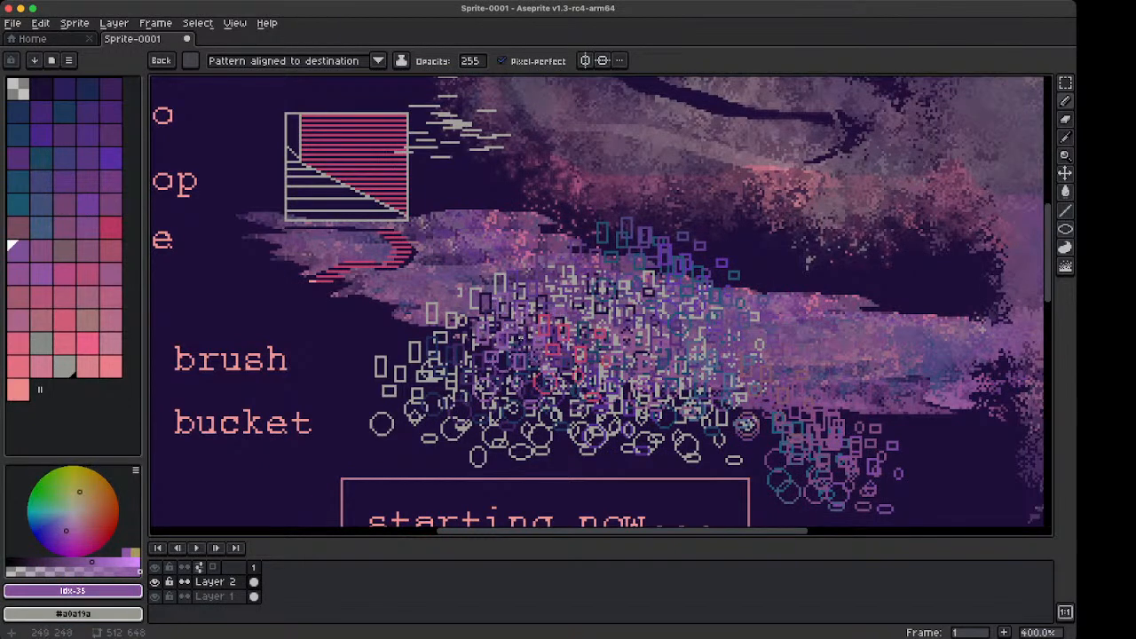
Spray purple shapes with the custom brush across the whole cluster up to its upper-right side, and advance the foreground colour to Idx-38
key(shift+b)
mouse_move(497, 348)
mouse_down()
mouse_move(458, 378)
mouse_move(631, 275)
mouse_move(675, 382)
mouse_move(670, 440)
mouse_move(870, 289)
mouse_move(745, 279)
mouse_move(740, 260)
mouse_up()
key(])
key(])
key(])
key(])
key(])
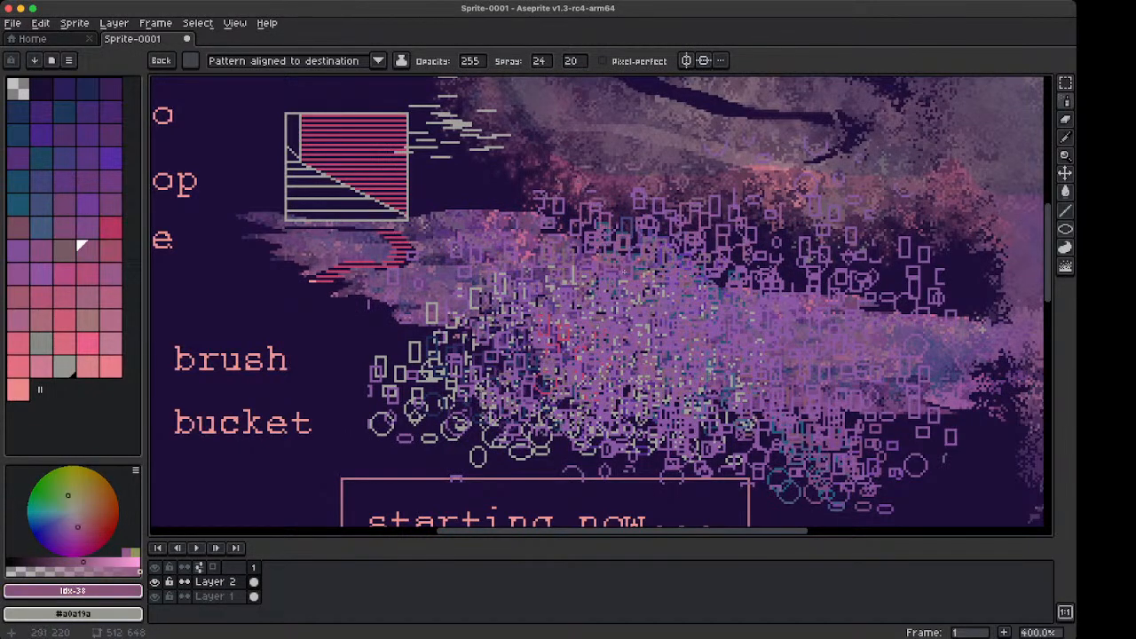
Spray pink shapes with the custom brush over the upper cluster while advancing the foreground colour to Idx-44
key(])
key(])
key(])
key(])
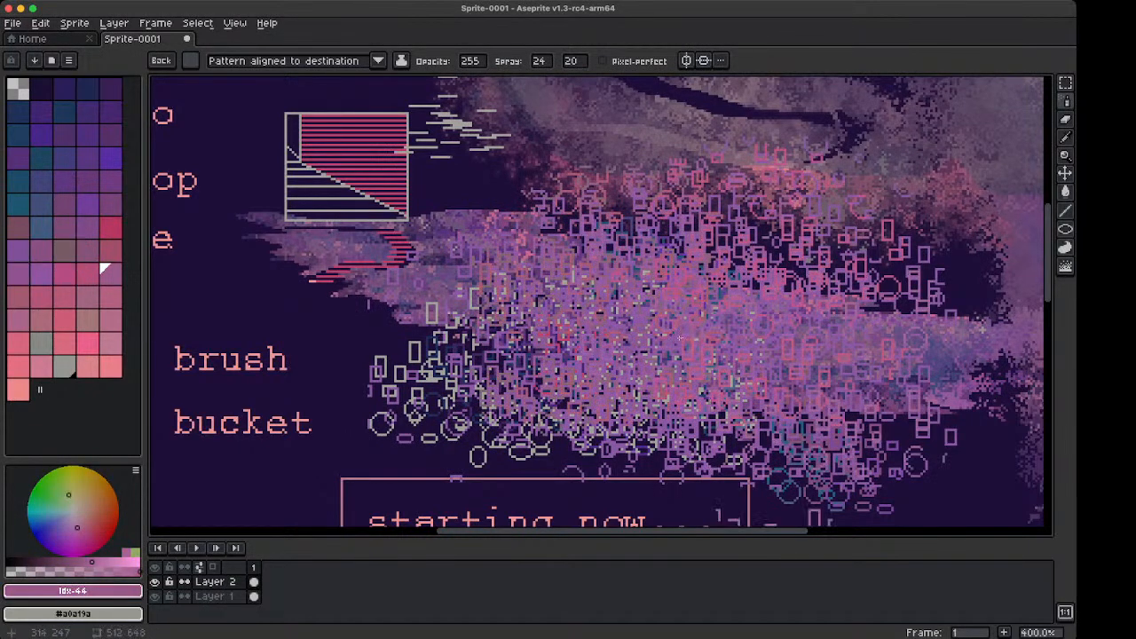
Spray a new cluster of shapes below the paint bucket label while advancing the foreground colour to Idx-55
key(1)
key(2)
key(space)
drag(606, 405, 696, 322)
mouse_move(488, 378)
mouse_down()
mouse_move(537, 444)
mouse_move(480, 413)
mouse_move(466, 426)
mouse_move(537, 431)
mouse_move(547, 449)
mouse_move(523, 422)
mouse_move(538, 441)
mouse_up()
key(])
key(])
key(])
key(])
key(])
key(])
key(])
key(])
key(])
key(])
key(])
Set the custom brush's pattern mode to Paint brush and spray pink shapes over the new lower cluster
click(414, 208)
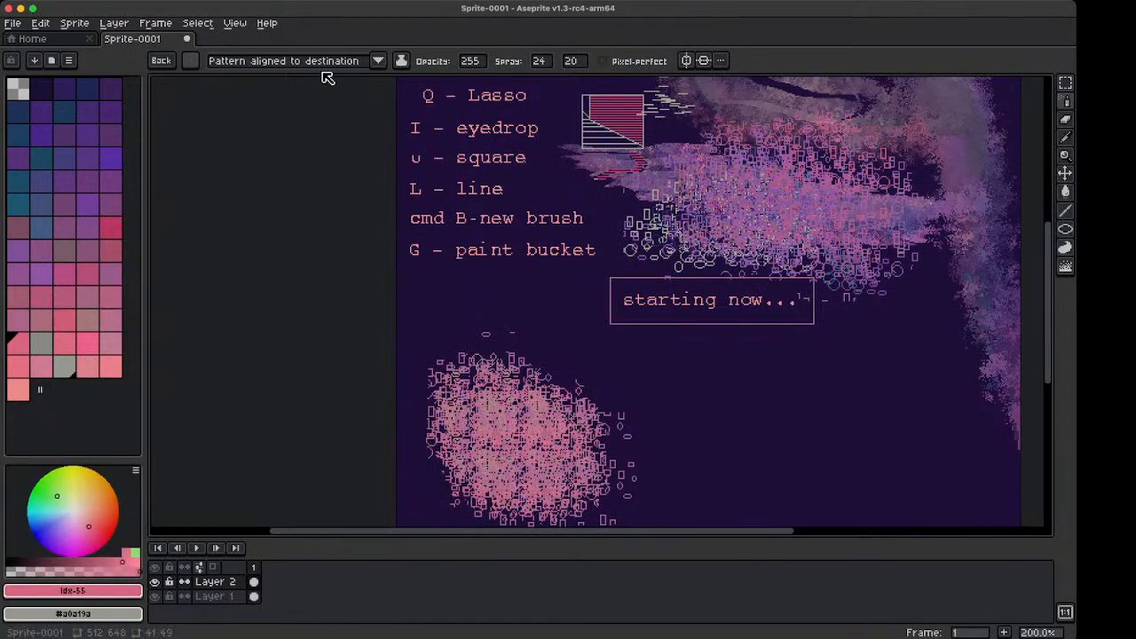
click(315, 112)
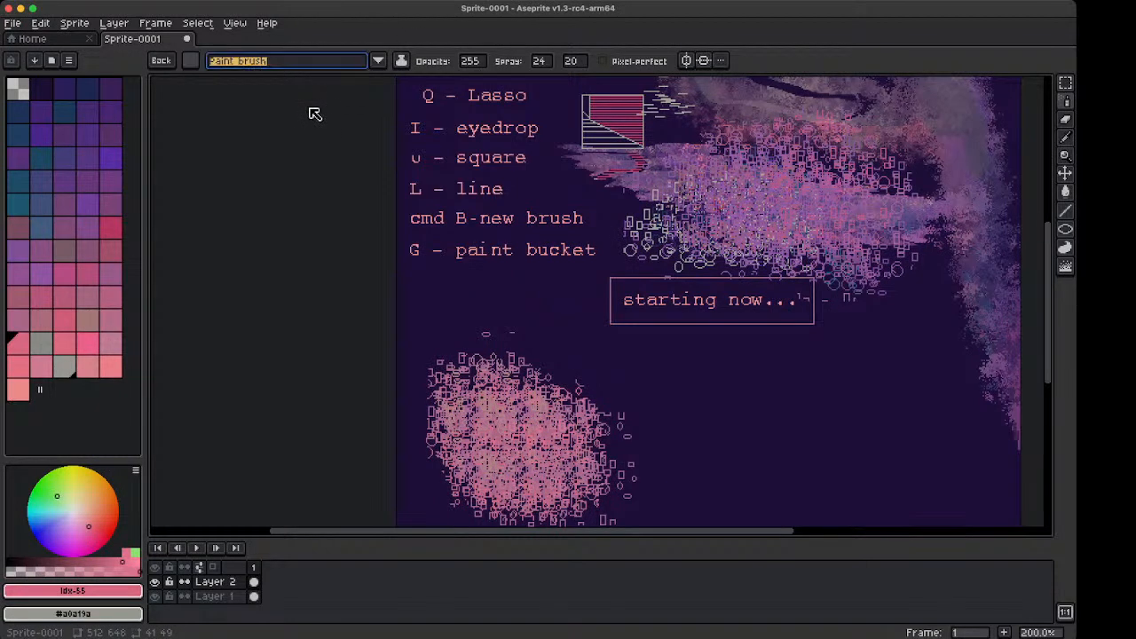
key(])
mouse_move(470, 407)
mouse_down()
mouse_move(510, 423)
mouse_move(515, 436)
mouse_move(683, 459)
mouse_move(604, 440)
mouse_move(697, 445)
mouse_move(689, 464)
mouse_move(604, 471)
mouse_move(551, 463)
mouse_move(497, 414)
mouse_move(466, 436)
mouse_move(483, 483)
mouse_up()
Spray salmon, grey, purple and blue shapes across and beside the lower cluster while advancing the foreground colour to Idx-7
key(])
key(])
key(])
key(])
key(])
key(])
key(])
key(])
key(])
key(])
key(])
key(])
key(])
key(])
key(])
key(])
key(])
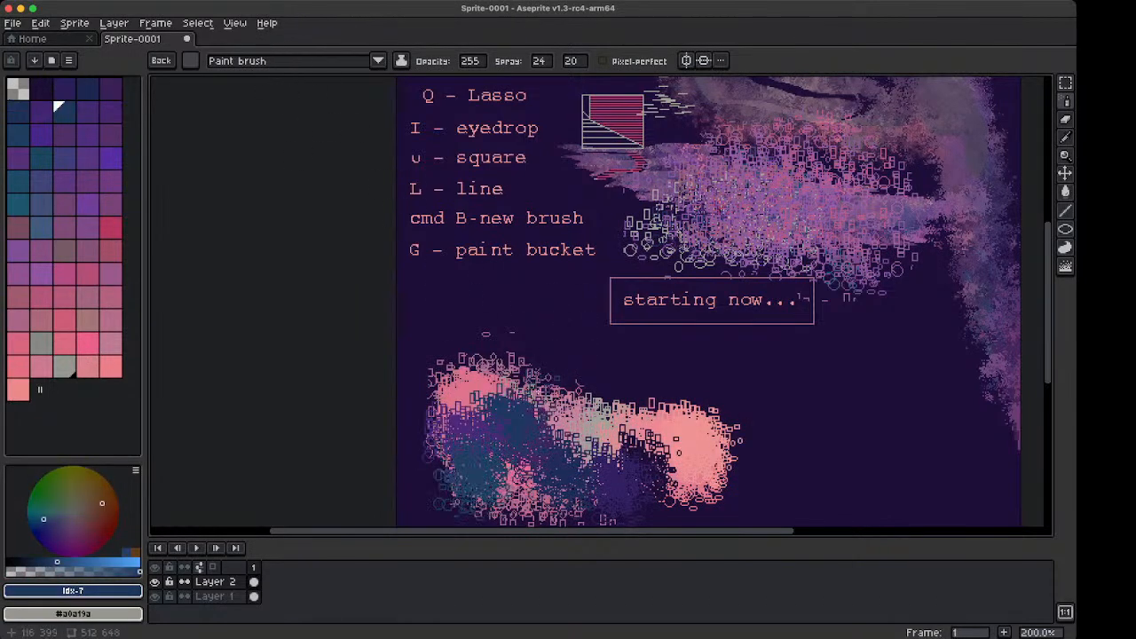
drag(536, 383, 562, 397)
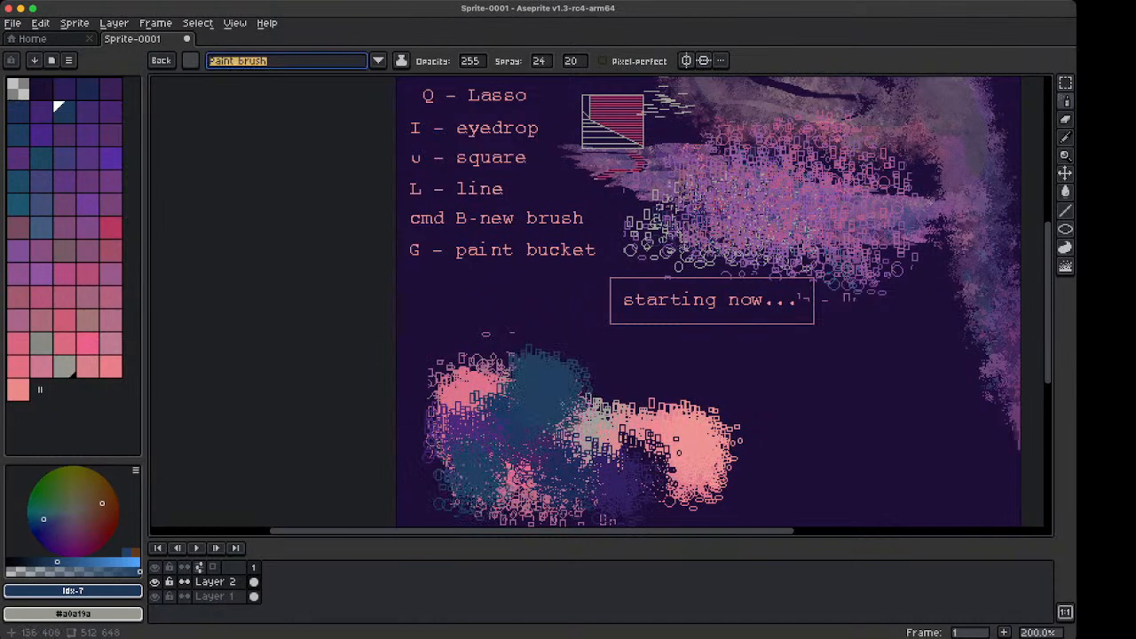
Set the spray width to 32 and speed to 3, and spray blue shapes to the right of the lower cluster
click(544, 62)
text(32)
key(Tab)
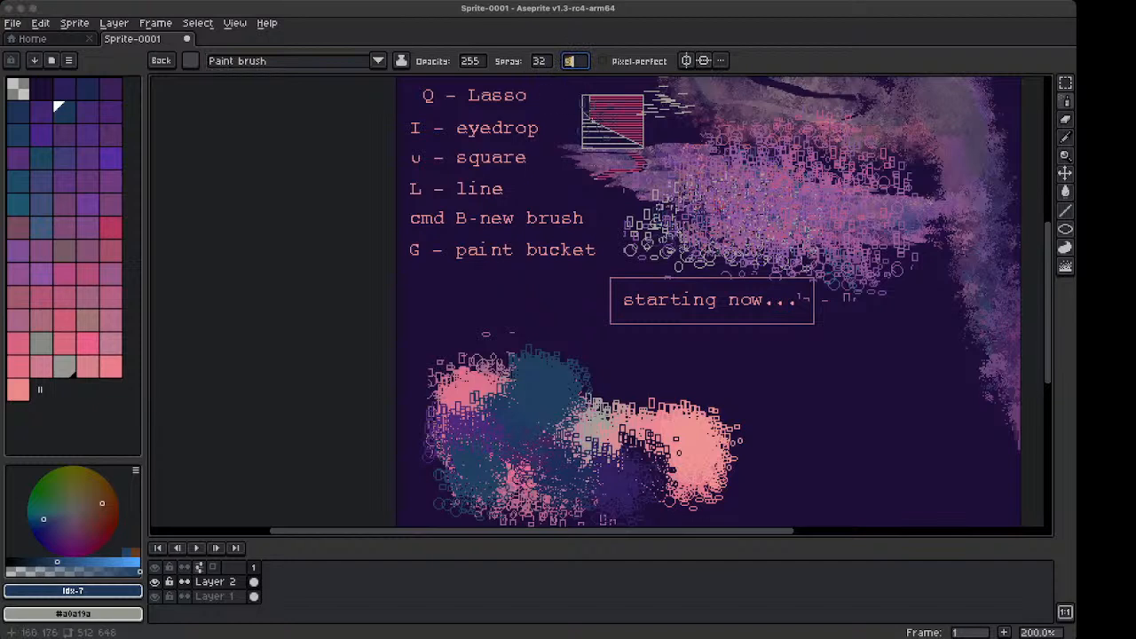
mouse_move(793, 426)
mouse_down()
mouse_move(845, 420)
mouse_move(874, 440)
mouse_up()
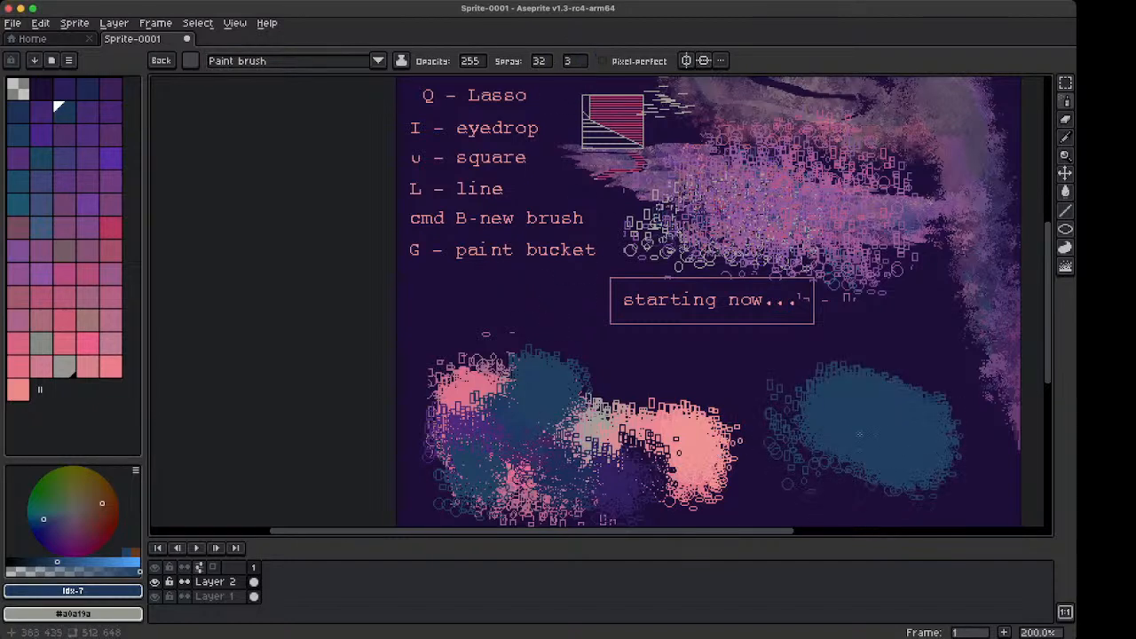
mouse_move(760, 391)
mouse_down()
mouse_move(657, 364)
mouse_move(608, 373)
mouse_move(711, 462)
mouse_move(808, 492)
mouse_up()
Erase parts of the blue patch with the shapes brush, and undo the last erasing strokes
key(b)
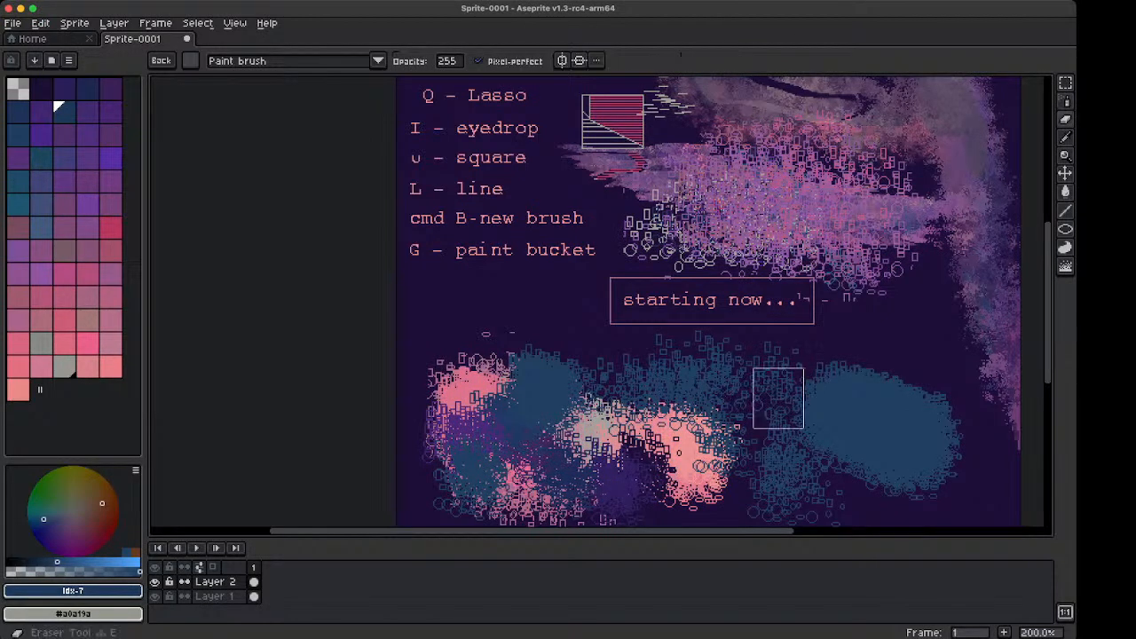
mouse_move(835, 422)
mouse_down()
mouse_move(908, 450)
mouse_move(931, 435)
mouse_move(905, 387)
mouse_move(851, 422)
mouse_move(835, 468)
mouse_move(910, 420)
mouse_move(854, 438)
mouse_move(929, 418)
mouse_move(909, 424)
mouse_move(931, 384)
mouse_move(894, 421)
mouse_move(934, 410)
mouse_up()
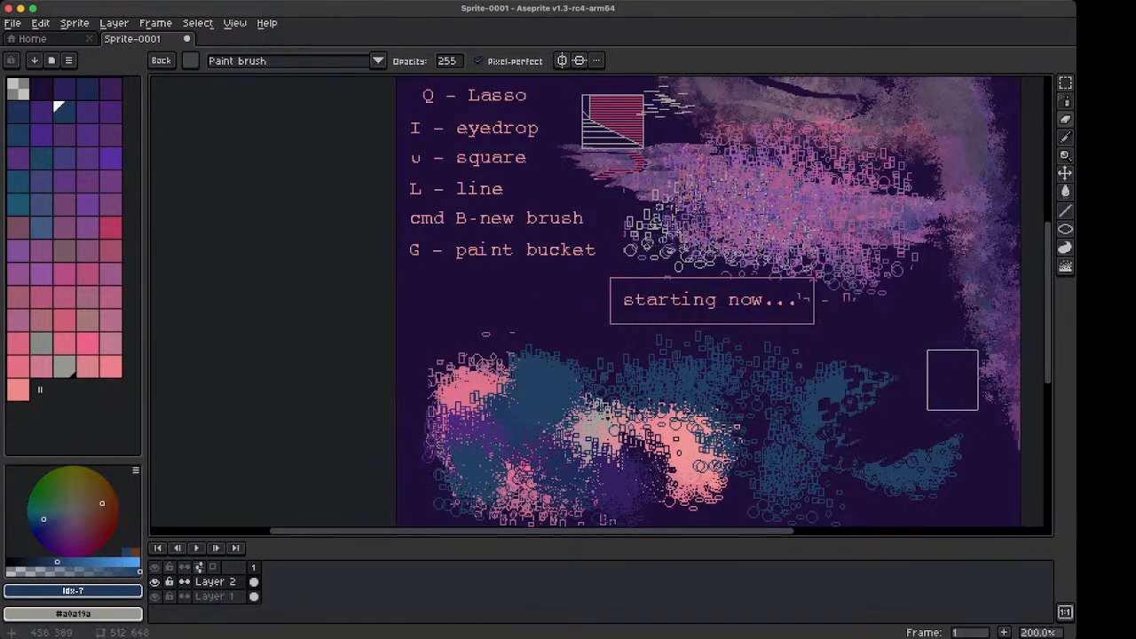
key(super+z)
key(super+z)
key(super+z)
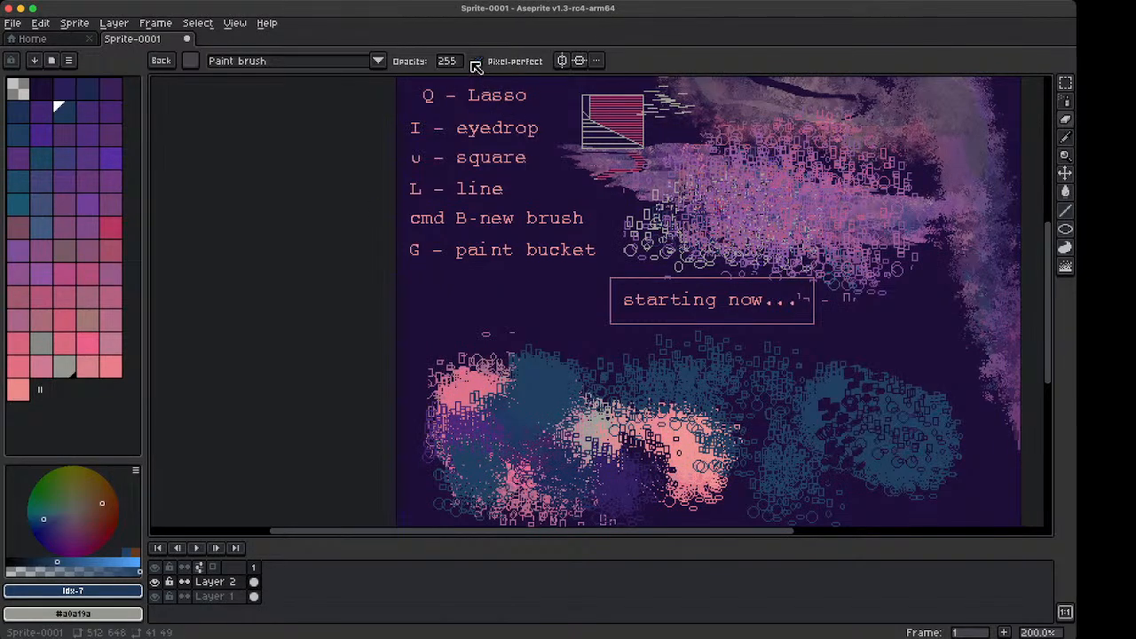
Set the brush pattern to Pattern aligned to destination and erase shape patterns out of the lower and upper clusters
click(312, 95)
mouse_move(869, 390)
mouse_down()
mouse_move(891, 459)
mouse_move(922, 460)
mouse_move(876, 473)
mouse_move(868, 429)
mouse_move(811, 411)
mouse_move(720, 454)
mouse_move(709, 391)
mouse_move(578, 405)
mouse_move(567, 379)
mouse_move(529, 358)
mouse_move(509, 401)
mouse_move(494, 380)
mouse_move(445, 404)
mouse_move(515, 389)
mouse_move(481, 471)
mouse_move(556, 459)
mouse_move(536, 501)
mouse_move(475, 490)
mouse_move(587, 453)
mouse_move(602, 457)
mouse_move(594, 482)
mouse_move(611, 499)
mouse_move(628, 481)
mouse_move(594, 456)
mouse_move(583, 410)
mouse_move(696, 446)
mouse_move(682, 470)
mouse_move(697, 493)
mouse_move(669, 388)
mouse_move(703, 362)
mouse_move(632, 372)
mouse_move(671, 330)
mouse_up()
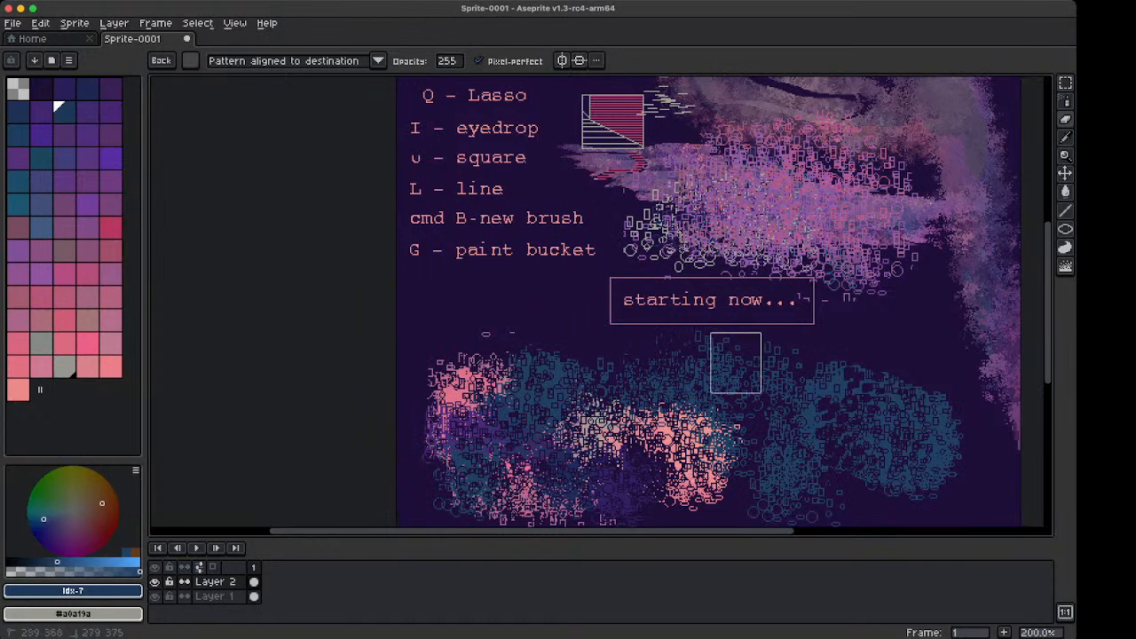
mouse_move(721, 213)
mouse_down()
mouse_move(695, 174)
mouse_move(668, 181)
mouse_move(654, 235)
mouse_move(775, 138)
mouse_up()
mouse_move(858, 165)
mouse_down()
mouse_move(805, 193)
mouse_move(900, 201)
mouse_move(911, 216)
mouse_move(972, 227)
mouse_move(916, 263)
mouse_move(883, 226)
mouse_move(852, 244)
mouse_up()
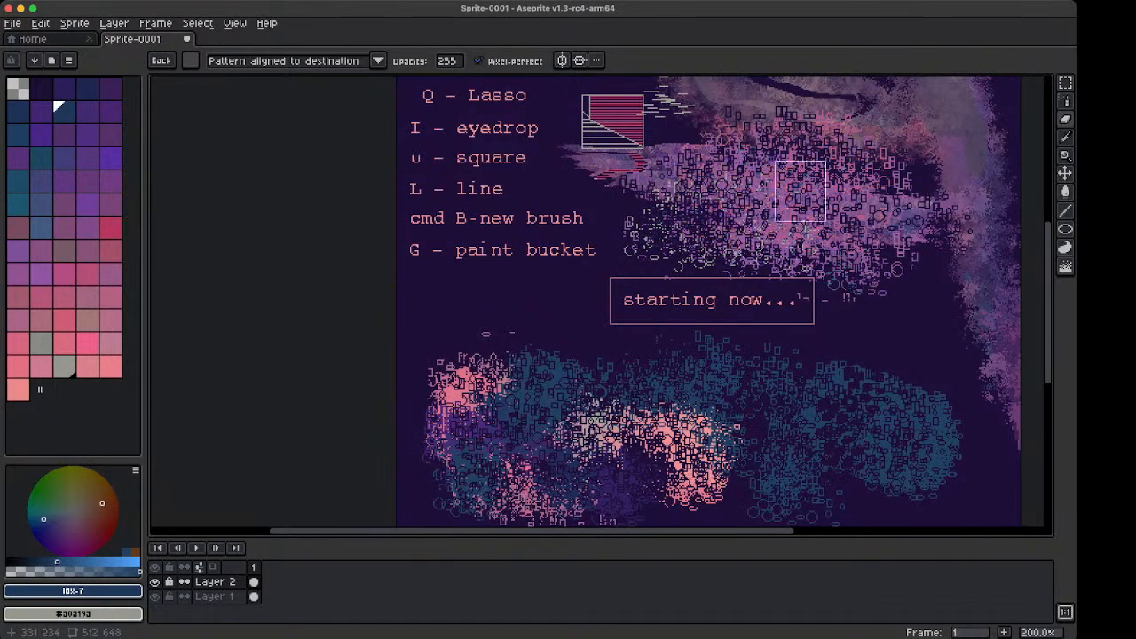
Hide Layer 1 to examine the erased pattern against transparency, and show the layer again
click(156, 598)
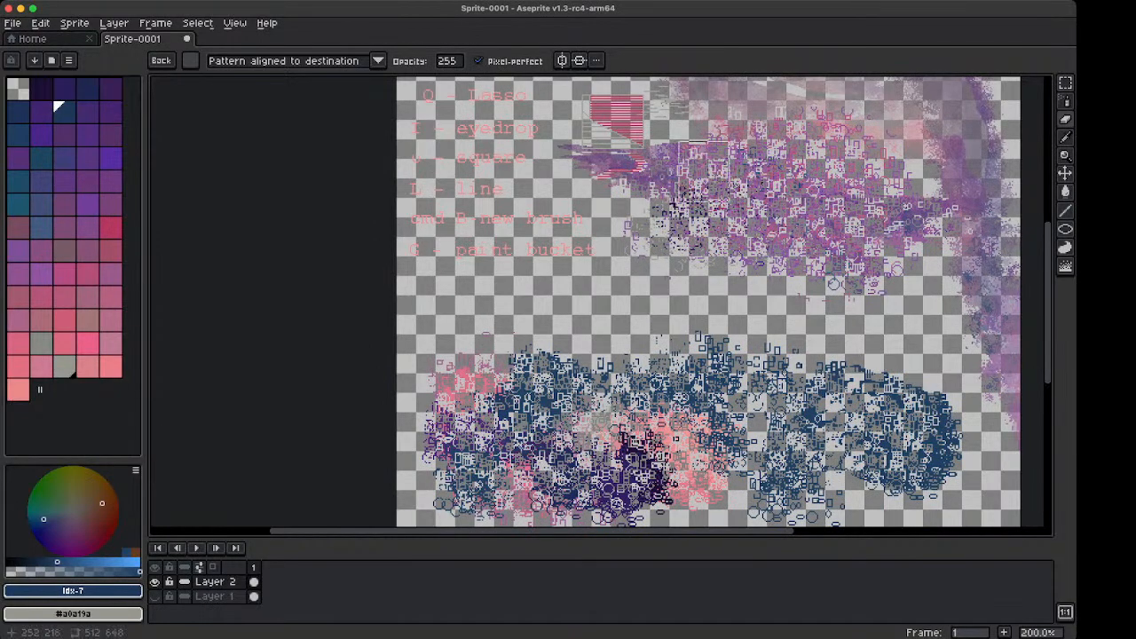
scroll(710, 218, up, 2)
scroll(717, 222, down, 3)
scroll(555, 334, up, 1)
key(space)
drag(558, 334, 364, 361)
click(155, 597)
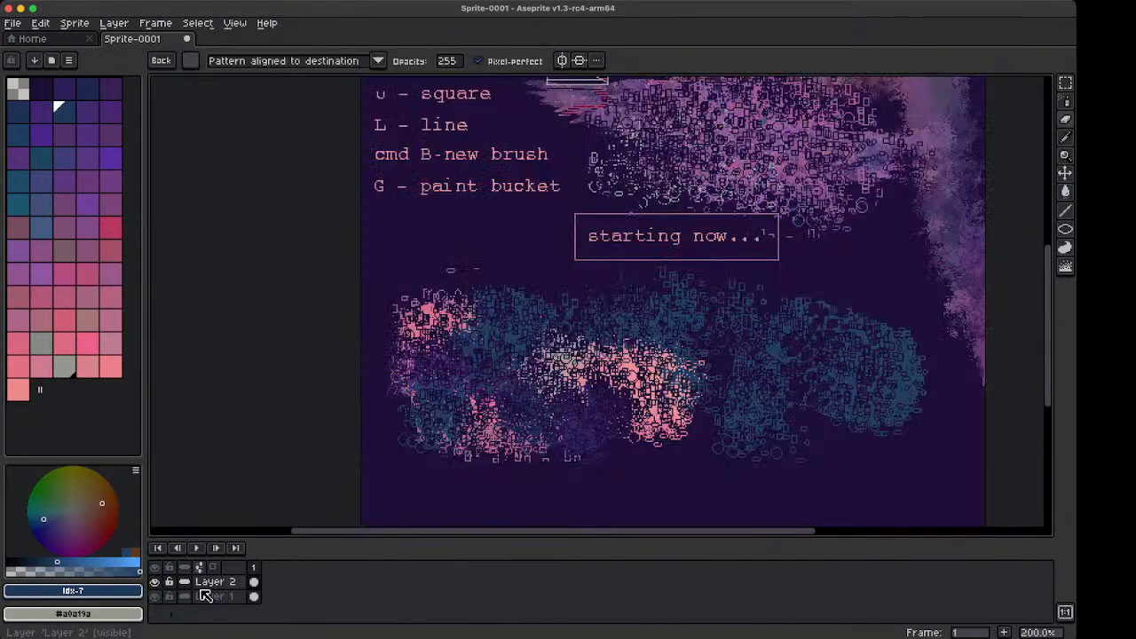
Try placing the text "shift o - outline" in blue below the paint bucket label
key(space)
drag(657, 322, 535, 388)
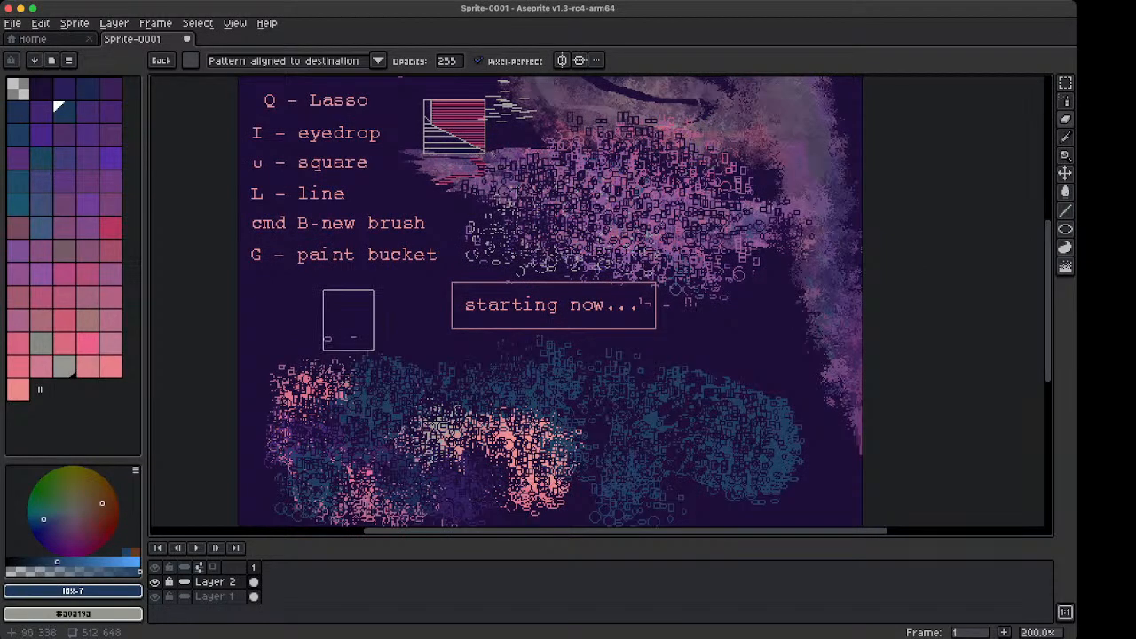
key(space)
key(e)
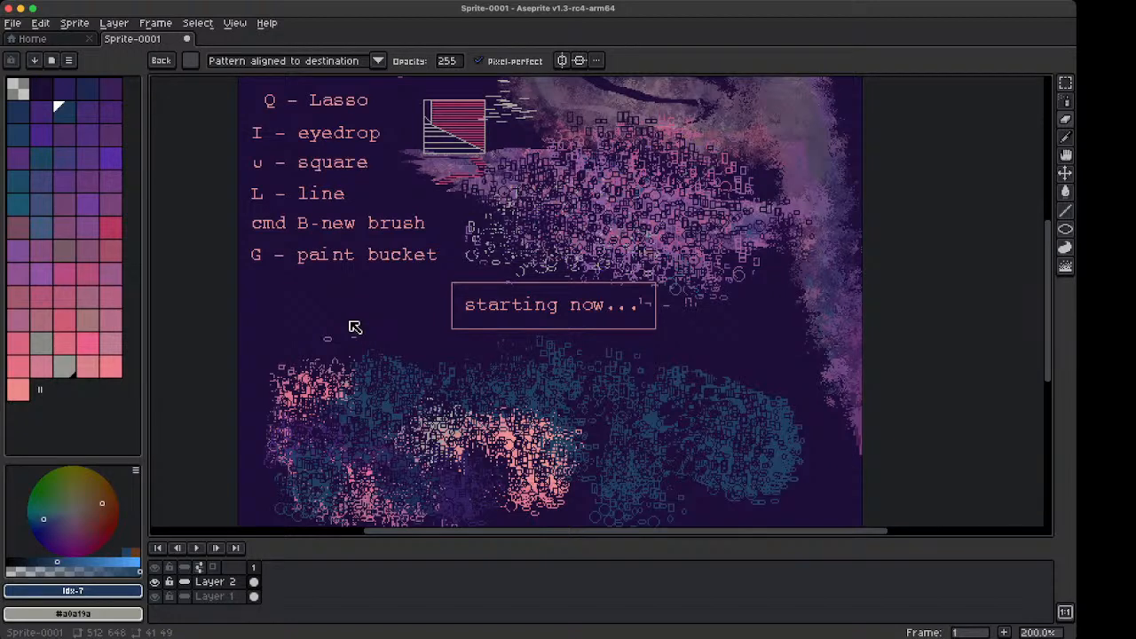
key(Return)
mouse_move(553, 306)
mouse_down()
mouse_move(352, 289)
mouse_move(357, 272)
mouse_up()
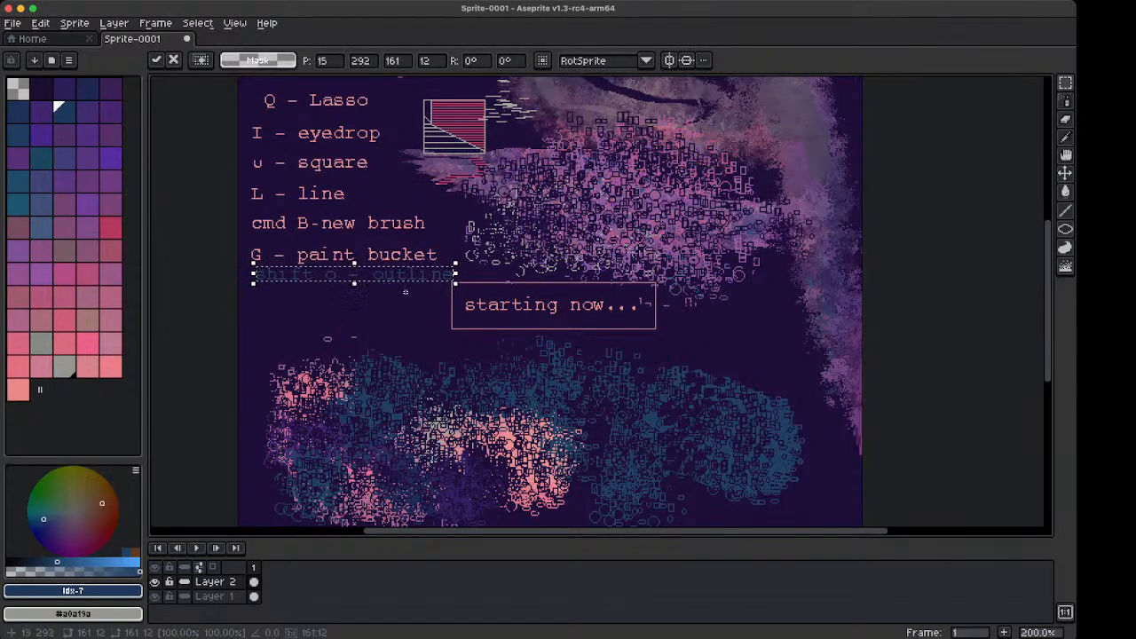
key(super+z)
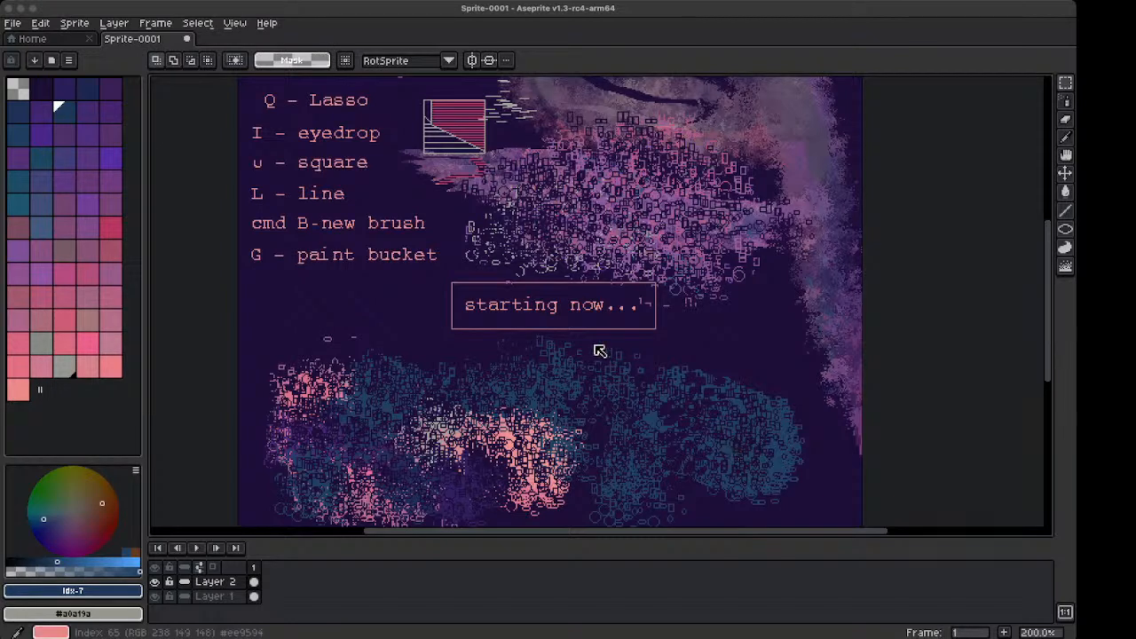
Place the text "shift o - outline" in salmon below the paint bucket label
key(super+v)
drag(553, 312, 346, 285)
click(326, 299)
Lasso an irregular area in the middle of the upper cluster and outline its shapes in crimson Idx-34
key(space)
drag(427, 256, 341, 297)
key(q)
drag(593, 191, 484, 239)
drag(639, 229, 639, 229)
click(111, 229)
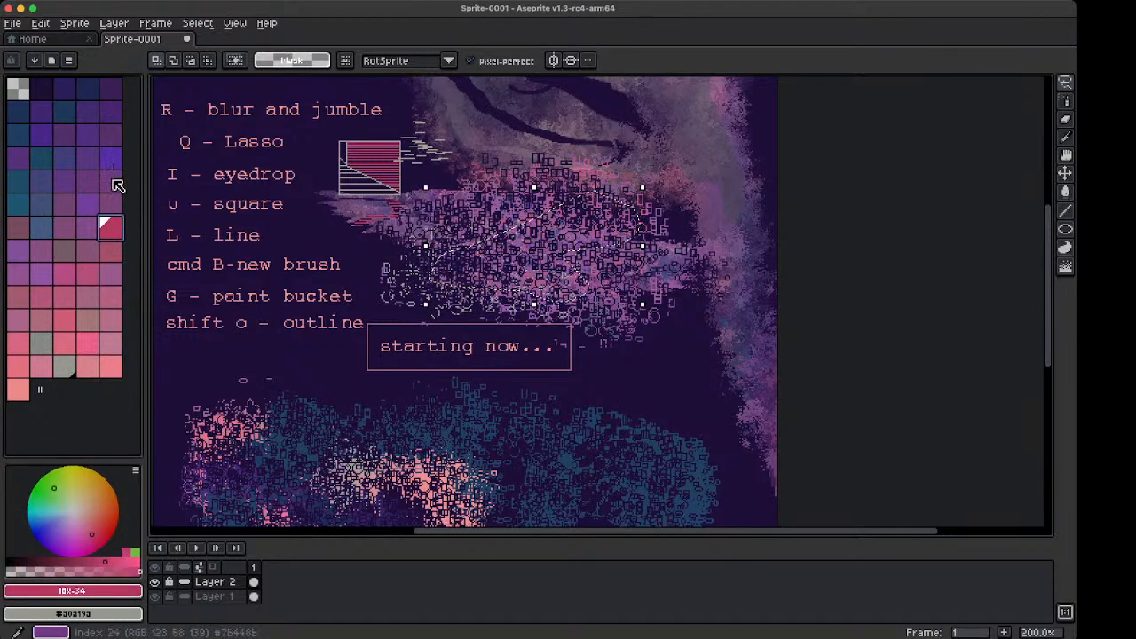
key(f)
key(space)
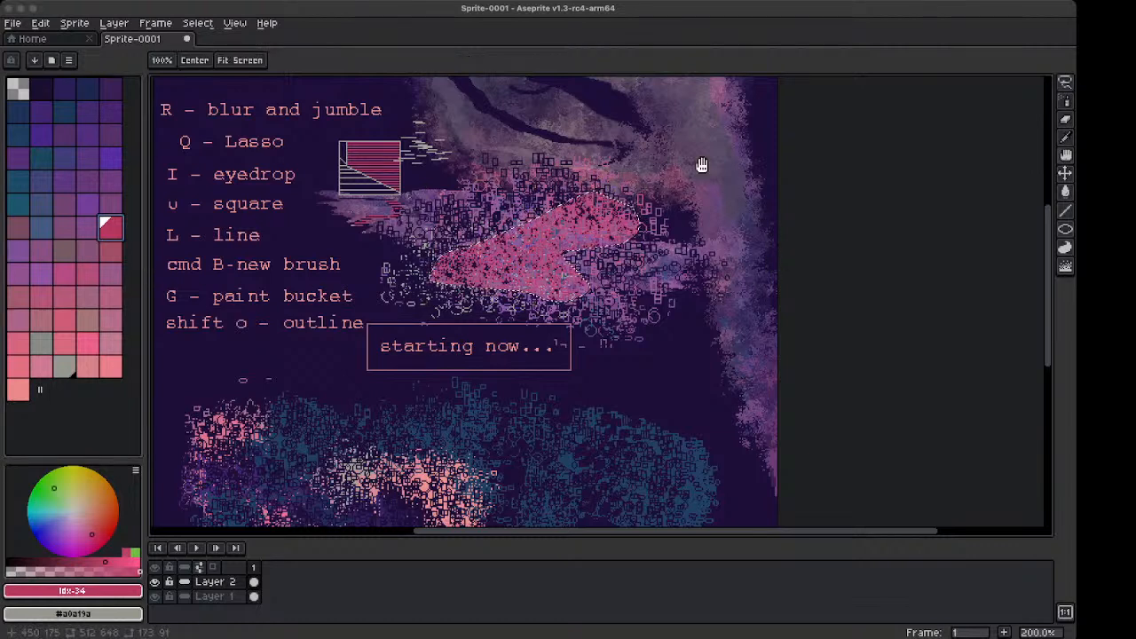
Undo and redo the crimson outlining inside the lassoed area, and clear the selection
key(super+z)
key(super+z)
key(super+z)
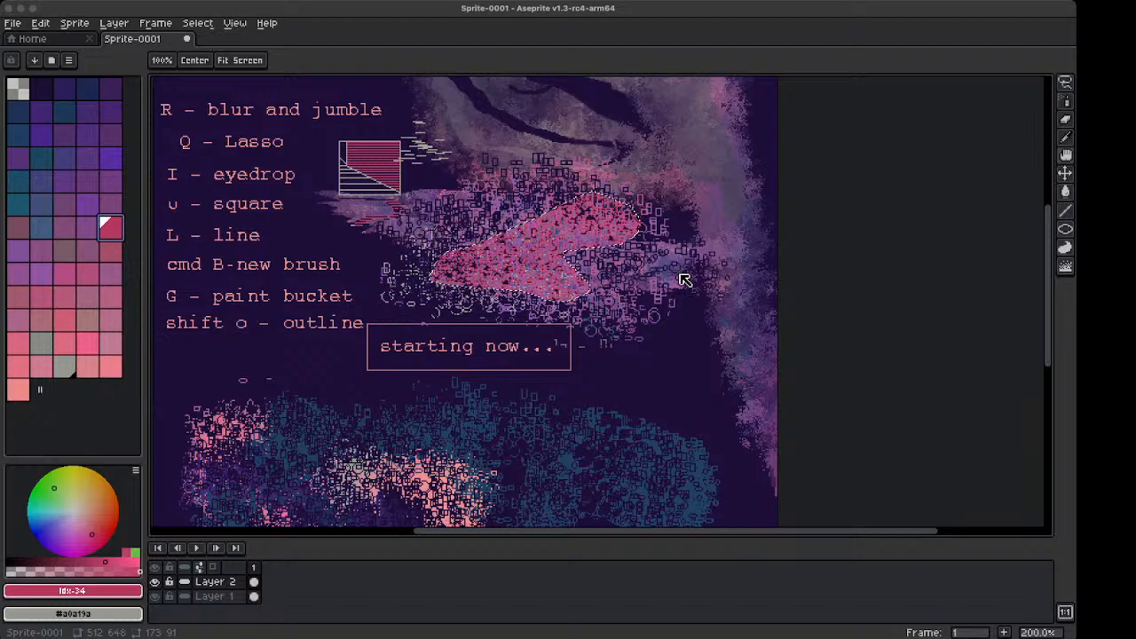
key(super+shift+z)
key(super+shift+z)
key(super+shift+z)
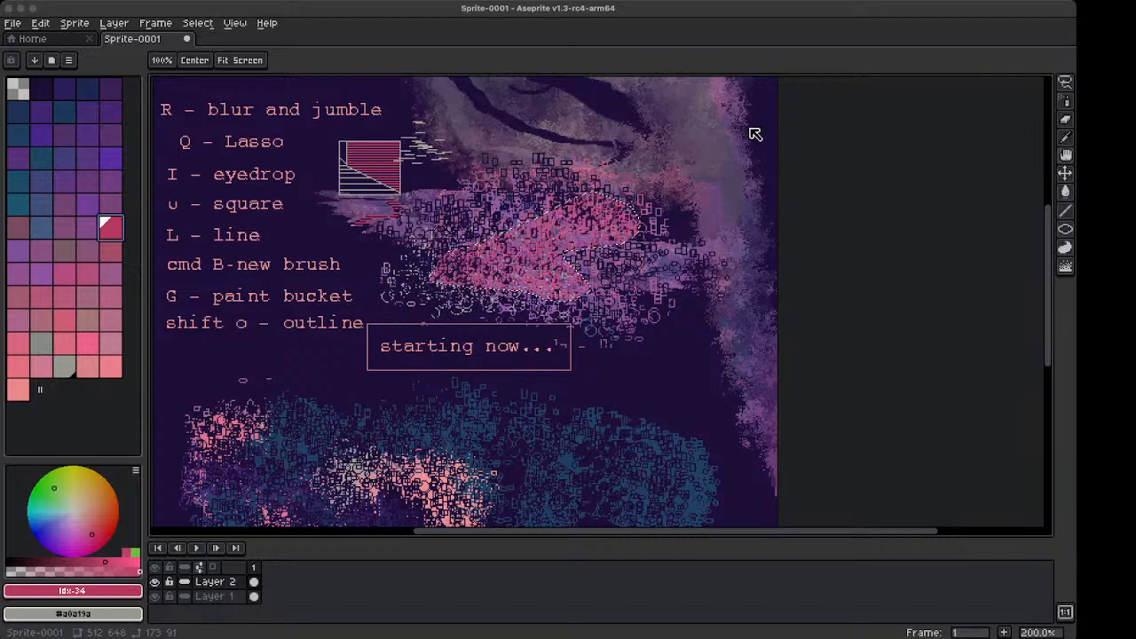
click(559, 271)
key(Escape)
Draw a small unfilled square in salmon Idx-64 in the empty area below the outline label
scroll(461, 255, up, 2)
scroll(461, 257, down, 2)
drag(298, 390, 373, 366)
scroll(343, 344, up, 7)
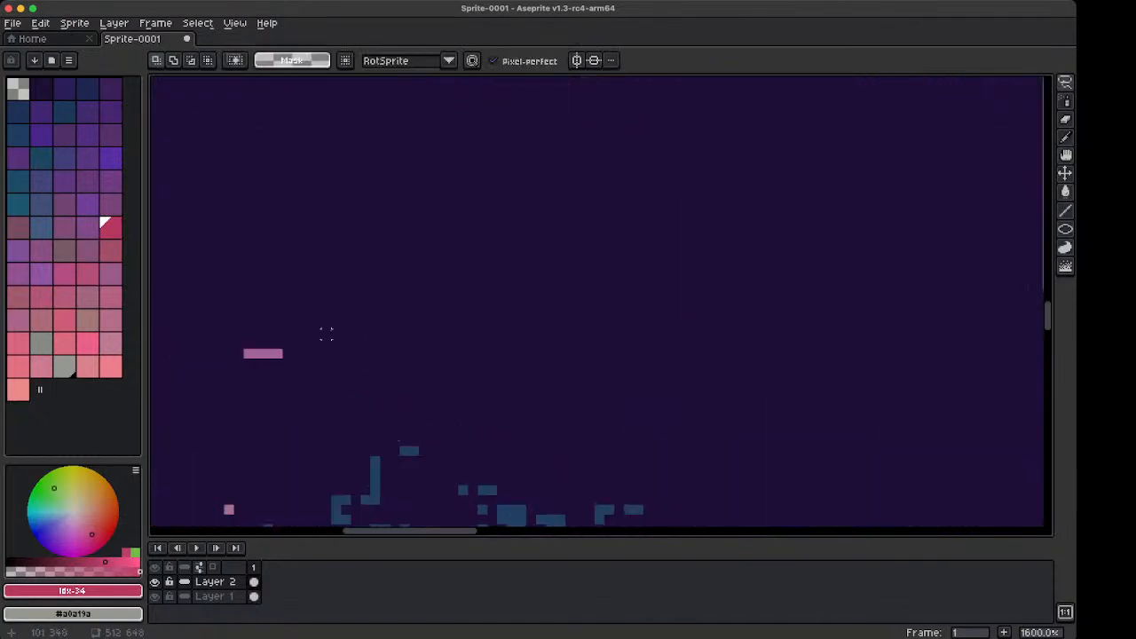
click(110, 365)
key(u)
mouse_move(411, 195)
mouse_down()
mouse_move(524, 328)
mouse_move(524, 318)
mouse_up()
Select the area around the small square, add a purple outline offset to its lower right, and deselect
key(m)
drag(348, 142, 586, 370)
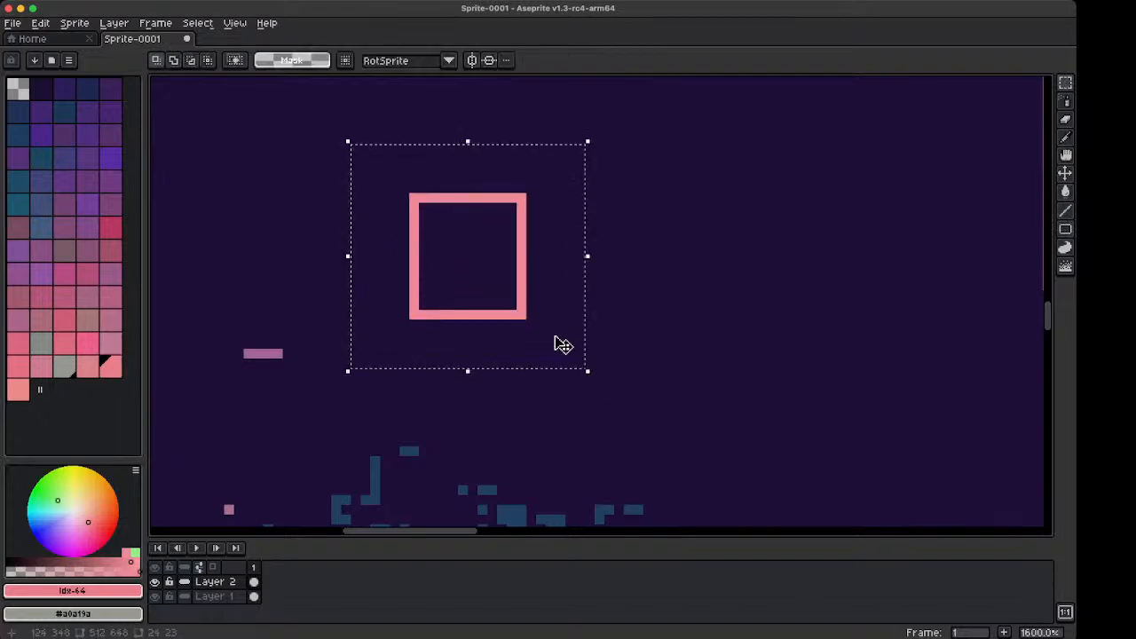
key(shift+o)
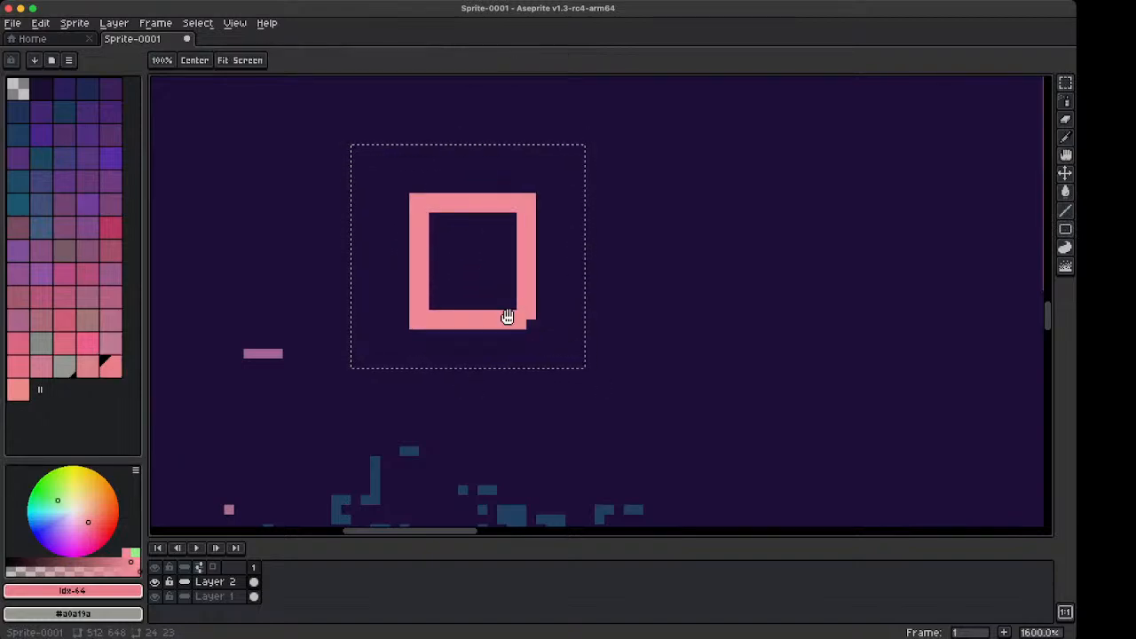
click(666, 208)
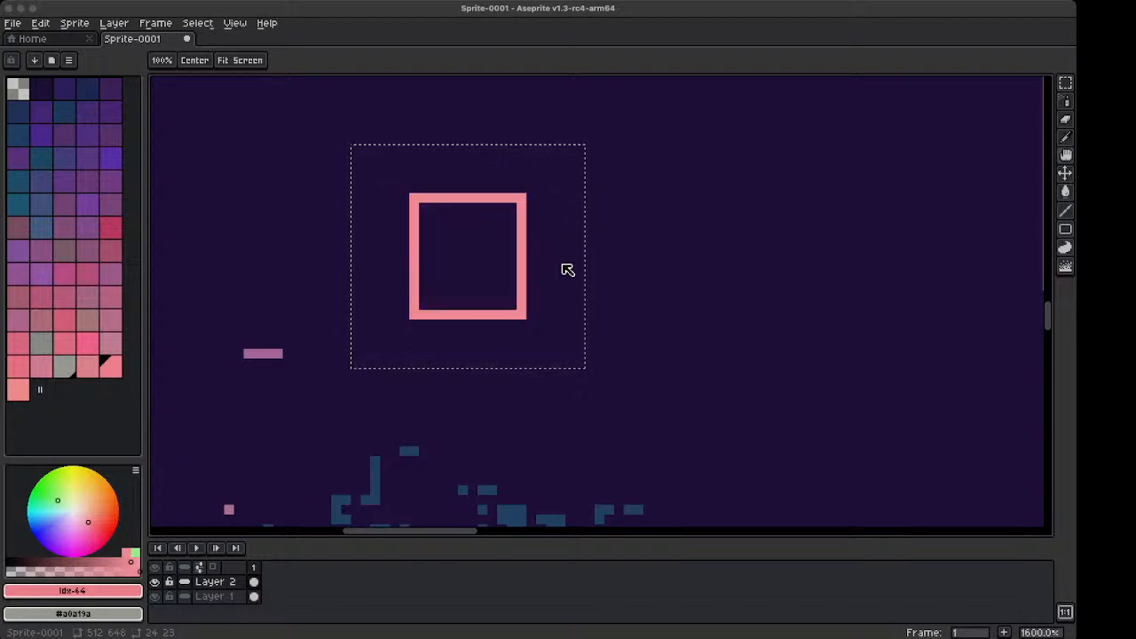
key(v)
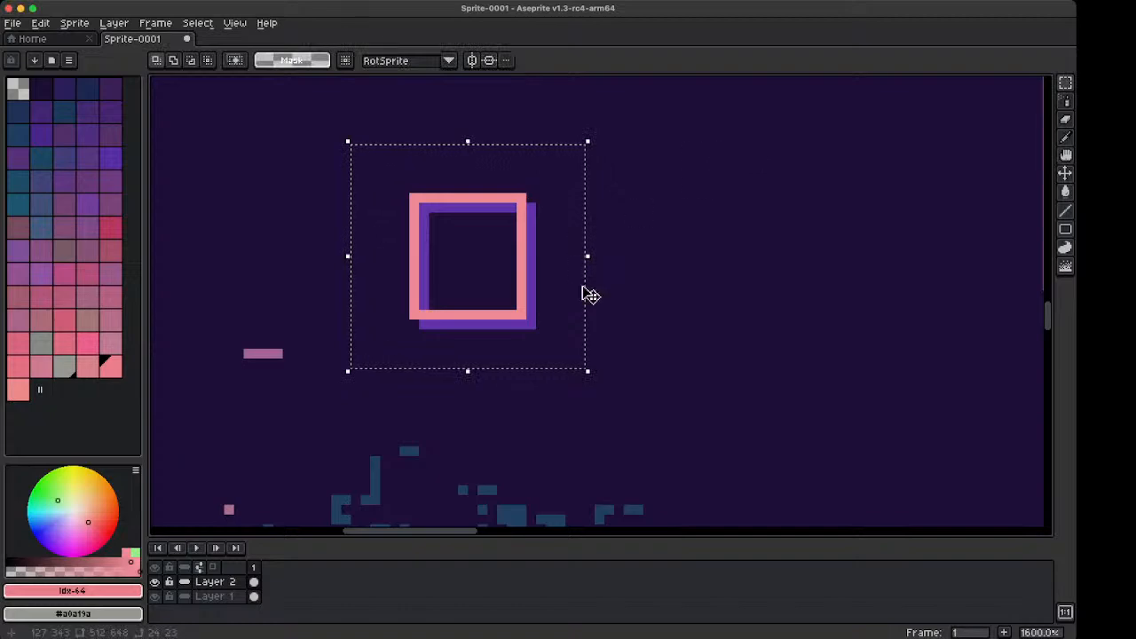
key(super+d)
Create a custom brush from the salmon square with its purple outline, and undo the test stroke
key(1)
key(2)
key(3)
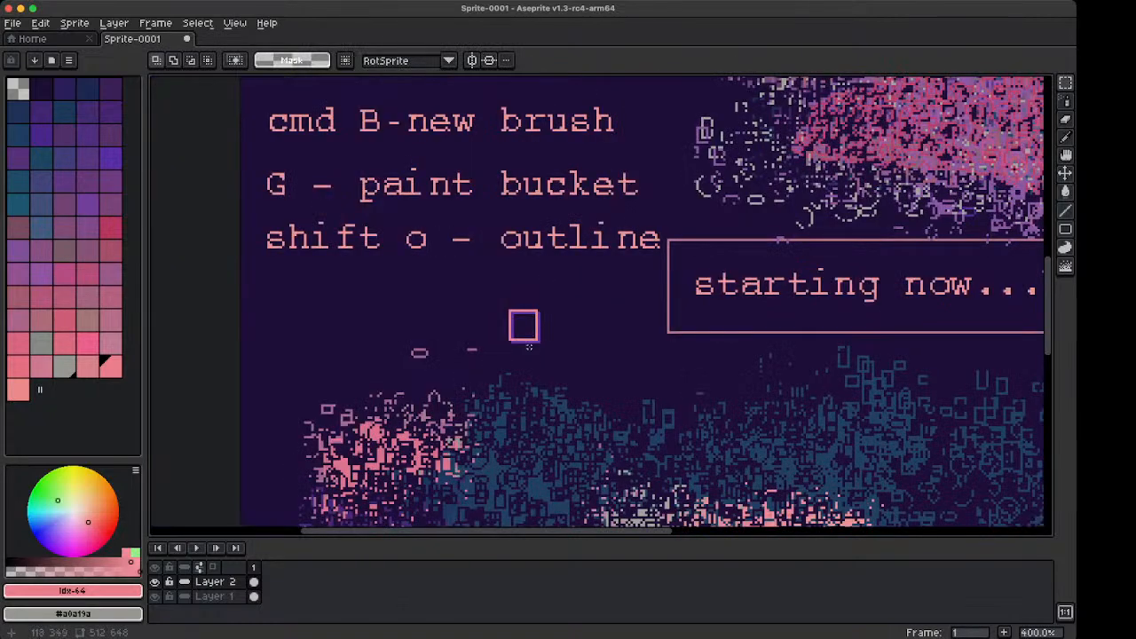
key(4)
drag(480, 250, 578, 366)
key(super+b)
drag(678, 382, 630, 277)
key(super+z)
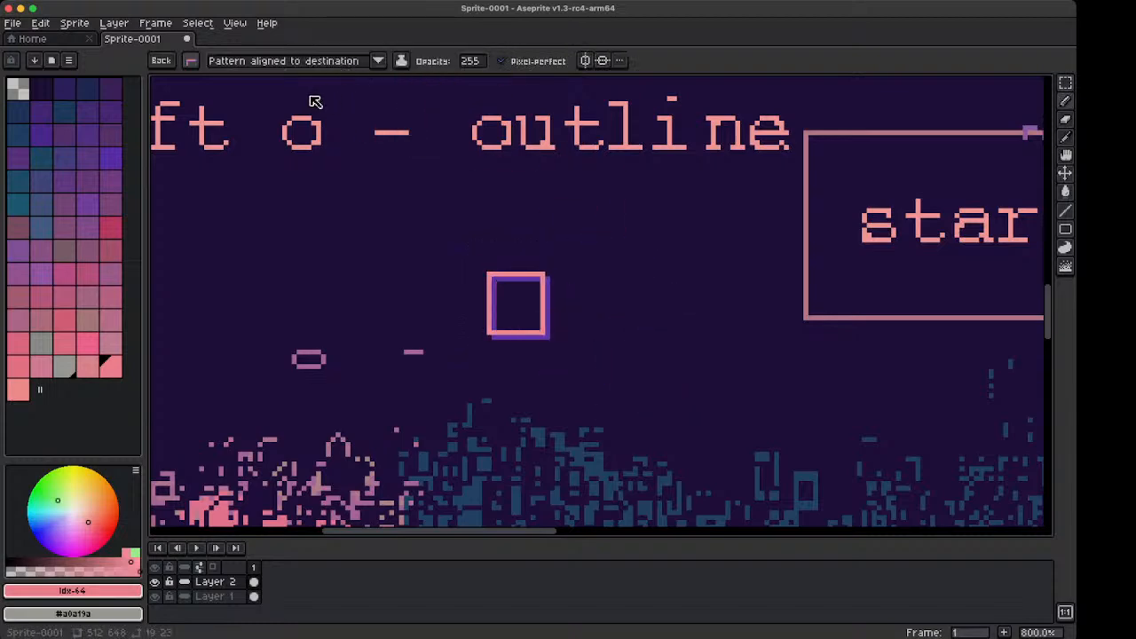
Set the pattern mode to Paint brush and spray the outlined squares over the lower cluster and up the canvas's right side
mouse_move(657, 342)
mouse_down()
mouse_move(592, 247)
mouse_move(682, 371)
mouse_move(591, 253)
mouse_move(644, 356)
mouse_move(643, 336)
mouse_move(575, 265)
mouse_move(680, 405)
mouse_move(555, 254)
mouse_move(560, 342)
mouse_move(454, 293)
mouse_move(555, 399)
mouse_move(543, 399)
mouse_move(457, 288)
mouse_move(424, 291)
mouse_move(478, 379)
mouse_move(350, 232)
mouse_move(317, 271)
mouse_move(358, 307)
mouse_move(373, 356)
mouse_move(451, 343)
mouse_move(554, 287)
mouse_move(626, 267)
mouse_move(665, 351)
mouse_move(595, 365)
mouse_move(500, 352)
mouse_move(428, 316)
mouse_move(472, 309)
mouse_move(467, 336)
mouse_up()
key(shift+b)
mouse_move(608, 300)
mouse_down()
mouse_move(551, 399)
mouse_move(356, 355)
mouse_move(386, 360)
mouse_move(427, 328)
mouse_move(431, 373)
mouse_move(506, 422)
mouse_move(617, 426)
mouse_move(648, 443)
mouse_move(751, 426)
mouse_move(813, 400)
mouse_move(822, 359)
mouse_move(853, 329)
mouse_move(870, 258)
mouse_move(847, 133)
mouse_move(802, 309)
mouse_up()
key(1)
key(2)
drag(750, 388, 759, 191)
mouse_move(777, 368)
mouse_down()
mouse_move(702, 258)
mouse_move(723, 355)
mouse_move(497, 426)
mouse_move(391, 417)
mouse_move(458, 364)
mouse_move(612, 342)
mouse_move(550, 338)
mouse_move(435, 284)
mouse_move(418, 320)
mouse_move(381, 293)
mouse_up()
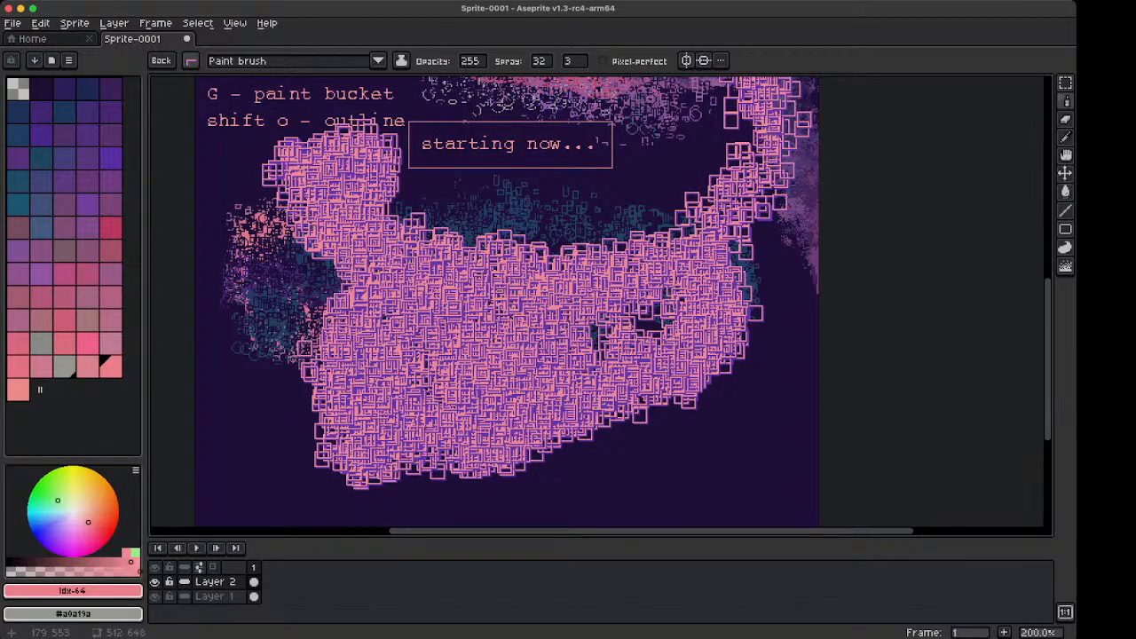
Return to the 1px brush and draw a tall unfilled salmon rectangle in the canvas's lower-left corner
drag(439, 410, 503, 263)
key(Escape)
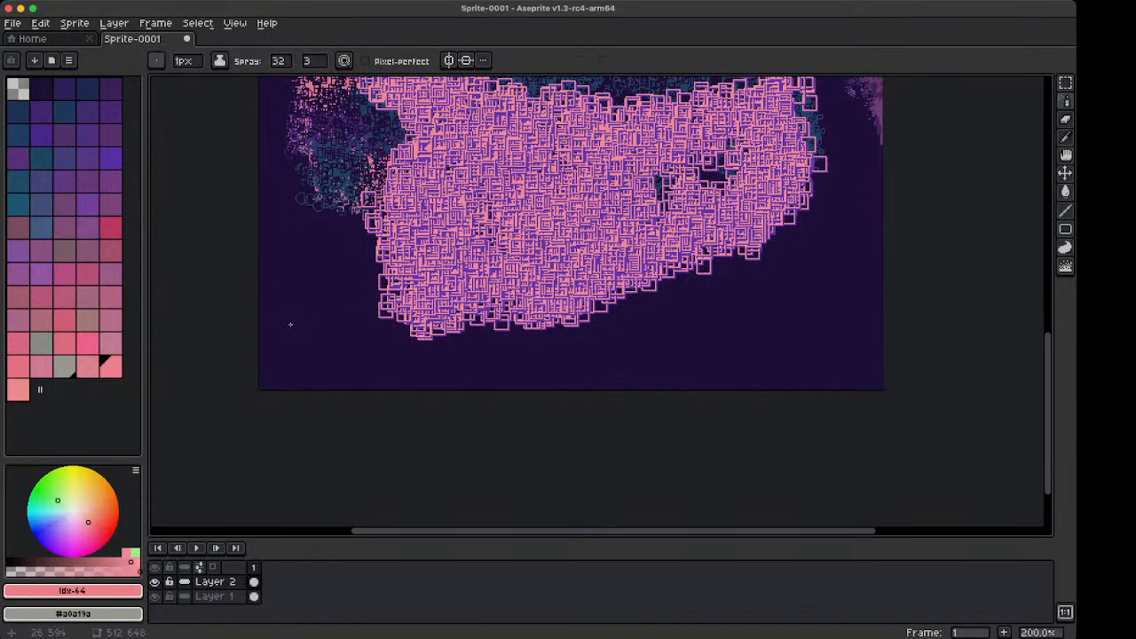
key(u)
drag(276, 286, 292, 330)
scroll(279, 300, up, 5)
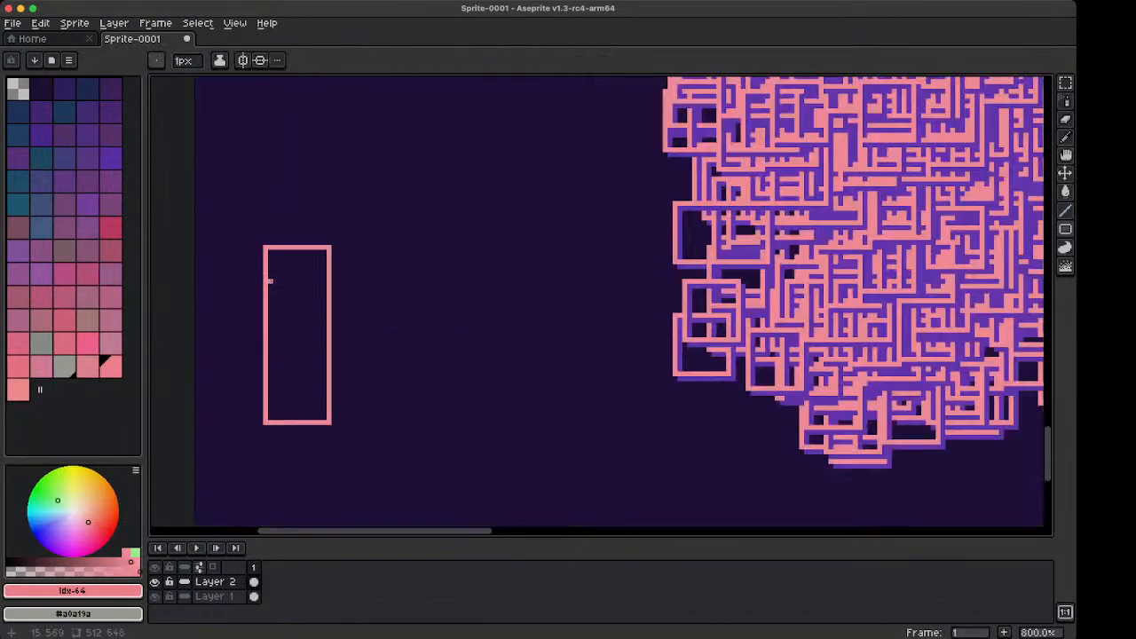
Make a brush from a small window block drawn inside the tall rectangle, and bucket-fill the rectangle with that pattern
drag(276, 262, 292, 277)
key(m)
key(ctrl+d)
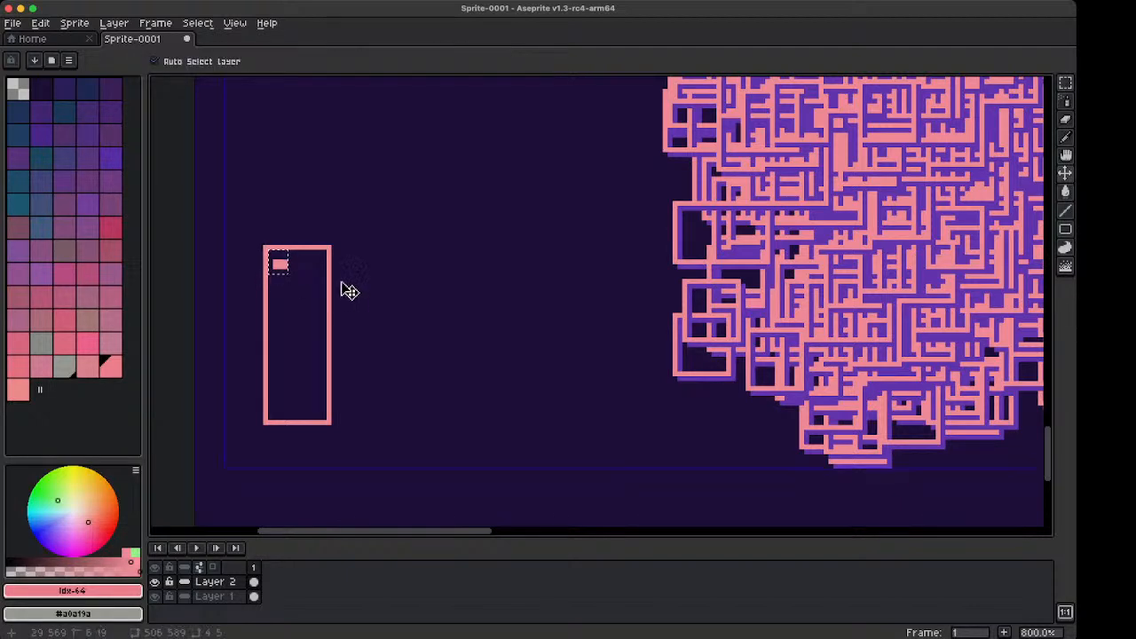
key(g)
click(304, 263)
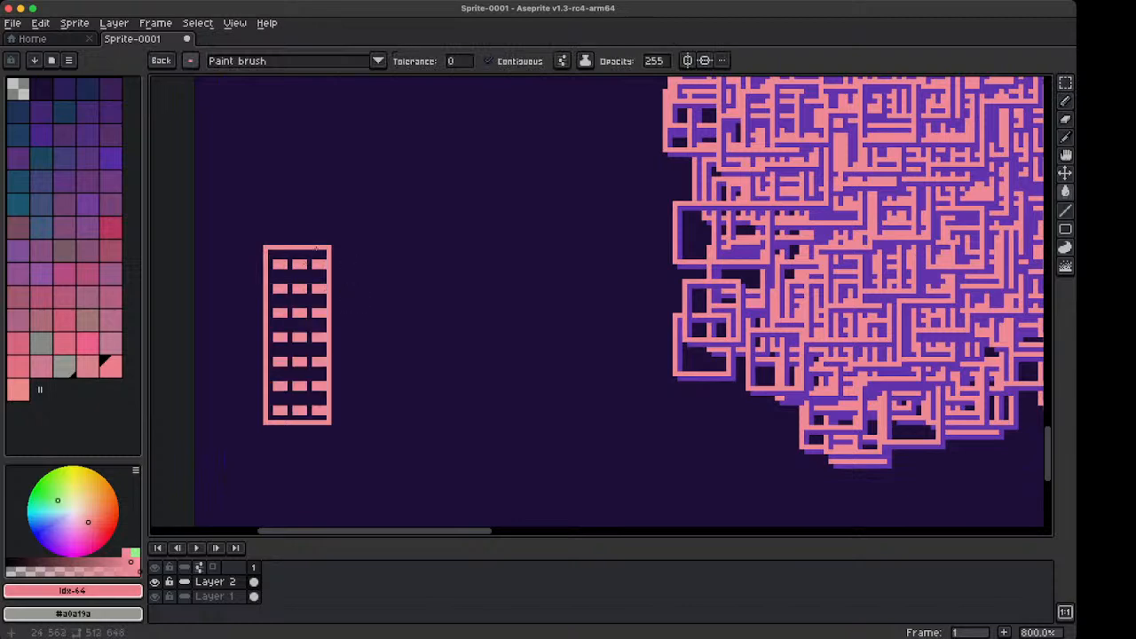
Pick the dark background colour #201039 and paint out the rectangle's top-right window
alt+click(320, 245)
click(322, 255)
key(l)
key(ctrl+z)
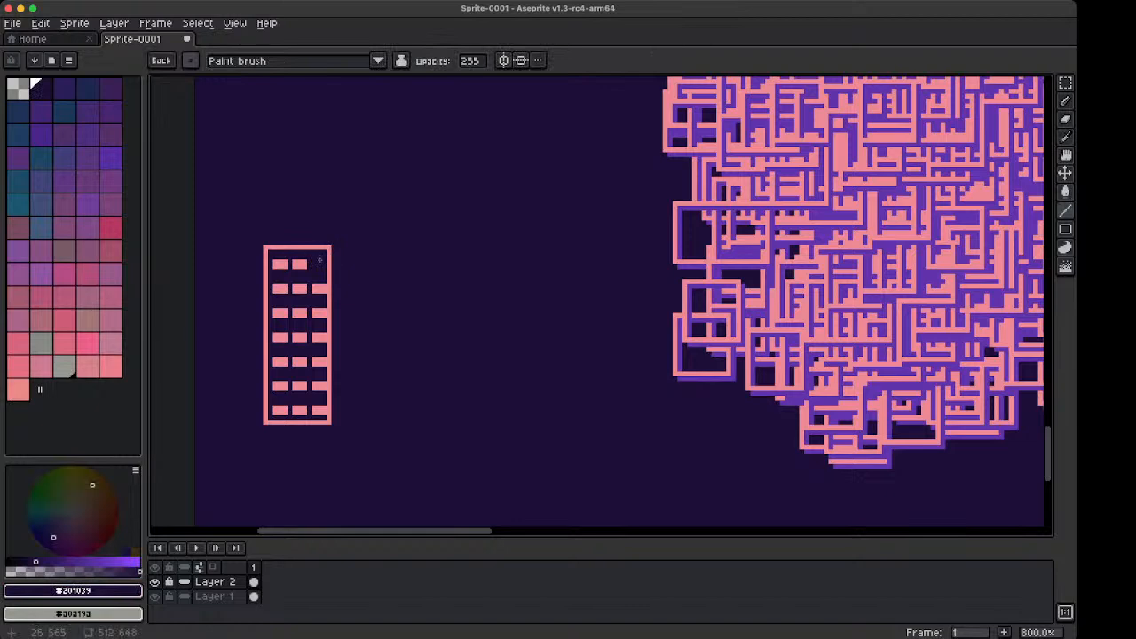
Return to the 1px brush and draw dark lines that narrow the tower's outer windows and thin its lowest window row
key(Escape)
mouse_move(324, 254)
mouse_down()
mouse_move(327, 410)
mouse_move(276, 400)
mouse_move(276, 264)
mouse_up()
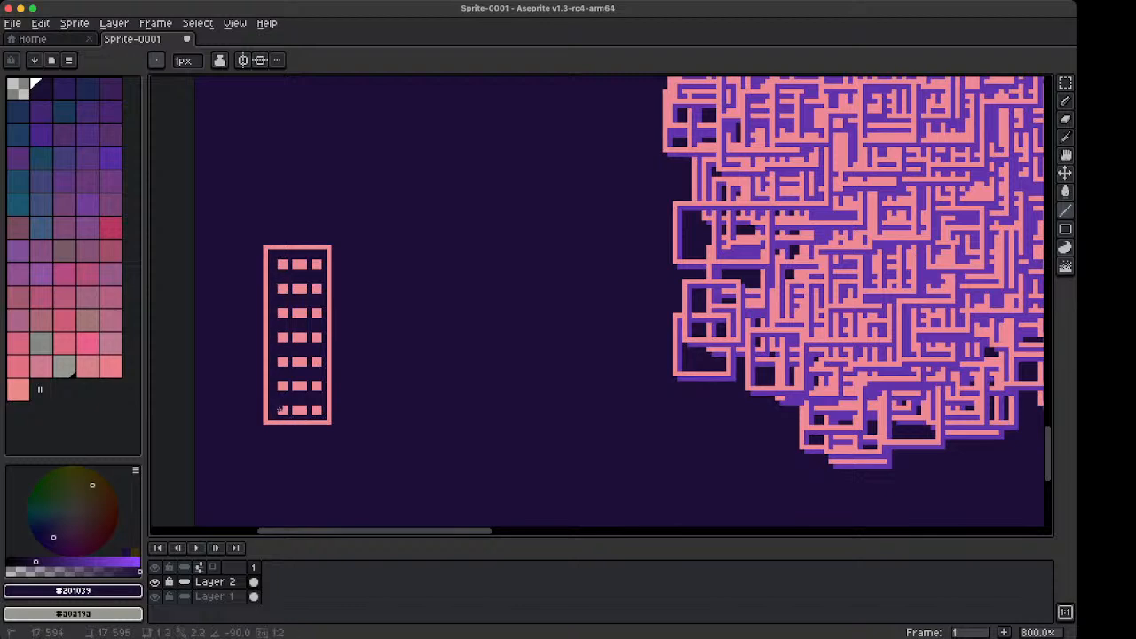
drag(282, 411, 317, 409)
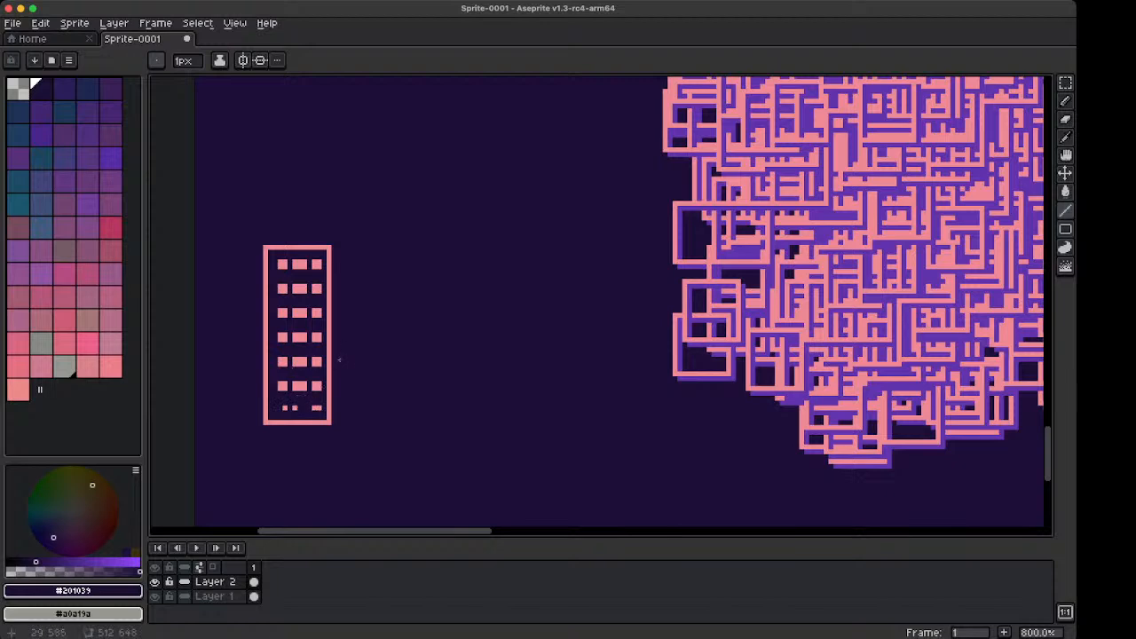
key(super+z)
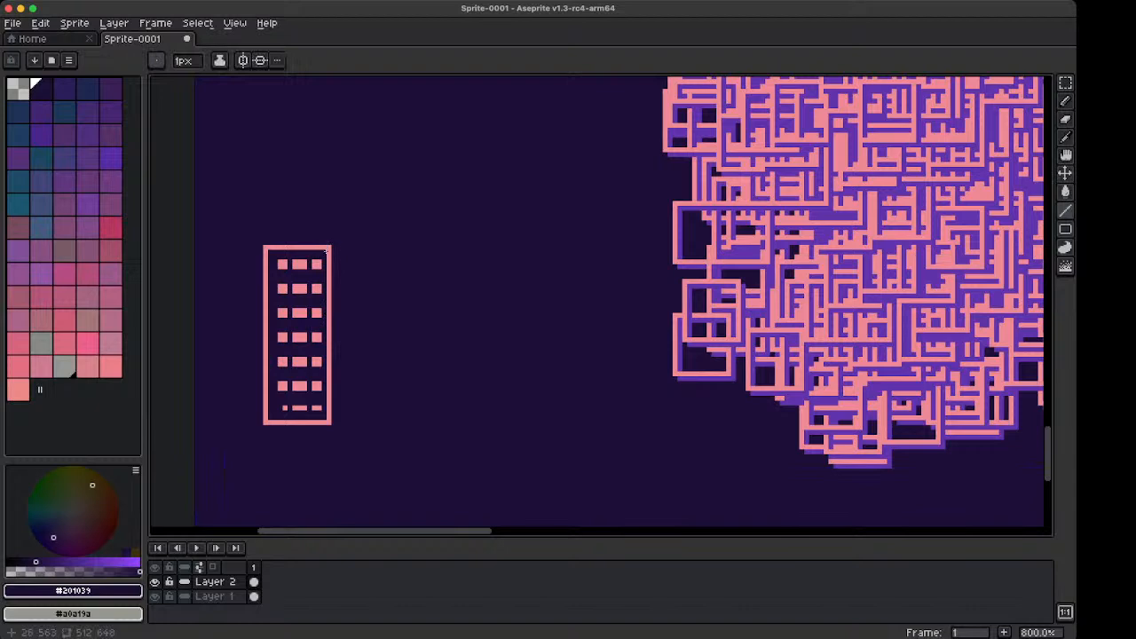
Try a rose strip along the tower's right edge with rose and grey bucket fills inside it, and undo them all
click(112, 250)
drag(333, 248, 342, 419)
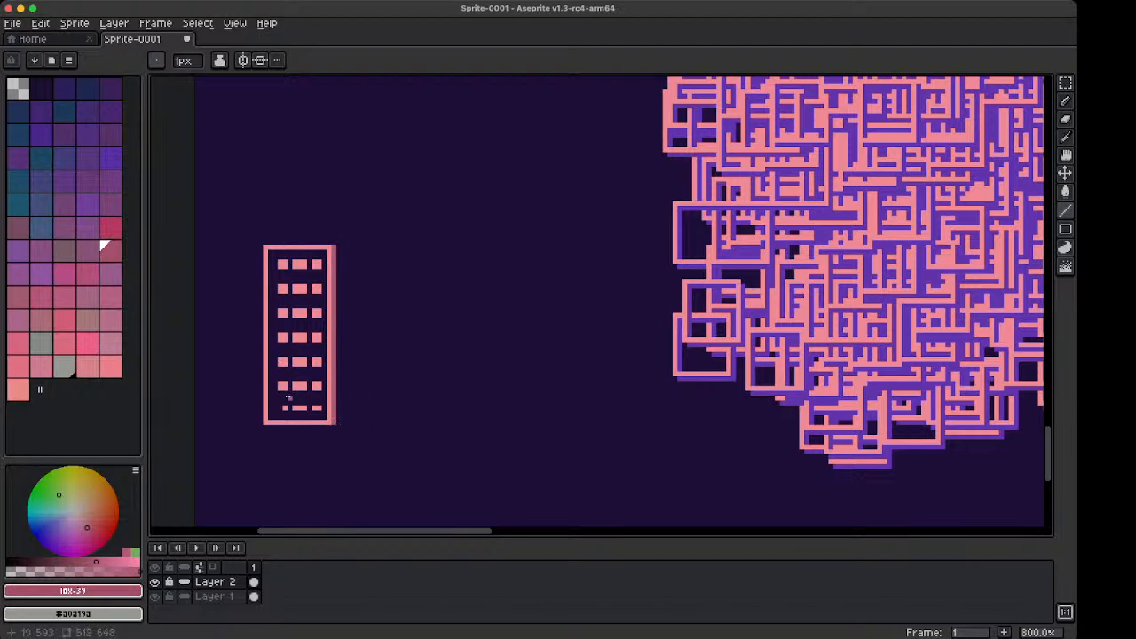
key(g)
click(285, 399)
key(ctrl+z)
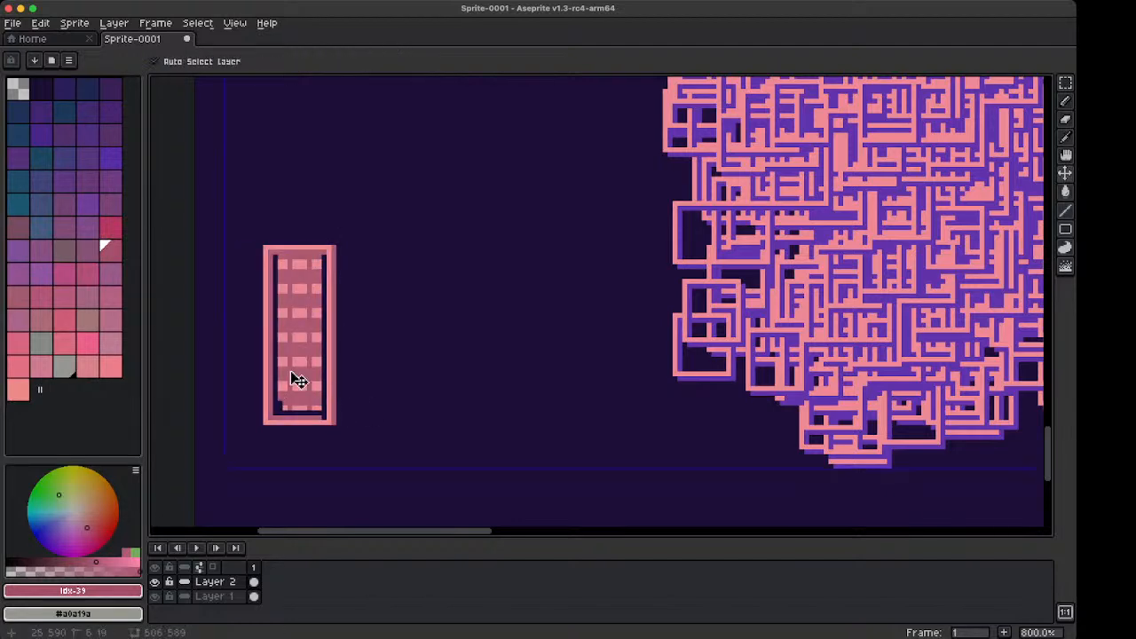
click(66, 371)
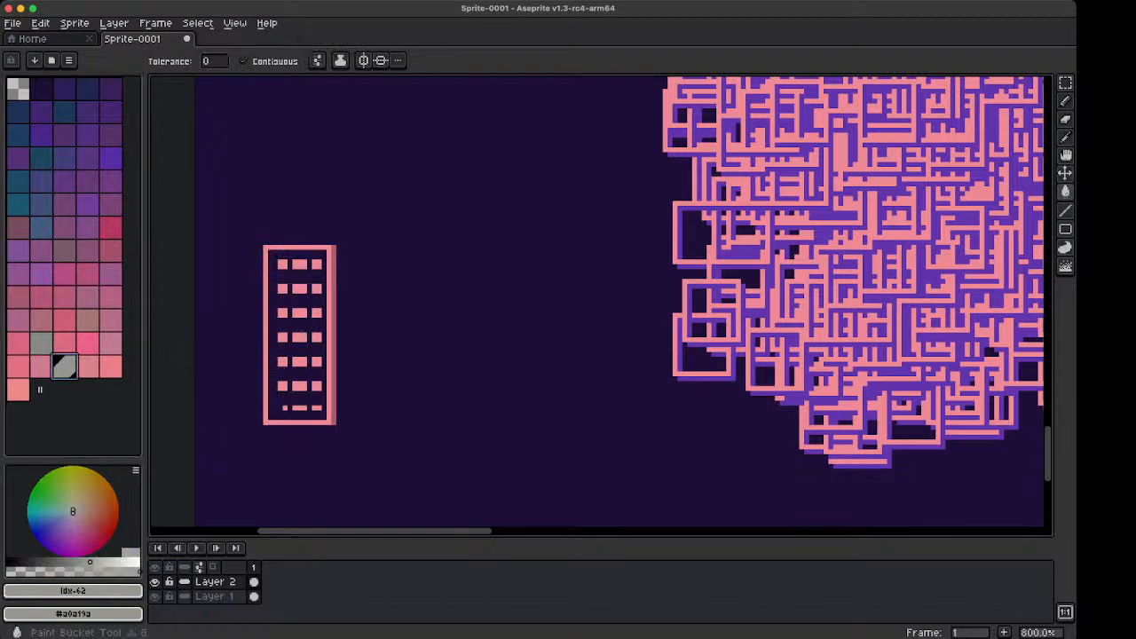
click(316, 324)
click(275, 346)
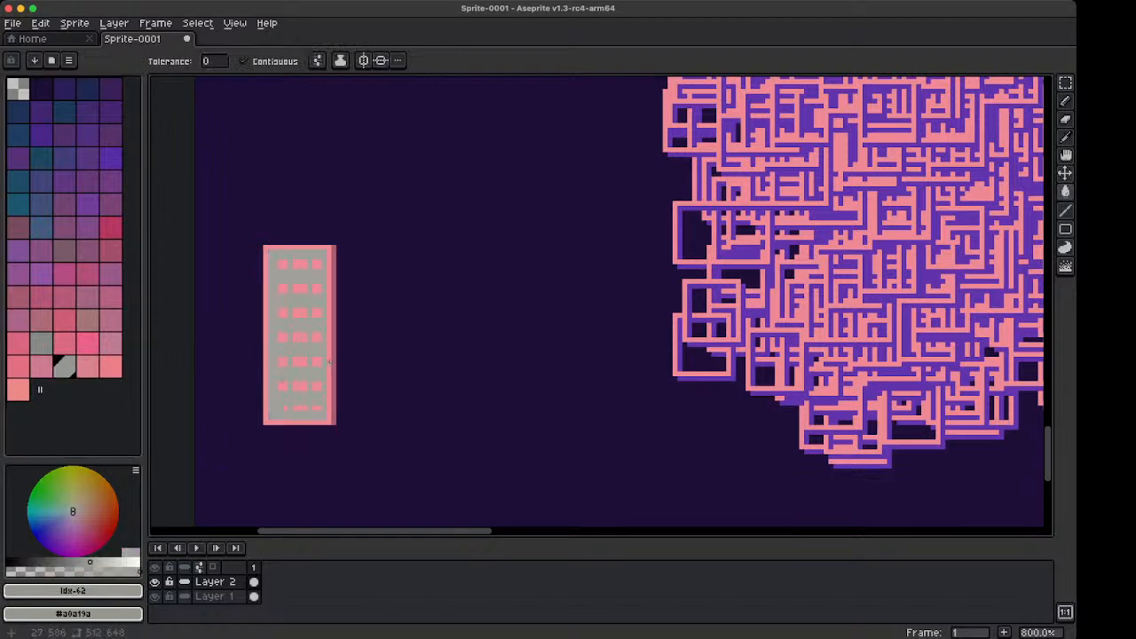
key(ctrl+z)
key(ctrl+z)
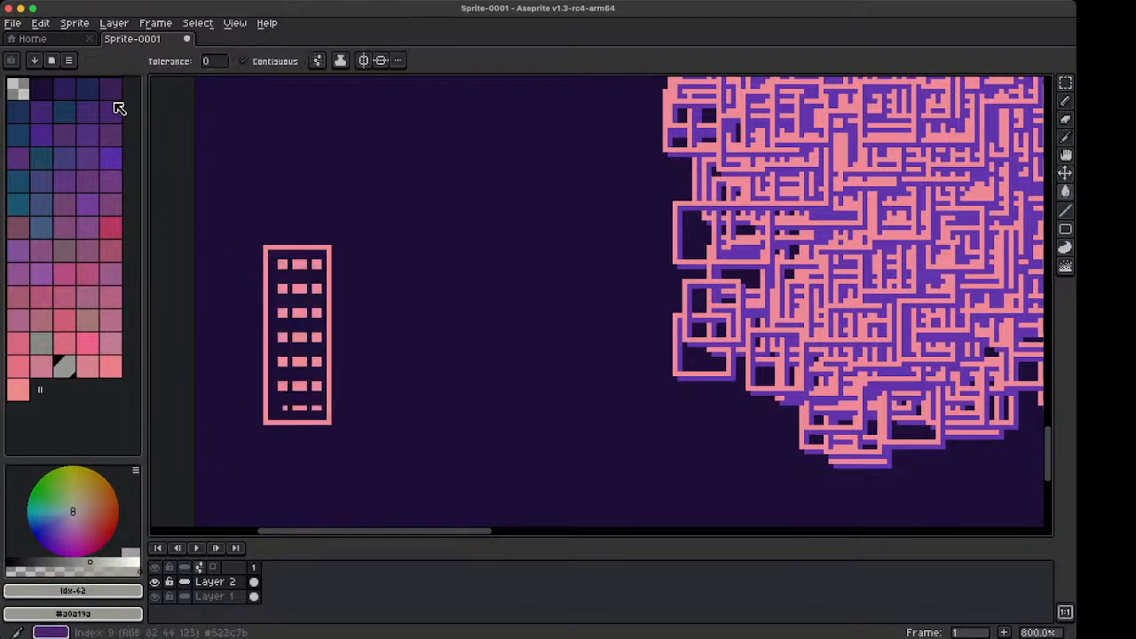
Bucket-fill the tower's front with purple idx-8 and draw a rose idx-45 shaded side wall along its right edge
click(83, 109)
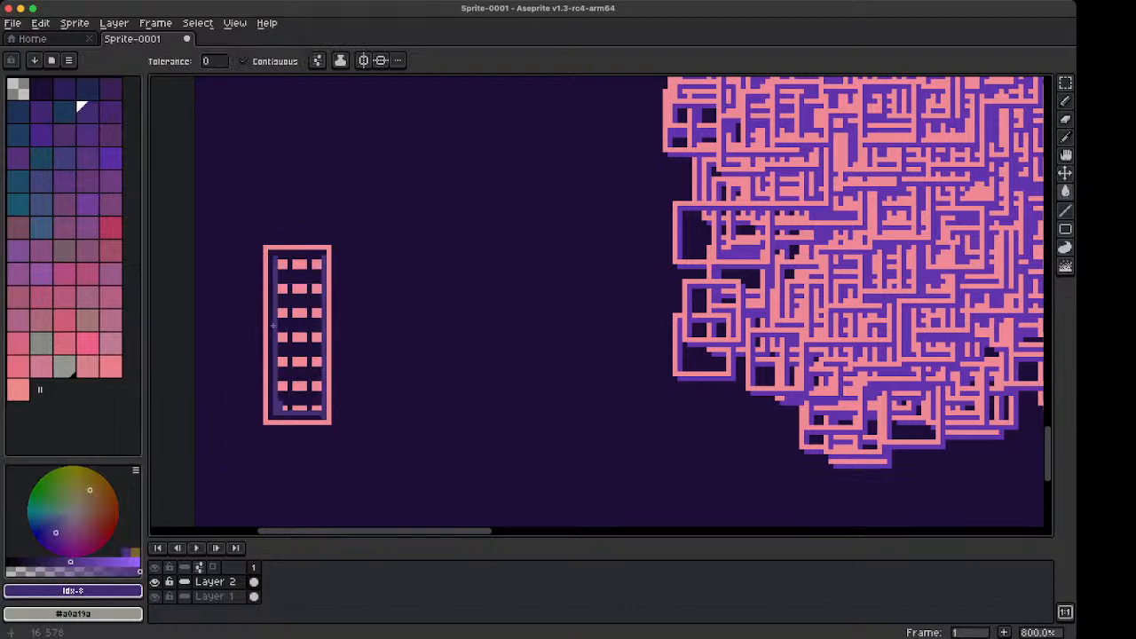
click(309, 329)
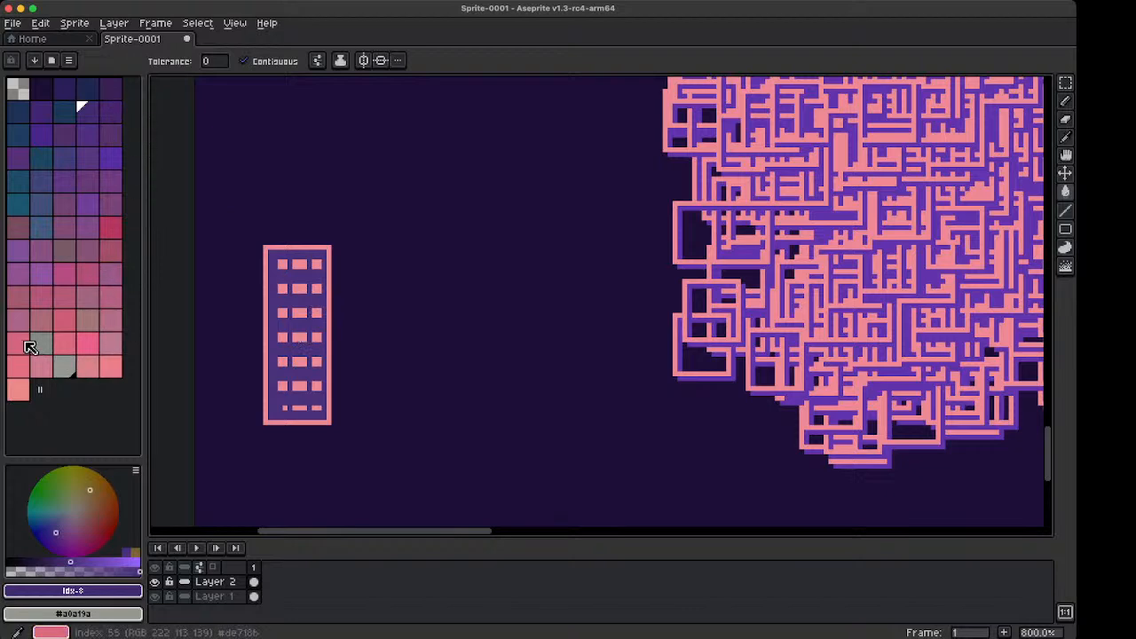
click(21, 296)
key(b)
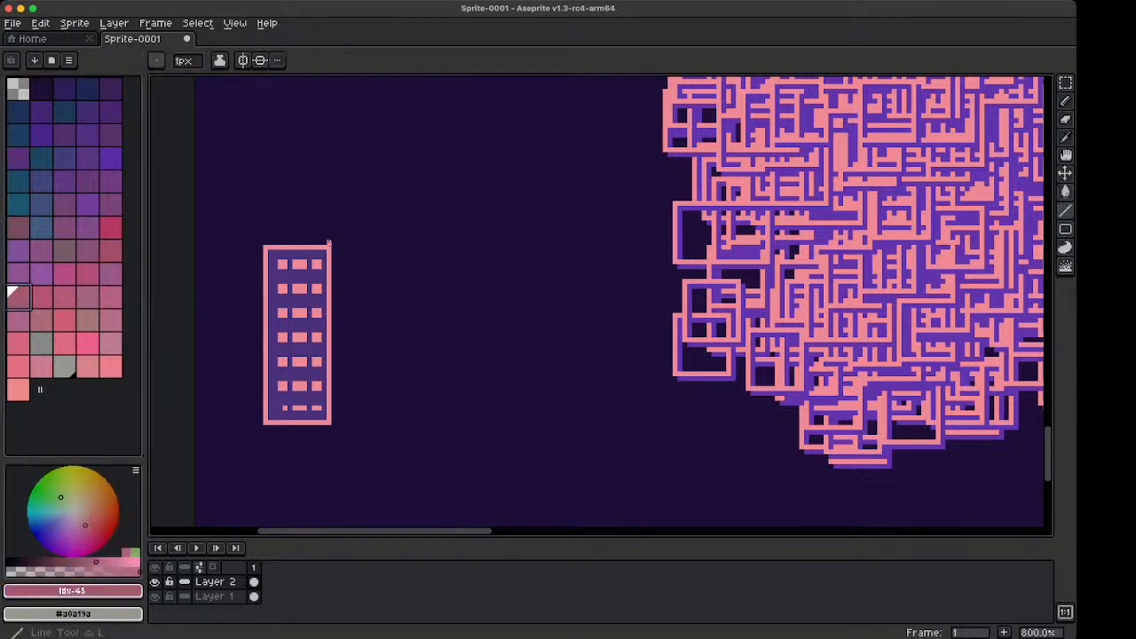
drag(328, 248, 332, 421)
drag(334, 251, 333, 424)
drag(338, 257, 338, 425)
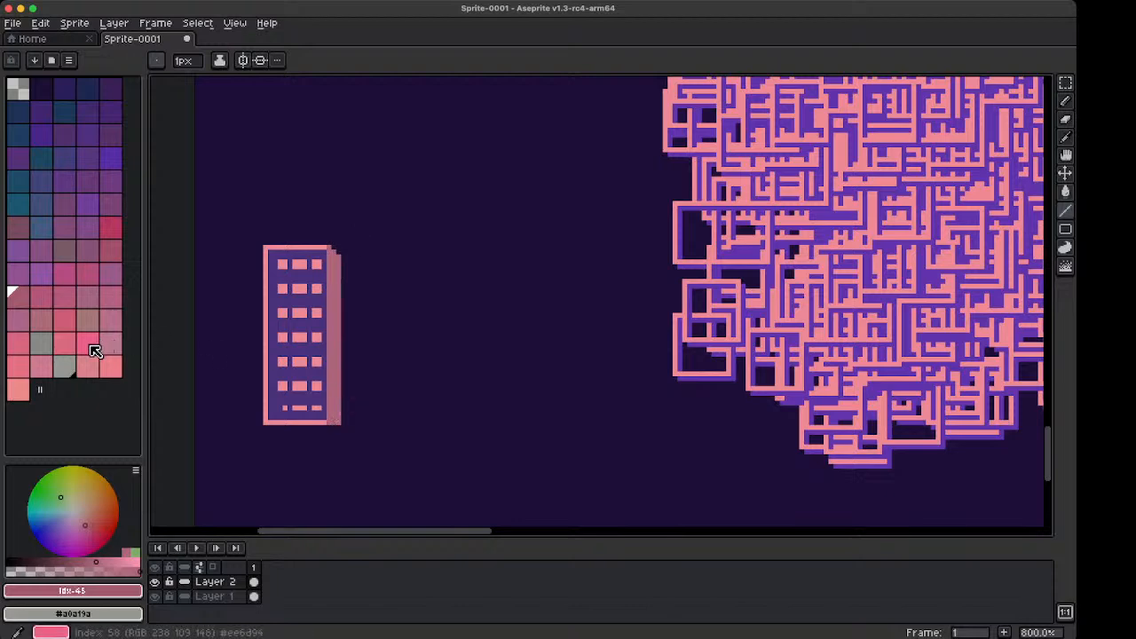
Paint a column of small dark purple idx-4 windows down the tower's rose side wall, one per floor
click(111, 88)
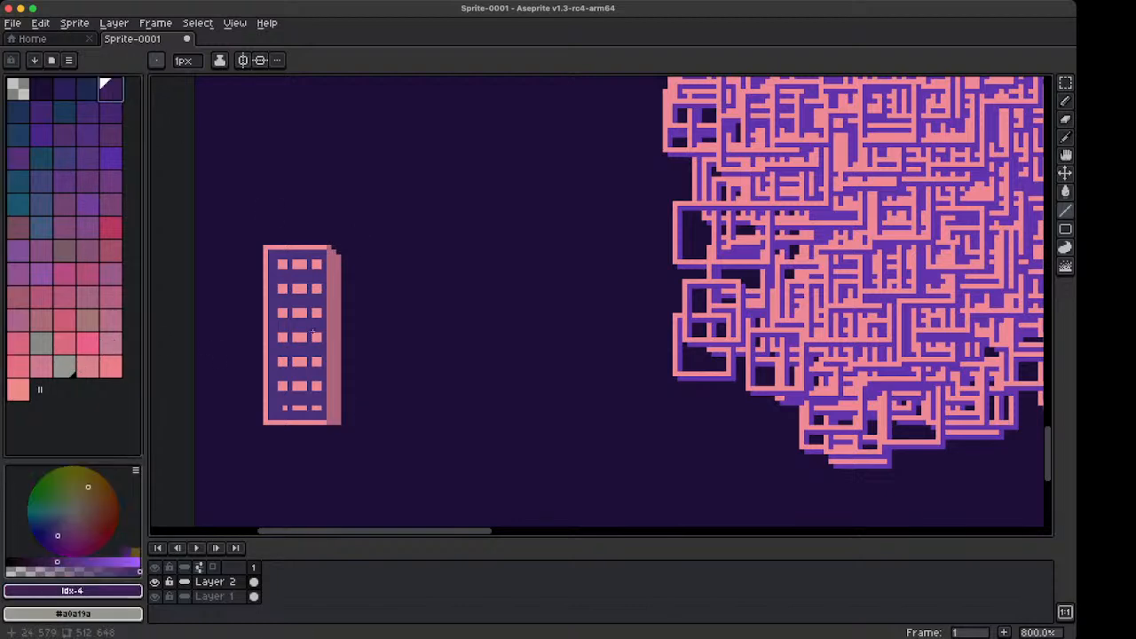
click(333, 385)
click(334, 360)
click(333, 337)
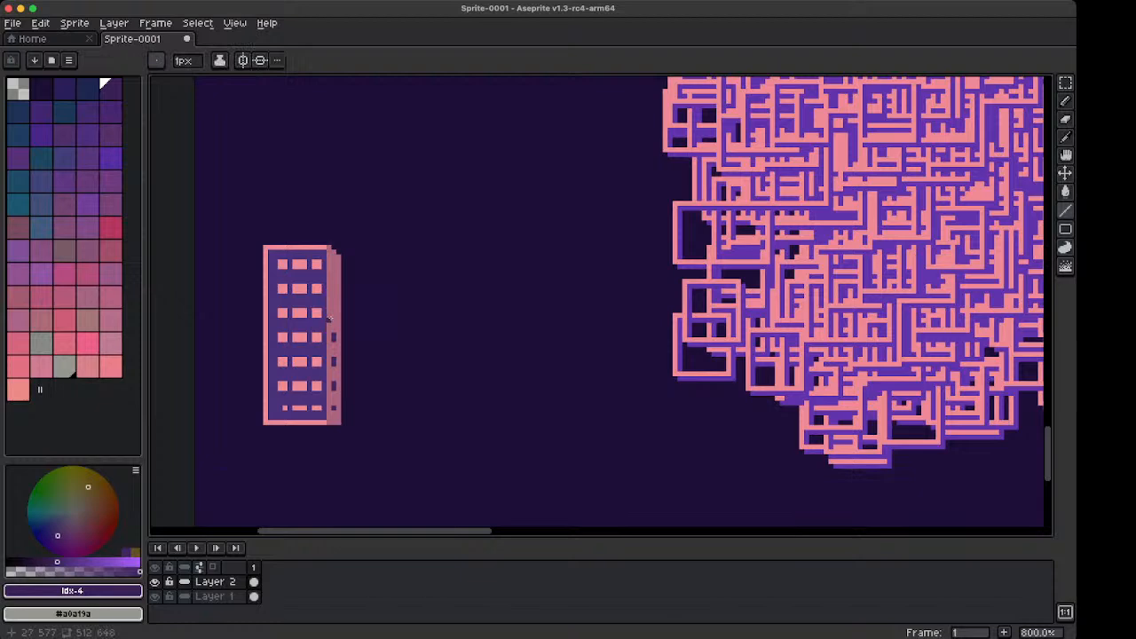
scroll(337, 315, up, 1)
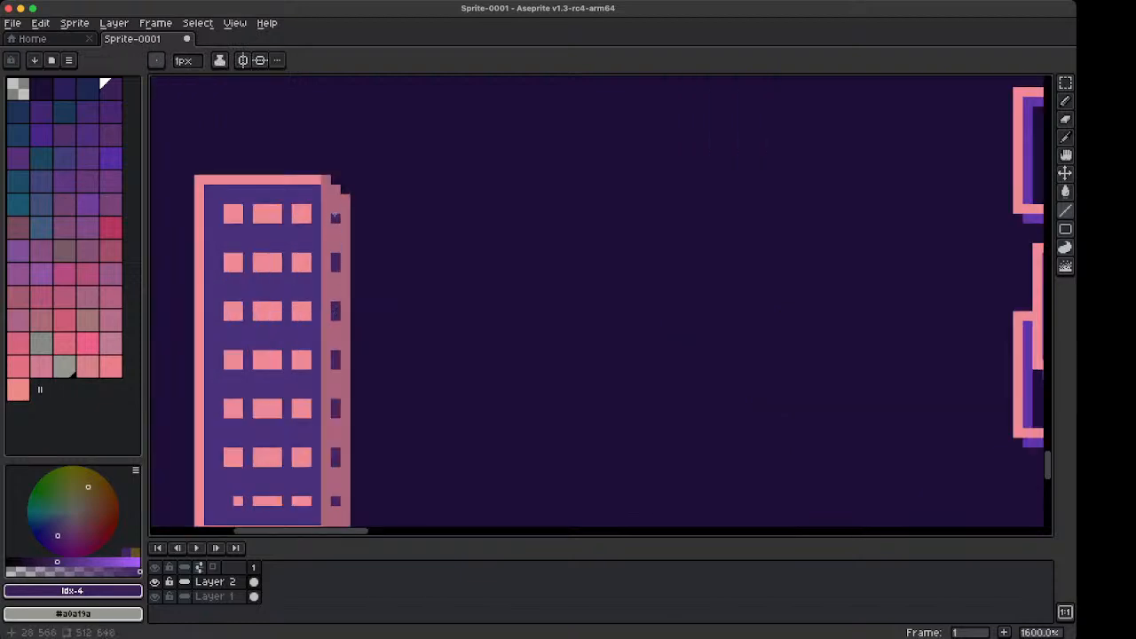
Make a custom brush from the finished tower and stamp copies around it in the canvas's lower-left corner, undoing one stray stroke
scroll(363, 227, down, 6)
scroll(345, 255, up, 3)
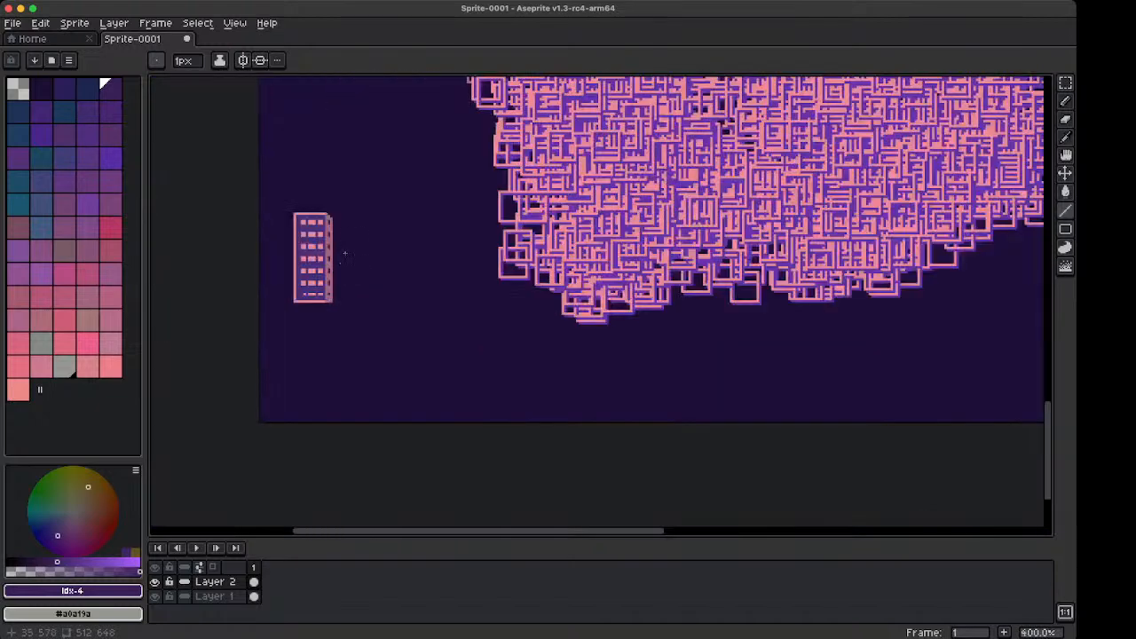
key(m)
mouse_move(282, 202)
mouse_down()
mouse_move(367, 332)
mouse_move(351, 302)
mouse_move(377, 293)
mouse_up()
key(super+b)
click(296, 357)
click(338, 332)
click(368, 244)
mouse_move(298, 271)
mouse_down()
mouse_move(379, 271)
mouse_move(386, 321)
mouse_move(340, 354)
mouse_move(485, 284)
mouse_up()
key(super+z)
click(440, 278)
click(407, 246)
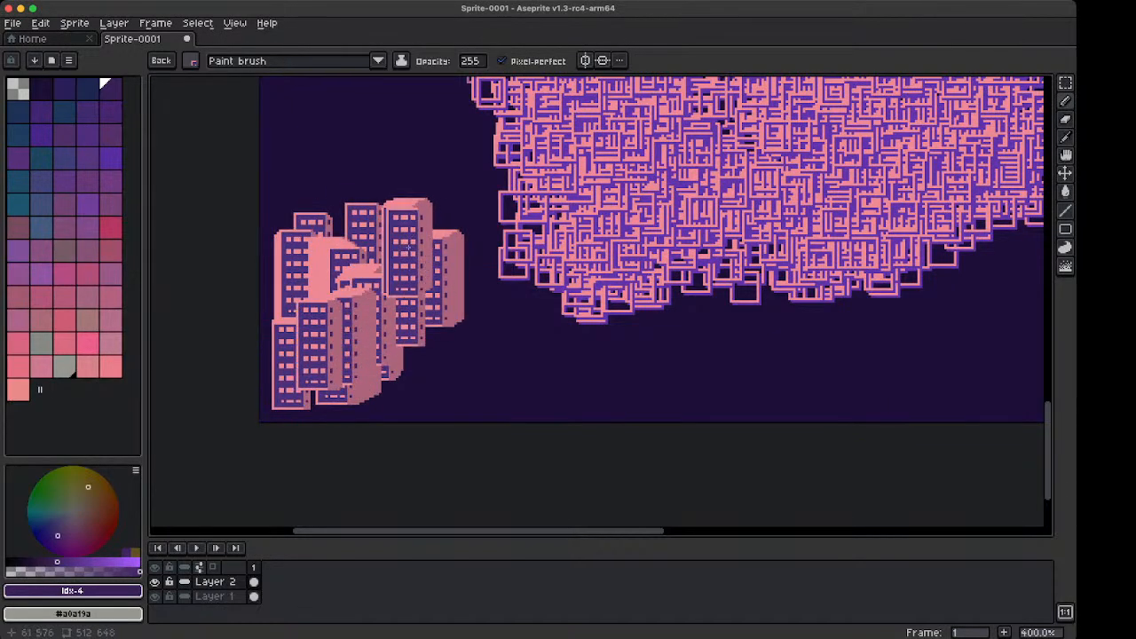
Thicken the tower cluster with more overlapping stamps and smeared strokes that extend the buildings diagonally
click(329, 313)
click(380, 278)
mouse_move(391, 227)
mouse_down()
mouse_move(379, 281)
mouse_move(310, 319)
mouse_move(433, 266)
mouse_move(442, 306)
mouse_move(486, 345)
mouse_up()
click(311, 320)
mouse_move(453, 277)
mouse_down()
mouse_move(421, 277)
mouse_move(374, 331)
mouse_move(396, 320)
mouse_move(327, 342)
mouse_up()
click(446, 277)
click(441, 304)
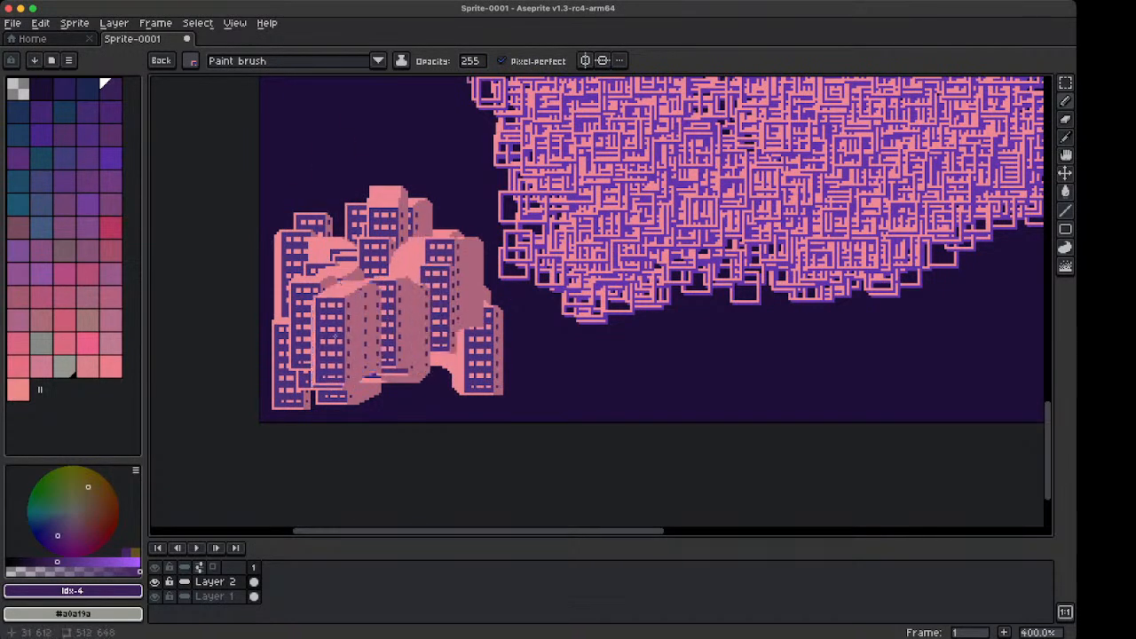
drag(446, 190, 402, 226)
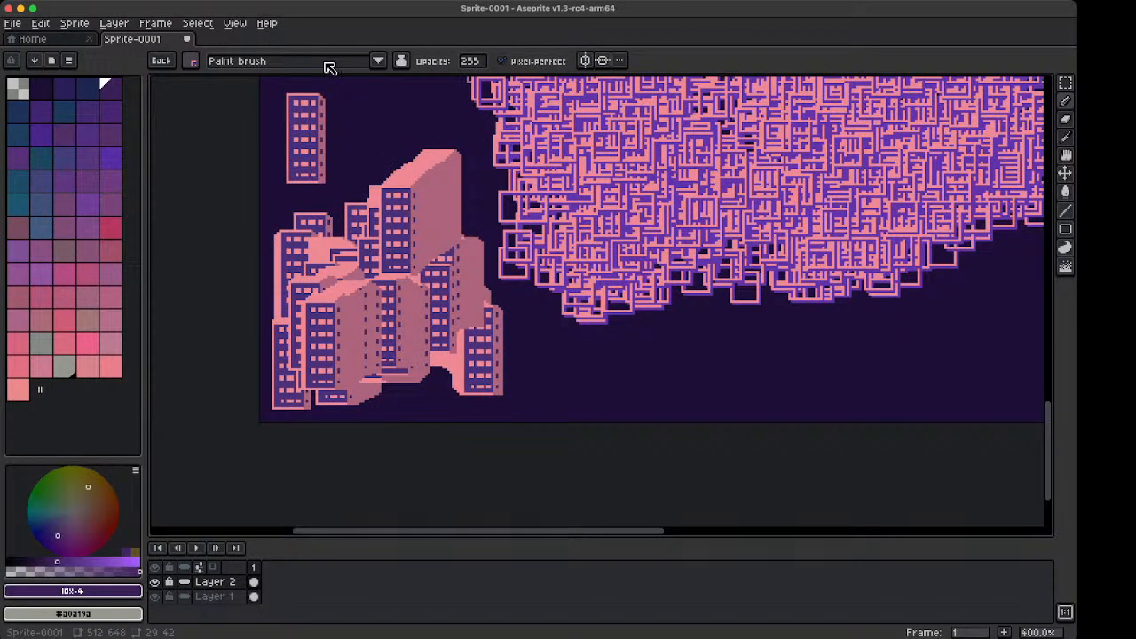
Set the pattern mode to Pattern aligned to destination and paint aligned towers over the cluster down to the canvas's bottom edge
click(329, 90)
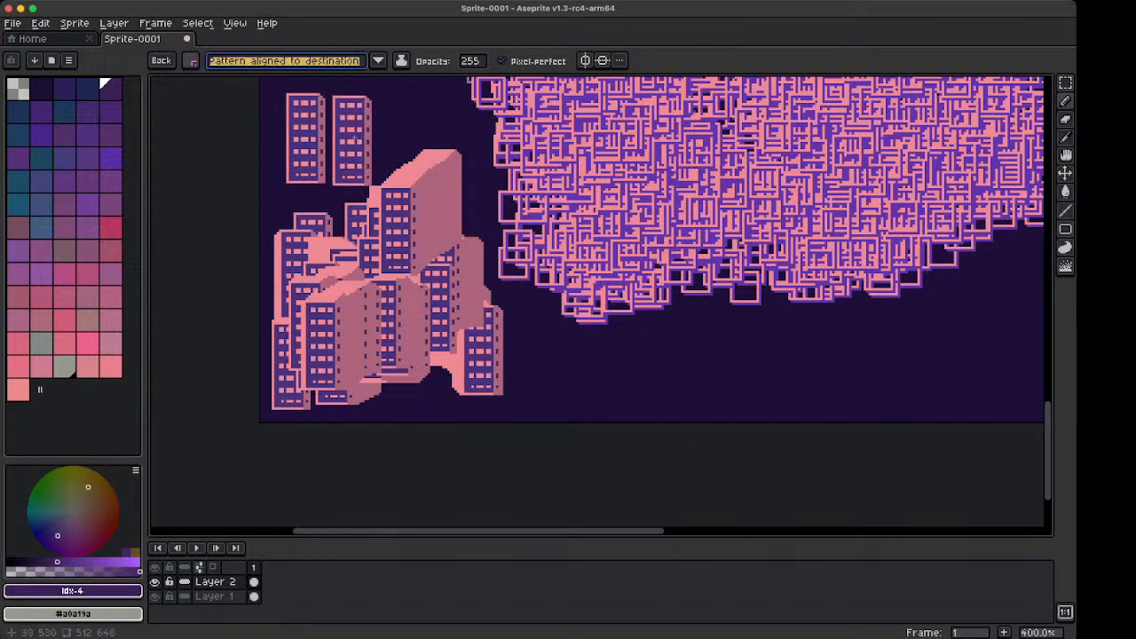
click(309, 166)
key(super+z)
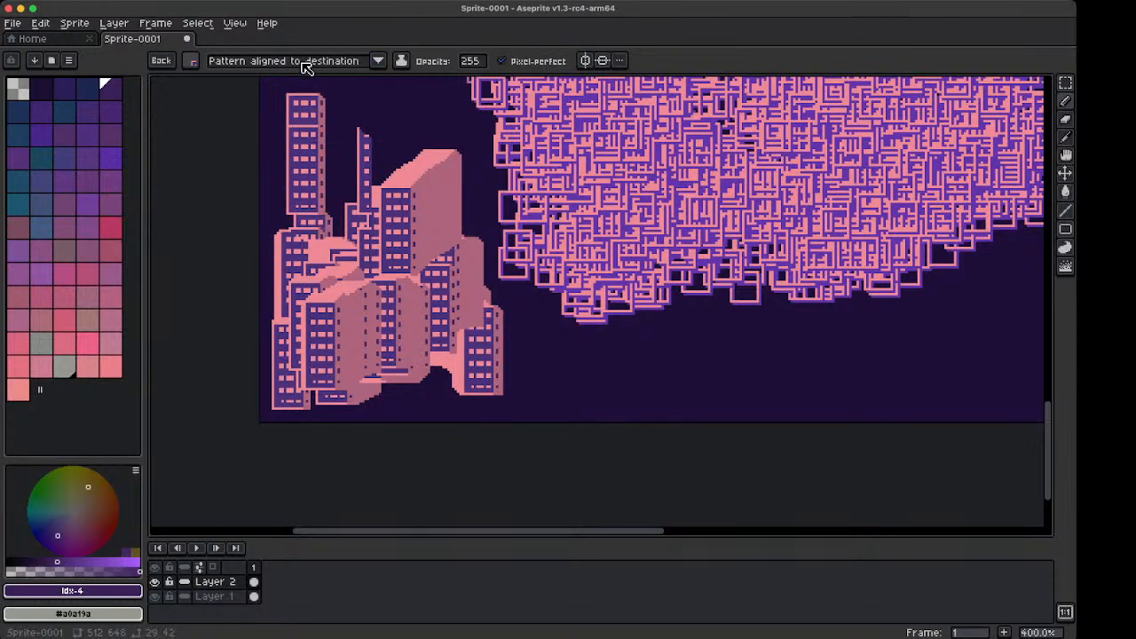
mouse_move(306, 191)
mouse_down()
mouse_move(360, 222)
mouse_move(286, 308)
mouse_move(308, 349)
mouse_move(478, 344)
mouse_up()
click(373, 380)
click(297, 381)
click(425, 375)
click(466, 380)
click(502, 394)
Switch to the Spray tool, raise its speed to 26 and spray aligned towers across the lower-left half of the canvas
key(shift+b)
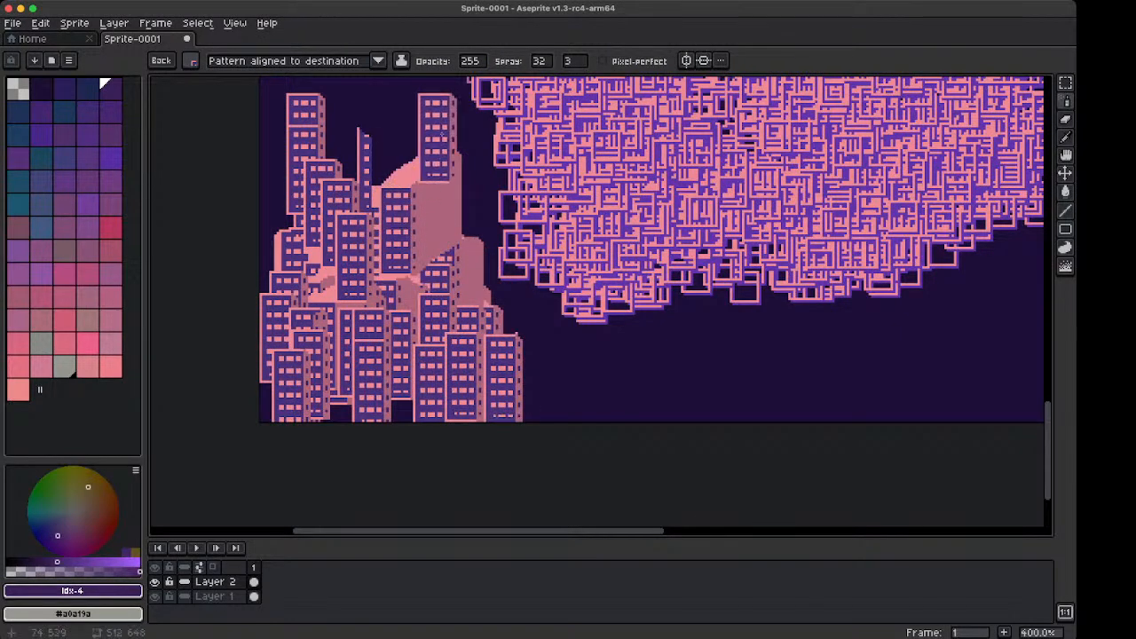
mouse_move(388, 212)
mouse_down()
mouse_move(295, 217)
mouse_move(368, 282)
mouse_move(434, 286)
mouse_move(469, 341)
mouse_move(489, 328)
mouse_move(490, 346)
mouse_move(566, 302)
mouse_move(601, 329)
mouse_move(561, 227)
mouse_move(581, 129)
mouse_up()
scroll(441, 269, down, 3)
scroll(472, 249, up, 1)
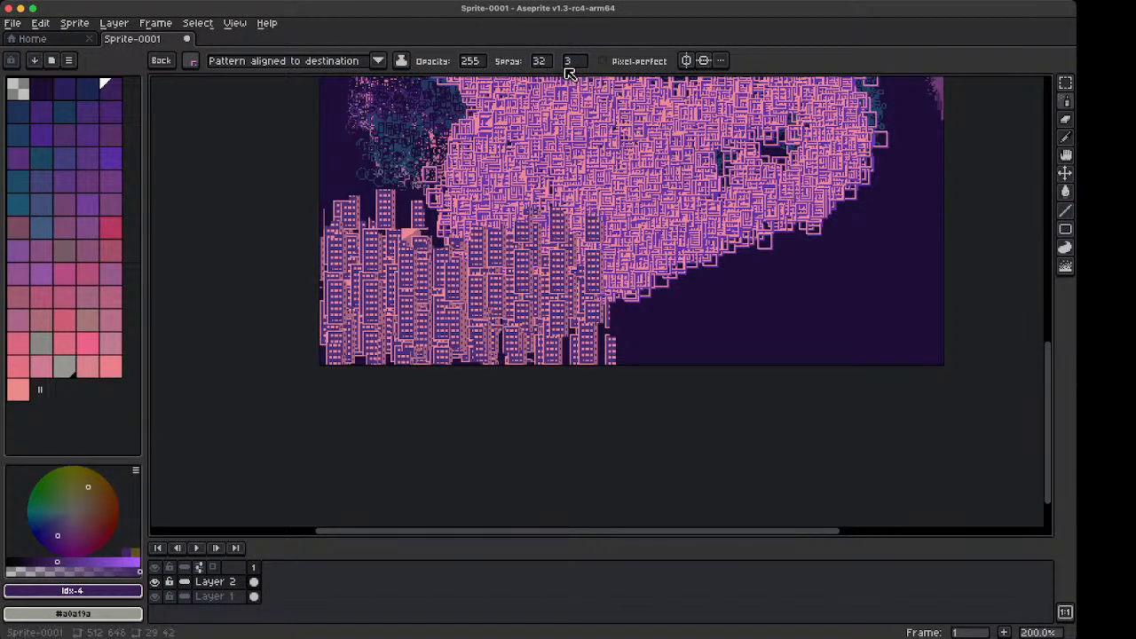
mouse_move(502, 211)
mouse_down()
mouse_move(457, 271)
mouse_move(497, 315)
mouse_move(586, 297)
mouse_move(447, 300)
mouse_move(524, 316)
mouse_up()
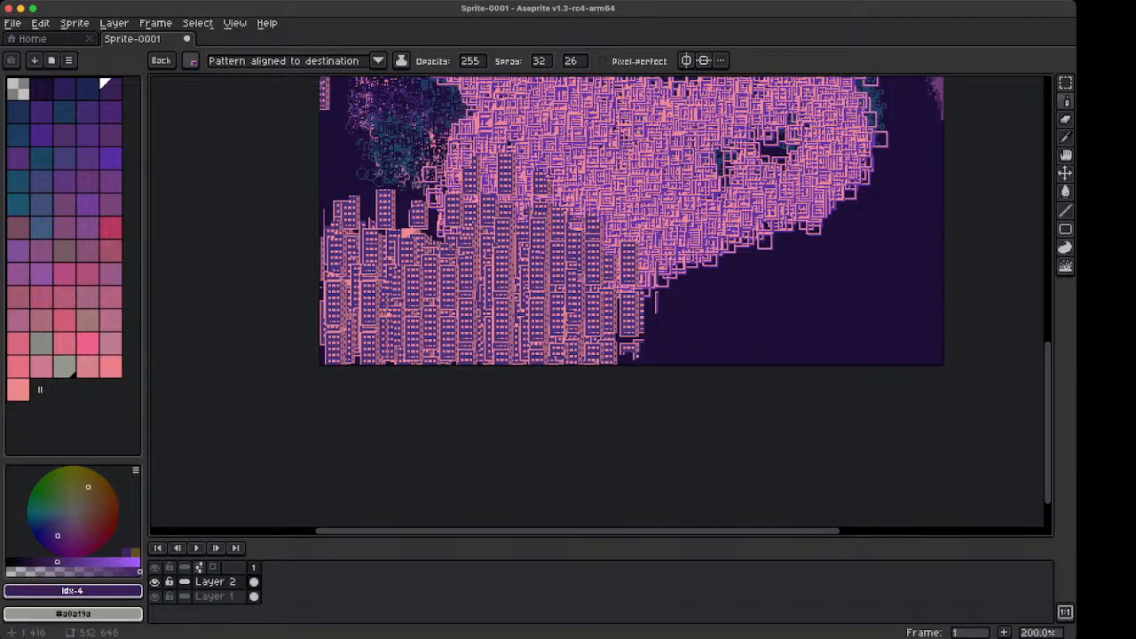
Set the pattern mode to Paint brush and spray a dense skyline of towers across the canvas's lower part to its right edge
click(309, 114)
mouse_move(452, 263)
mouse_down()
mouse_move(357, 293)
mouse_move(453, 334)
mouse_move(591, 348)
mouse_up()
mouse_move(655, 302)
mouse_down()
mouse_move(577, 240)
mouse_move(675, 293)
mouse_move(639, 328)
mouse_move(702, 191)
mouse_move(688, 168)
mouse_move(746, 266)
mouse_move(737, 320)
mouse_move(790, 169)
mouse_move(799, 267)
mouse_move(853, 302)
mouse_move(763, 346)
mouse_up()
mouse_move(827, 246)
mouse_down()
mouse_move(847, 144)
mouse_move(901, 262)
mouse_move(885, 351)
mouse_up()
drag(891, 201, 790, 270)
mouse_move(816, 191)
mouse_down()
mouse_move(808, 222)
mouse_move(848, 332)
mouse_move(708, 451)
mouse_up()
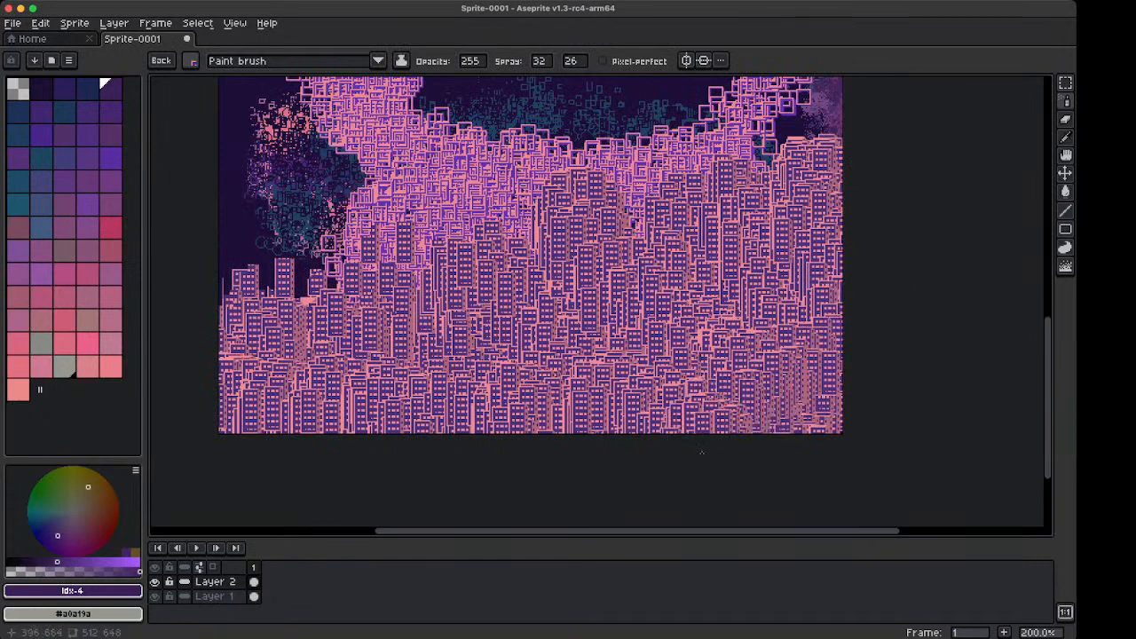
mouse_move(693, 160)
mouse_down()
mouse_move(662, 178)
mouse_move(598, 268)
mouse_move(444, 419)
mouse_up()
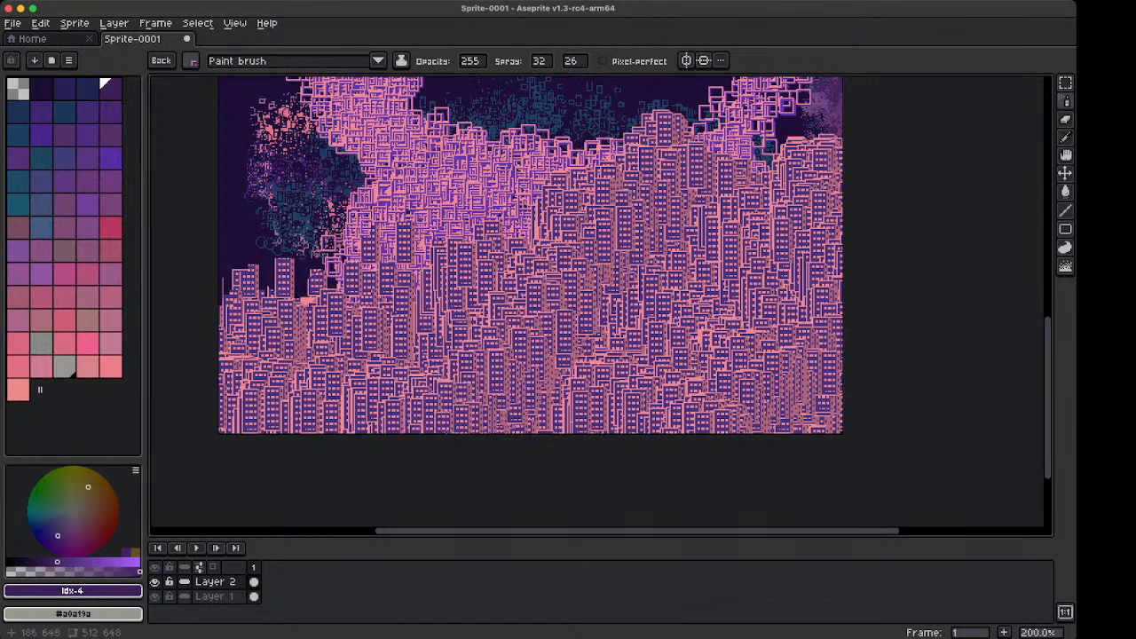
drag(581, 293, 579, 430)
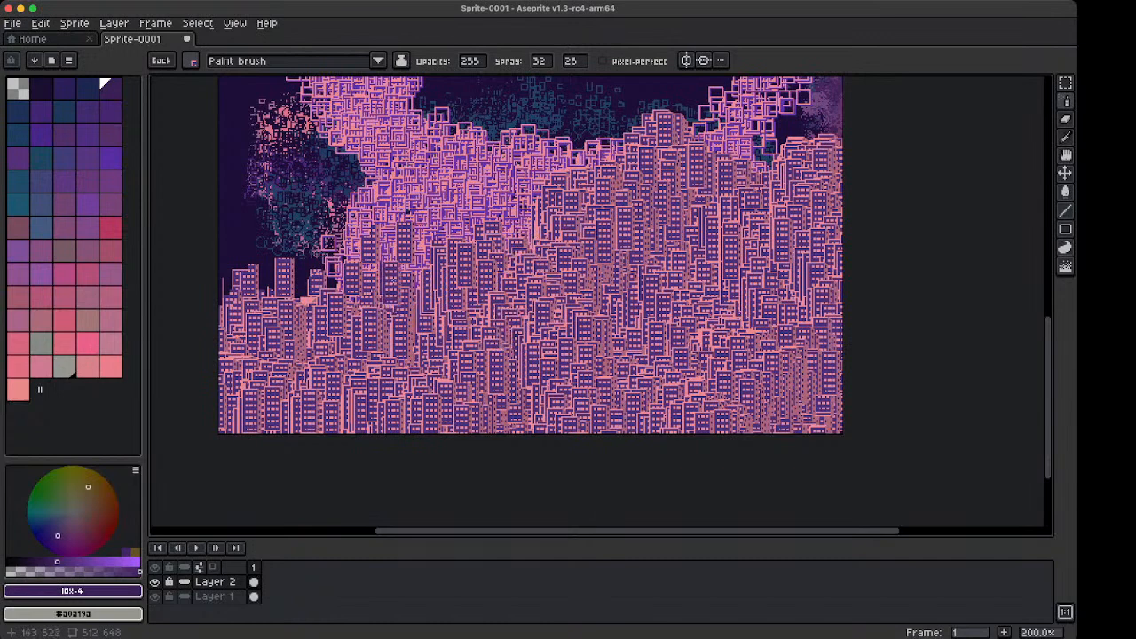
Drop the custom brush, try a Paint Bucket fill of the dark background with purple idx-4, and undo it
key(Escape)
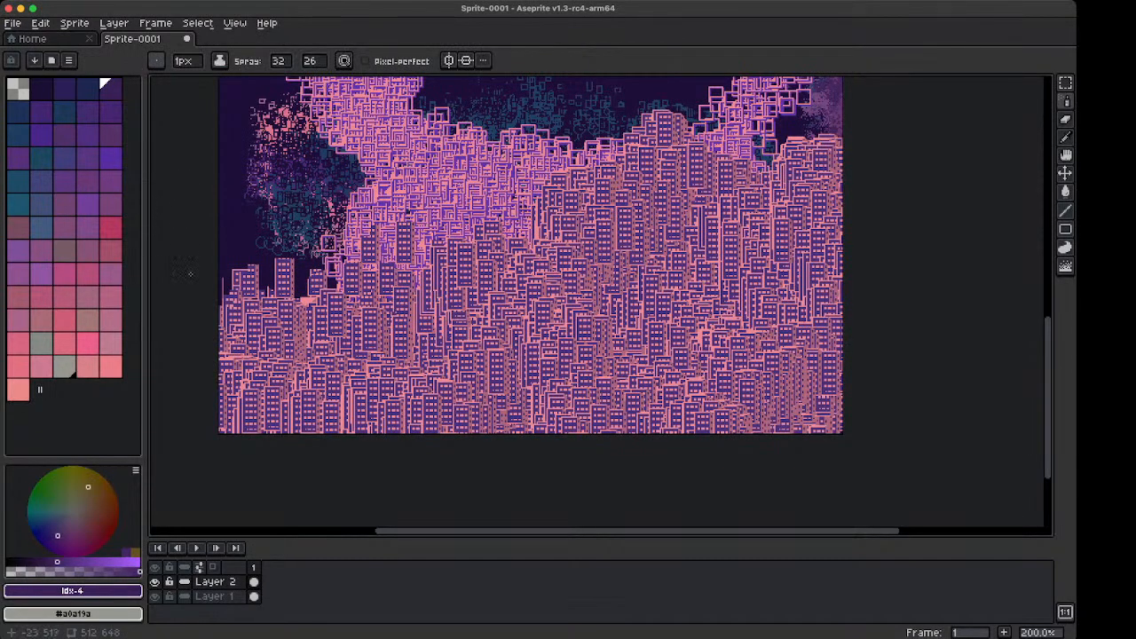
key(g)
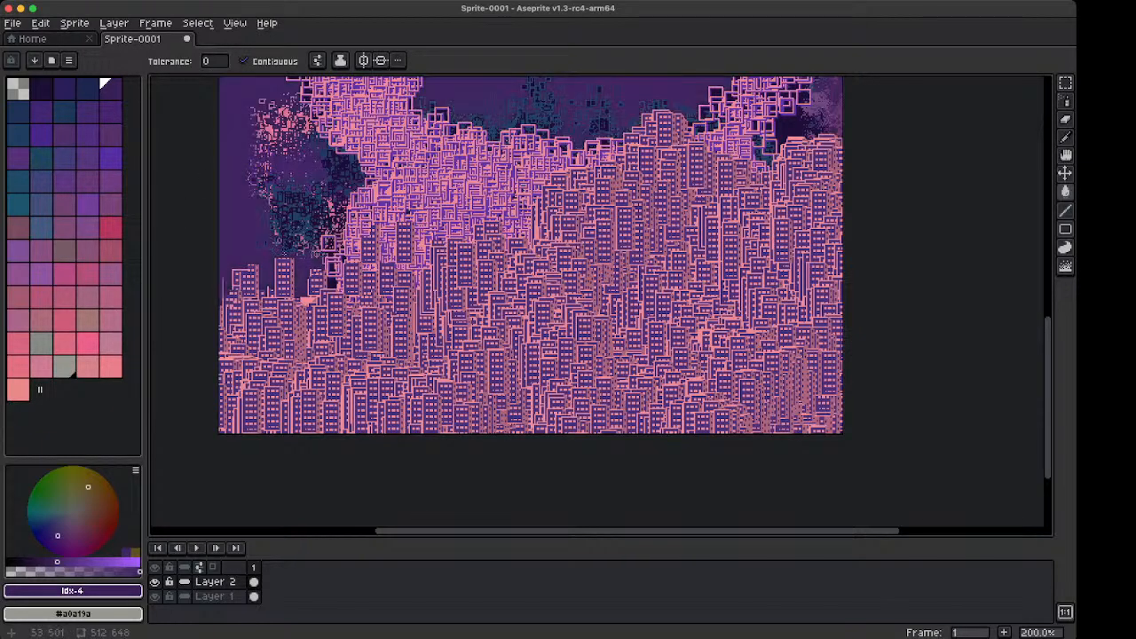
click(403, 364)
key(super+z)
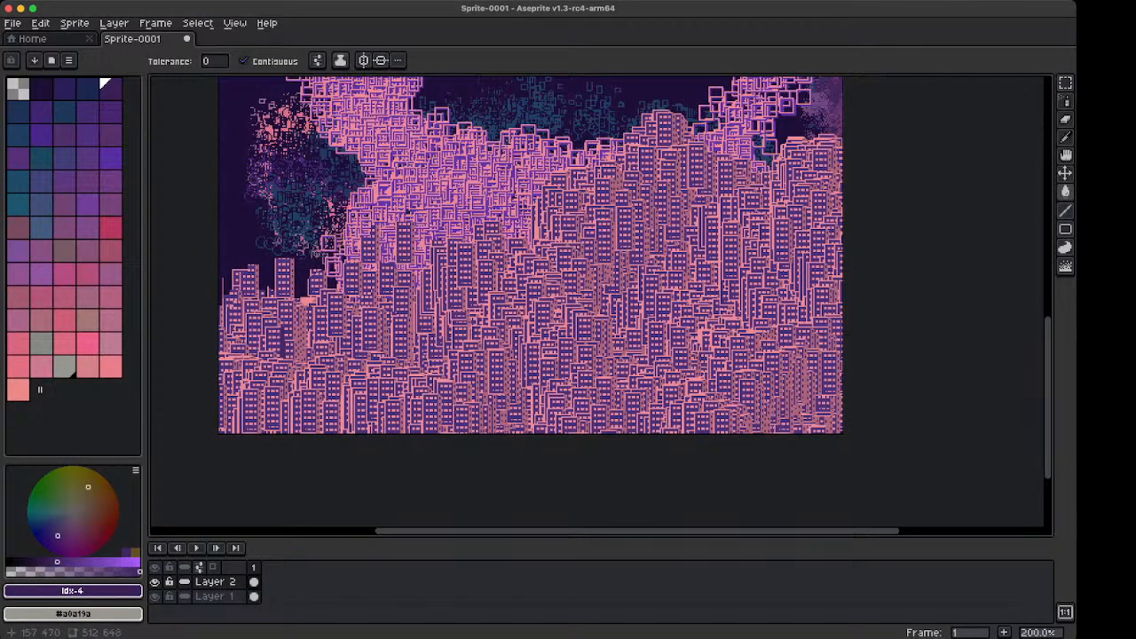
key(space)
mouse_move(349, 175)
mouse_down()
mouse_move(383, 388)
mouse_move(368, 452)
mouse_up()
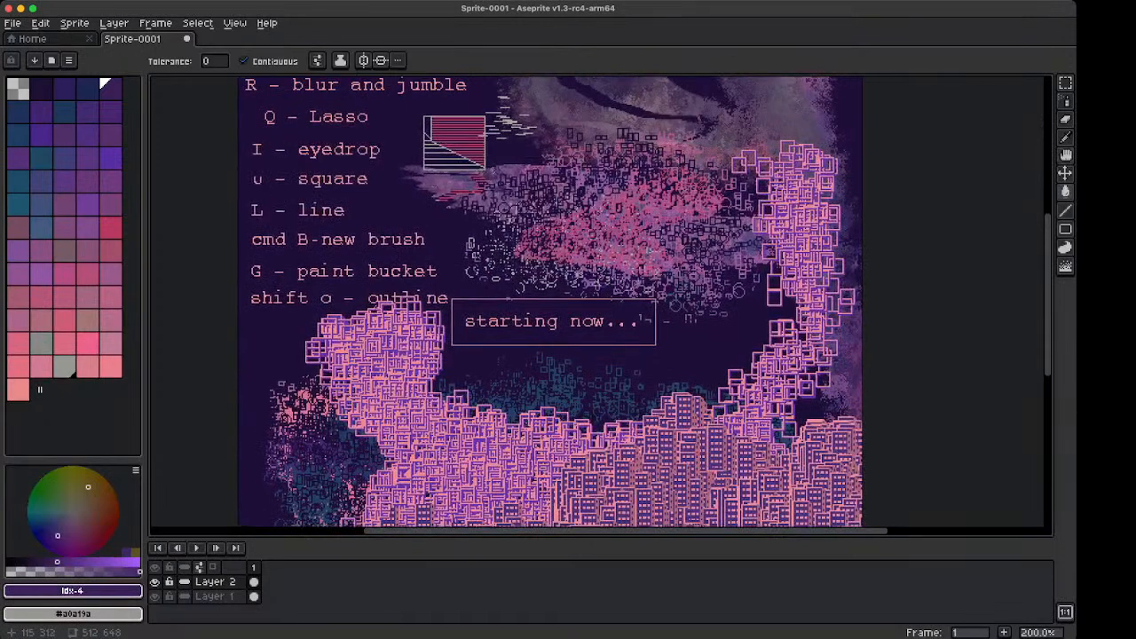
key(m)
drag(283, 316, 447, 288)
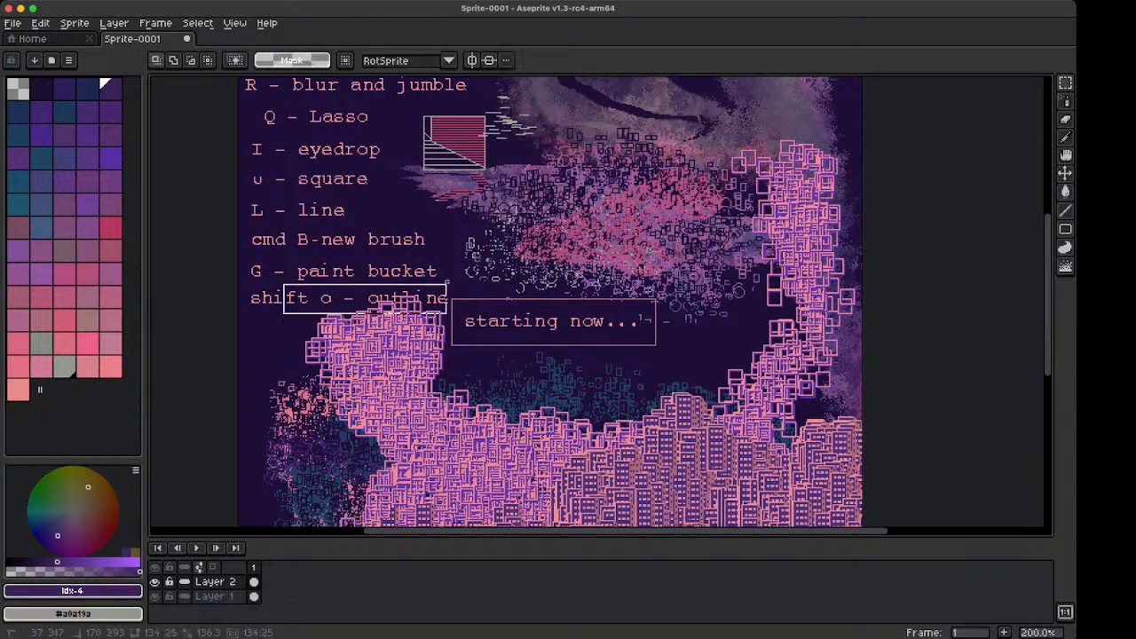
key(Delete)
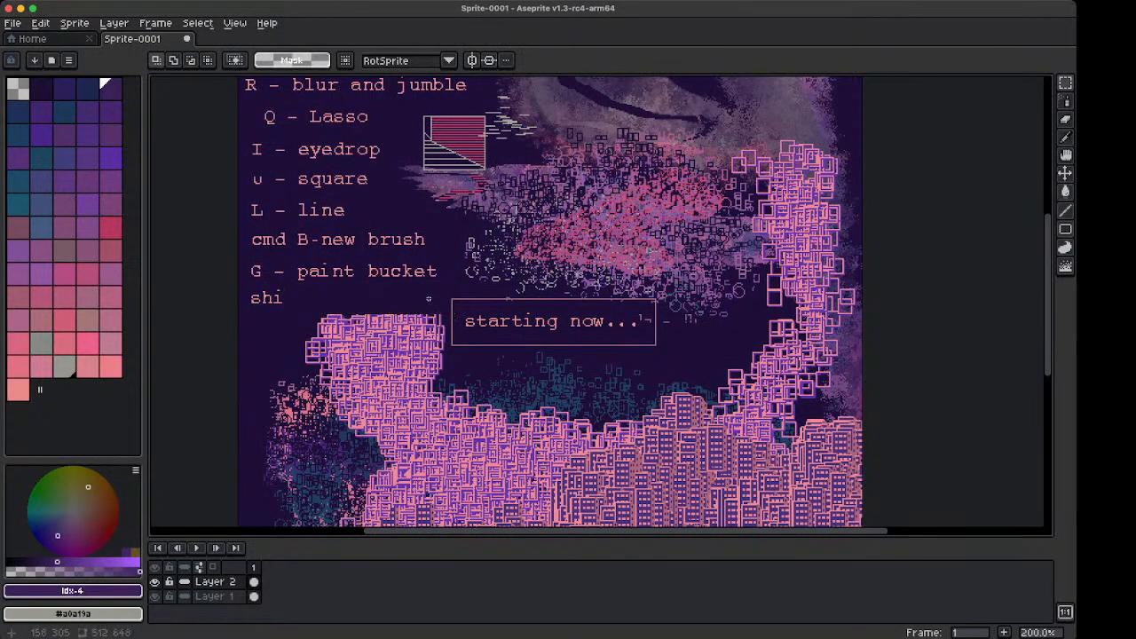
key(super+z)
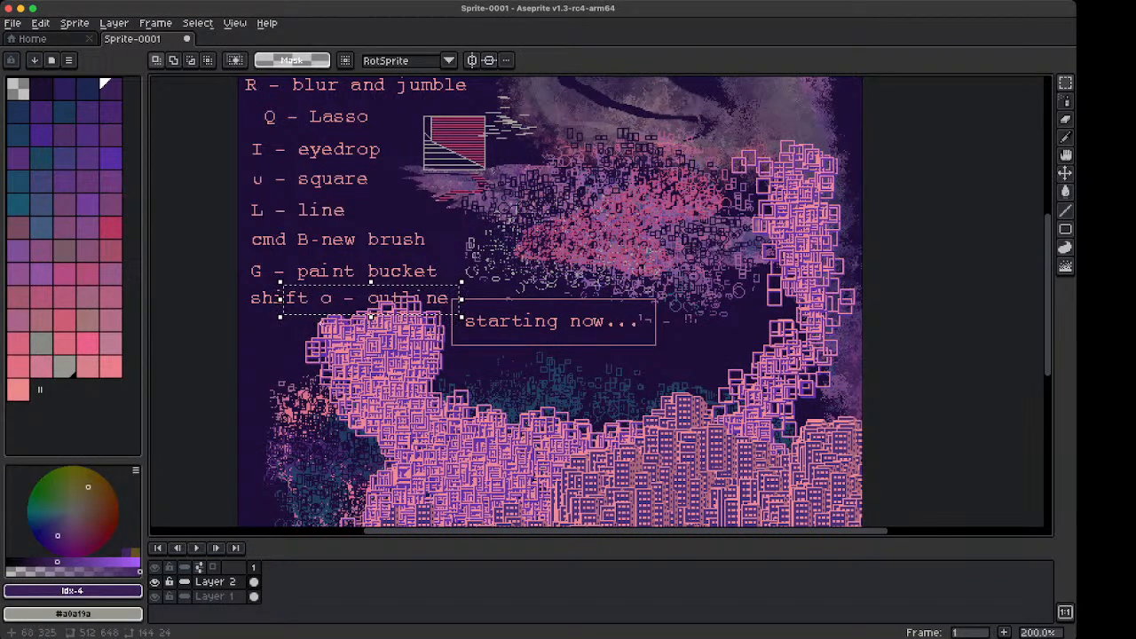
Delete the top of the pink block mass just below the "shift o" line, along with the overlapped word "outline"
drag(249, 306, 452, 370)
key(Delete)
drag(364, 290, 451, 310)
key(Delete)
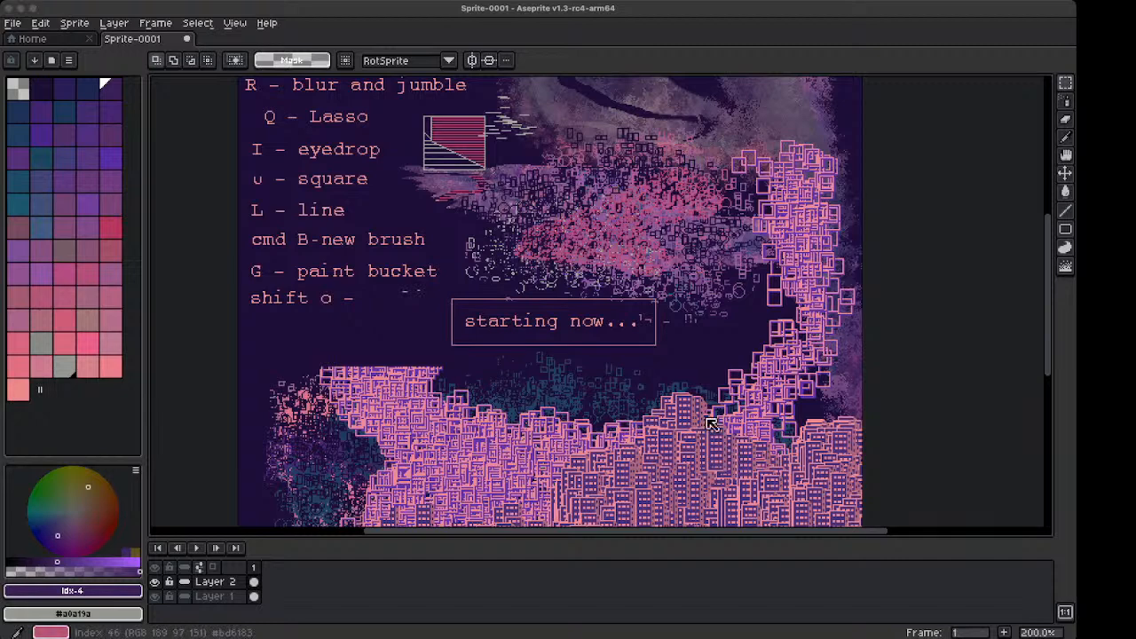
Paste the word "outline" and align it after "shift o -" in the shortcut list
key(super+v)
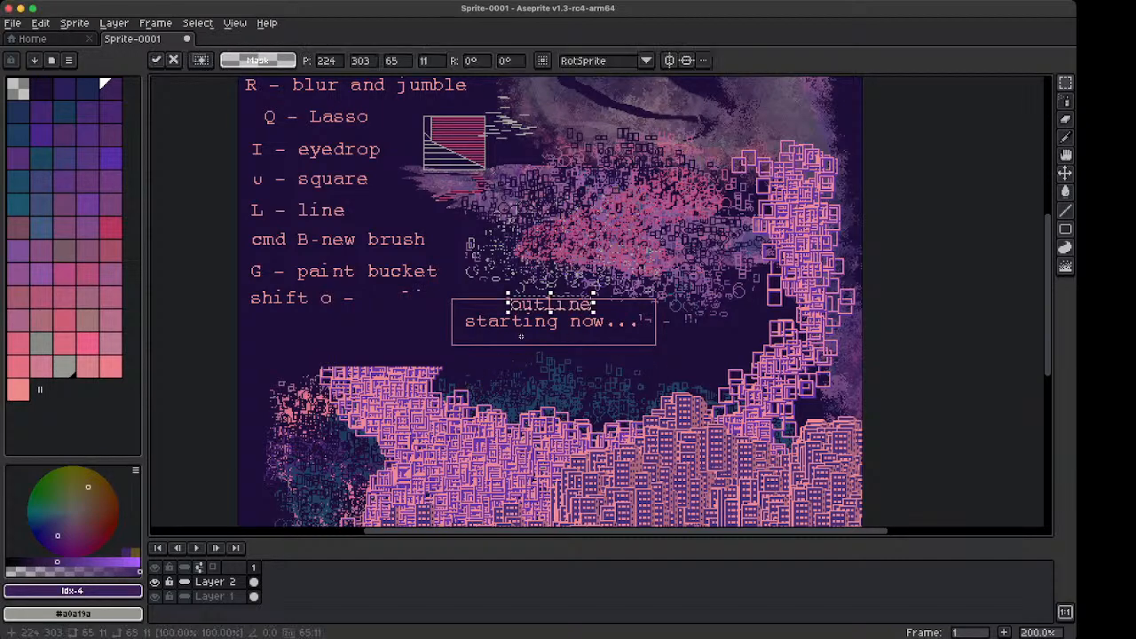
drag(545, 312, 401, 305)
key(Up)
key(Left)
key(Left)
key(Escape)
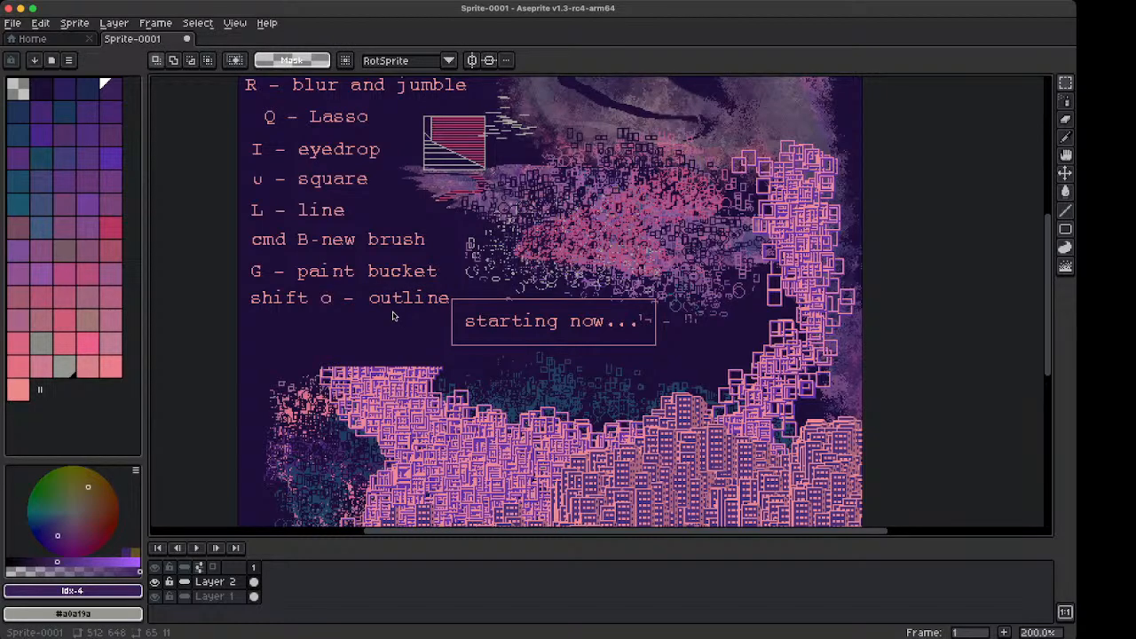
Paste the text "shift G - Dither" and place it directly below the "shift o - outline" line
key(shift+d)
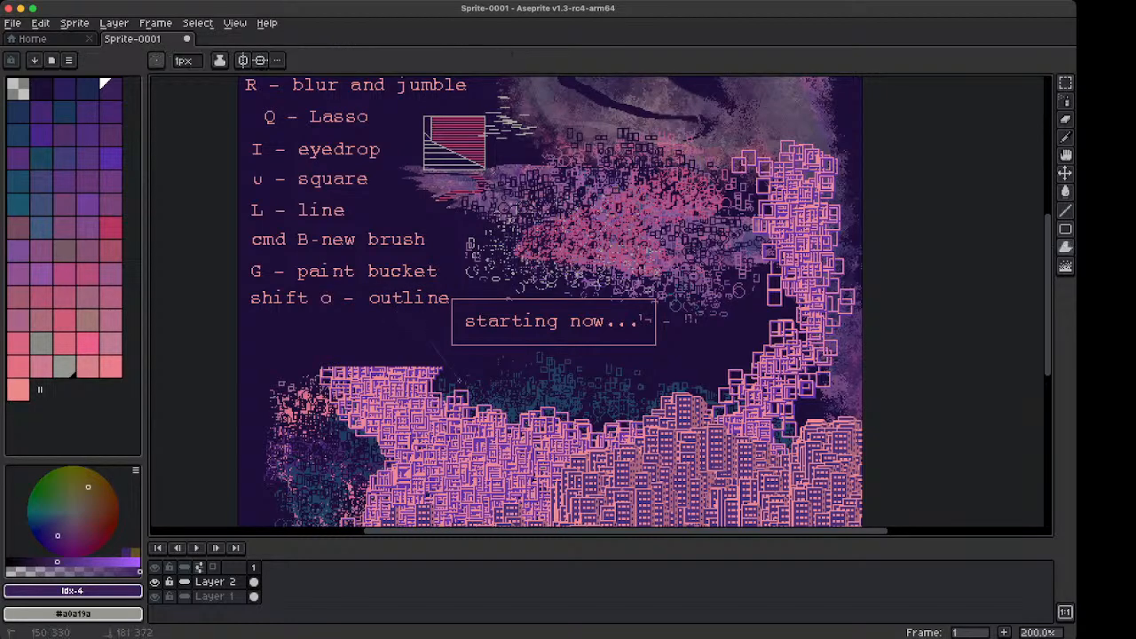
key(g)
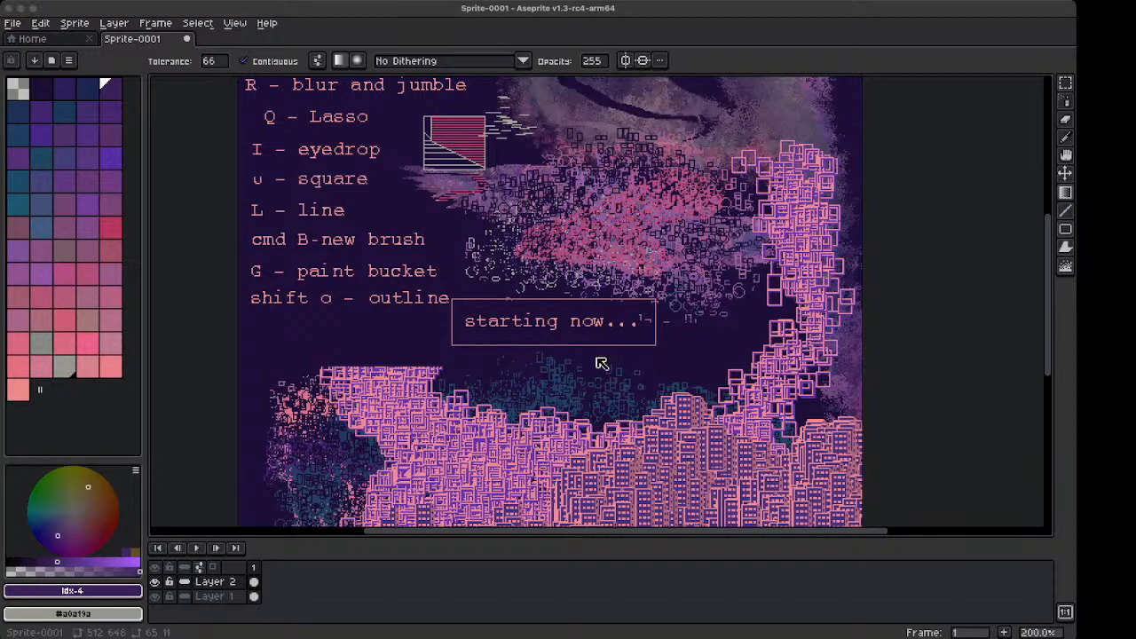
key(super+v)
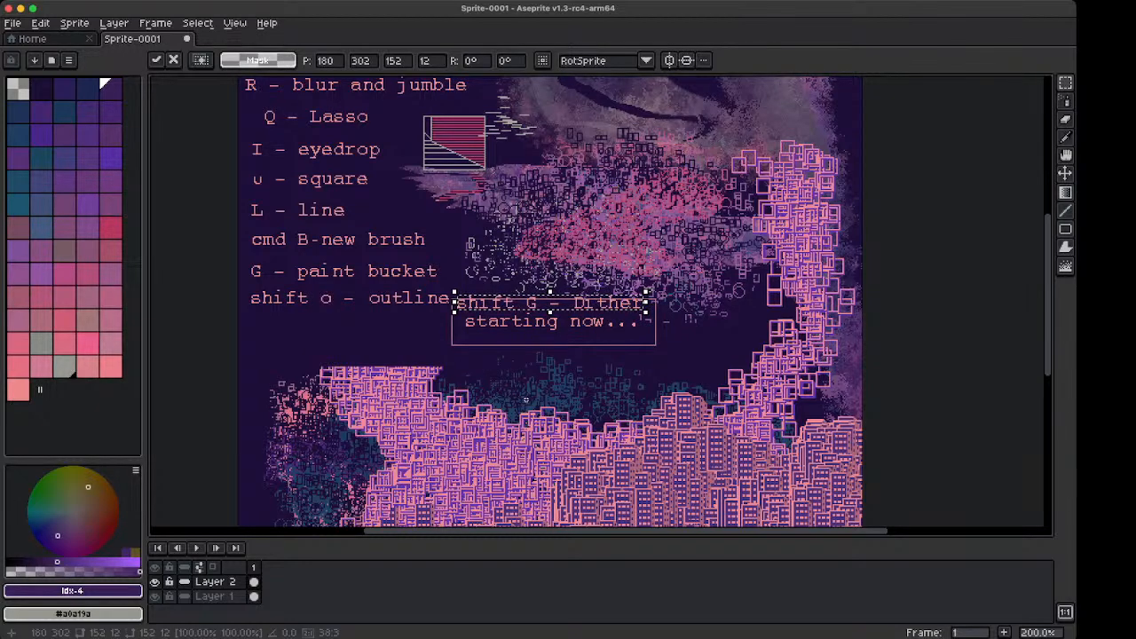
drag(617, 312, 404, 330)
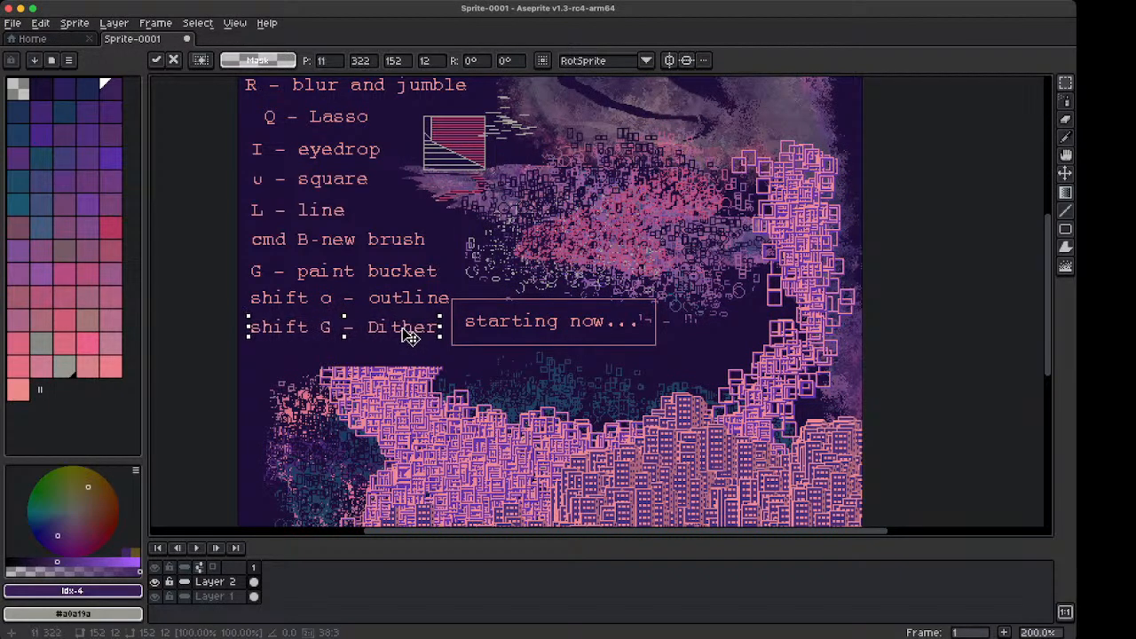
key(super+d)
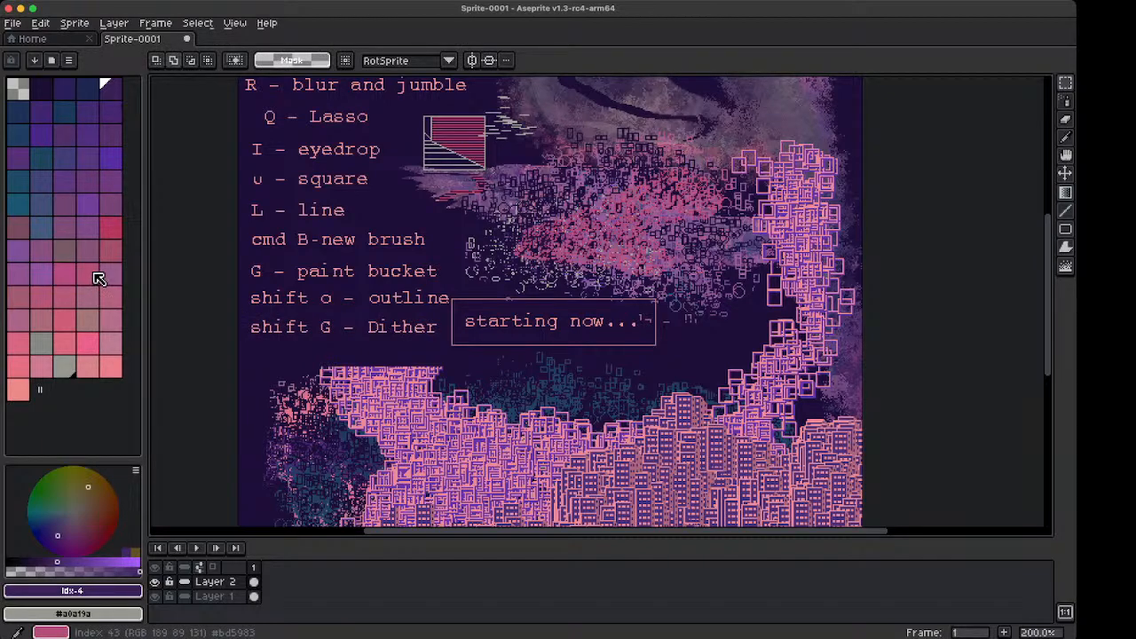
Choose the red palette colour idx-34 as foreground and set the gradient's dithering to Bayer Matrix 4x4
drag(350, 390, 280, 199)
drag(257, 254, 231, 209)
click(103, 230)
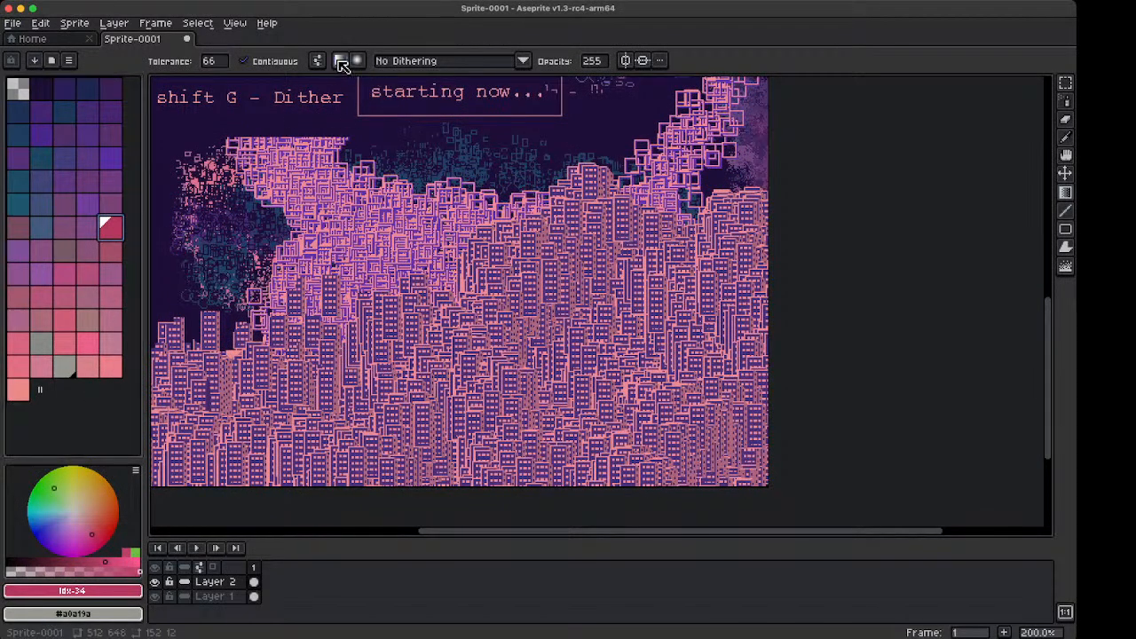
click(423, 173)
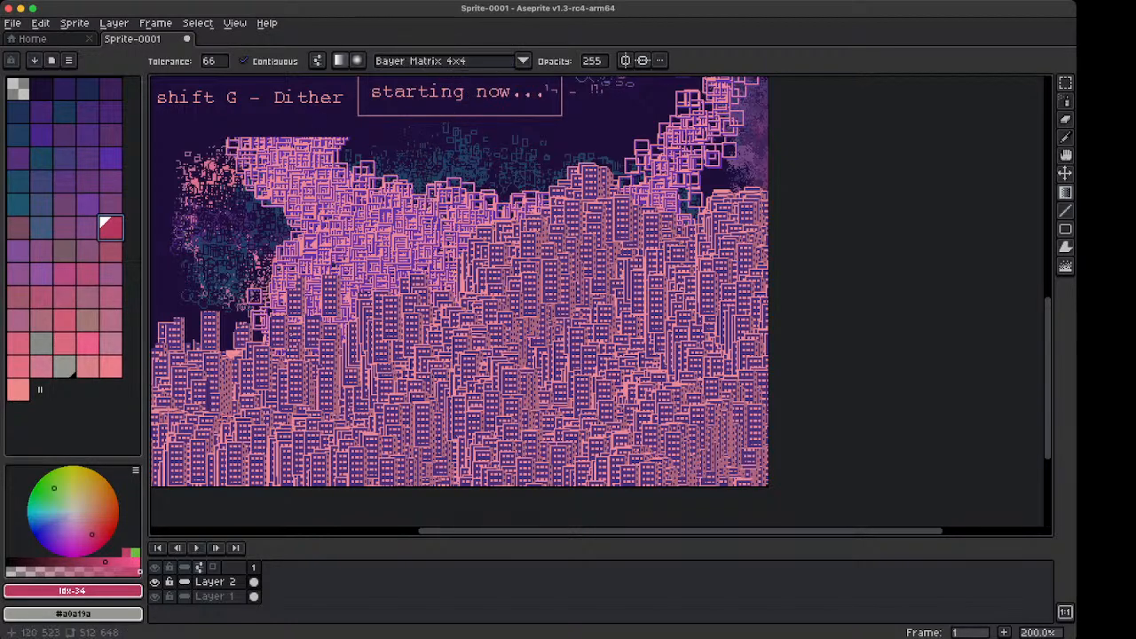
Apply red-to-grey dithered gradients to the buildings and outlines in the left and central parts of the city
click(206, 384)
click(257, 440)
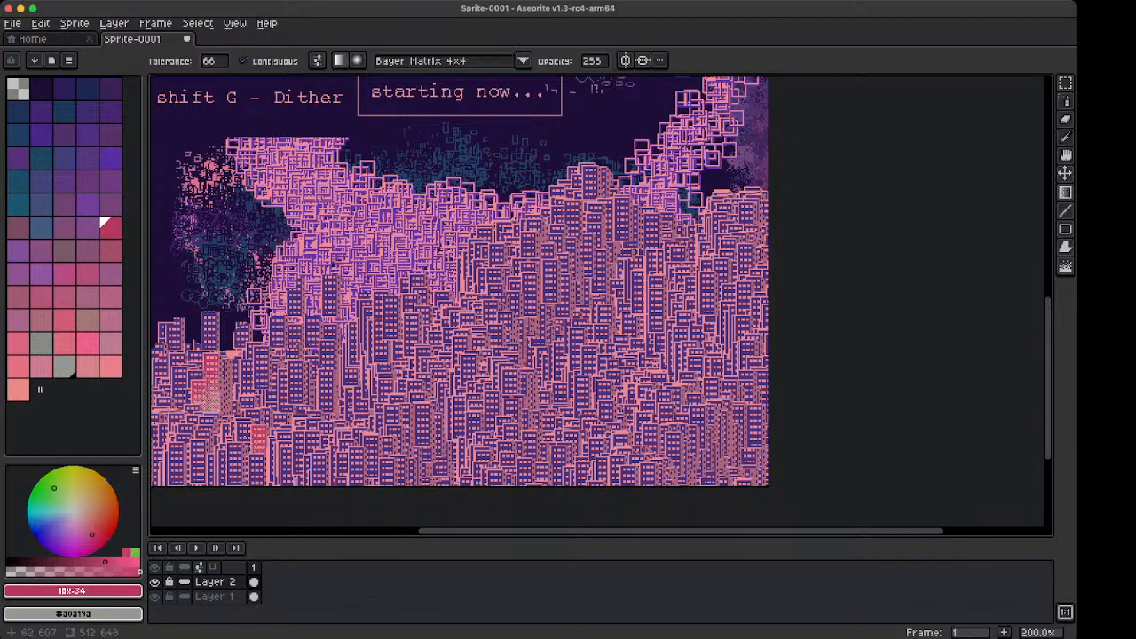
drag(324, 360, 262, 413)
click(330, 333)
click(257, 338)
click(312, 319)
drag(391, 334, 444, 362)
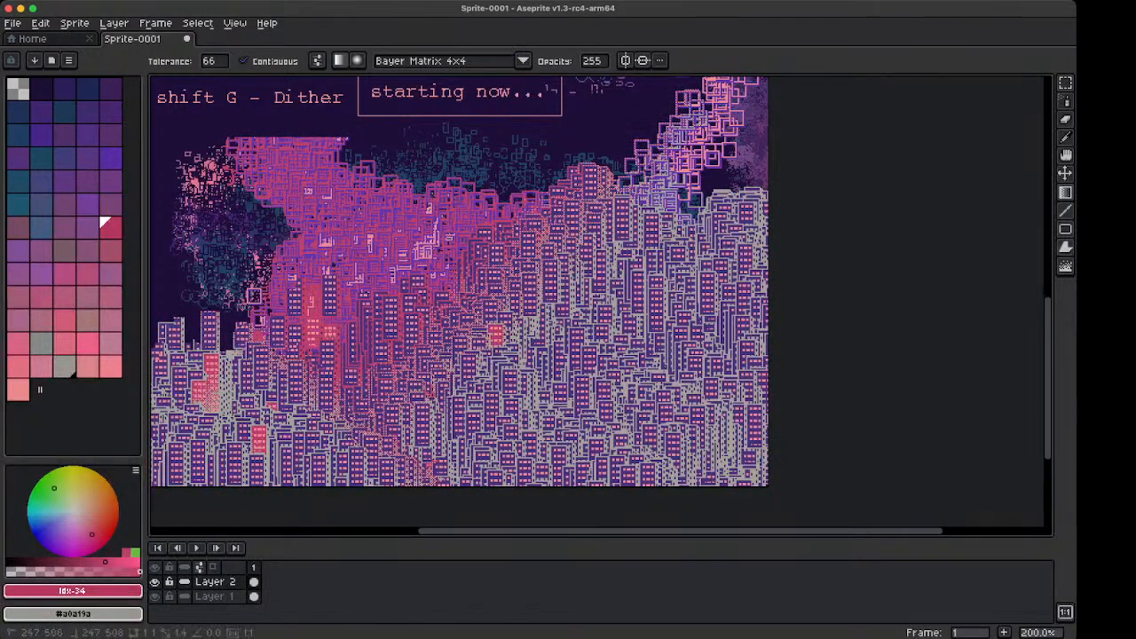
drag(378, 317, 316, 329)
click(421, 314)
drag(543, 338, 503, 372)
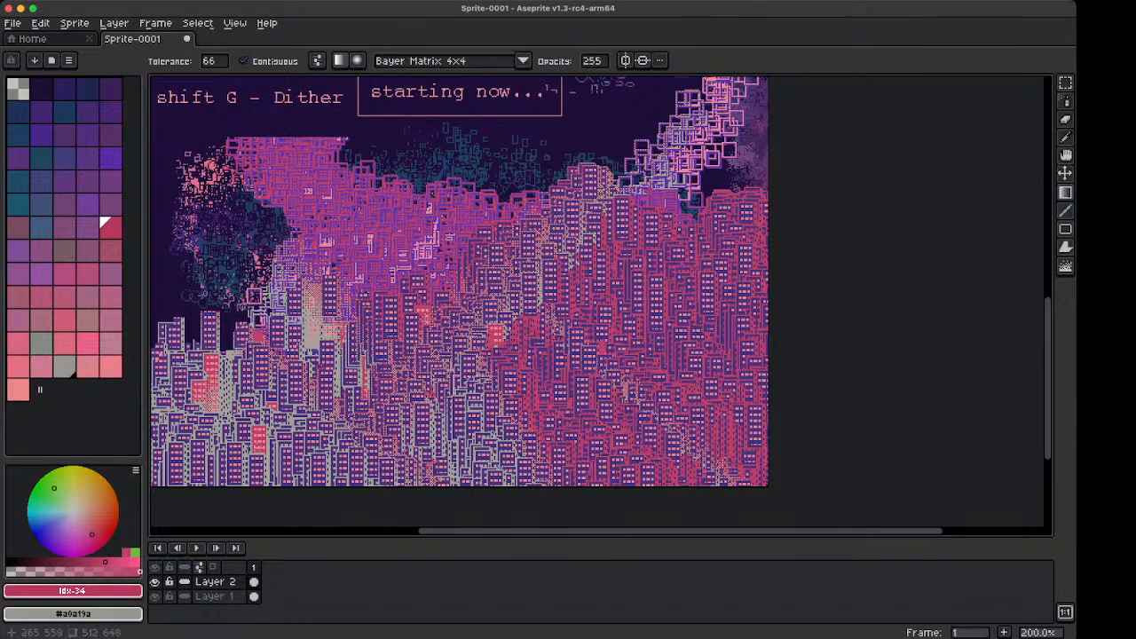
Add more red-to-grey dithered gradient fills to individual buildings and outlines across the city's centre and right side
click(423, 425)
click(443, 397)
click(459, 417)
drag(594, 331, 621, 310)
drag(670, 350, 701, 324)
click(656, 309)
drag(612, 404, 635, 431)
click(451, 384)
click(520, 448)
click(511, 407)
click(528, 390)
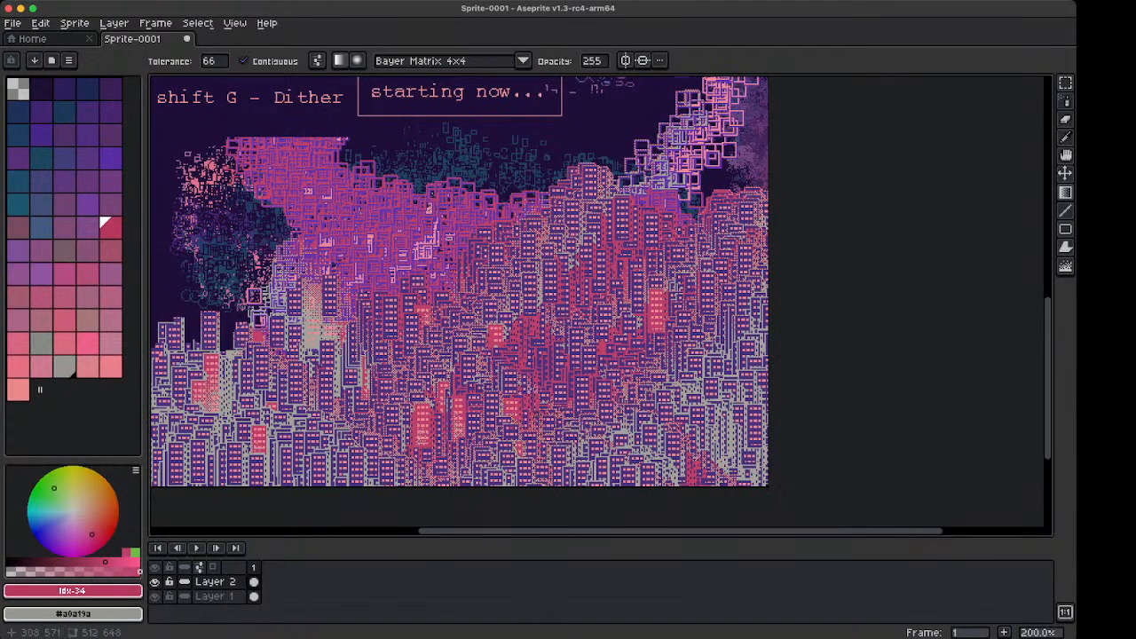
Recolour the buildings at the city's far left and lower centre with further red-to-grey dithered gradients
drag(311, 314, 293, 364)
scroll(320, 382, left, 3)
drag(377, 431, 396, 411)
click(367, 462)
click(554, 430)
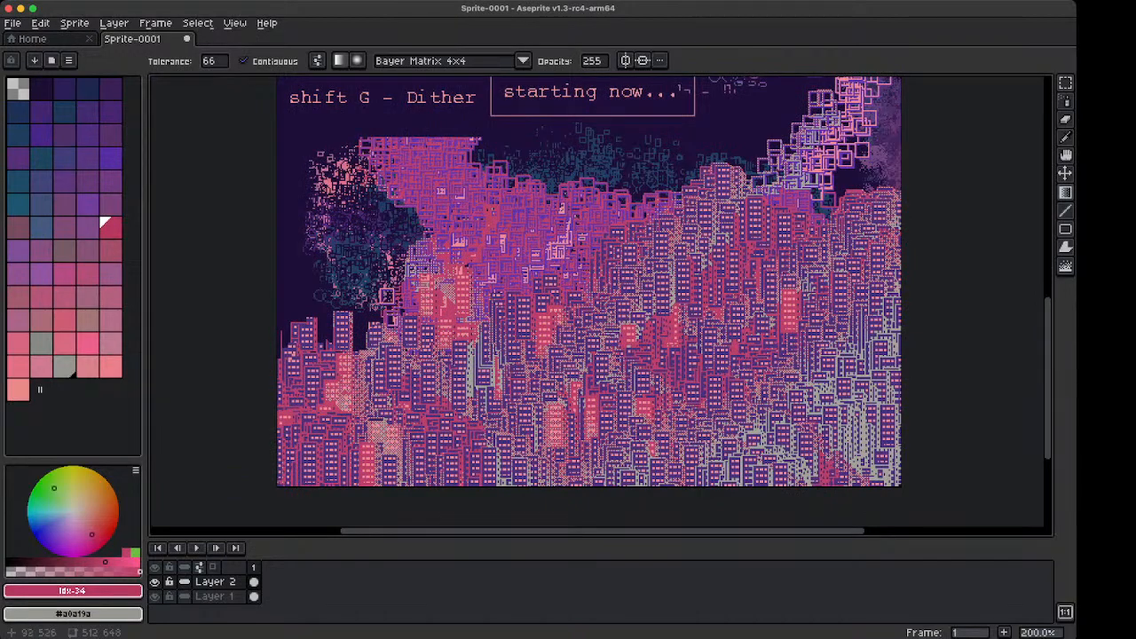
key(bracketright)
key(bracketright)
key(bracketright)
key(bracketright)
click(448, 302)
key(bracketright)
drag(507, 286, 546, 358)
key(bracketright)
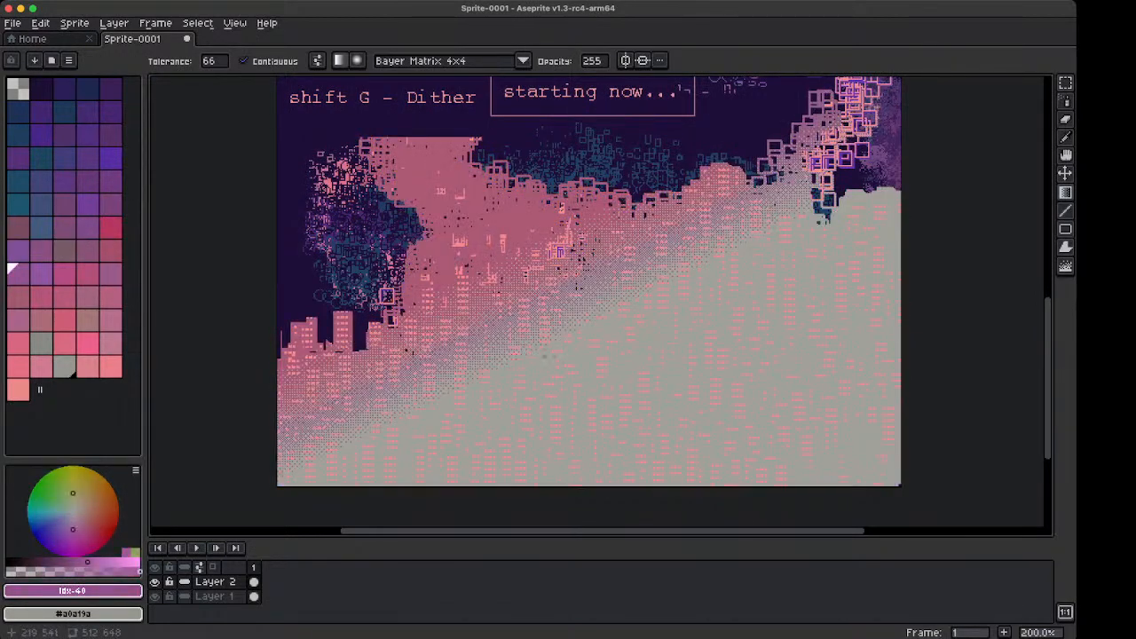
key(ctrl+z)
key(ctrl+z)
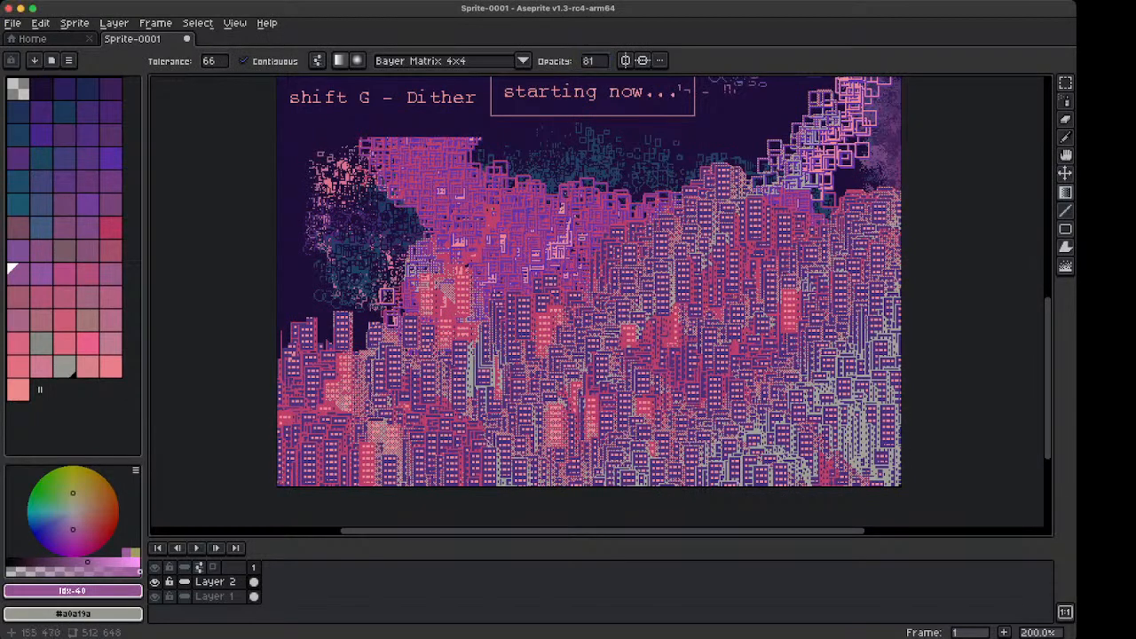
Set the foreground to idx-48 and background to idx-27, and blend dithered gradients over the city, advancing the foreground colour between fills
click(49, 180)
right_click(72, 195)
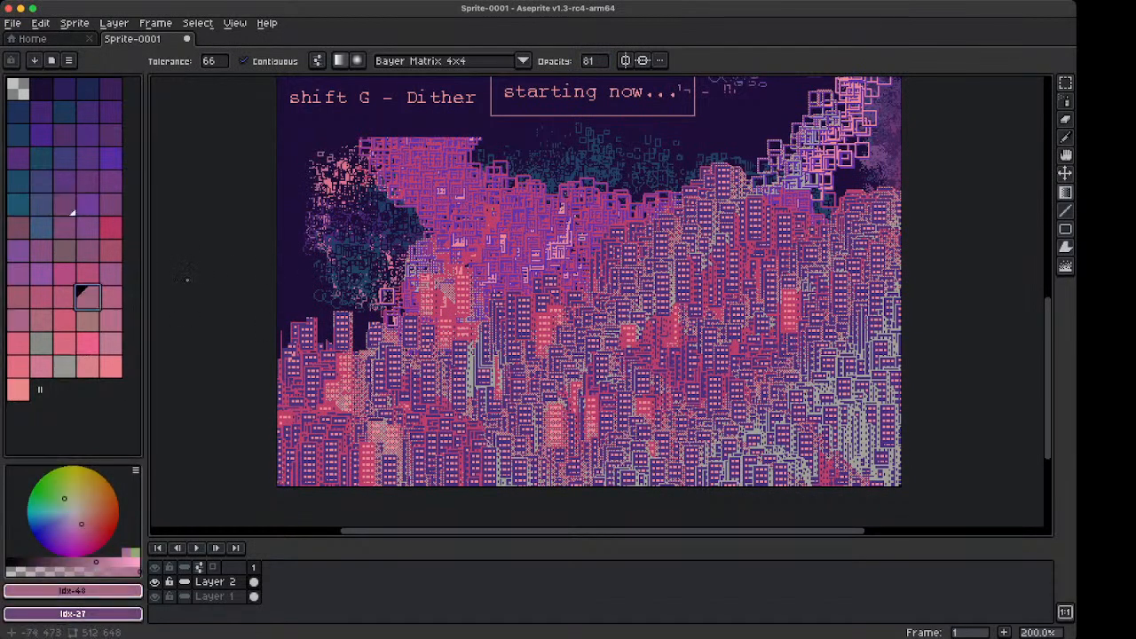
key(bracketright)
click(490, 223)
key(bracketright)
click(560, 309)
key(bracketright)
key(bracketright)
key(bracketright)
key(bracketright)
key(bracketright)
click(789, 316)
Change the foreground to idx-9 and blend purple dithered gradients into the city's lower-left and central buildings
key(bracketright)
key(bracketright)
key(bracketright)
key(bracketright)
key(bracketright)
key(bracketright)
key(bracketright)
key(bracketright)
key(bracketright)
key(bracketright)
key(bracketright)
key(bracketright)
key(bracketright)
key(bracketright)
key(bracketright)
key(bracketright)
key(bracketright)
key(bracketright)
key(bracketright)
key(bracketright)
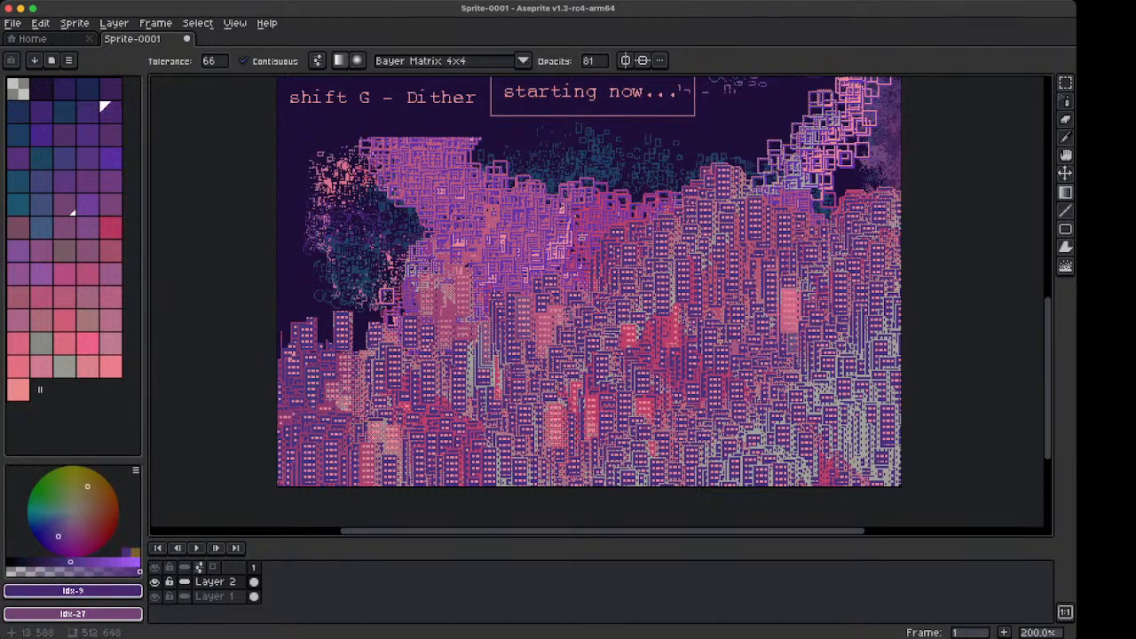
click(292, 413)
key(bracketright)
click(566, 389)
Advance the foreground colour through idx-15, idx-16 and idx-17 while layering dithered gradients over the block mass and buildings
key(bracketright)
key(bracketright)
key(bracketright)
key(bracketright)
key(bracketright)
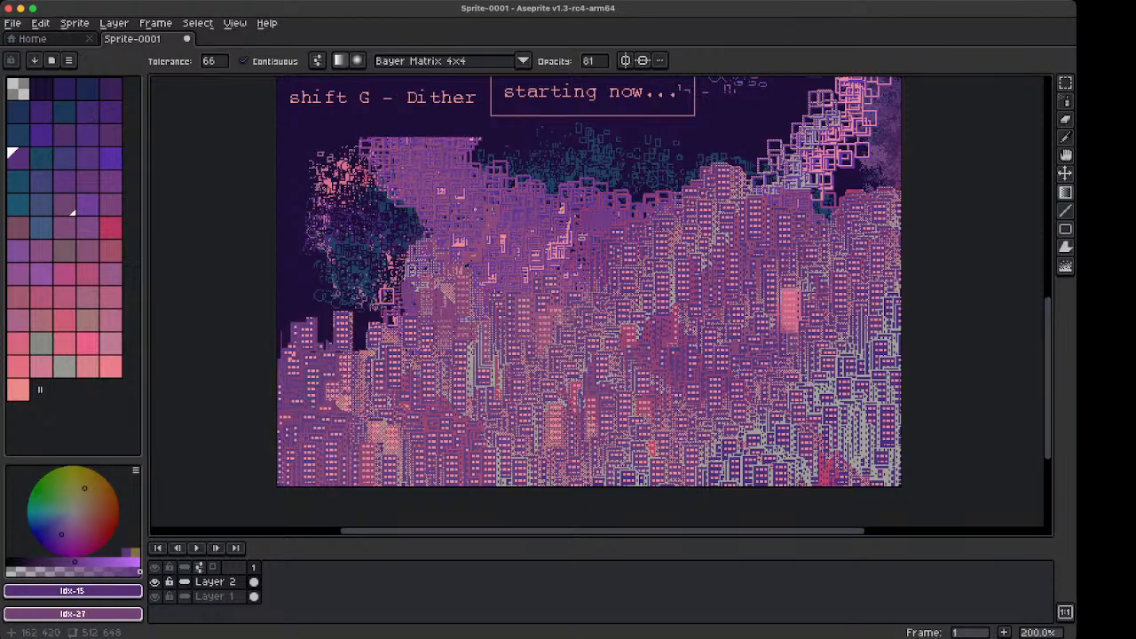
key(bracketright)
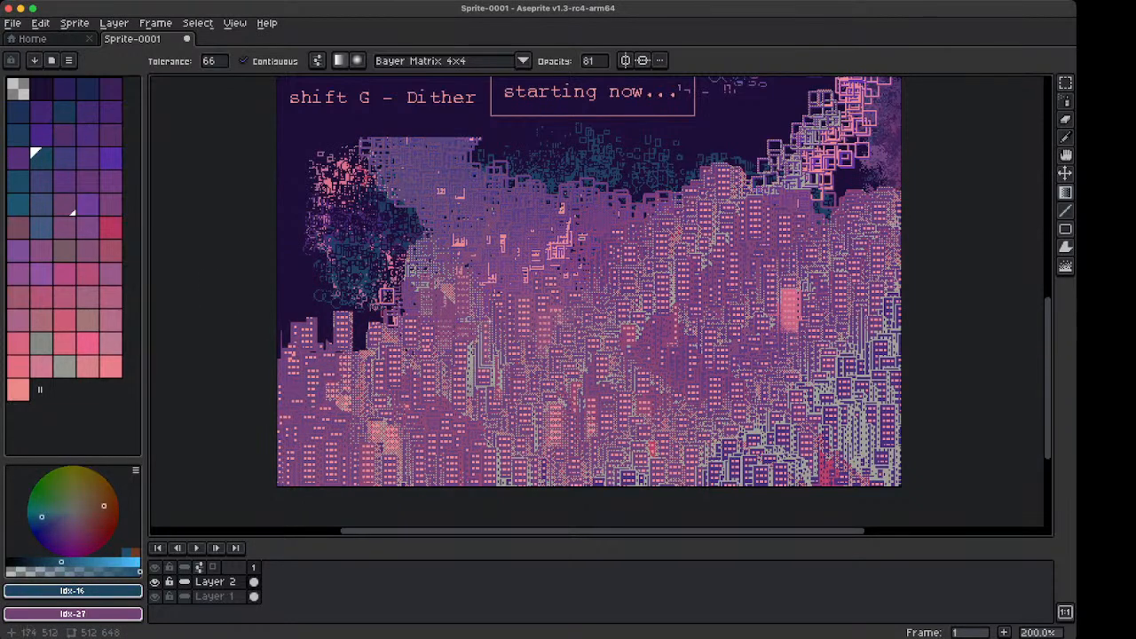
key(bracketright)
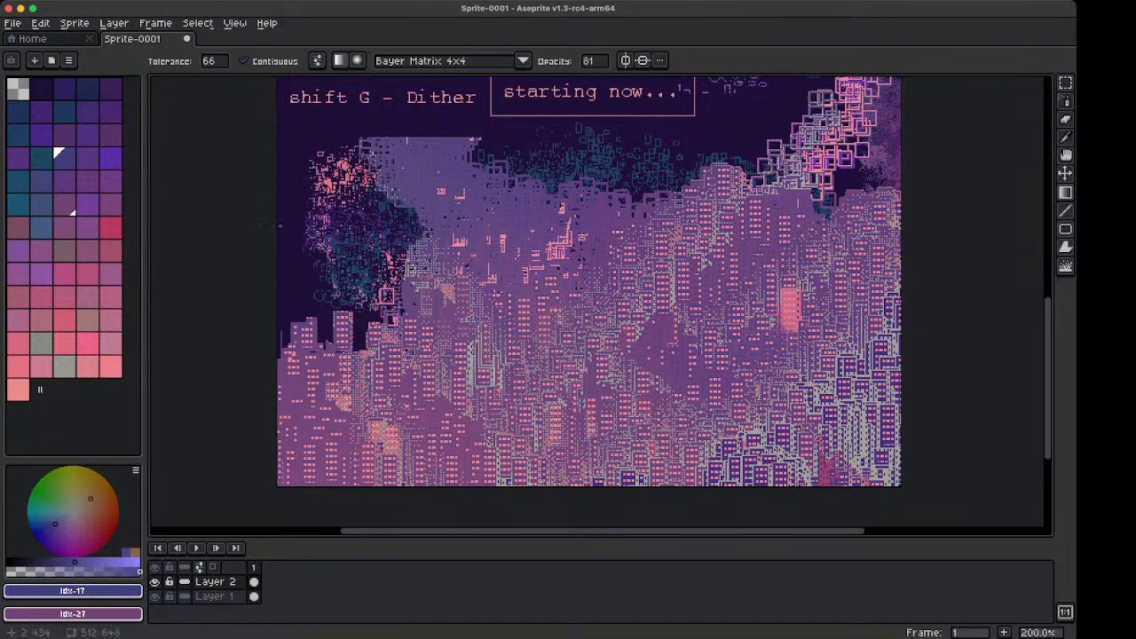
Blend dithered gradients in foreground colours idx-18 and idx-19 into the buildings on the city's right side
key(bracketright)
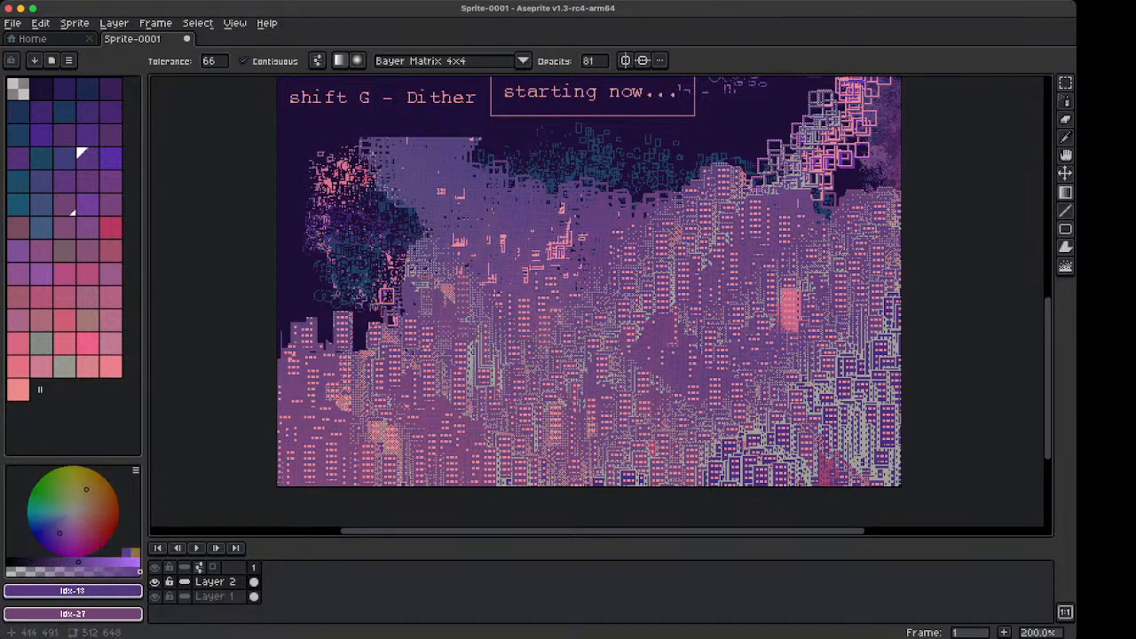
click(785, 298)
drag(860, 443, 773, 433)
key(bracketright)
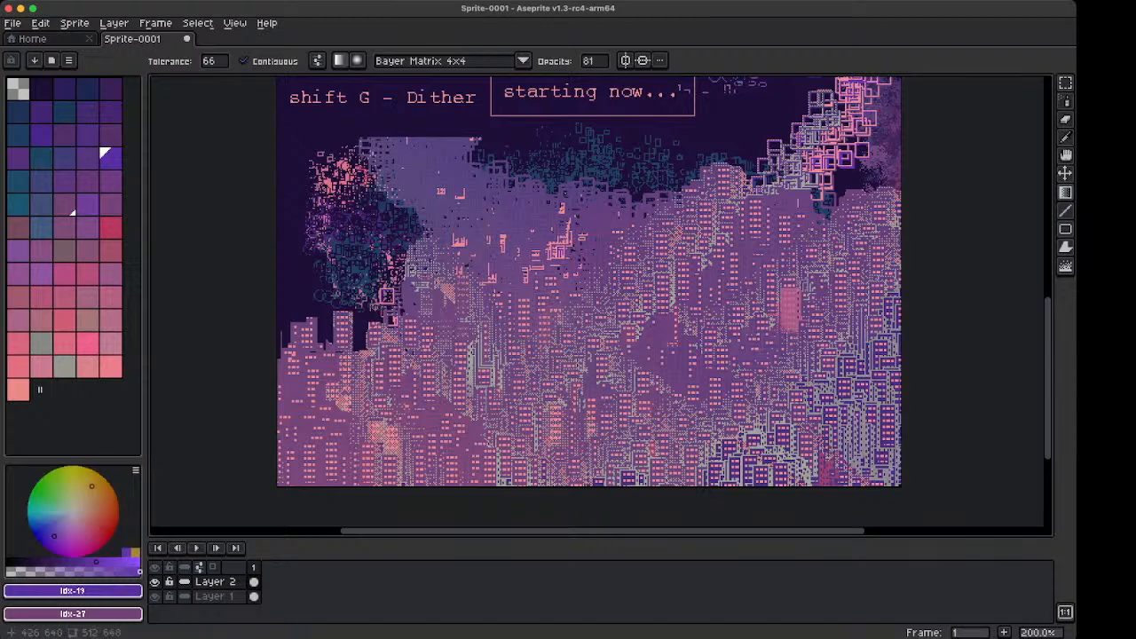
mouse_move(806, 476)
mouse_down()
mouse_move(750, 467)
mouse_move(813, 480)
mouse_up()
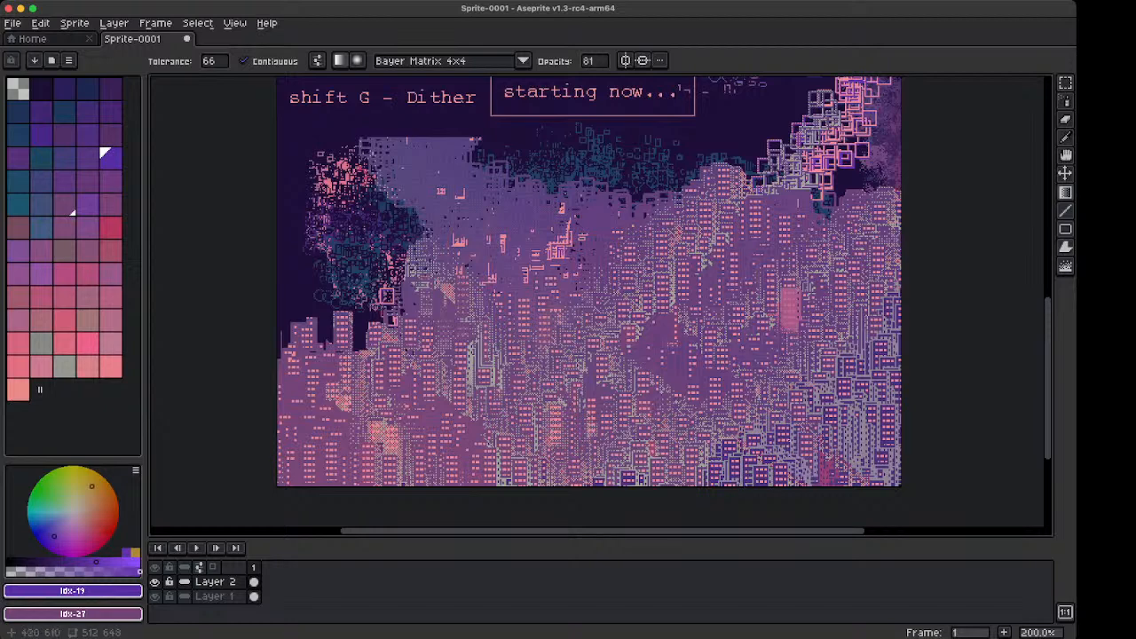
click(9, 173)
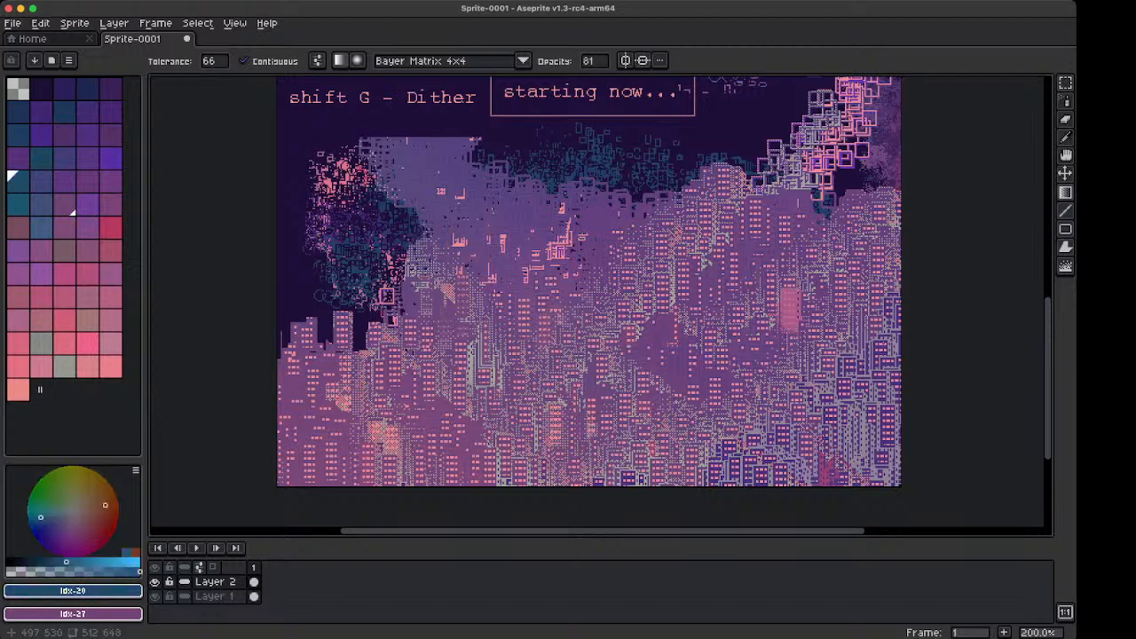
click(35, 175)
drag(618, 423, 616, 424)
key(super+z)
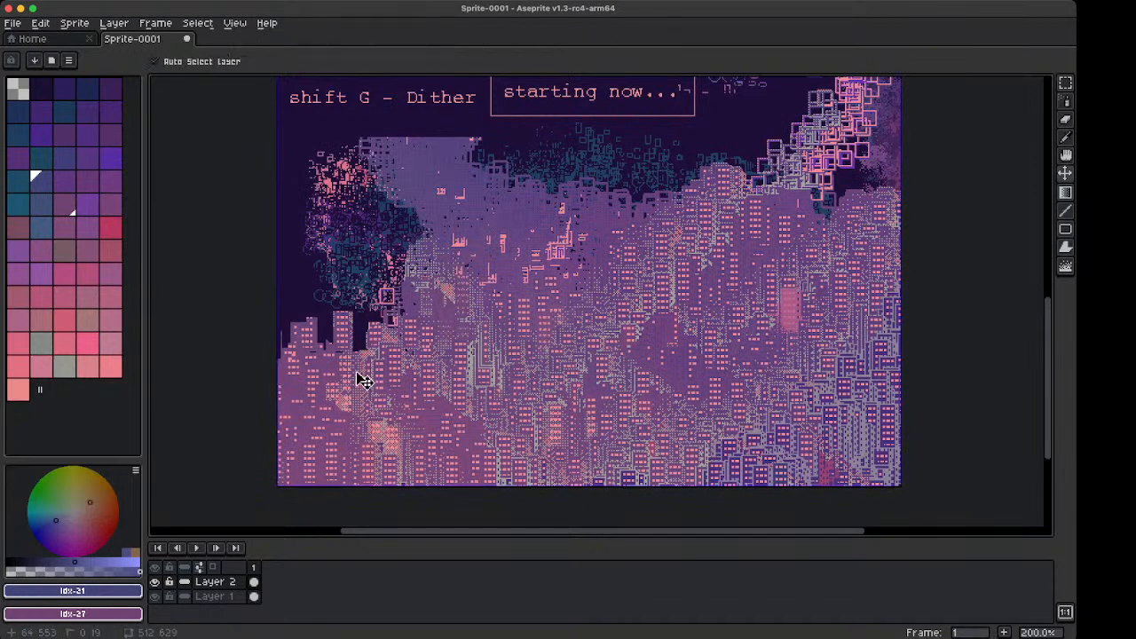
key(super)
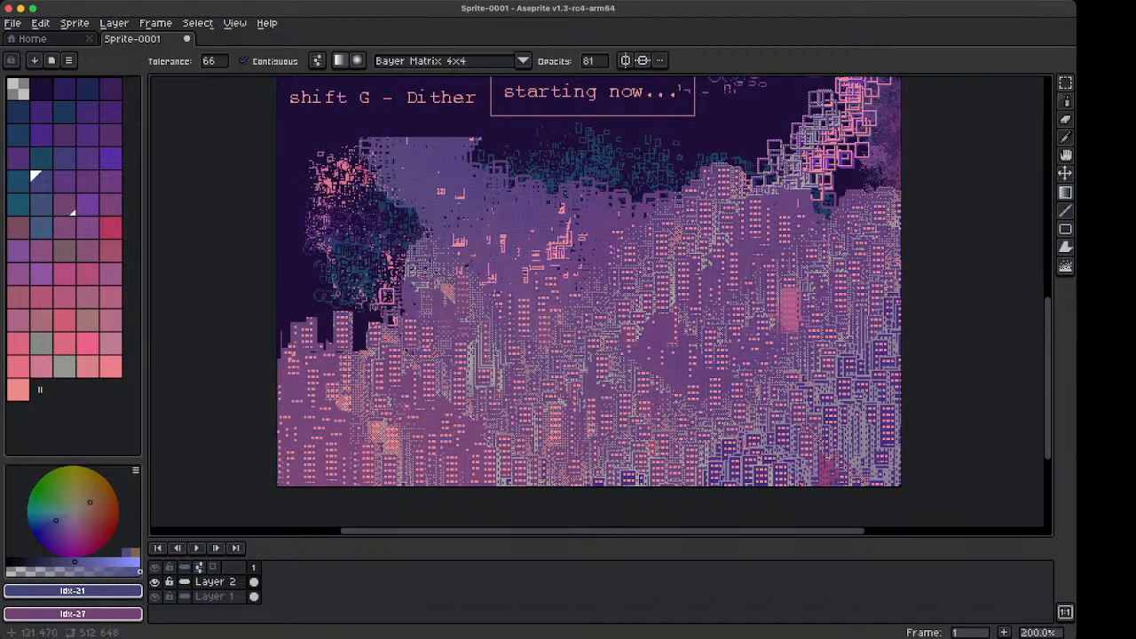
Paint broad, dark 11px brush strokes through the purple mass rising above the city's left side
scroll(548, 285, down, 1)
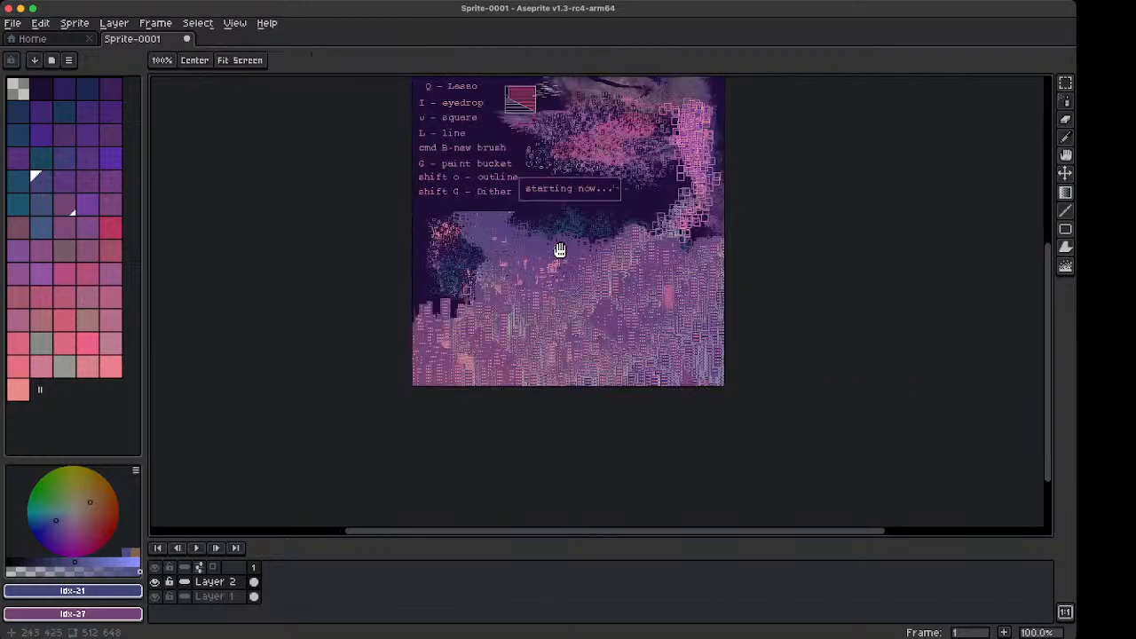
scroll(558, 246, up, 4)
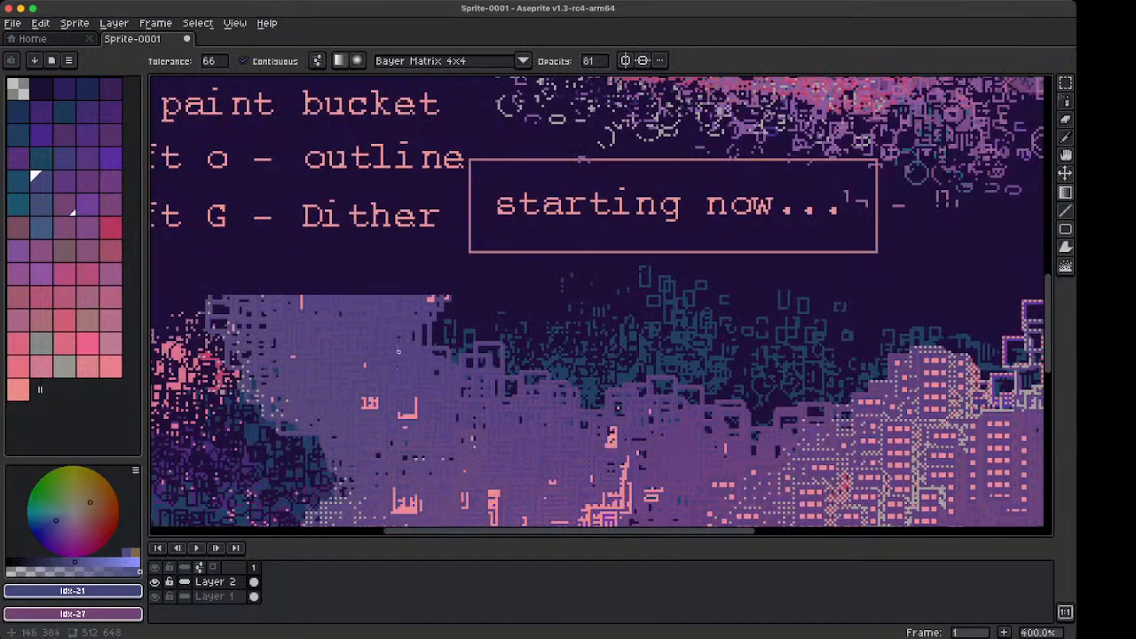
key(b)
mouse_move(337, 298)
mouse_down()
mouse_move(361, 352)
mouse_move(392, 348)
mouse_move(471, 437)
mouse_move(543, 348)
mouse_up()
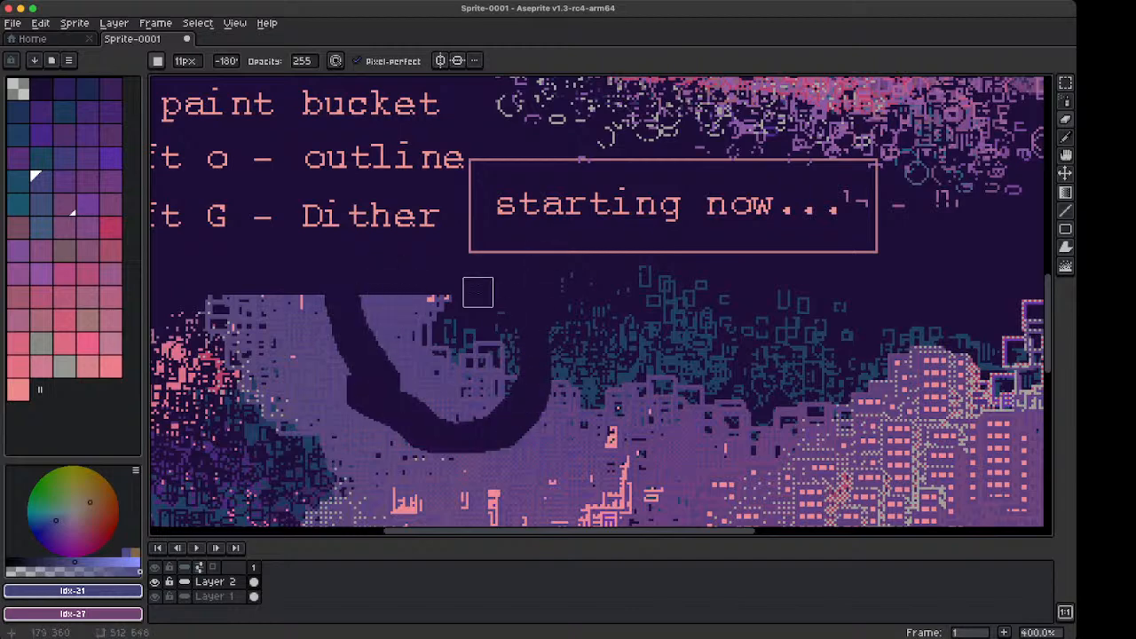
drag(384, 397, 518, 316)
drag(427, 351, 392, 272)
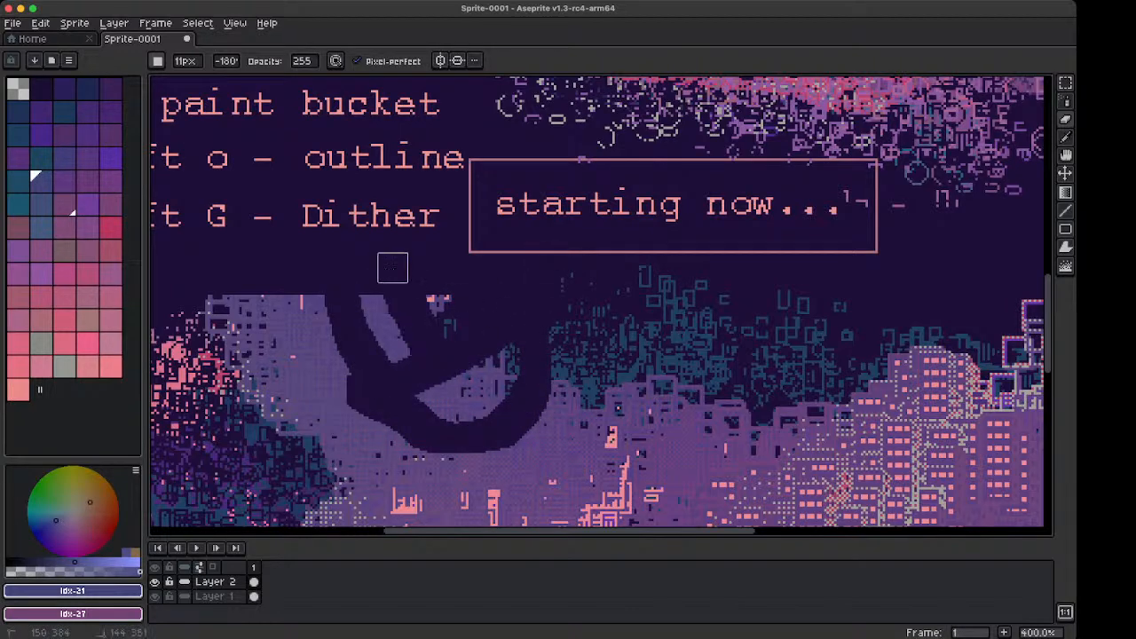
mouse_move(491, 419)
mouse_down()
mouse_move(444, 356)
mouse_move(425, 310)
mouse_up()
mouse_move(271, 307)
mouse_down()
mouse_move(340, 431)
mouse_move(366, 441)
mouse_move(349, 425)
mouse_move(387, 403)
mouse_up()
mouse_move(344, 444)
mouse_down()
mouse_move(405, 468)
mouse_move(466, 433)
mouse_move(539, 433)
mouse_up()
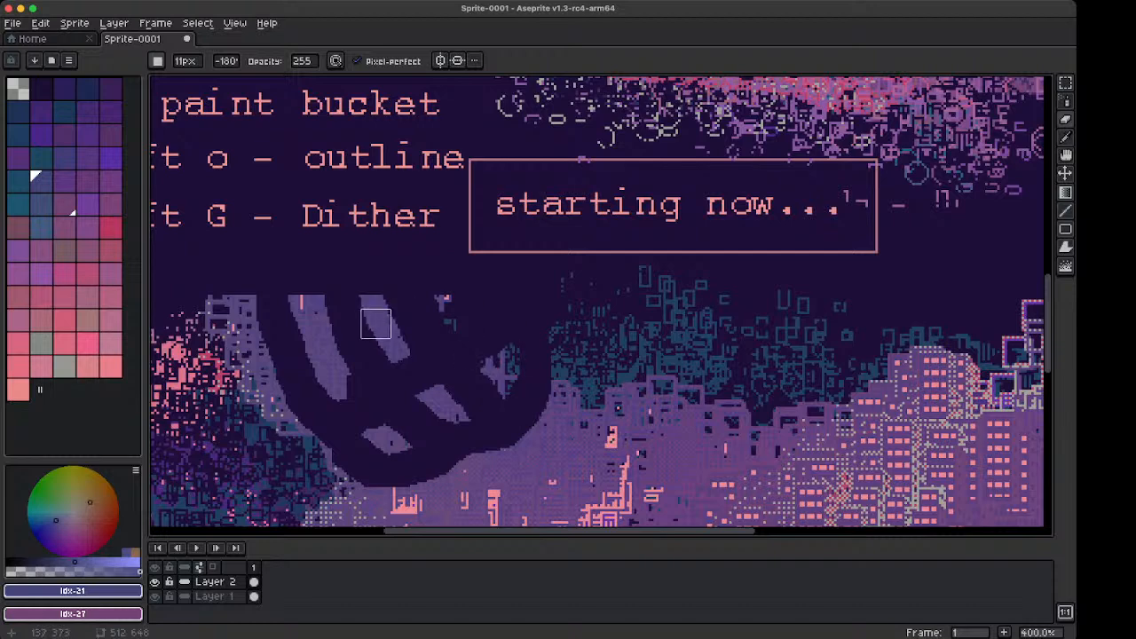
Pick the dark background colour #201039 as foreground and spray it over the purple mass above the city
key(shift+b)
alt+click(443, 359)
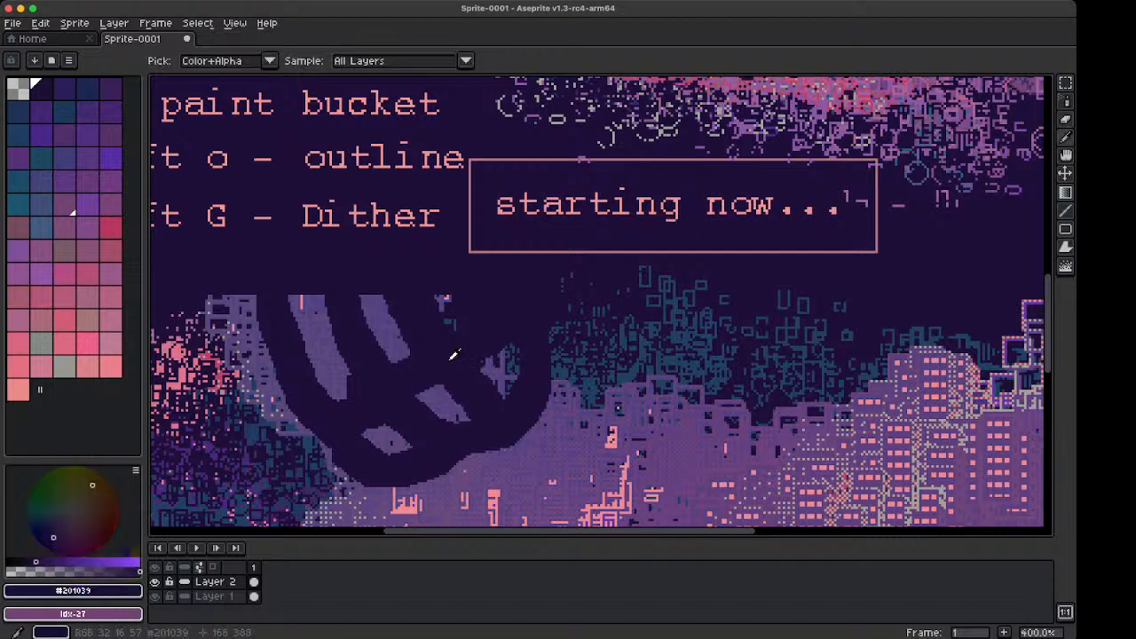
mouse_move(390, 329)
mouse_down()
mouse_move(285, 338)
mouse_move(241, 372)
mouse_move(271, 414)
mouse_move(323, 434)
mouse_move(364, 410)
mouse_move(390, 449)
mouse_move(376, 327)
mouse_move(497, 364)
mouse_move(607, 329)
mouse_move(626, 368)
mouse_move(591, 404)
mouse_move(710, 346)
mouse_move(724, 299)
mouse_move(748, 286)
mouse_up()
Review the written shortcut list and the brush samples across the upper part of the canvas
scroll(357, 353, down, 3)
scroll(354, 360, up, 1)
key(space)
drag(699, 228, 630, 364)
mouse_move(488, 319)
mouse_down()
mouse_move(578, 407)
mouse_move(578, 345)
mouse_up()
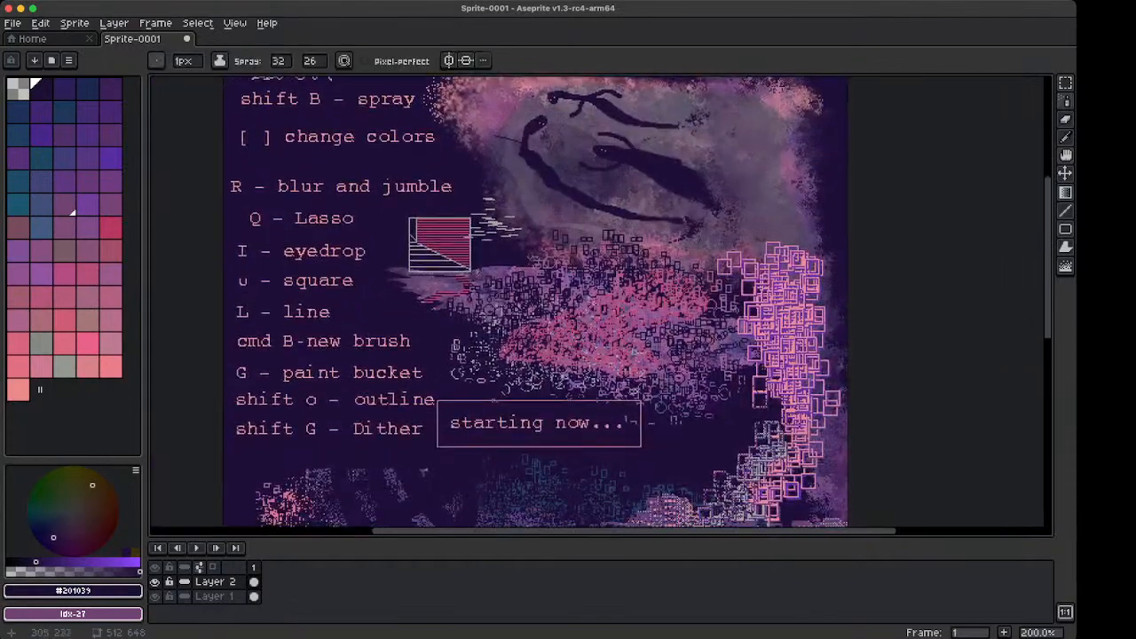
key(space)
drag(494, 381, 499, 232)
drag(505, 312, 490, 192)
mouse_move(505, 360)
mouse_down()
mouse_move(501, 337)
mouse_move(553, 246)
mouse_move(583, 241)
mouse_move(535, 376)
mouse_move(578, 414)
mouse_move(541, 317)
mouse_move(636, 402)
mouse_move(629, 358)
mouse_up()
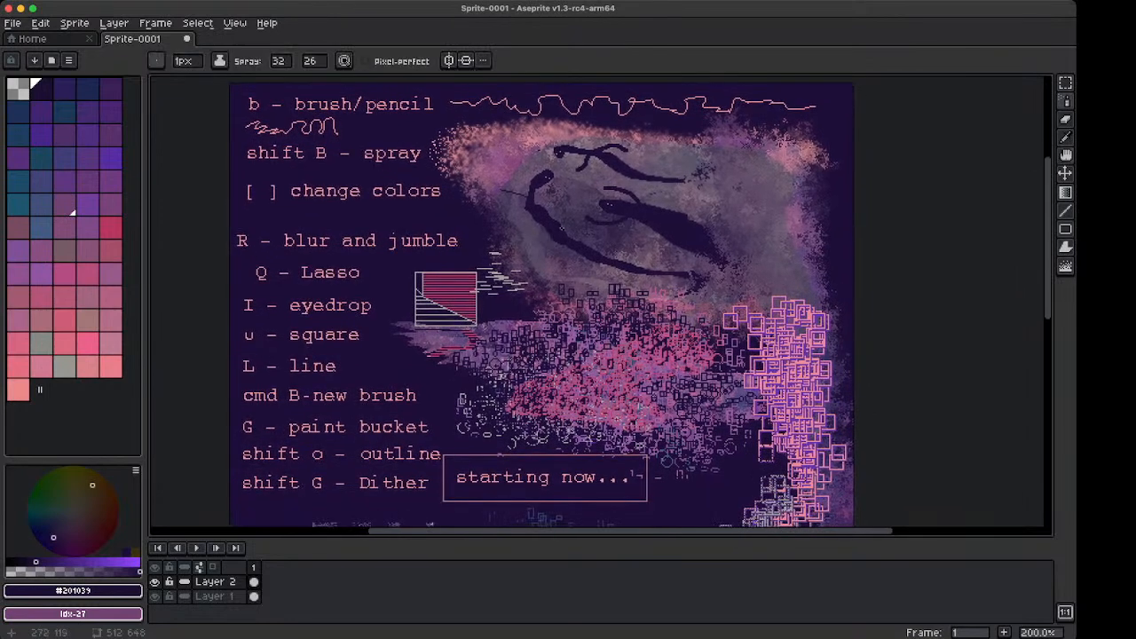
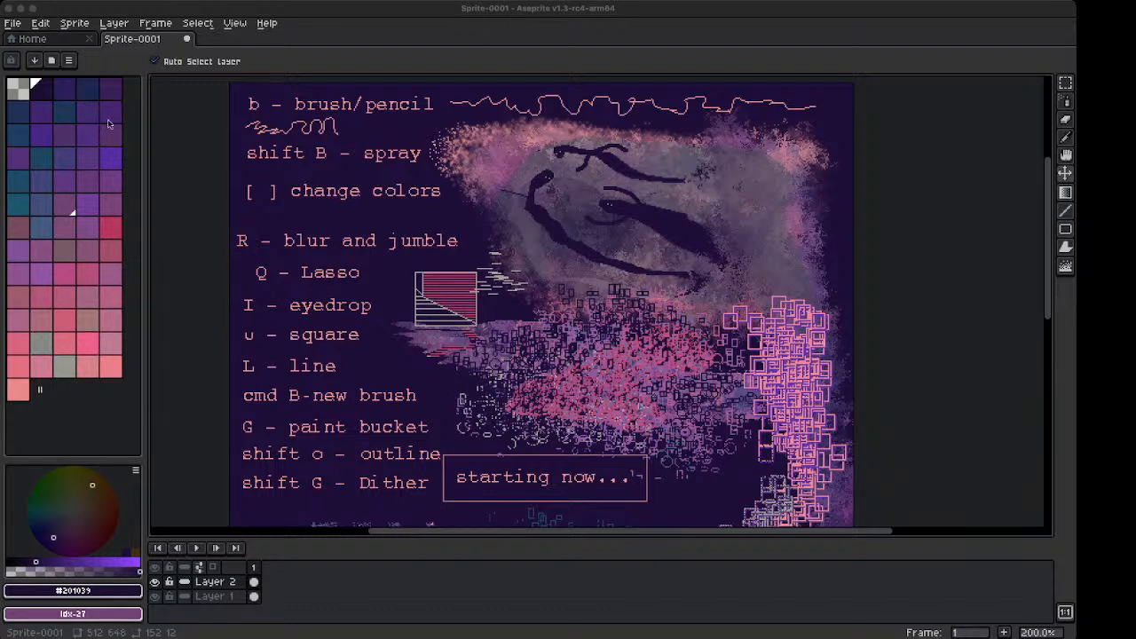
click(276, 197)
key(shift+b)
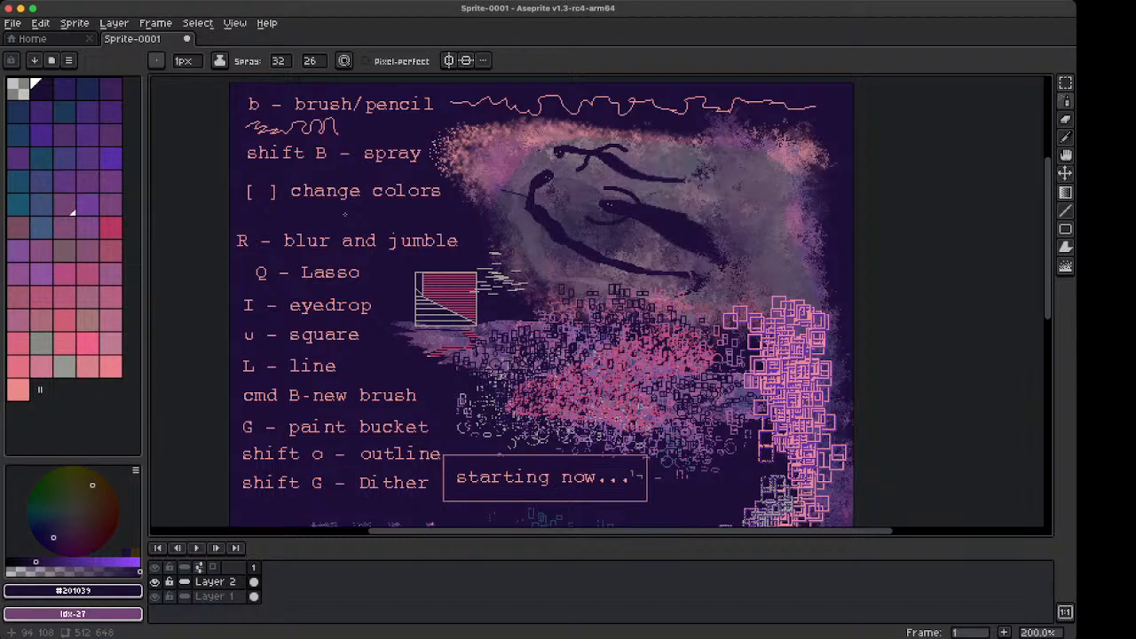
key(h)
mouse_move(502, 285)
mouse_down()
mouse_move(450, 269)
mouse_move(489, 222)
mouse_up()
mouse_move(430, 327)
mouse_down()
mouse_move(447, 267)
mouse_move(405, 305)
mouse_move(411, 330)
mouse_move(418, 308)
mouse_up()
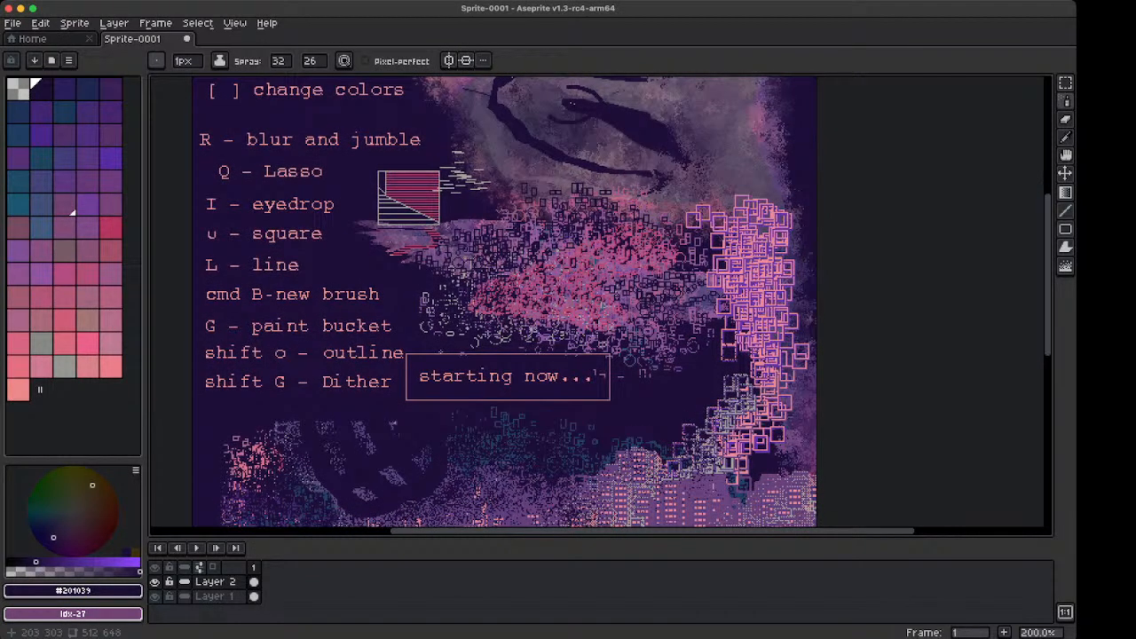
Undo the linked new frame and switch Layer 2 and Layer 1 to separate, unlinked cels
key(alt+n)
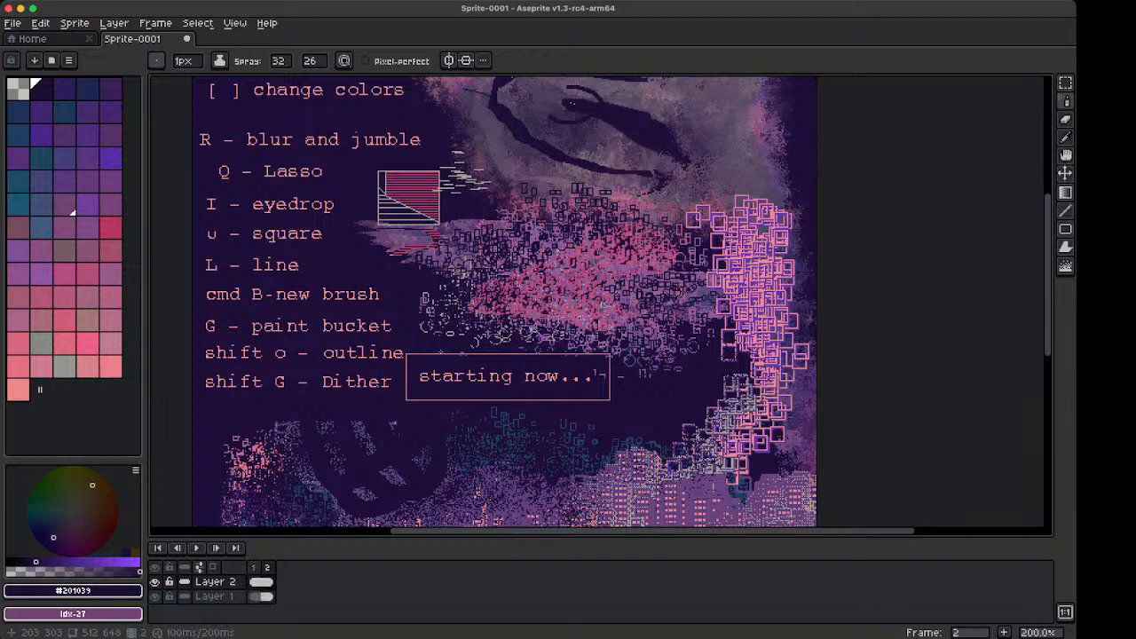
key(super+z)
click(184, 583)
click(188, 597)
key(alt+n)
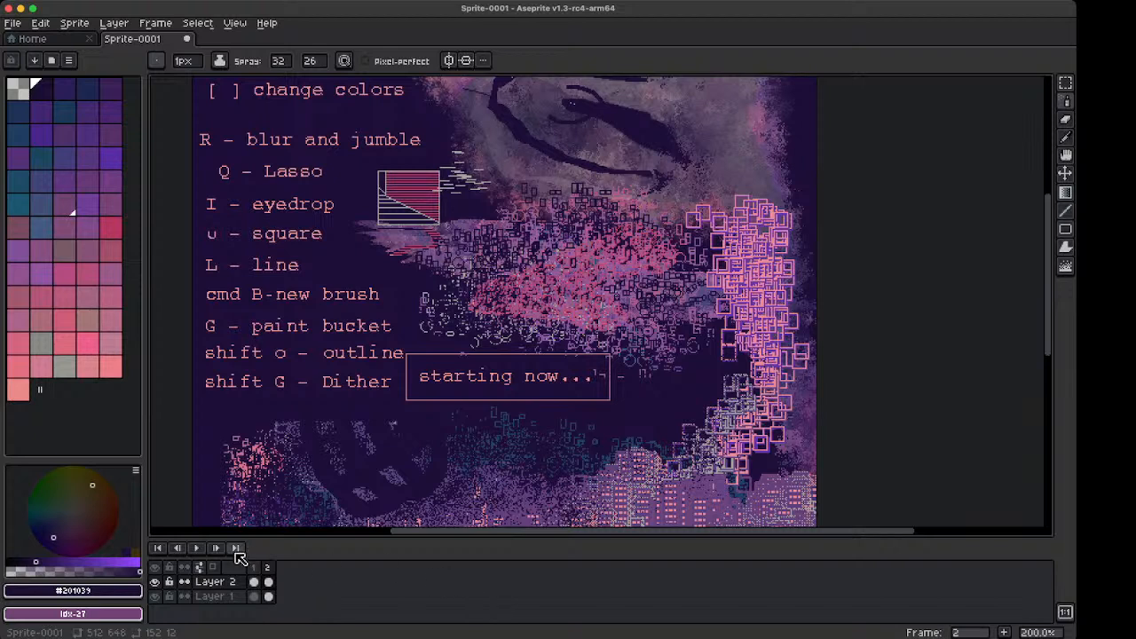
click(270, 569)
key(alt+BackSpace)
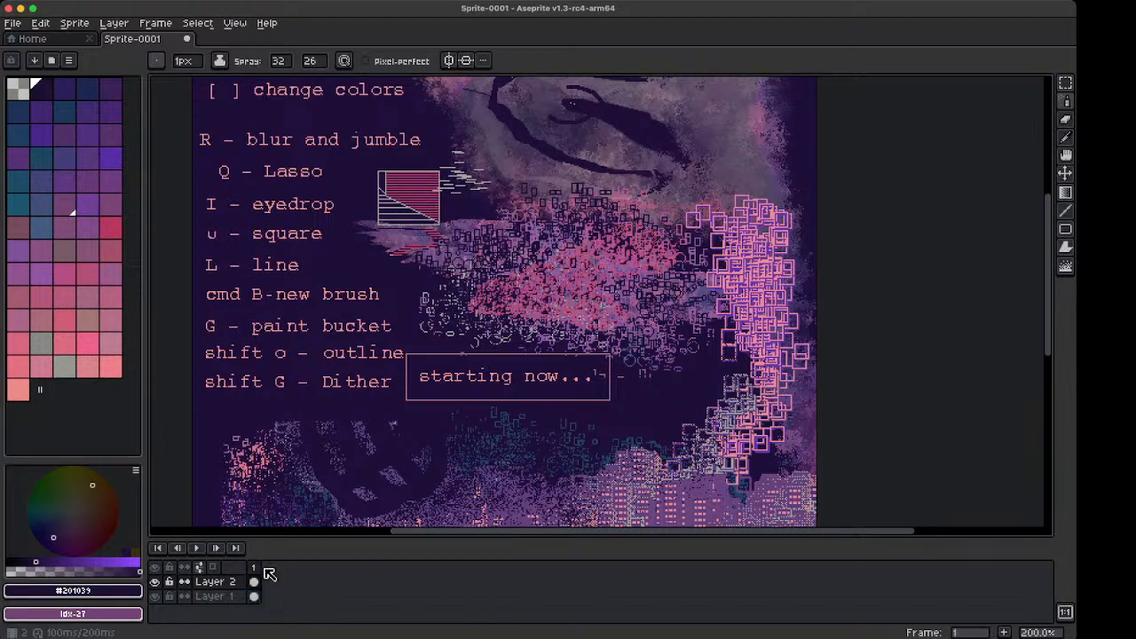
Add a second animation frame, compare it with frame 1, and make frame 2 active
key(alt+n)
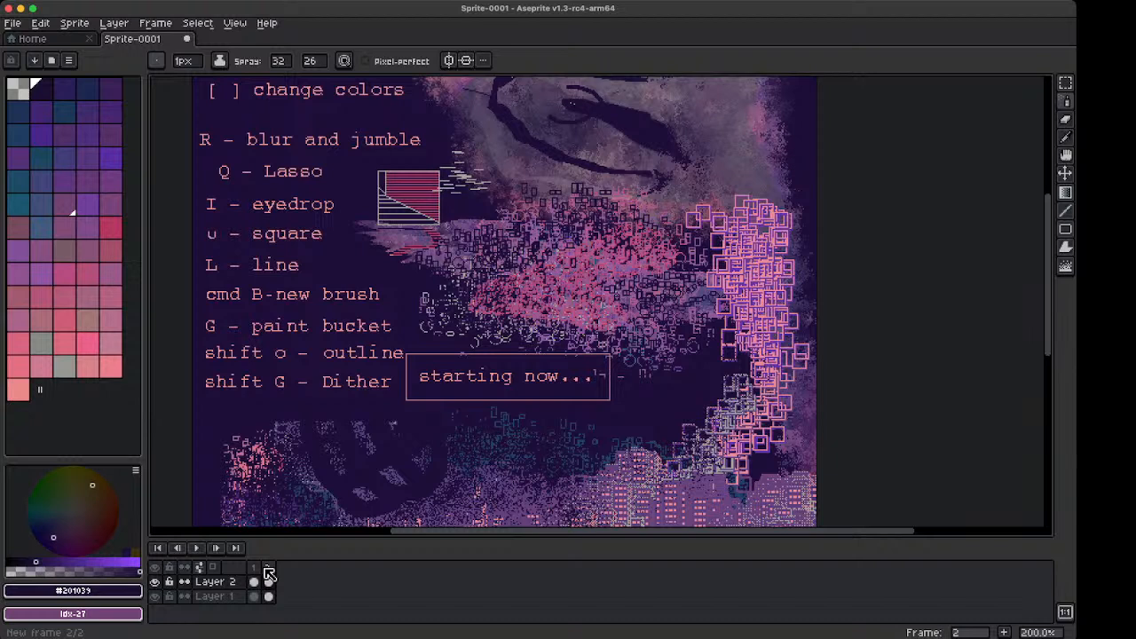
click(254, 567)
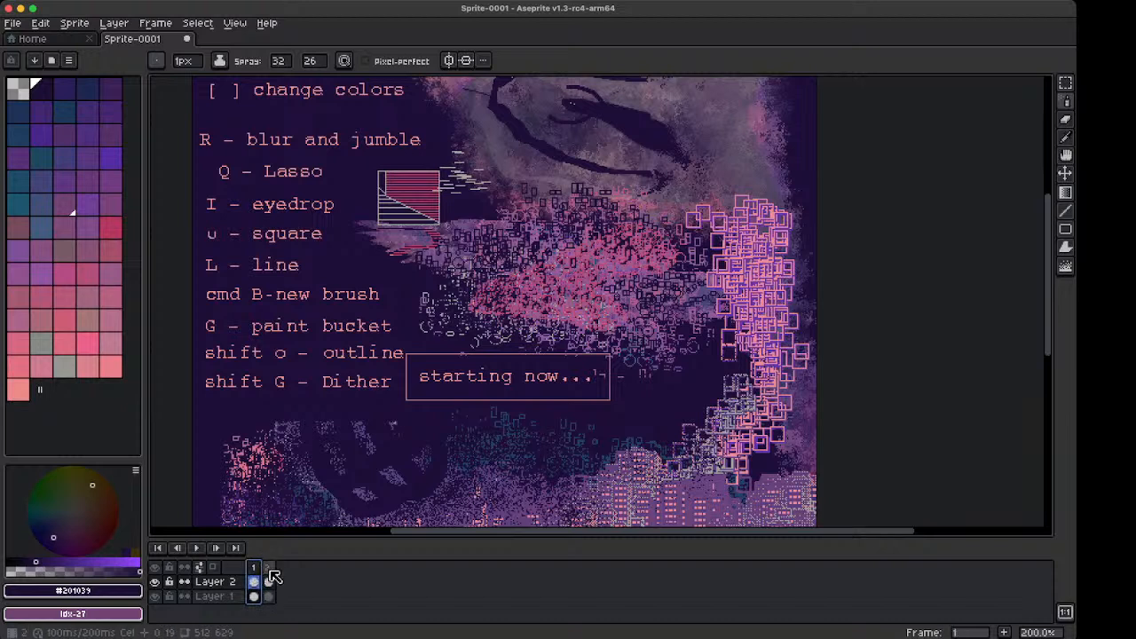
click(267, 570)
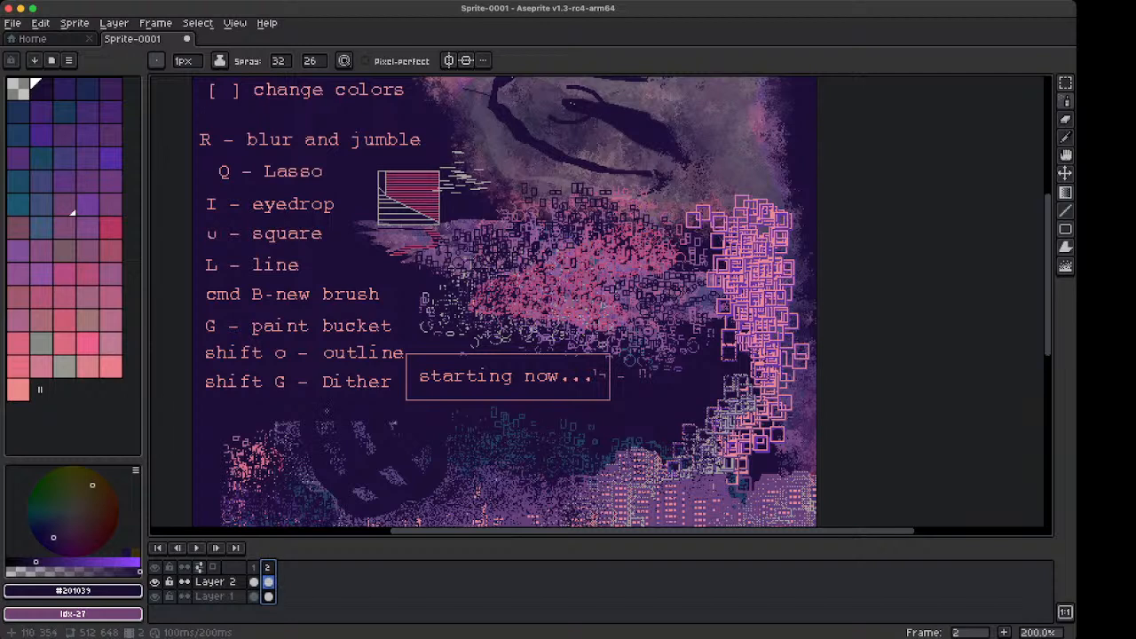
In frame 2, paint over the word Dither and lasso-delete the rest of the shortcut list below the brush/pencil line
key(b)
drag(321, 385, 373, 390)
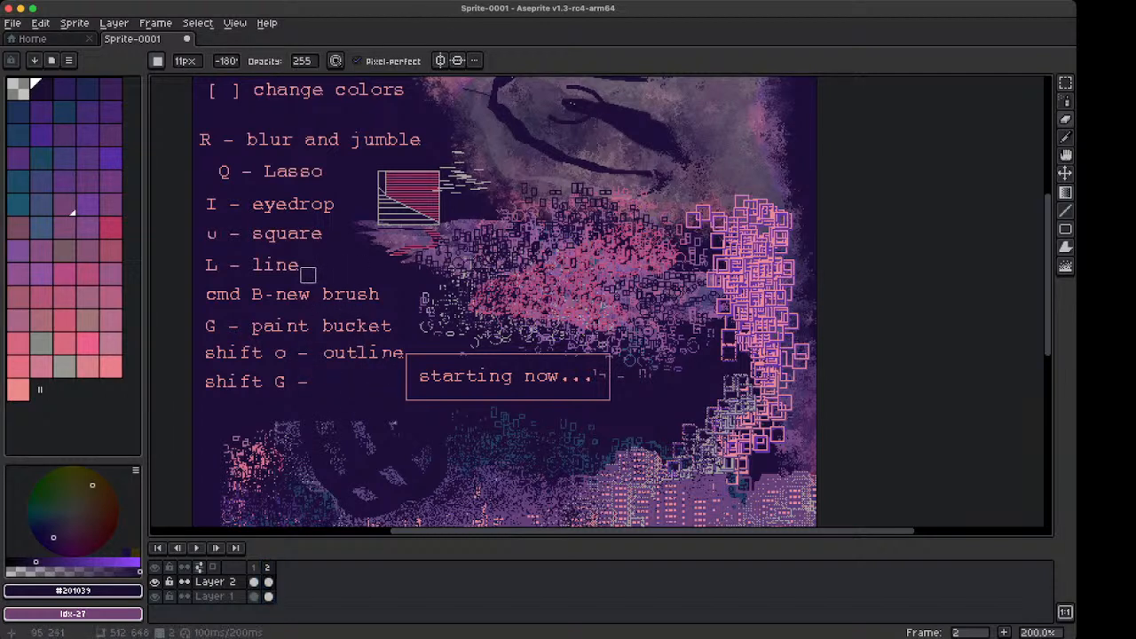
key(q)
mouse_move(270, 178)
mouse_down()
mouse_move(331, 380)
mouse_move(470, 389)
mouse_move(606, 369)
mouse_up()
key(Delete)
mouse_move(275, 357)
mouse_down()
mouse_move(194, 266)
mouse_move(235, 81)
mouse_move(434, 110)
mouse_move(338, 225)
mouse_up()
key(Delete)
scroll(375, 117, up, 5)
mouse_move(384, 371)
mouse_down()
mouse_move(297, 418)
mouse_move(292, 381)
mouse_move(319, 322)
mouse_up()
key(Delete)
Cover the brush/pencil label and its squiggles with #201039 using freeform fills from the Contour tool
key(space)
key(alt)
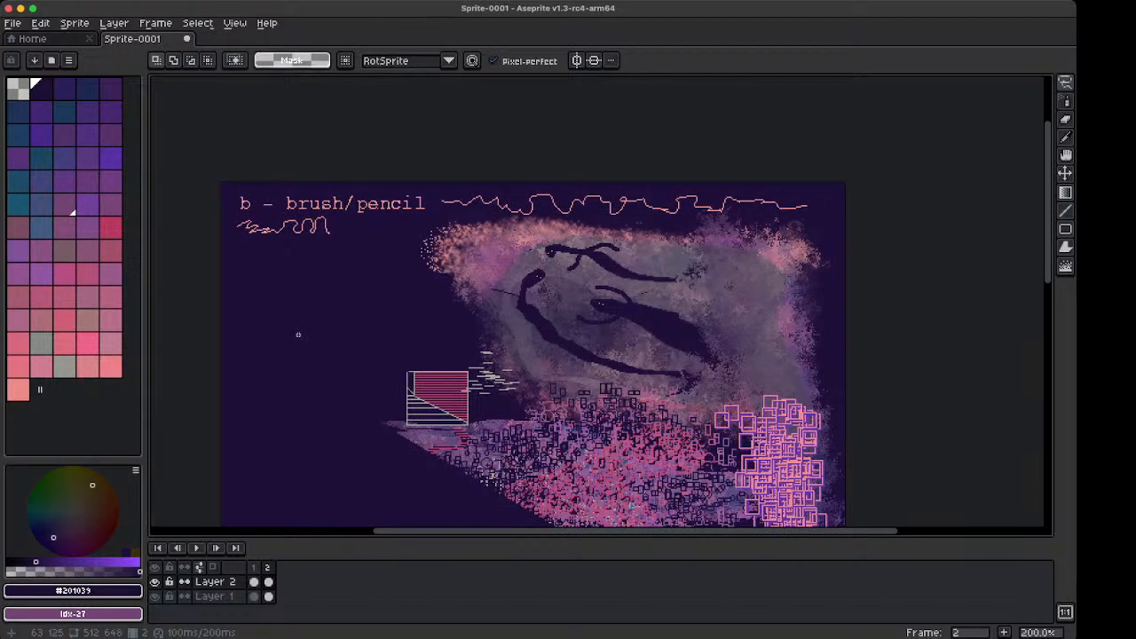
key(shift)
key(q)
key(shift+q)
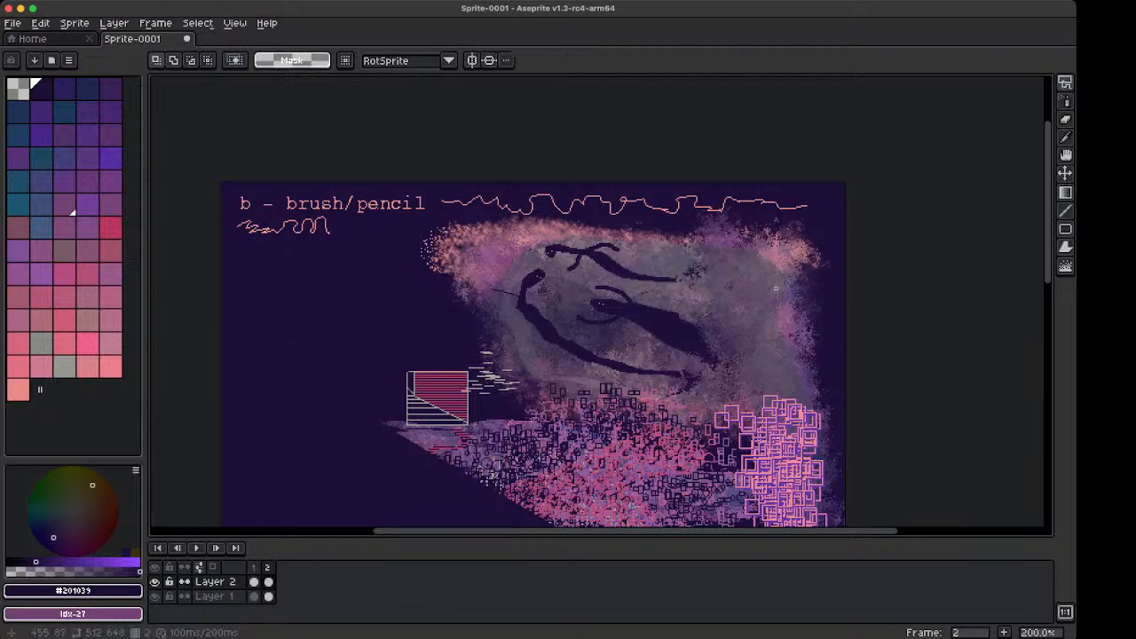
key(b)
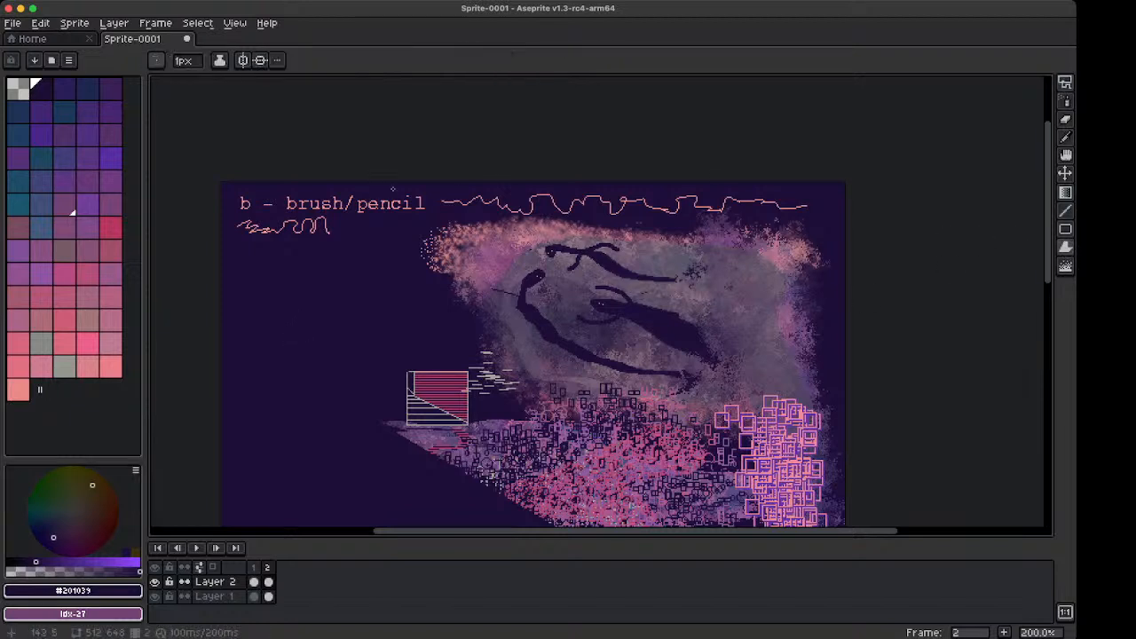
key(d)
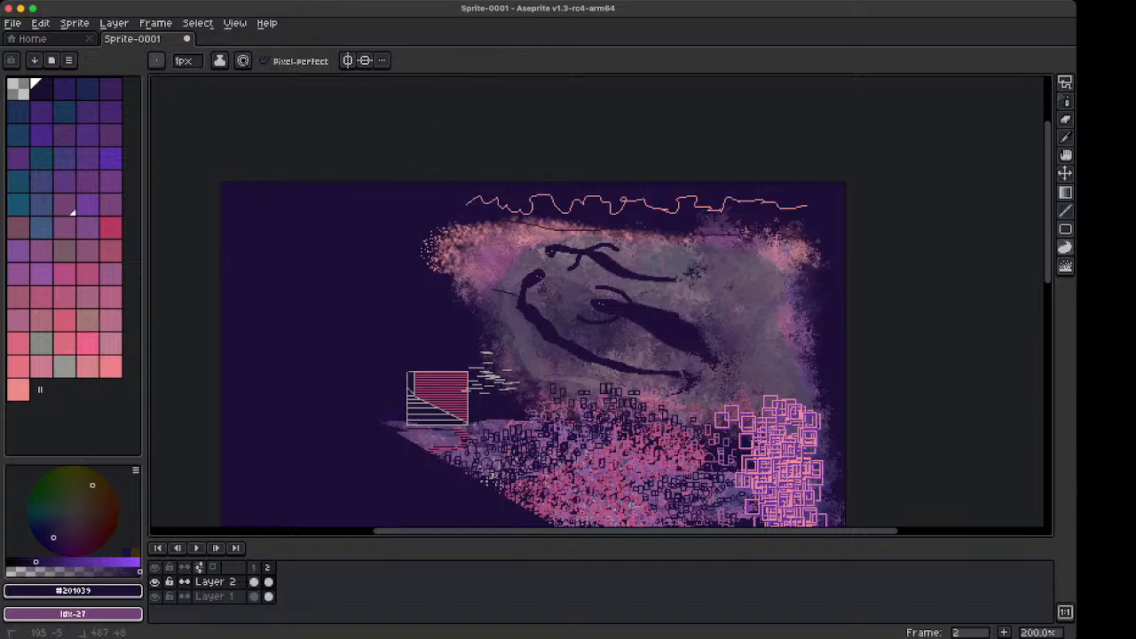
Draw two dark, rounded creature shapes over the pink textured patch above the starting now box with the Contour tool
drag(337, 365, 371, 188)
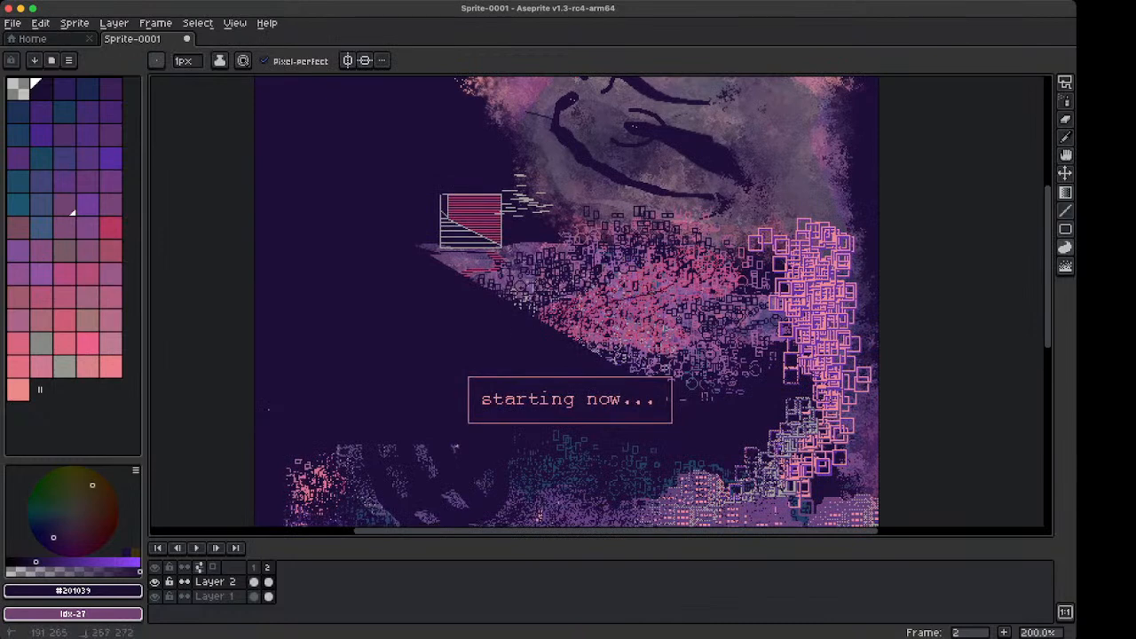
drag(570, 322, 558, 330)
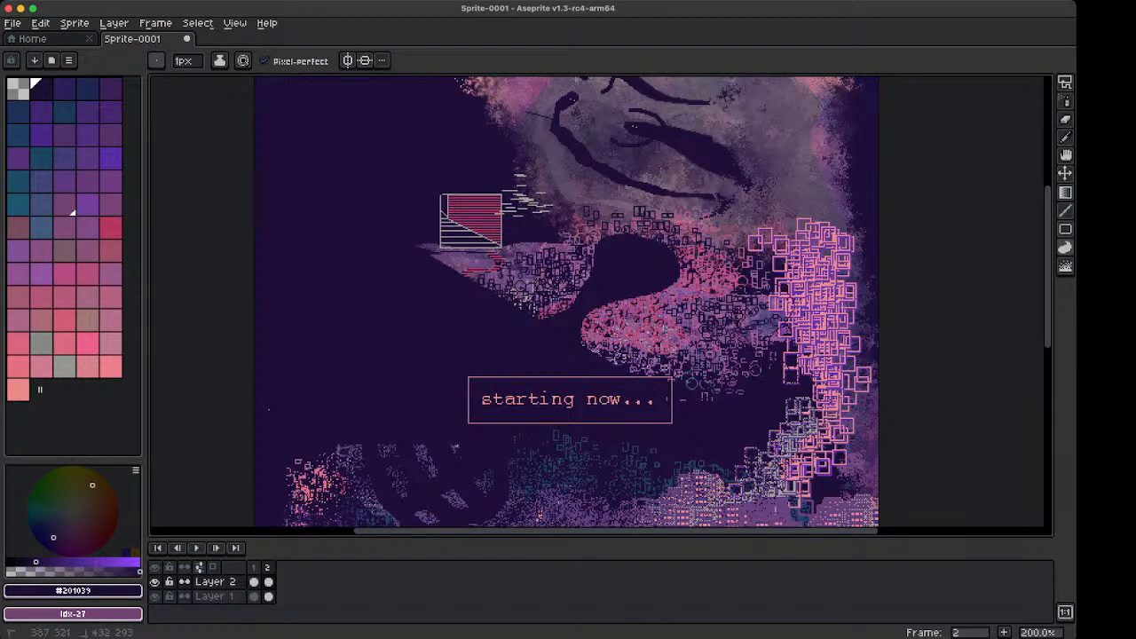
drag(701, 426, 649, 318)
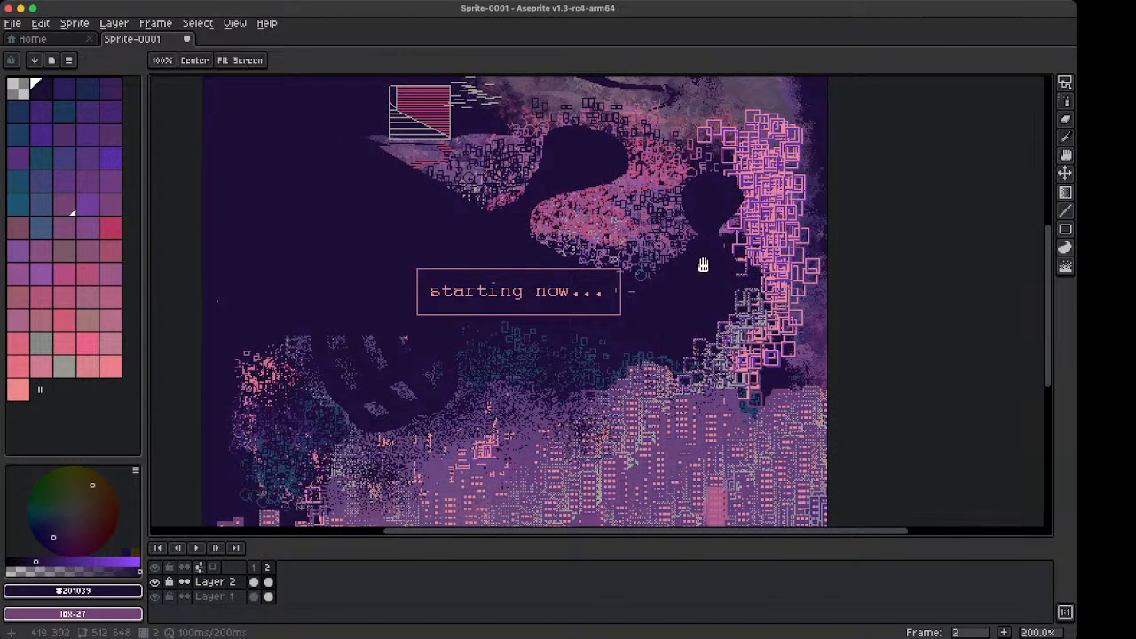
drag(705, 258, 664, 332)
Swap the colours, set the foreground to idx-64, and dot a pair of eyes on each dark shape
scroll(568, 233, up, 2)
key(x)
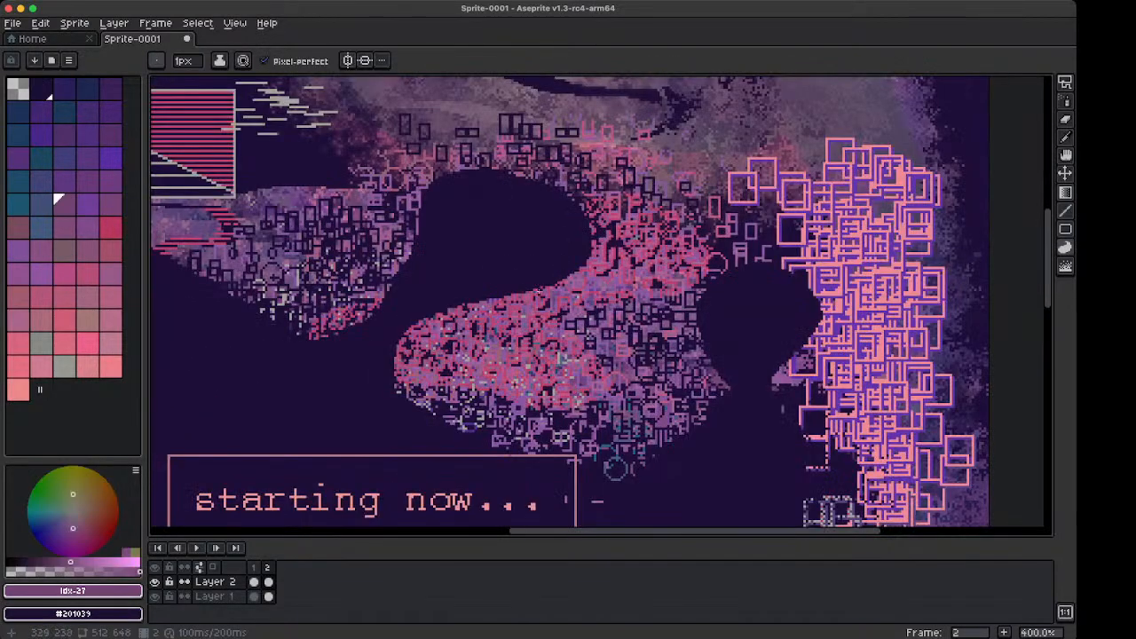
scroll(400, 258, up, 3)
click(110, 365)
click(719, 251)
click(695, 244)
drag(687, 337, 399, 275)
click(733, 294)
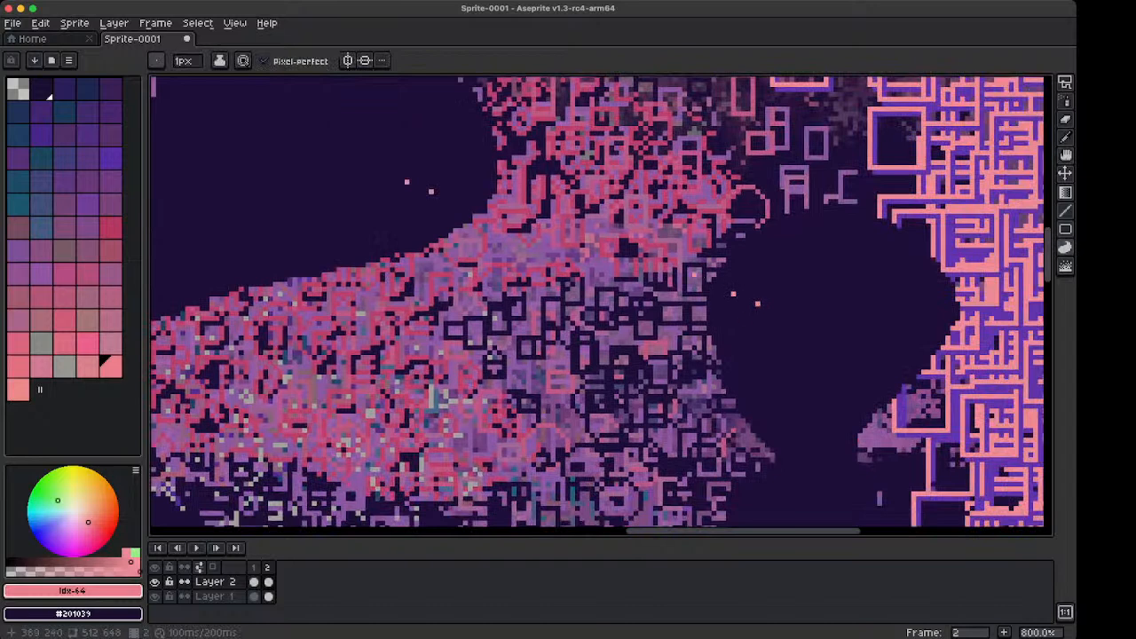
Undo the stray mark and pencil thin idx-64 facial lines around the eyes of the right-hand dark shape
drag(735, 299, 735, 328)
key(super+z)
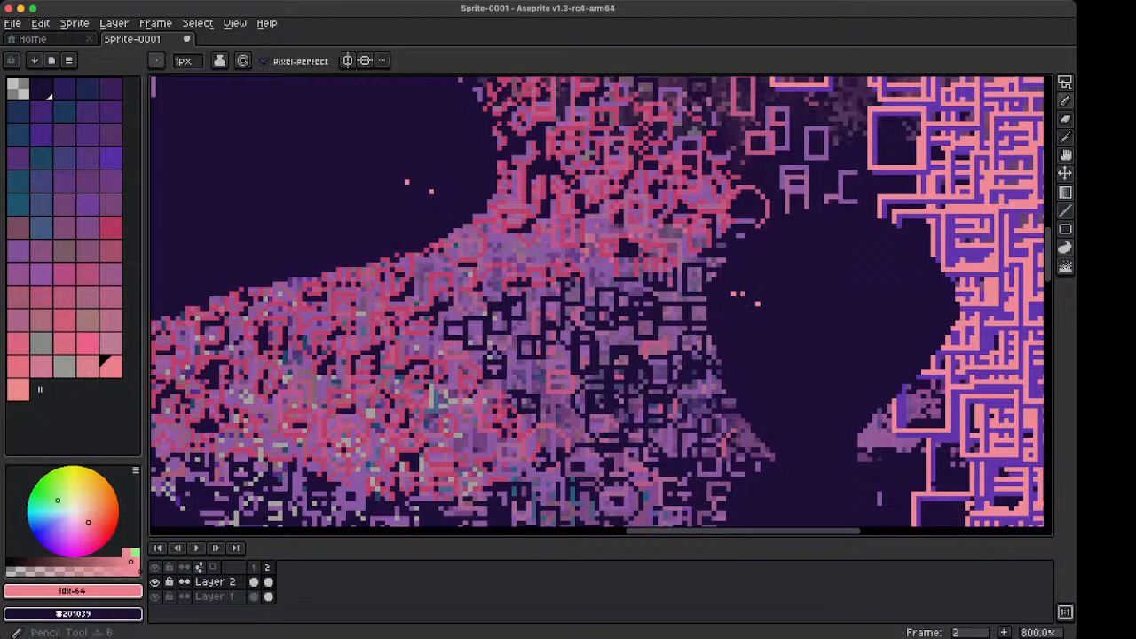
drag(736, 296, 725, 332)
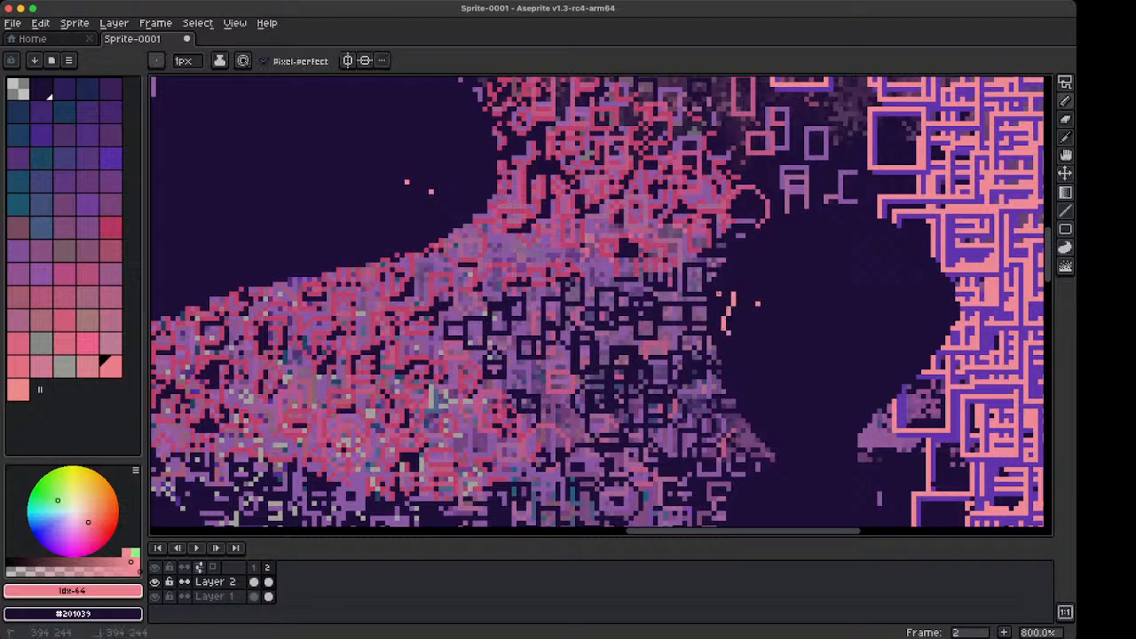
drag(719, 284, 772, 304)
Pencil idx-64 facial lines around the left-hand shape's eyes and add small mouth marks to both faces
mouse_move(427, 178)
mouse_down()
mouse_move(447, 194)
mouse_move(396, 215)
mouse_up()
drag(396, 158, 413, 168)
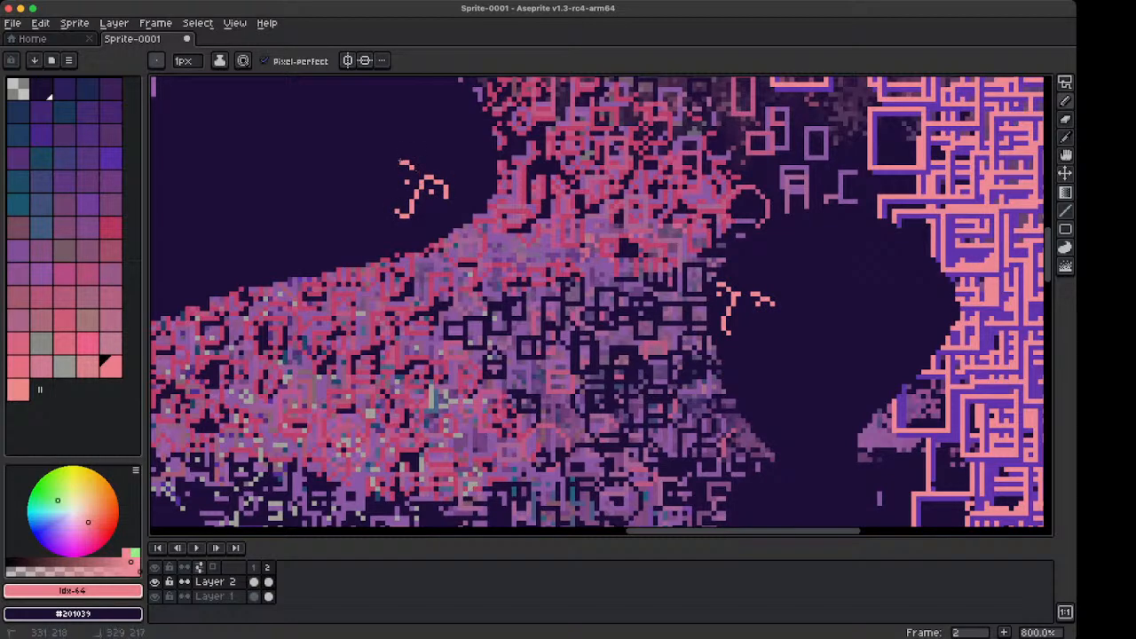
drag(358, 235, 372, 245)
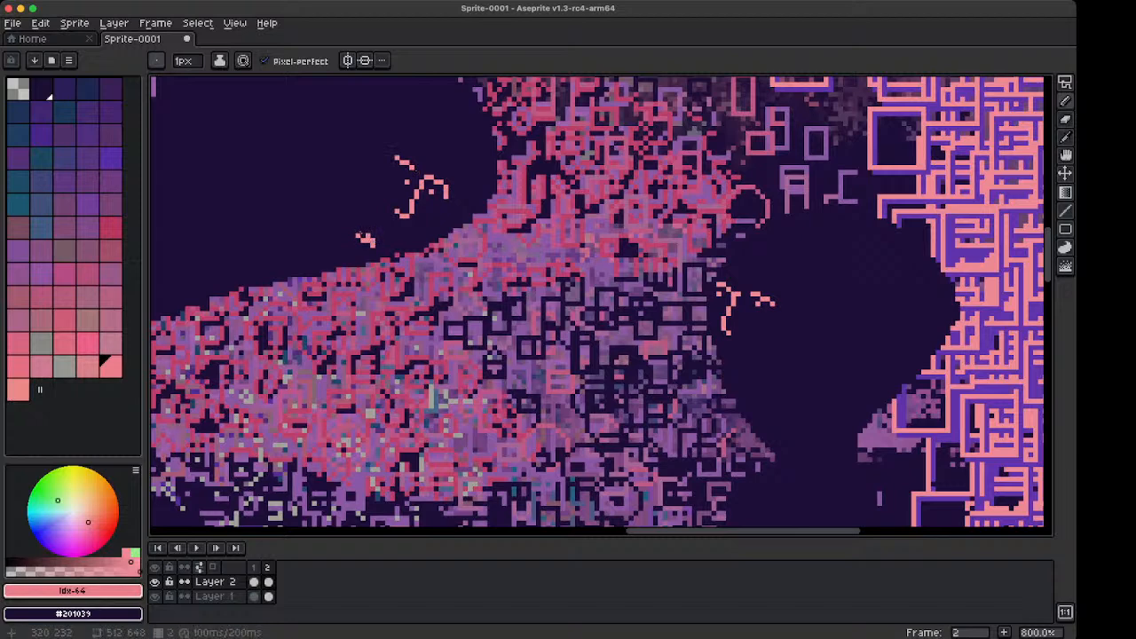
drag(363, 238, 367, 243)
click(724, 357)
drag(746, 364, 731, 364)
click(717, 363)
Sample #201039 from the dark background and pencil thin dark lines through the grey dashes and across the red-striped rectangle
key(1)
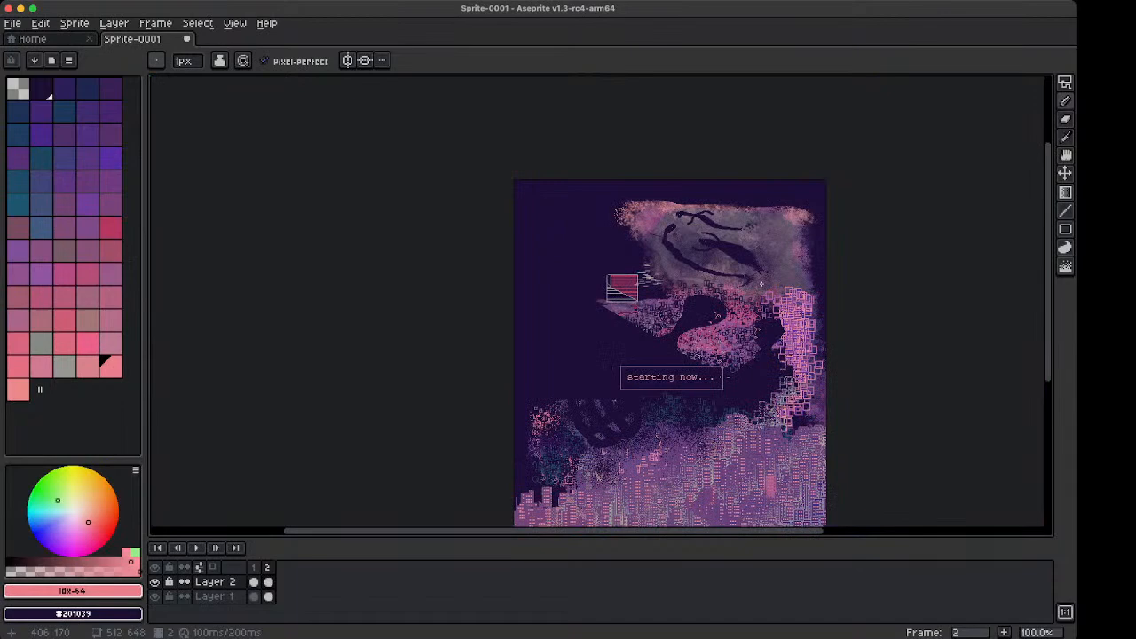
key(2)
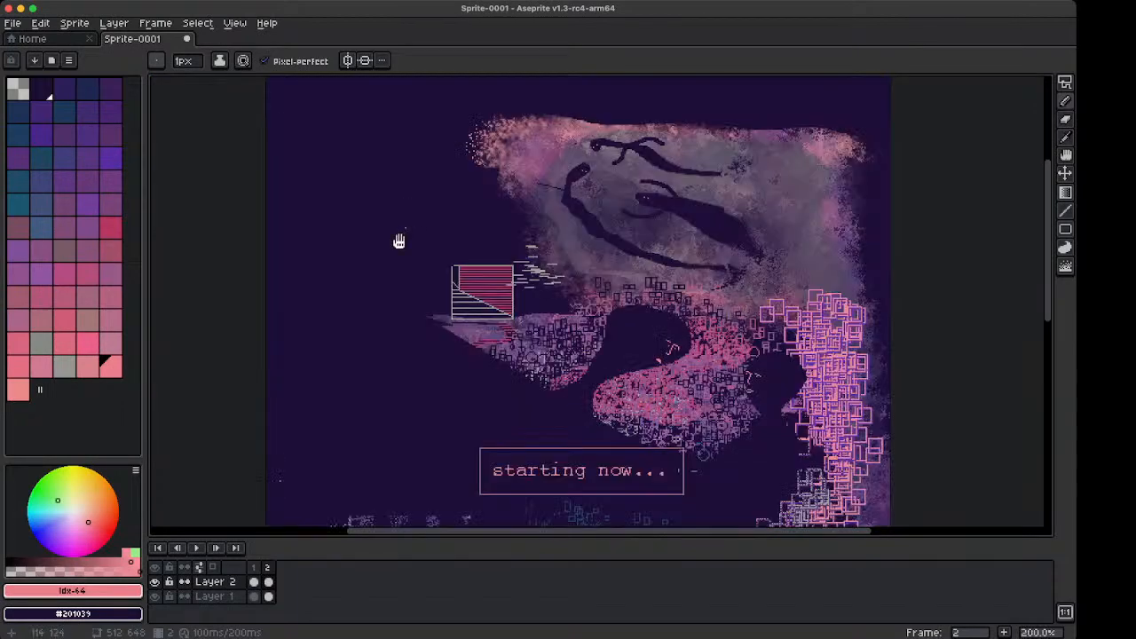
key(space)
drag(508, 264, 450, 210)
key(3)
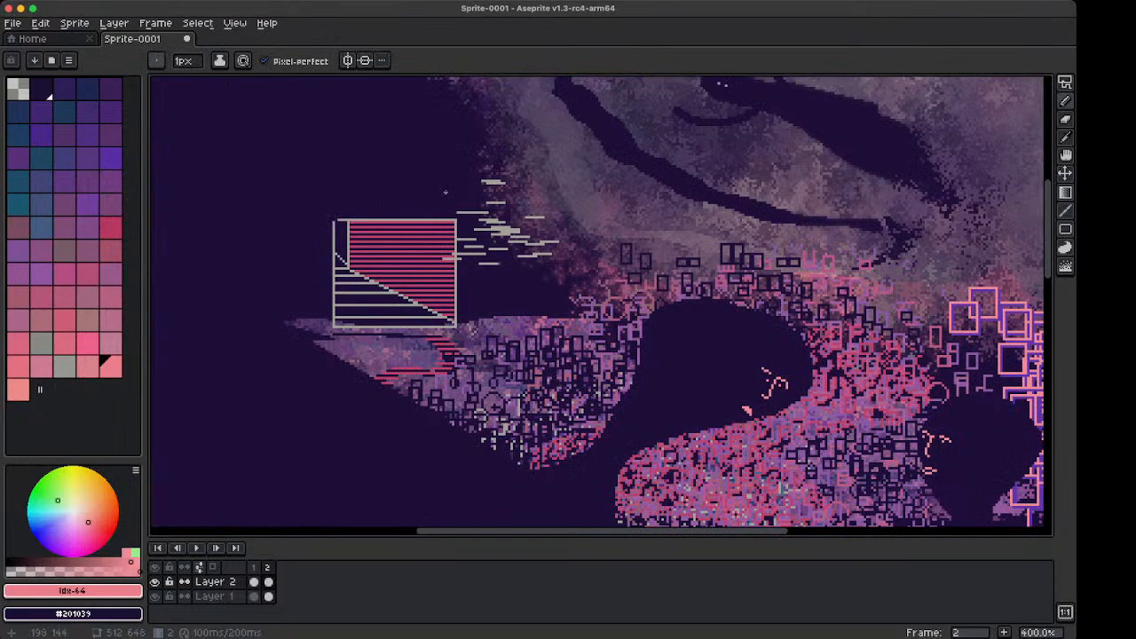
alt+click(445, 192)
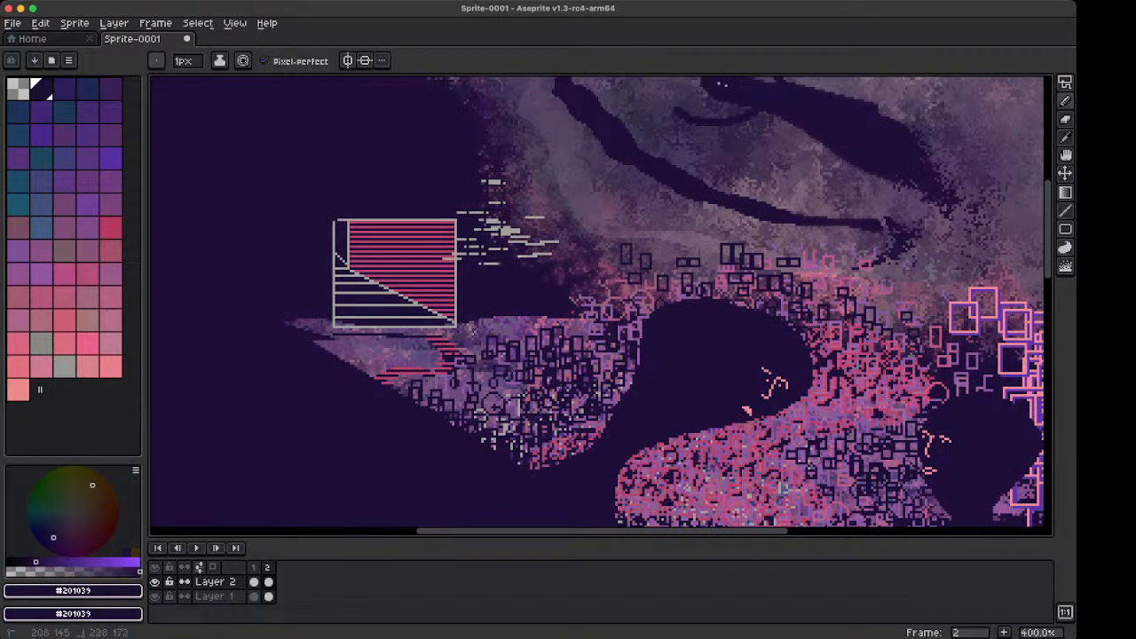
mouse_move(501, 142)
mouse_down()
mouse_move(526, 192)
mouse_move(544, 306)
mouse_move(561, 285)
mouse_move(555, 220)
mouse_move(593, 267)
mouse_up()
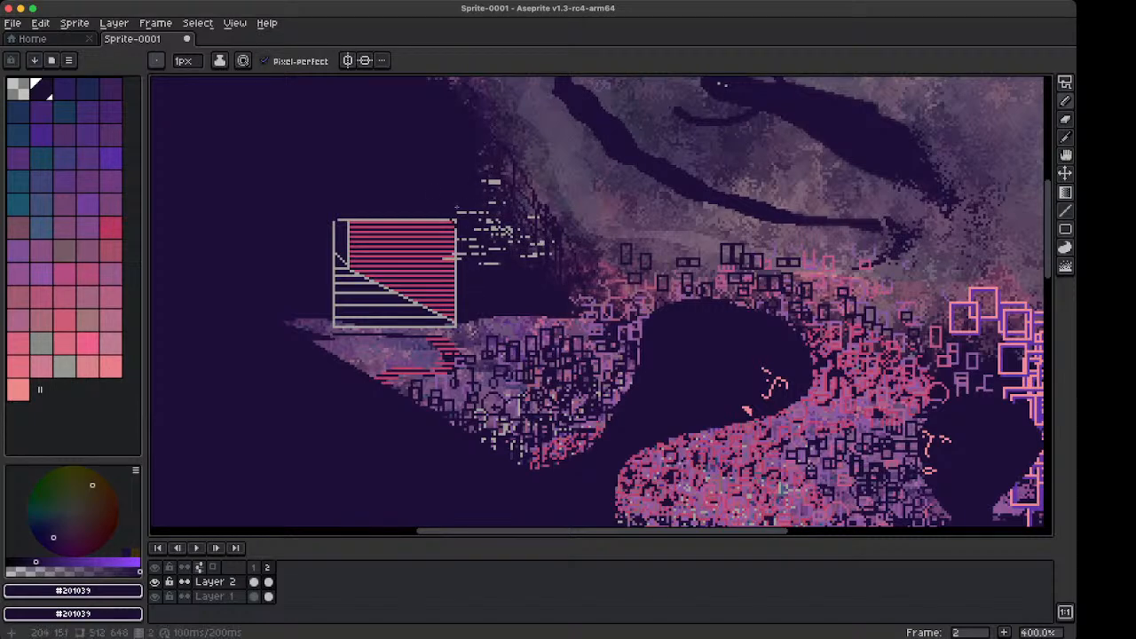
mouse_move(392, 198)
mouse_down()
mouse_move(431, 288)
mouse_move(495, 316)
mouse_up()
mouse_move(412, 197)
mouse_down()
mouse_move(465, 316)
mouse_move(467, 305)
mouse_up()
Pencil a #201039 head and neck outline with eyes and a nose on the pink corner of the large painted patch
scroll(464, 176, up, 10)
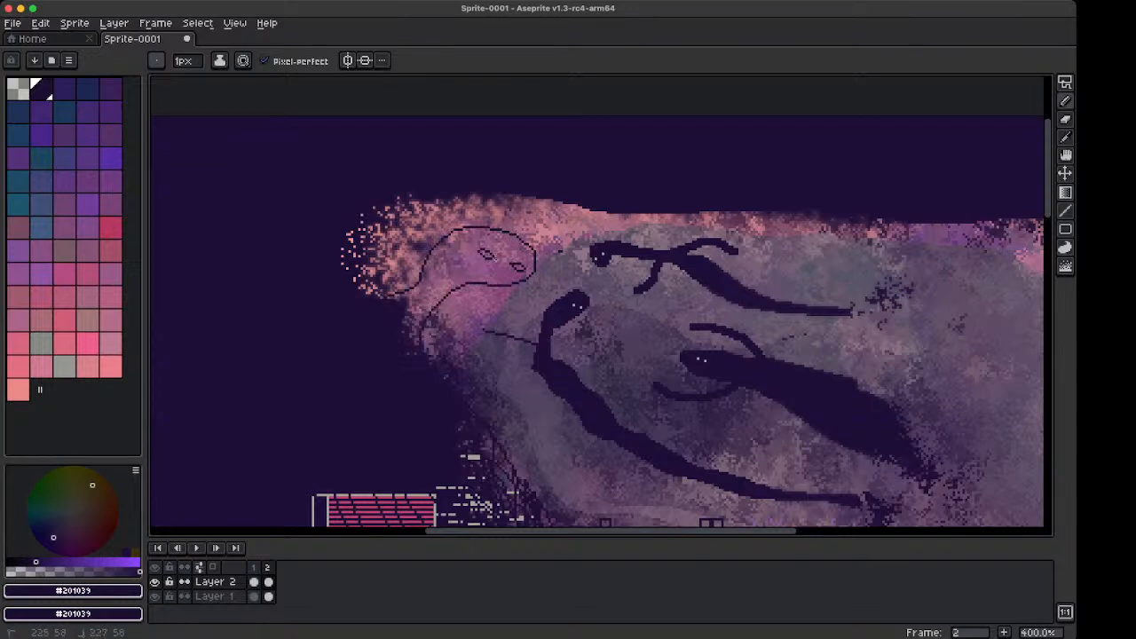
drag(503, 277, 505, 271)
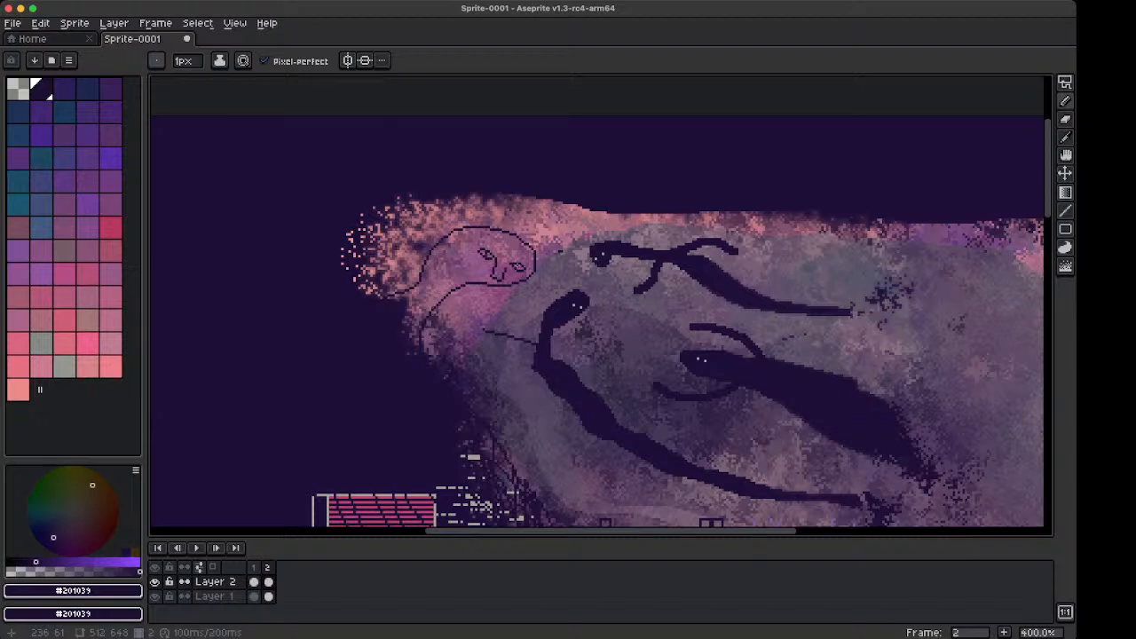
scroll(518, 266, up, 3)
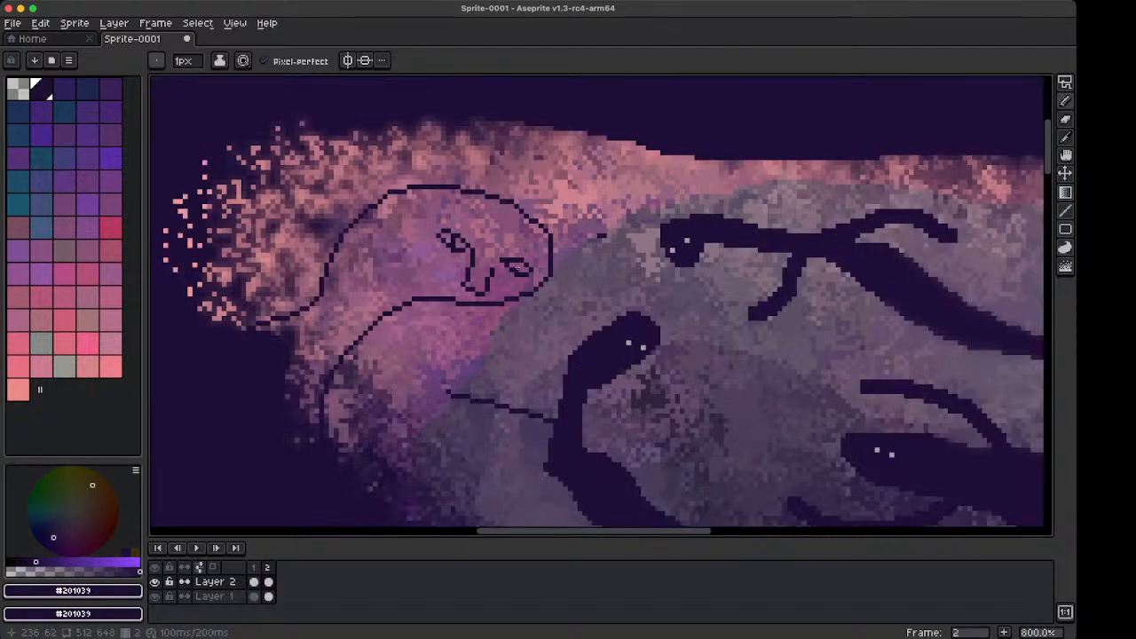
scroll(457, 242, down, 5)
scroll(474, 242, up, 3)
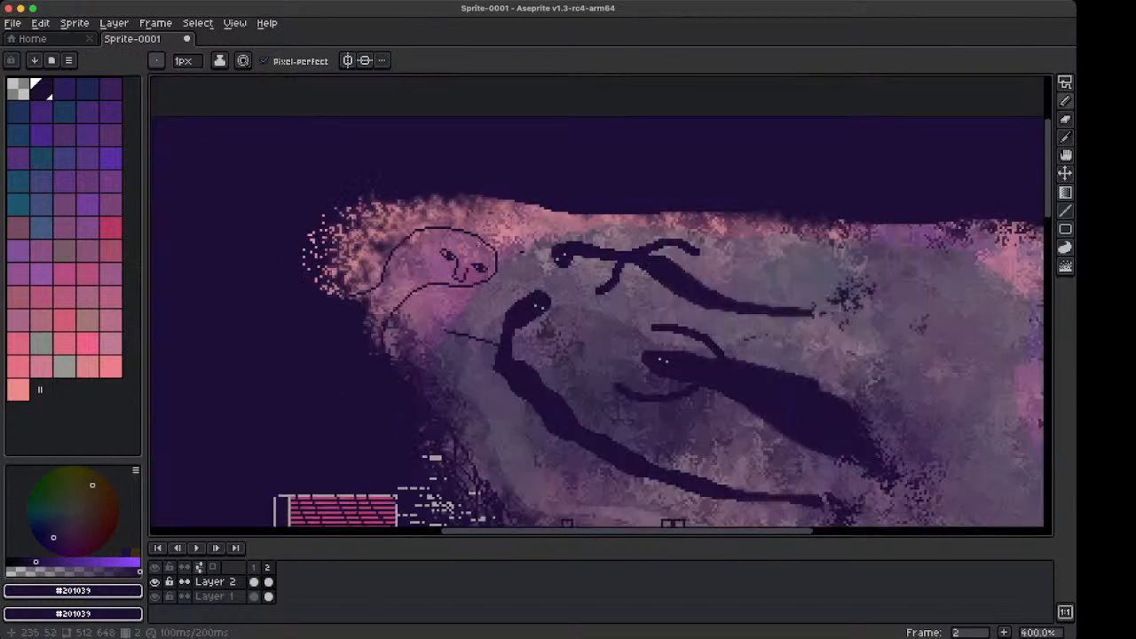
Dot an idx-65 pupil in each eye of the outlined face and swap the foreground and background colours
click(18, 389)
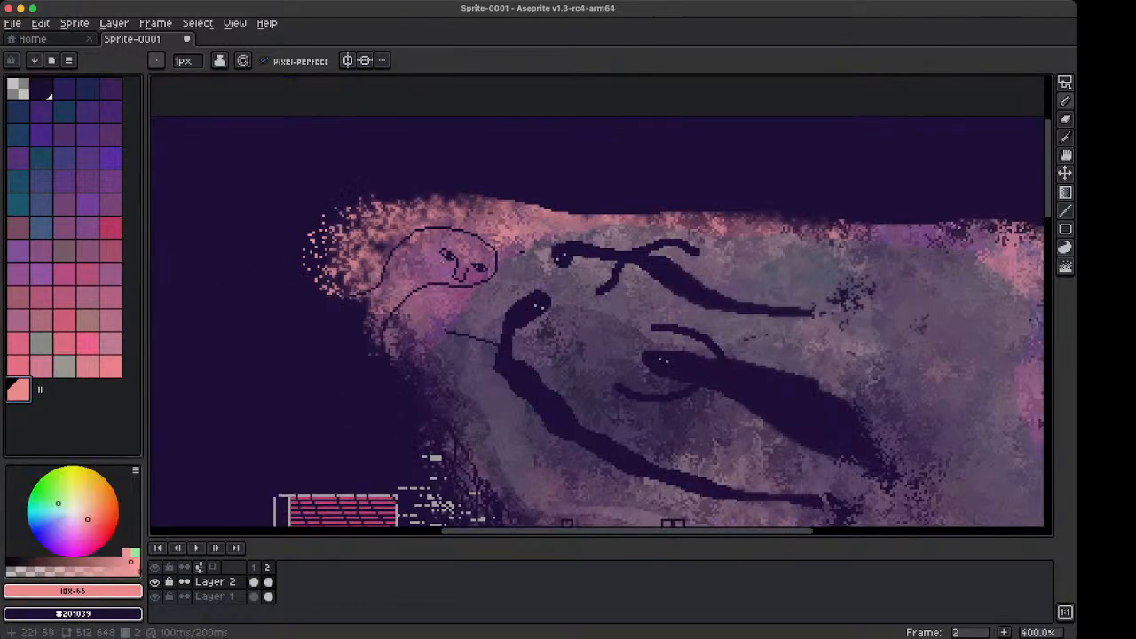
scroll(486, 268, up, 3)
scroll(485, 268, up, 3)
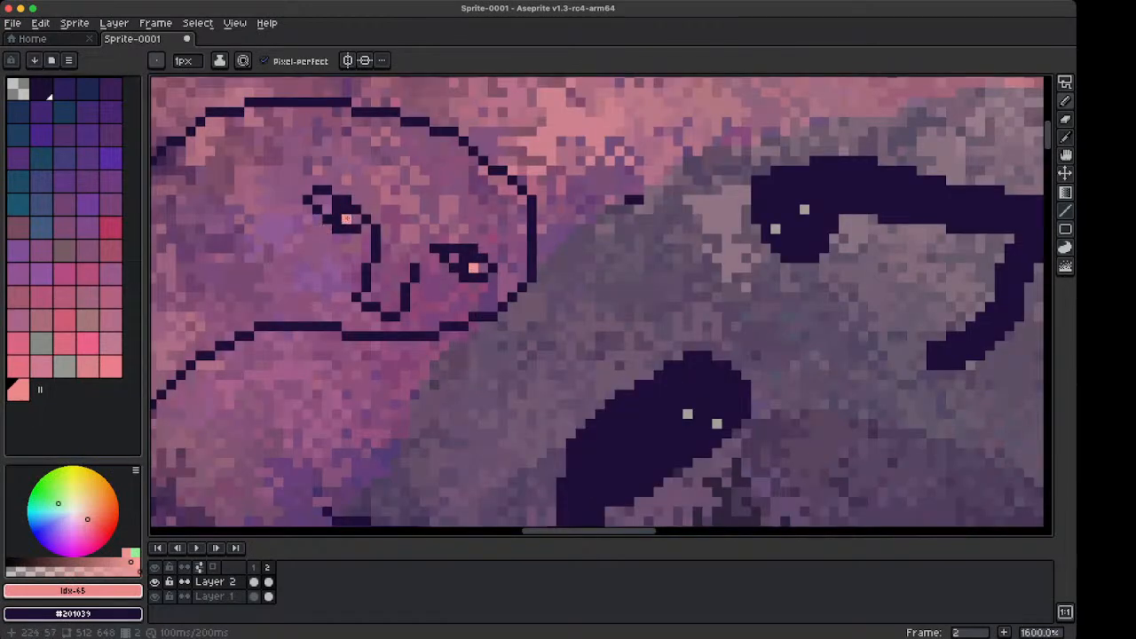
scroll(346, 219, down, 5)
scroll(493, 175, up, 1)
mouse_move(312, 343)
mouse_down()
mouse_move(418, 358)
mouse_move(552, 232)
mouse_up()
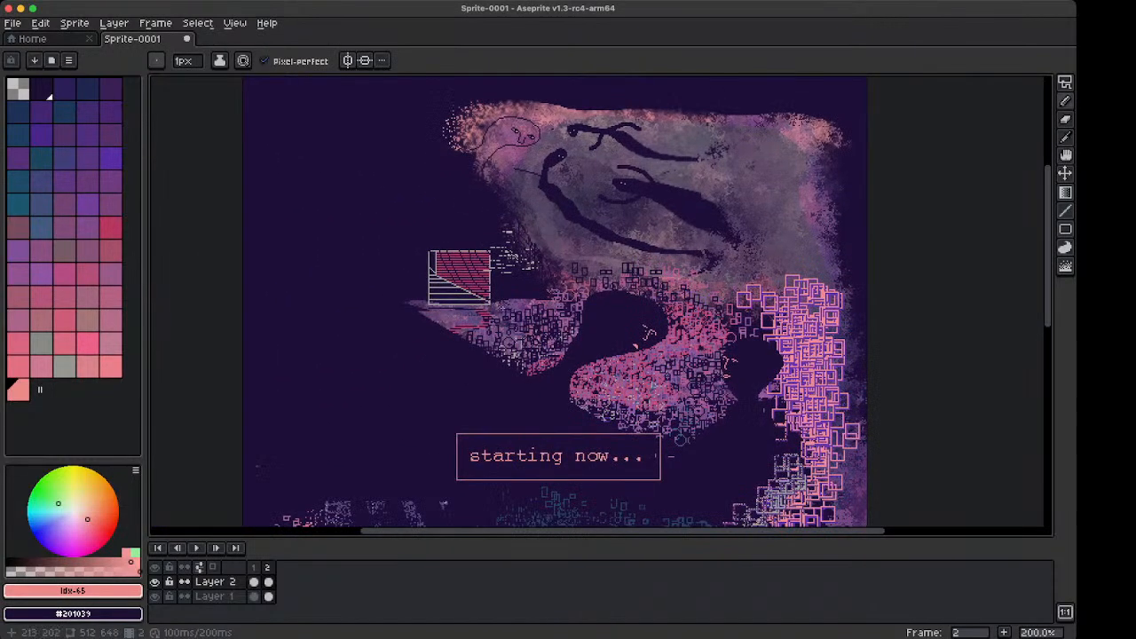
key(x)
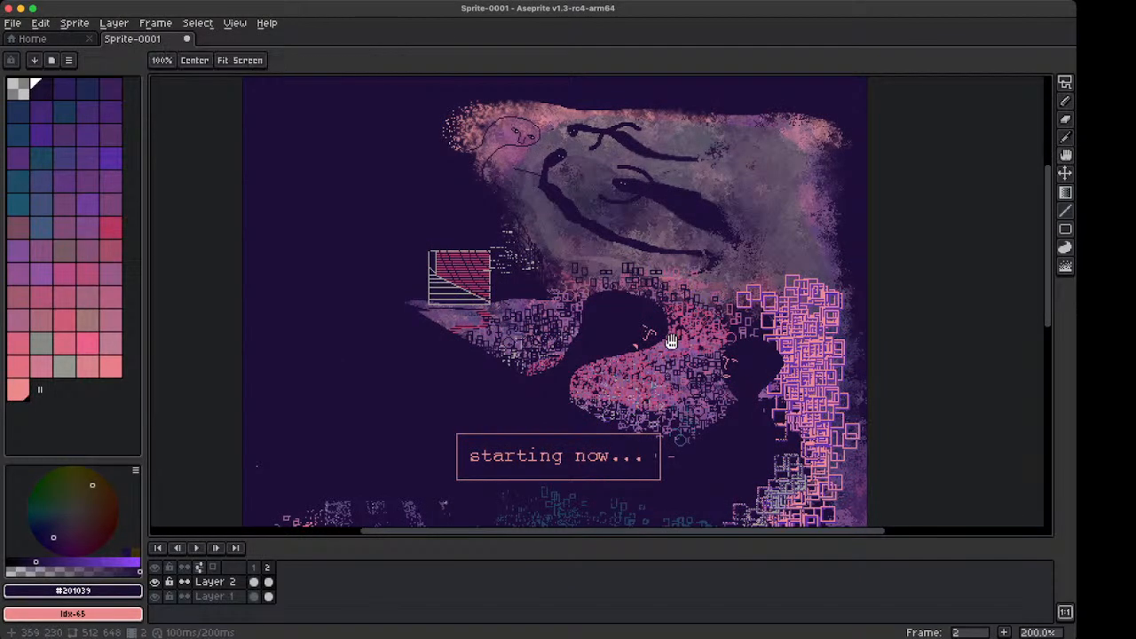
drag(601, 304, 464, 247)
scroll(633, 297, up, 2)
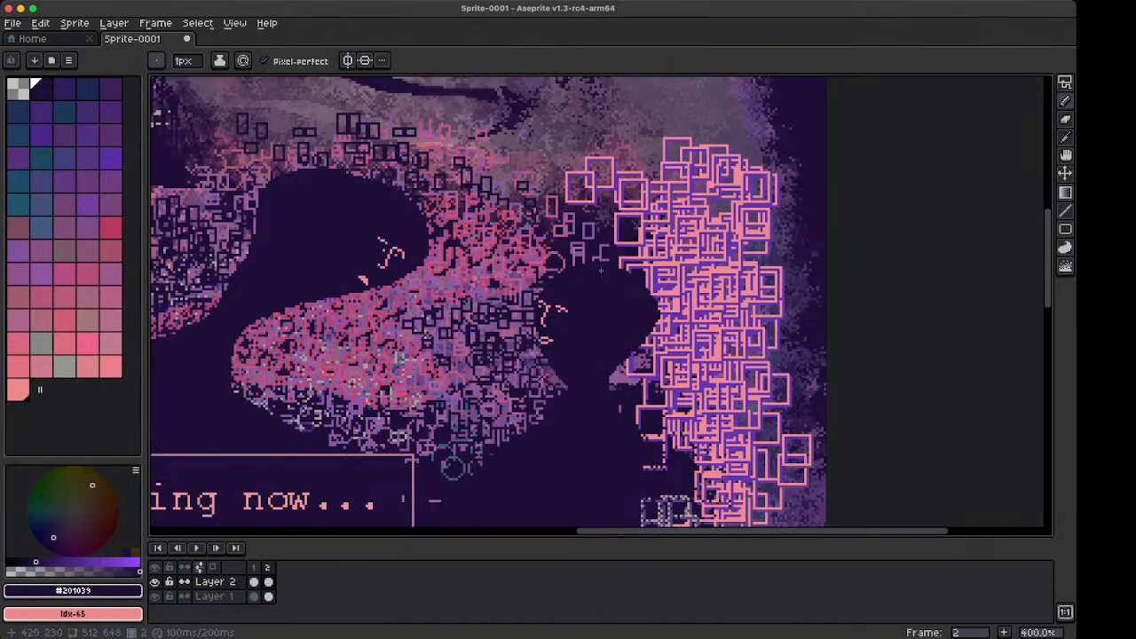
drag(685, 270, 655, 298)
key(super+z)
mouse_move(638, 232)
mouse_down()
mouse_move(737, 259)
mouse_move(666, 311)
mouse_move(638, 299)
mouse_move(688, 297)
mouse_up()
key(super+z)
key(1)
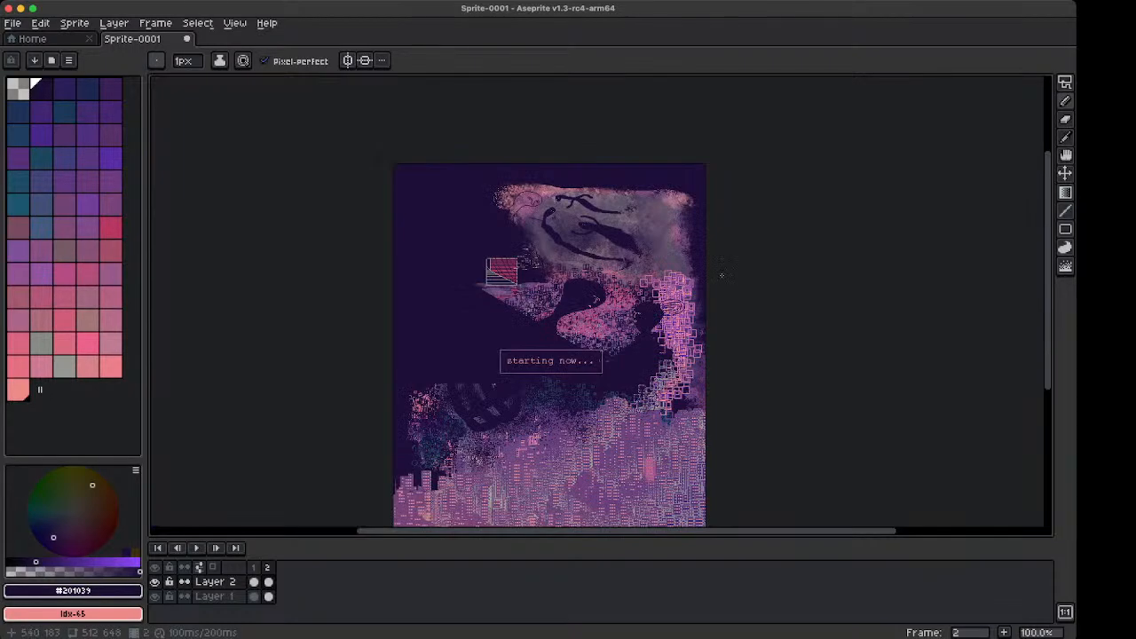
key(v)
drag(545, 371, 558, 230)
key(2)
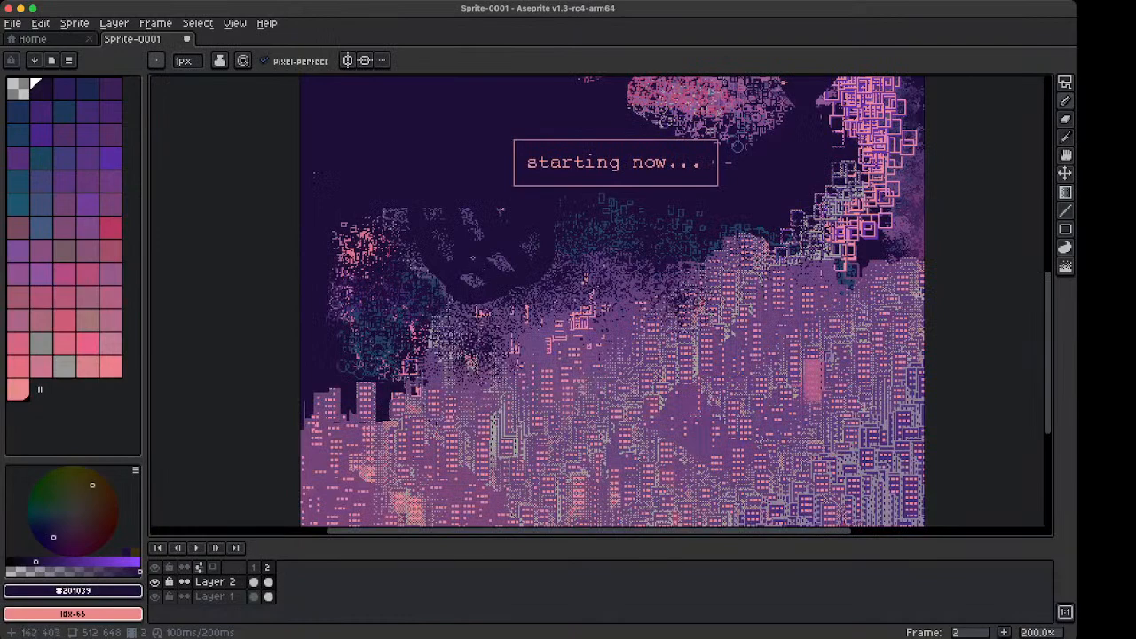
key(w)
click(502, 275)
key(super+d)
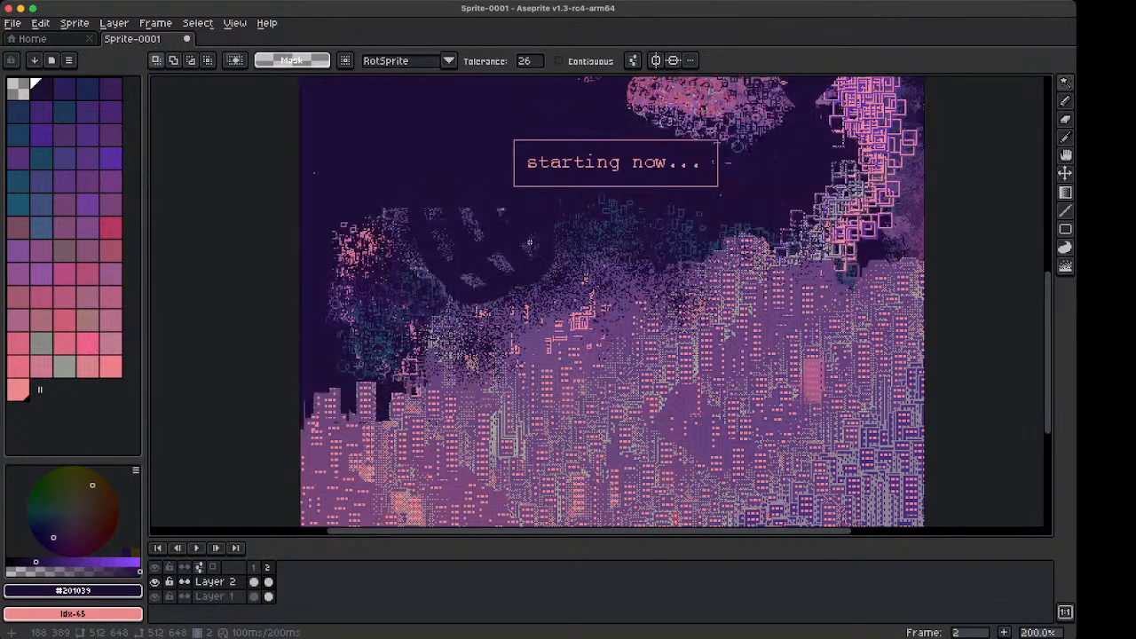
drag(577, 471, 514, 359)
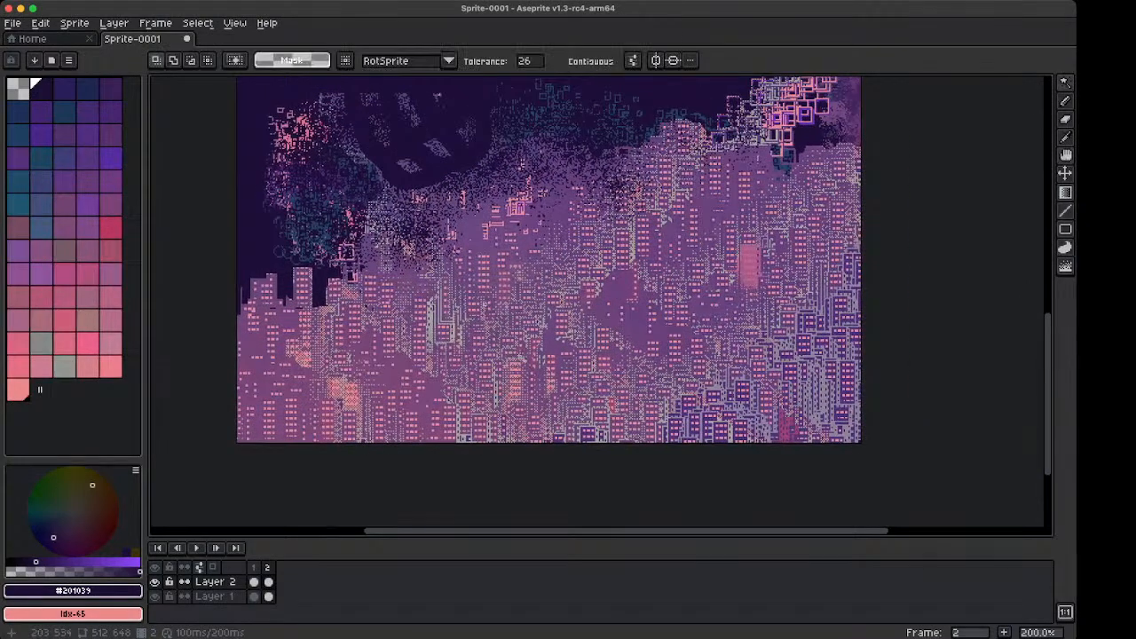
drag(539, 218, 508, 245)
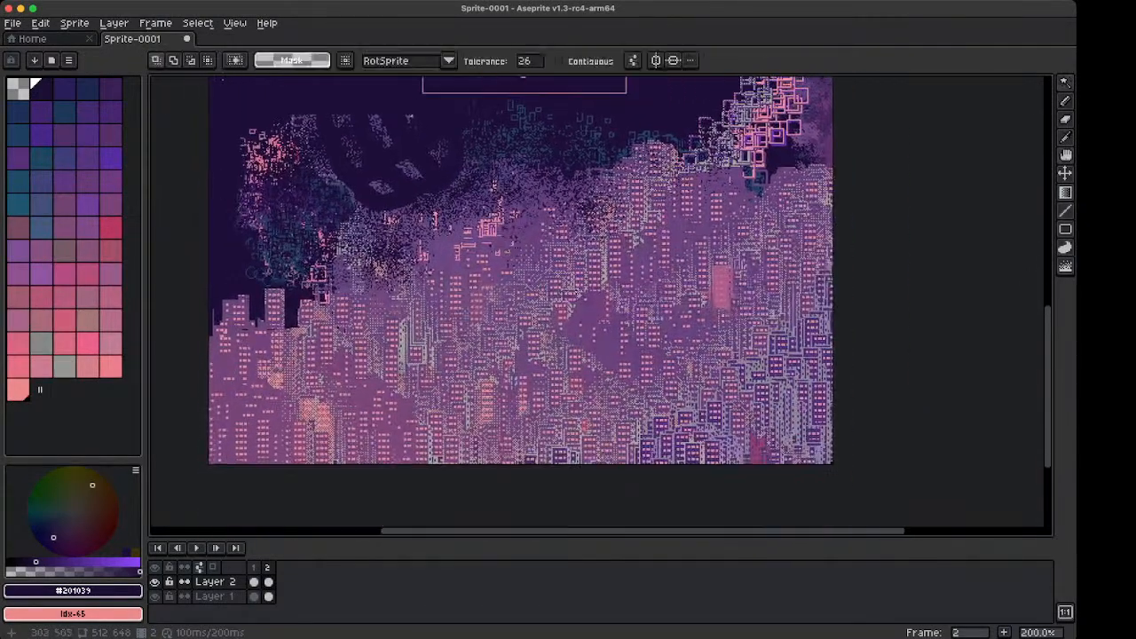
scroll(513, 289, up, 2)
key(m)
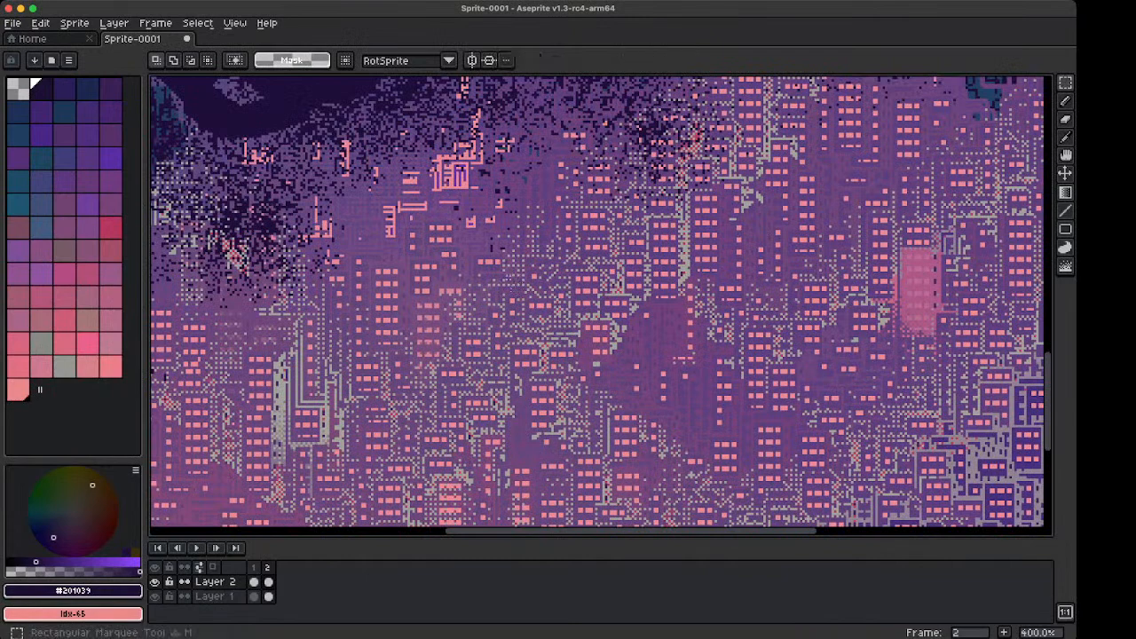
drag(491, 228, 562, 295)
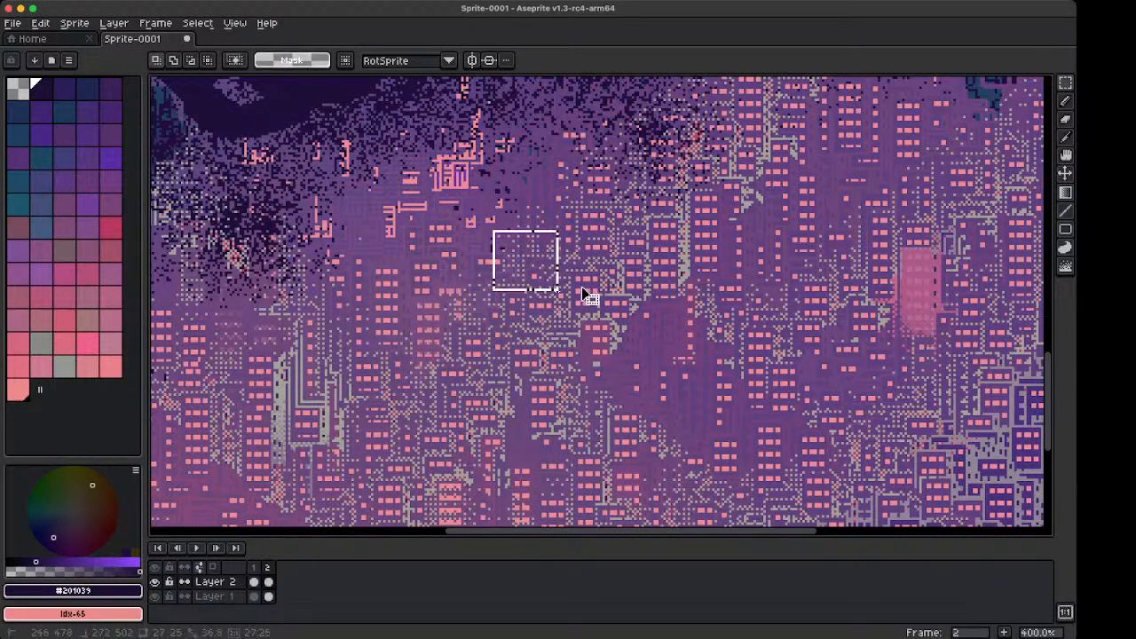
key(super+d)
Lasso a small irregular patch of the city texture and turn it into a custom paint brush
key(q)
drag(554, 250, 525, 266)
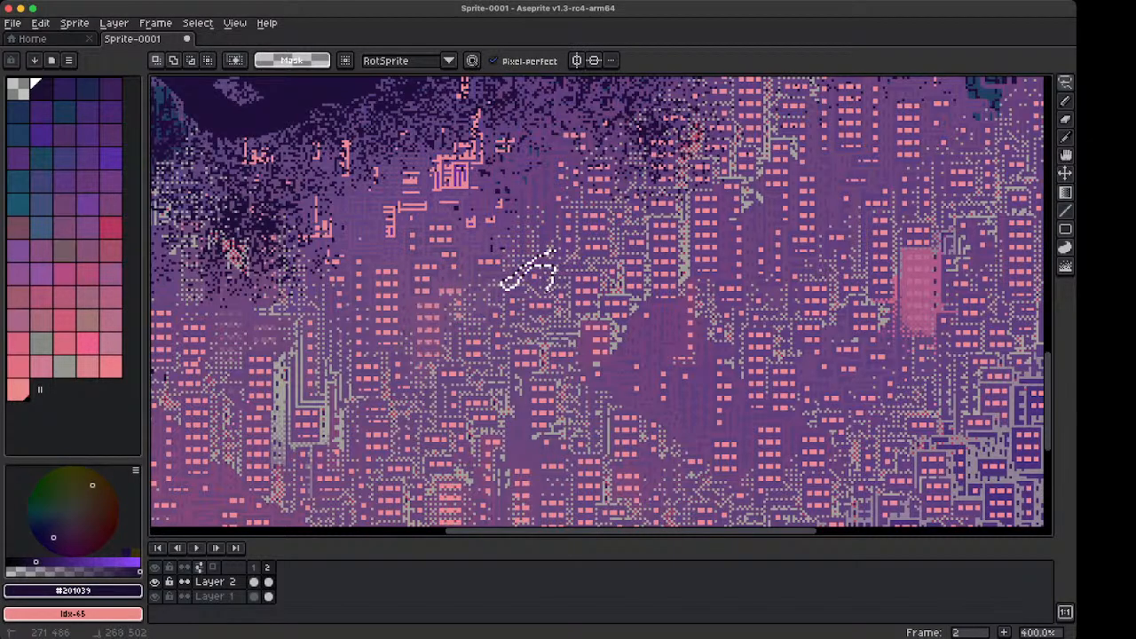
drag(544, 252, 554, 256)
key(super+d)
key(b)
scroll(531, 239, down, 3)
drag(488, 178, 482, 426)
key(2)
key(3)
key(1)
drag(441, 340, 439, 298)
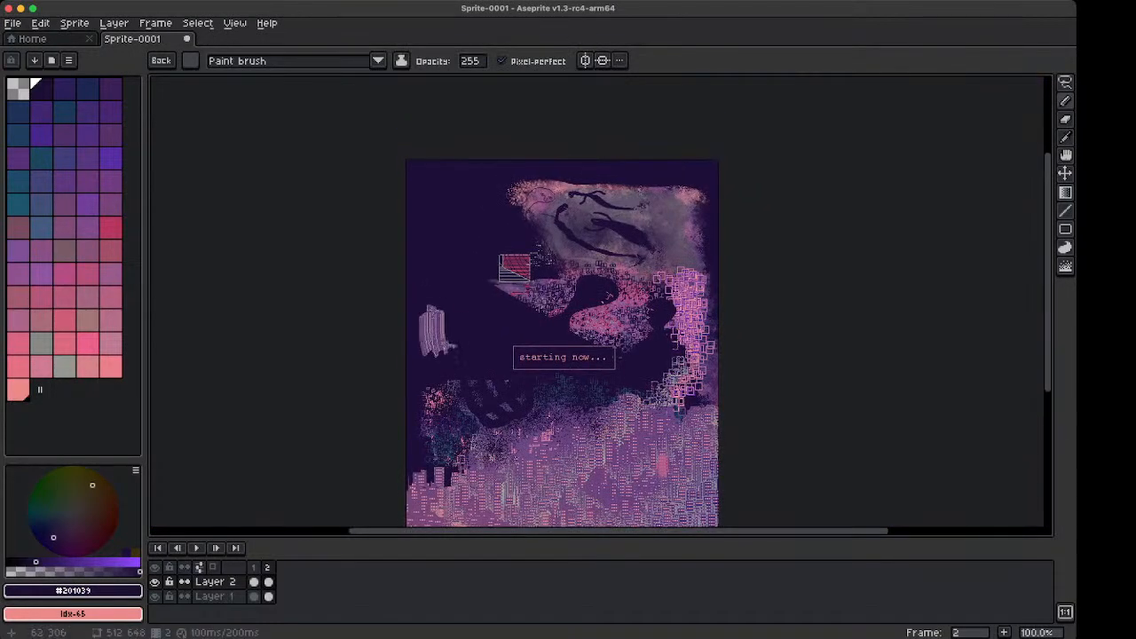
key(super+z)
Paint long vertical strokes with the city-texture brush over the canvas's left side, from the top edge to the pink speckles
drag(435, 382, 444, 160)
mouse_move(414, 389)
mouse_down()
mouse_move(416, 174)
mouse_move(432, 153)
mouse_move(418, 152)
mouse_move(412, 208)
mouse_up()
drag(456, 389, 474, 162)
mouse_move(477, 355)
mouse_down()
mouse_move(465, 385)
mouse_move(456, 370)
mouse_move(471, 341)
mouse_up()
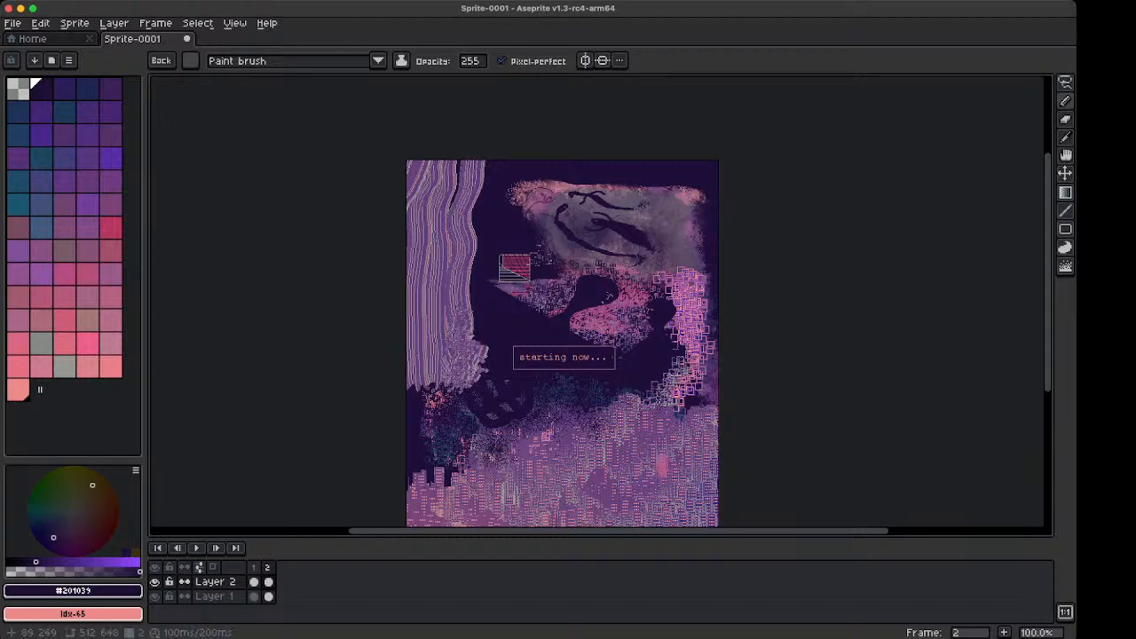
scroll(448, 320, up, 1)
mouse_move(488, 270)
mouse_down()
mouse_move(444, 286)
mouse_move(430, 345)
mouse_move(460, 238)
mouse_move(528, 202)
mouse_up()
drag(594, 255, 437, 259)
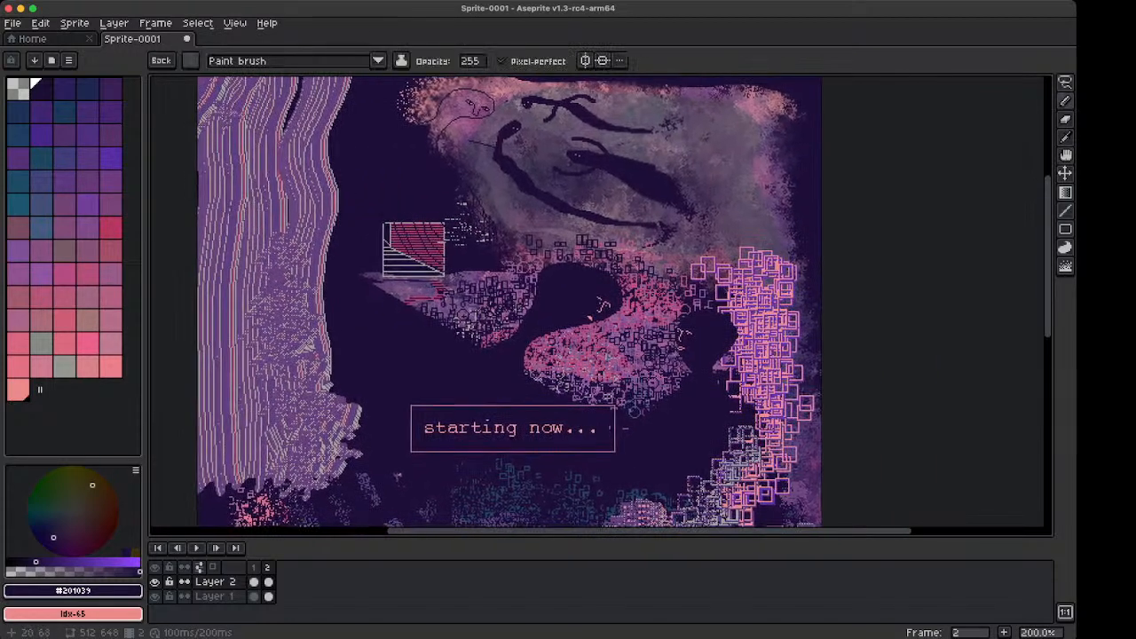
mouse_move(289, 194)
mouse_down()
mouse_move(227, 306)
mouse_move(209, 372)
mouse_move(222, 448)
mouse_move(288, 426)
mouse_move(267, 383)
mouse_move(293, 355)
mouse_move(284, 311)
mouse_move(259, 293)
mouse_move(288, 200)
mouse_move(319, 284)
mouse_up()
mouse_move(329, 205)
mouse_down()
mouse_move(340, 266)
mouse_move(303, 241)
mouse_move(293, 209)
mouse_move(293, 178)
mouse_move(329, 102)
mouse_move(319, 116)
mouse_move(391, 177)
mouse_move(364, 231)
mouse_move(386, 237)
mouse_move(381, 98)
mouse_move(399, 124)
mouse_move(382, 257)
mouse_move(347, 275)
mouse_move(333, 329)
mouse_move(332, 391)
mouse_move(373, 480)
mouse_move(377, 417)
mouse_move(341, 337)
mouse_move(360, 236)
mouse_up()
Extend the city-texture strokes around the large painted patch, across the canvas's top and down its right edge
key(space)
drag(359, 400, 362, 222)
mouse_move(346, 328)
mouse_down()
mouse_move(339, 362)
mouse_move(364, 315)
mouse_move(350, 356)
mouse_move(364, 346)
mouse_move(391, 266)
mouse_move(329, 355)
mouse_move(350, 333)
mouse_move(386, 240)
mouse_move(373, 204)
mouse_move(330, 173)
mouse_move(362, 258)
mouse_move(346, 226)
mouse_move(383, 159)
mouse_move(406, 159)
mouse_move(419, 134)
mouse_up()
drag(405, 181, 400, 275)
mouse_move(390, 222)
mouse_down()
mouse_move(386, 167)
mouse_move(444, 117)
mouse_move(534, 109)
mouse_move(555, 124)
mouse_move(746, 151)
mouse_move(809, 115)
mouse_move(826, 182)
mouse_move(822, 262)
mouse_up()
mouse_move(798, 293)
mouse_down()
mouse_move(817, 321)
mouse_move(810, 338)
mouse_up()
Repaint the textured left band with long vertical strokes of the city-texture brush to form continuous stripes
mouse_move(286, 123)
mouse_down()
mouse_move(253, 268)
mouse_move(256, 327)
mouse_move(169, 421)
mouse_up()
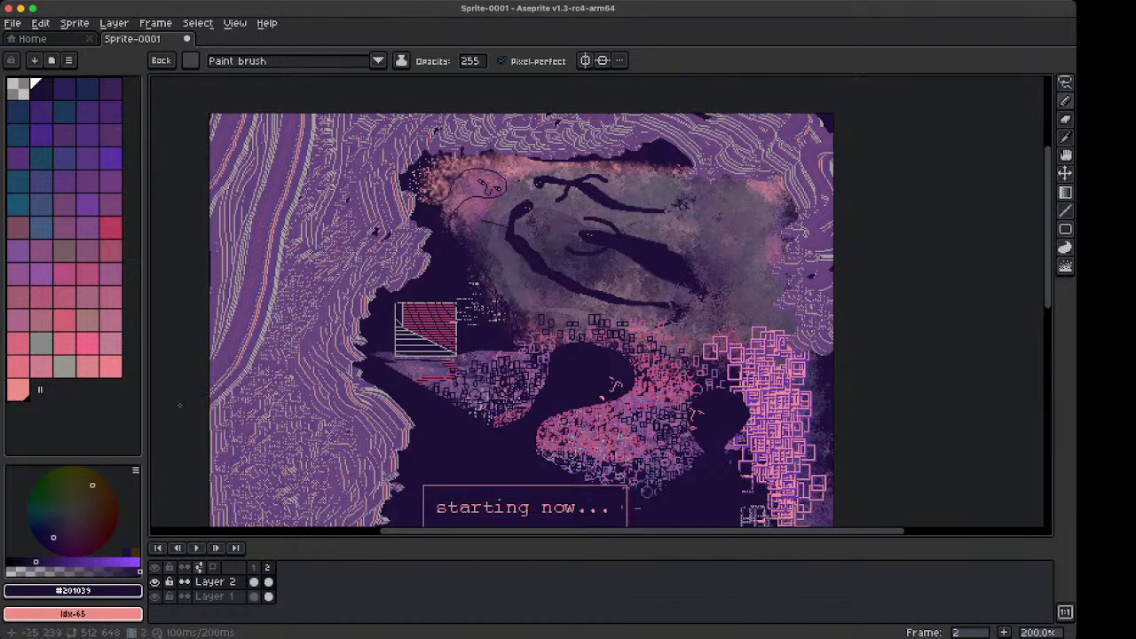
mouse_move(351, 114)
mouse_down()
mouse_move(297, 192)
mouse_move(218, 411)
mouse_up()
scroll(242, 375, down, 1)
drag(272, 386, 273, 418)
drag(239, 508, 245, 271)
drag(263, 499, 253, 275)
mouse_move(279, 486)
mouse_down()
mouse_move(266, 275)
mouse_move(306, 435)
mouse_move(285, 272)
mouse_up()
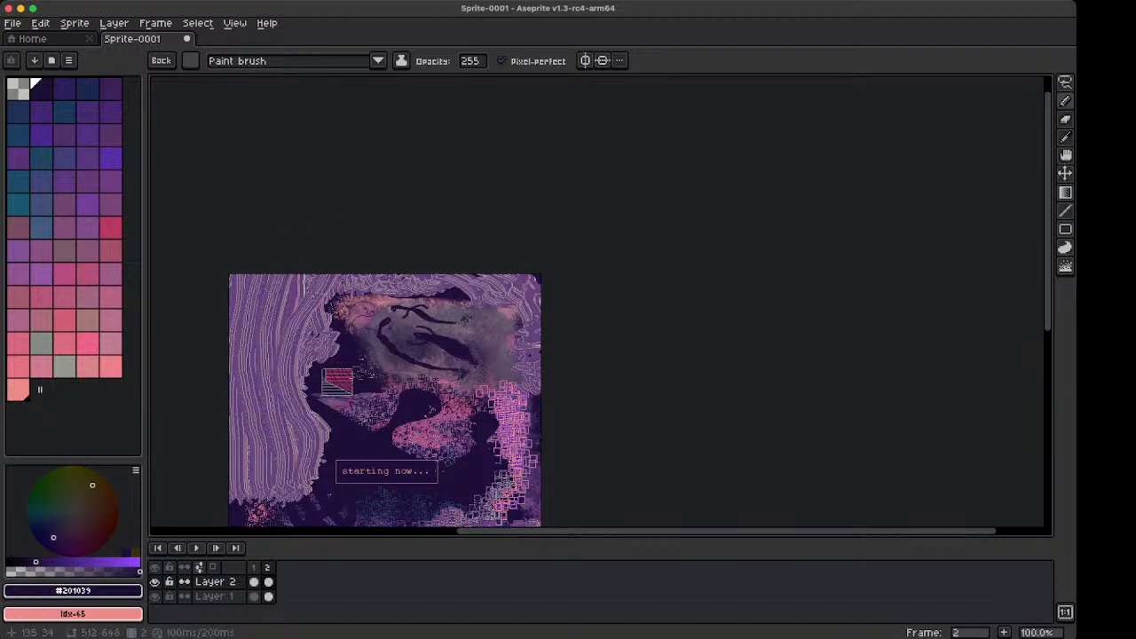
drag(313, 428, 285, 279)
Switch to the Spray tool and spray the city-texture brush over the lower part of the striped left band
key(shift+b)
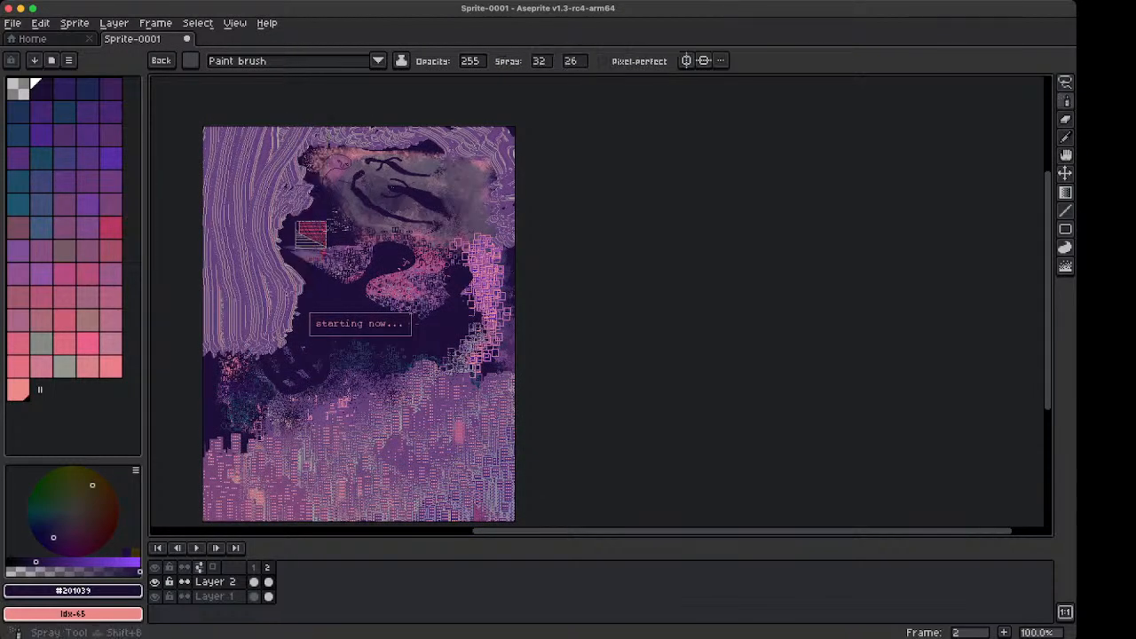
mouse_move(229, 301)
mouse_down()
mouse_move(259, 294)
mouse_move(217, 315)
mouse_move(224, 271)
mouse_move(233, 307)
mouse_move(232, 262)
mouse_up()
scroll(233, 261, up, 1)
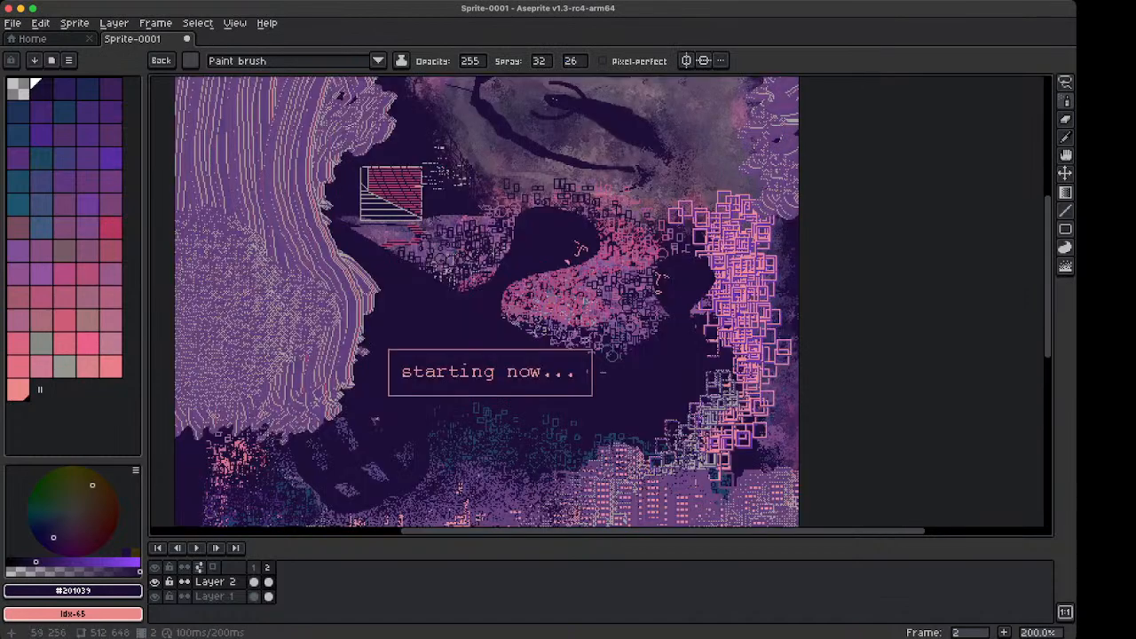
scroll(240, 342, left, 3)
key(space)
drag(373, 343, 288, 379)
Spray the city texture over the upper part of the left band, from the canvas corner toward the outlined head
key(space)
mouse_move(397, 204)
mouse_down()
mouse_move(342, 315)
mouse_move(345, 302)
mouse_move(318, 277)
mouse_move(286, 267)
mouse_move(354, 307)
mouse_move(355, 337)
mouse_move(334, 266)
mouse_move(333, 355)
mouse_up()
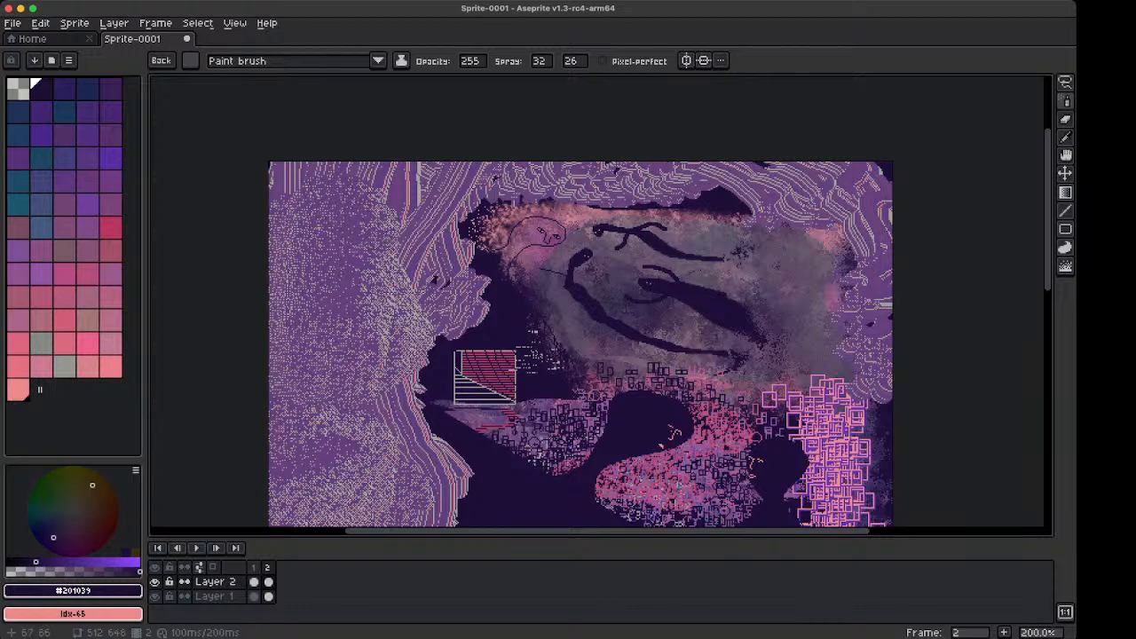
mouse_move(324, 233)
mouse_down()
mouse_move(378, 302)
mouse_move(293, 276)
mouse_move(234, 281)
mouse_move(234, 239)
mouse_up()
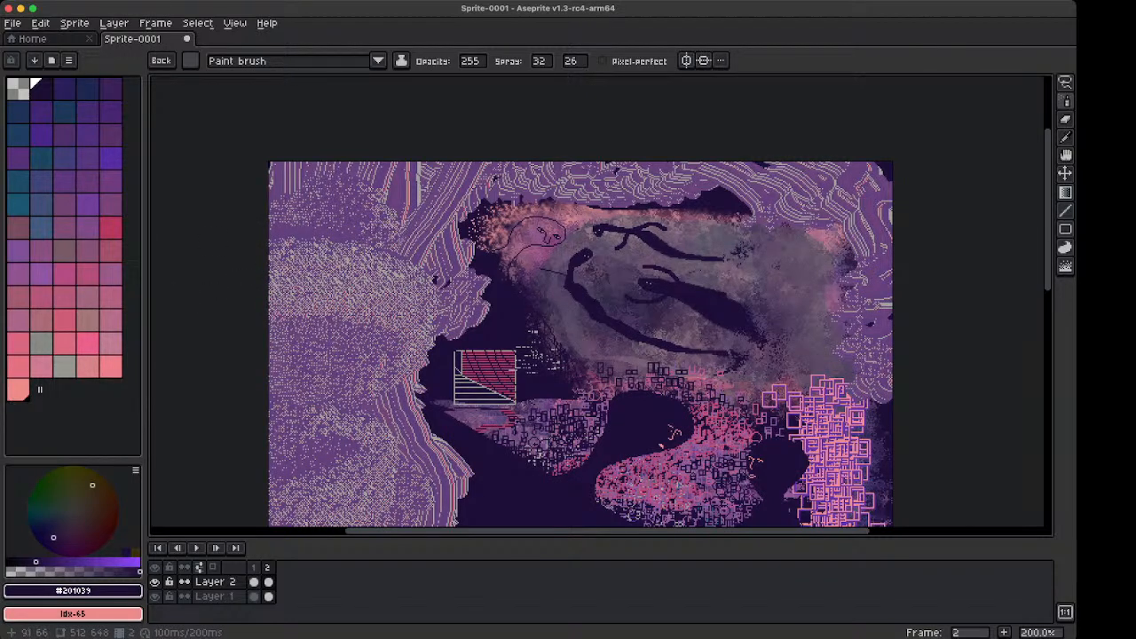
drag(337, 203, 405, 271)
mouse_move(369, 222)
mouse_down()
mouse_move(498, 280)
mouse_move(532, 333)
mouse_move(471, 263)
mouse_up()
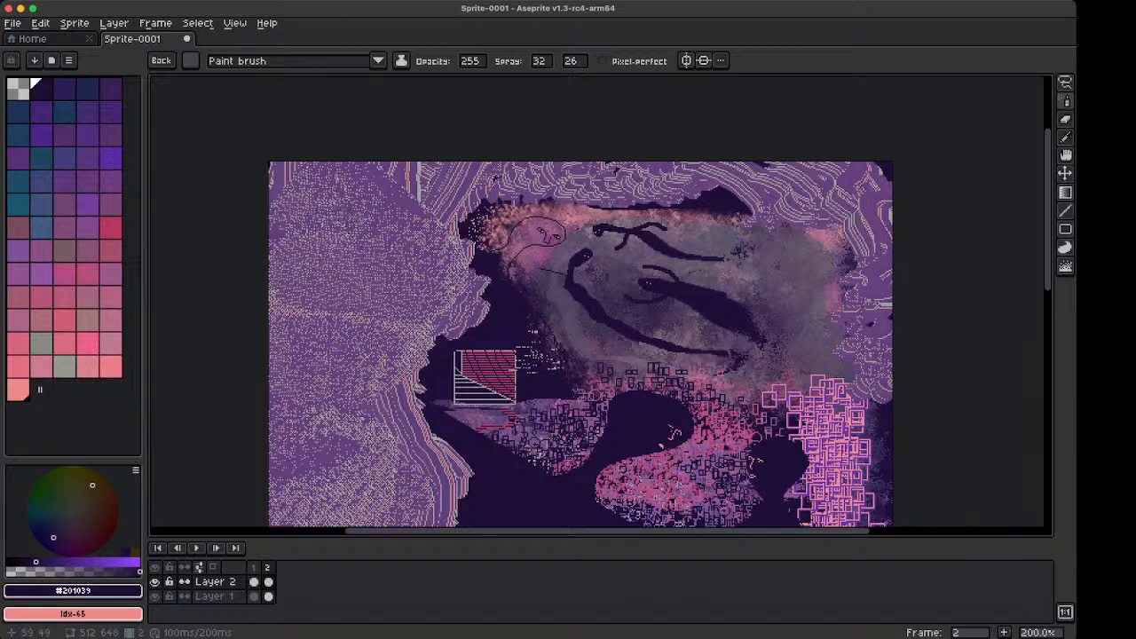
Spray further city texture over the middle and top of the left band, covering the stripes near the head
scroll(316, 368, down, 3)
mouse_move(302, 382)
mouse_down()
mouse_move(308, 393)
mouse_move(337, 387)
mouse_move(343, 305)
mouse_move(380, 276)
mouse_up()
mouse_move(413, 322)
mouse_down()
mouse_move(346, 158)
mouse_move(302, 178)
mouse_move(346, 155)
mouse_move(336, 89)
mouse_up()
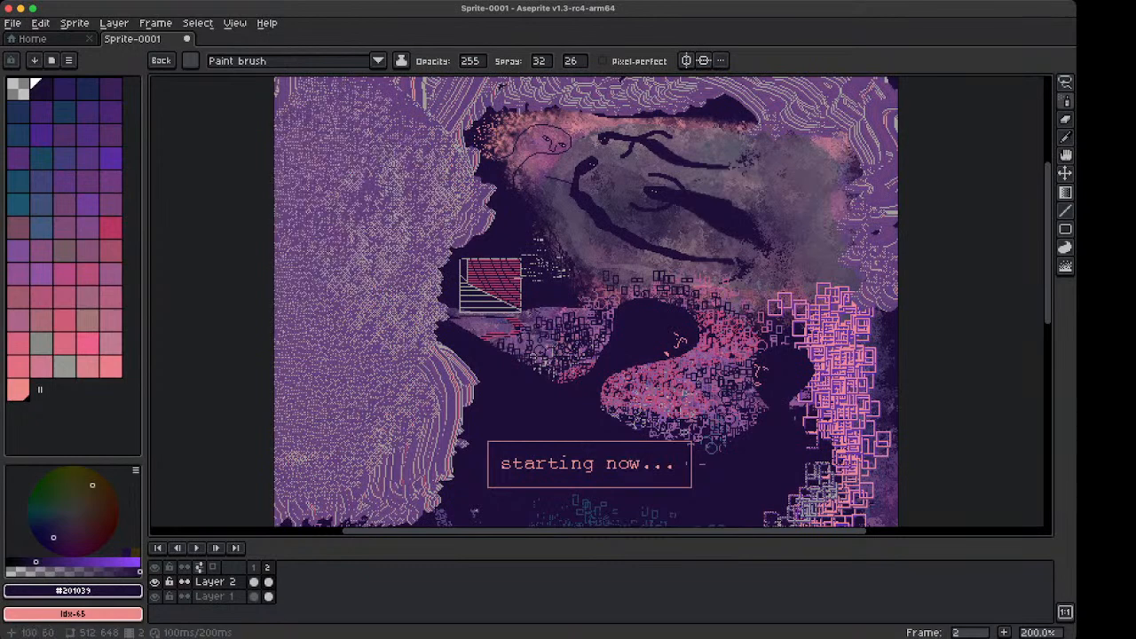
scroll(577, 302, up, 3)
mouse_move(494, 227)
mouse_down()
mouse_move(457, 177)
mouse_move(284, 186)
mouse_move(290, 271)
mouse_up()
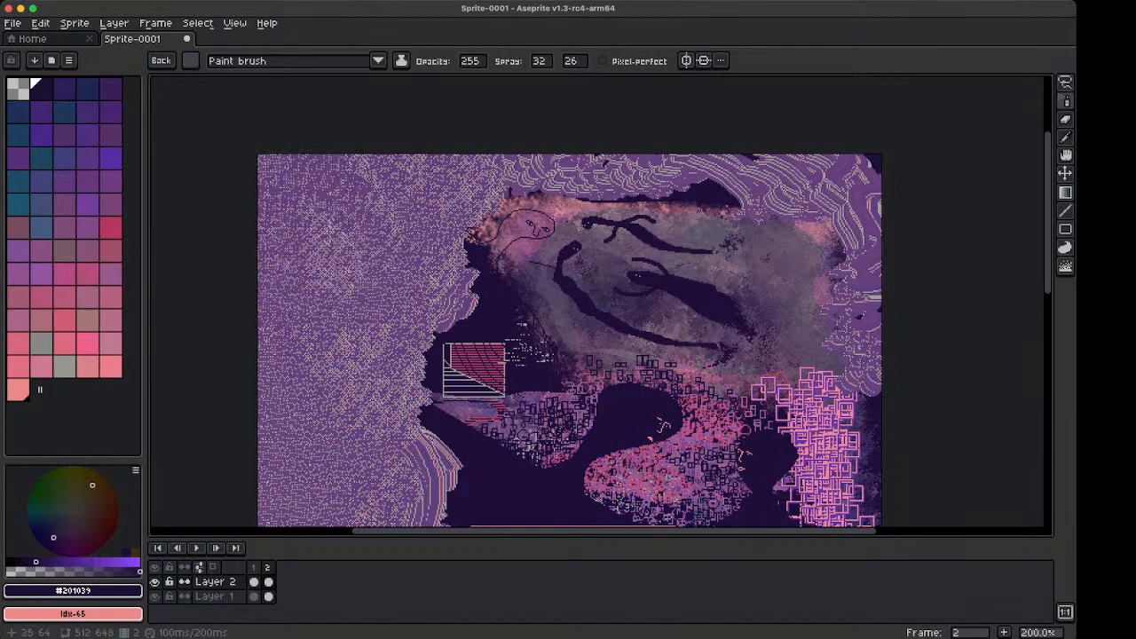
scroll(362, 339, down, 1)
key(space)
drag(418, 406, 370, 250)
scroll(356, 242, up, 1)
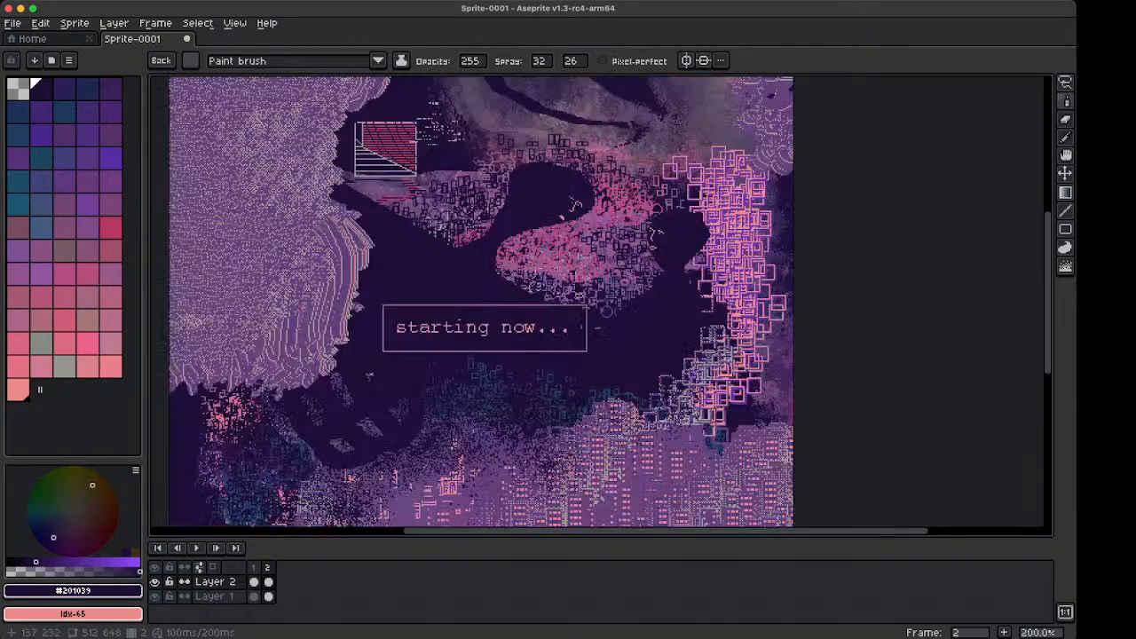
Select the purple areas of the left band by colour with the Magic Wand and fill them with dark #201039
key(space)
drag(340, 201, 393, 351)
scroll(328, 260, up, 1)
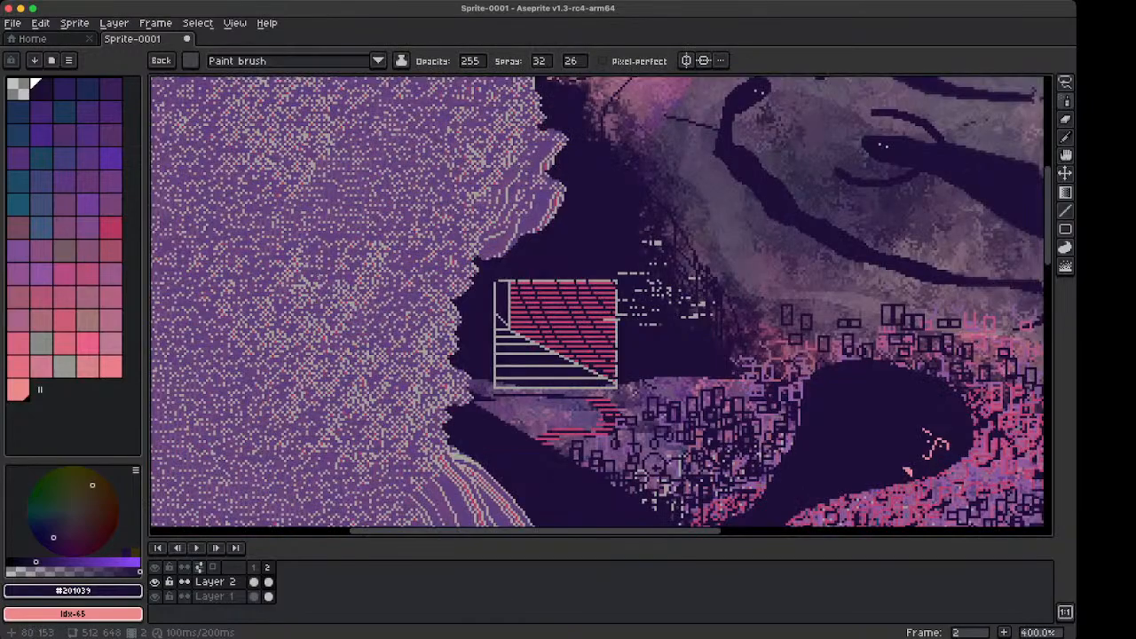
key(Escape)
key(w)
click(369, 252)
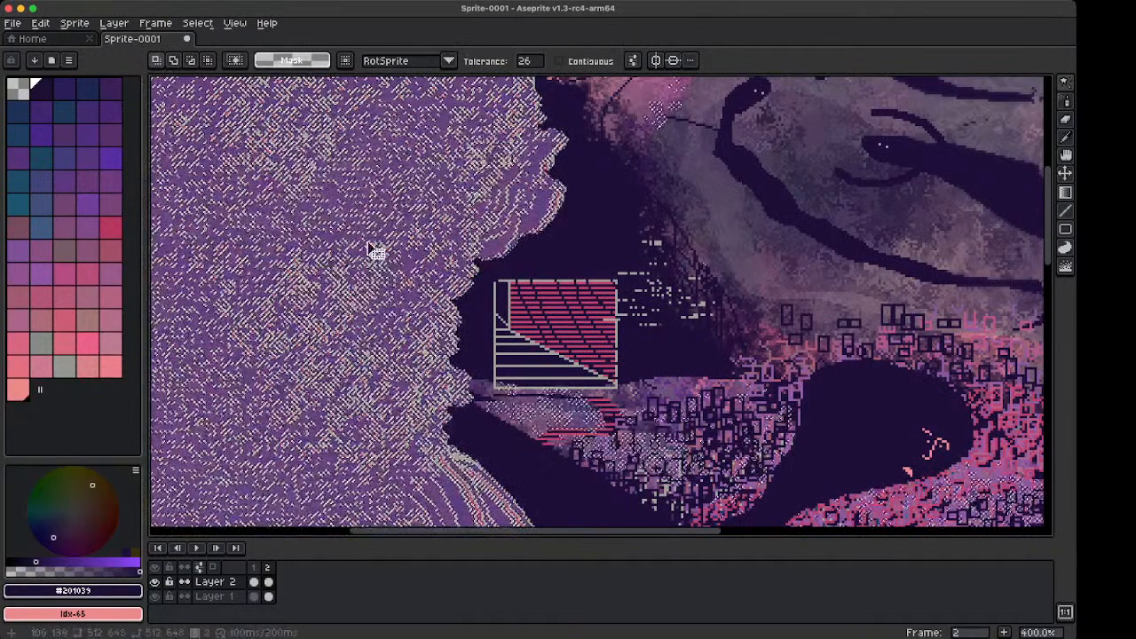
scroll(374, 252, down, 2)
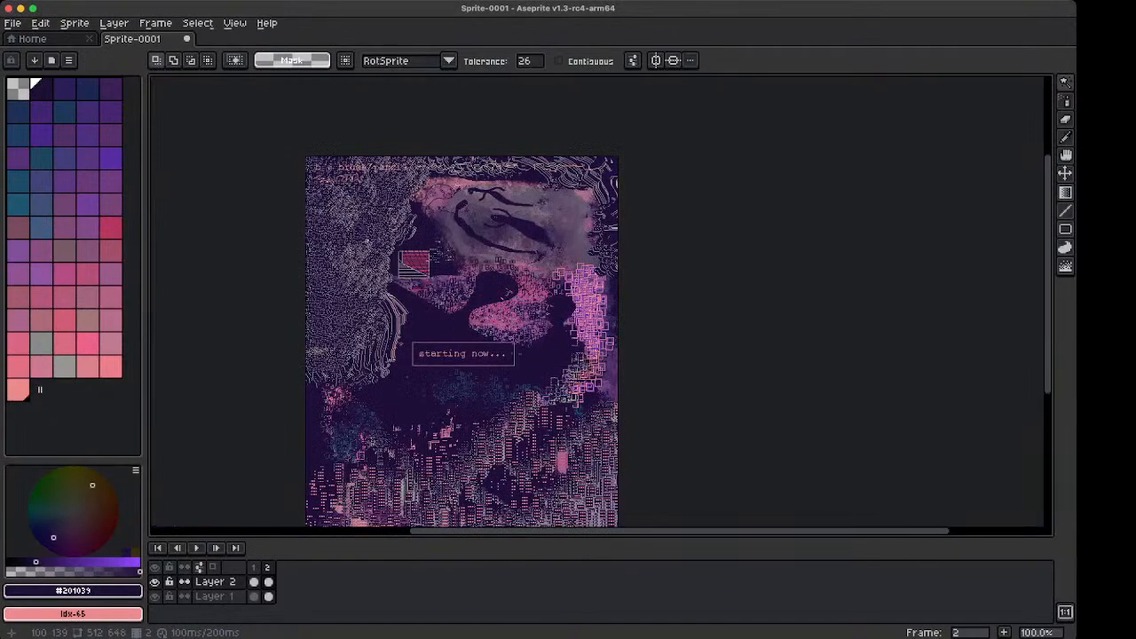
Select all the salmon window pixels of the cityscape by colour with the Magic Wand
key(space)
drag(391, 343, 354, 235)
scroll(393, 376, up, 1)
scroll(392, 376, down, 1)
scroll(404, 227, up, 2)
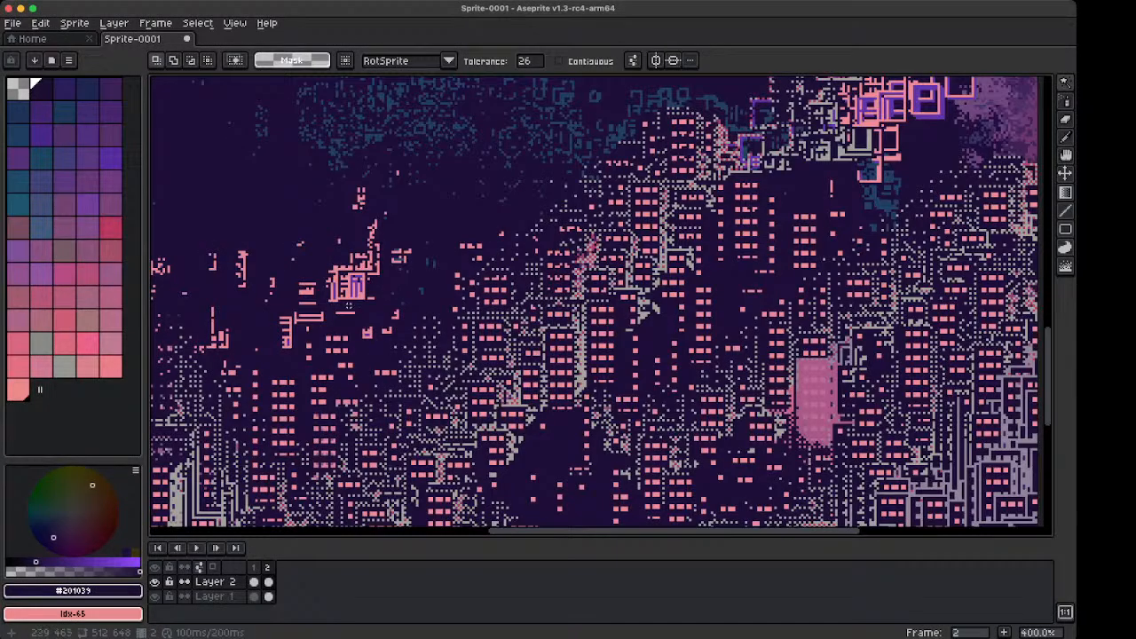
click(324, 369)
click(329, 377)
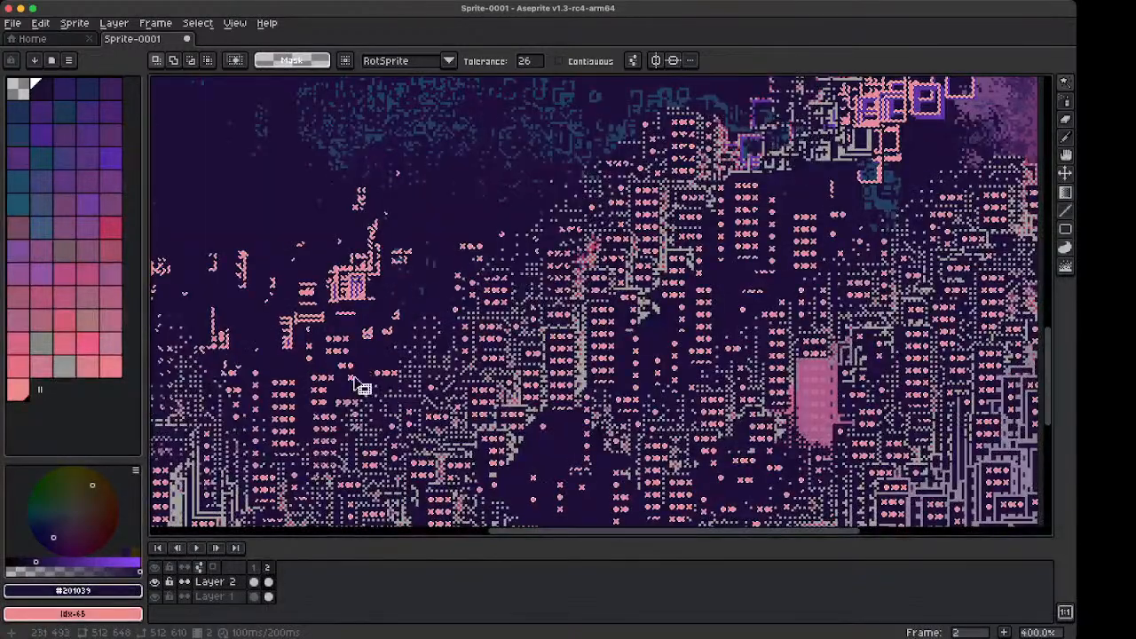
scroll(378, 357, down, 2)
scroll(408, 250, up, 1)
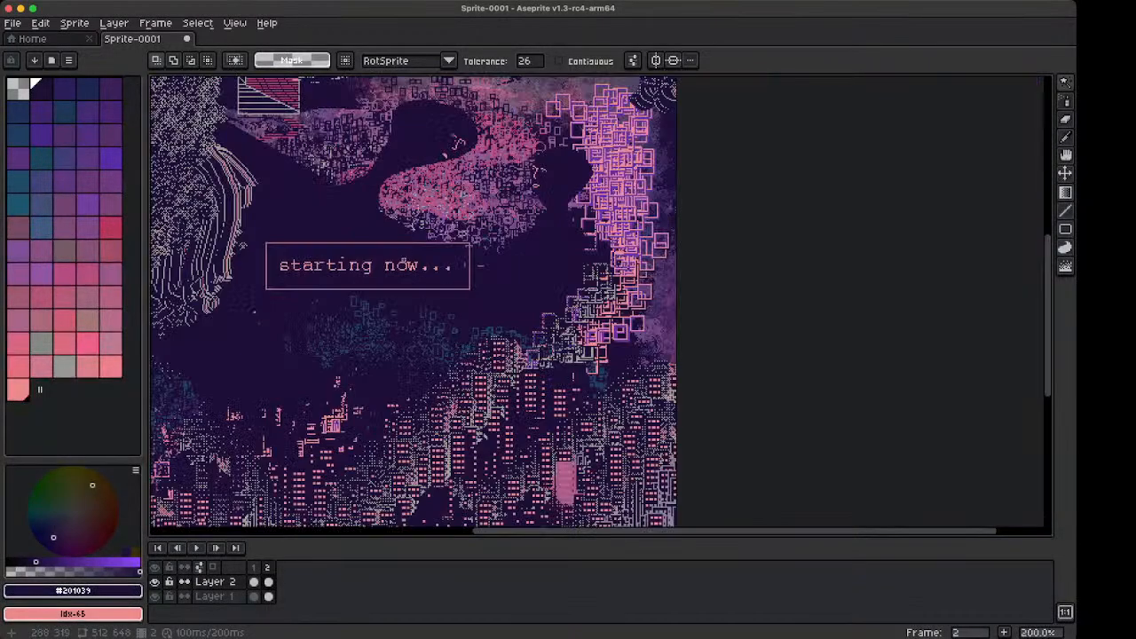
Select the teal pixels around the cityscape by colour with the Magic Wand and clear the selection
scroll(444, 376, up, 1)
scroll(443, 377, down, 2)
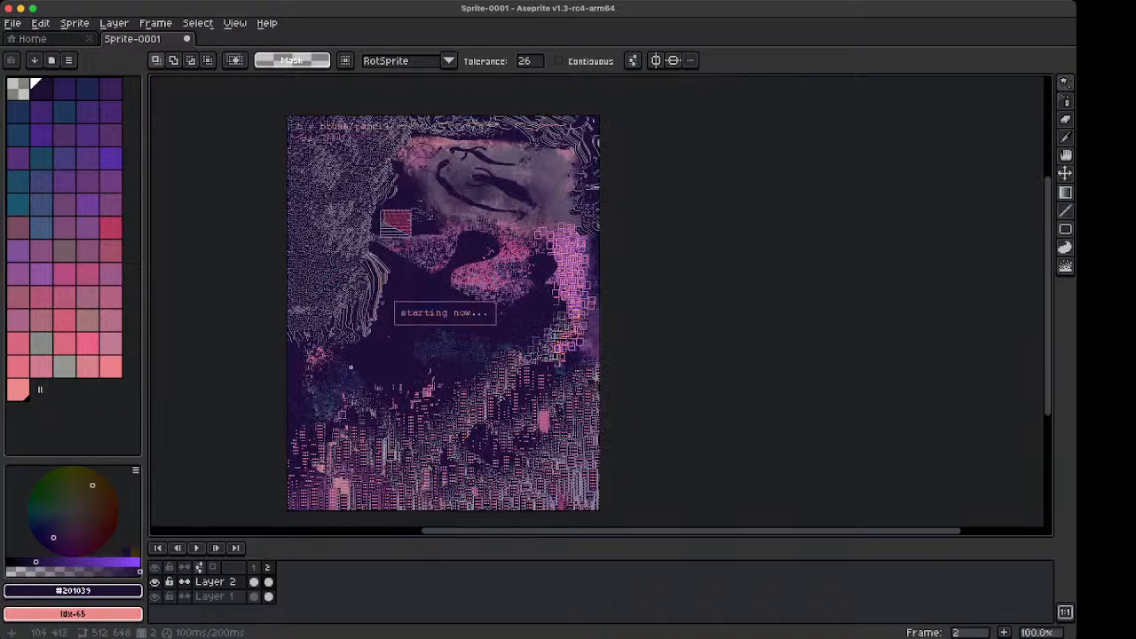
scroll(373, 350, up, 2)
click(324, 401)
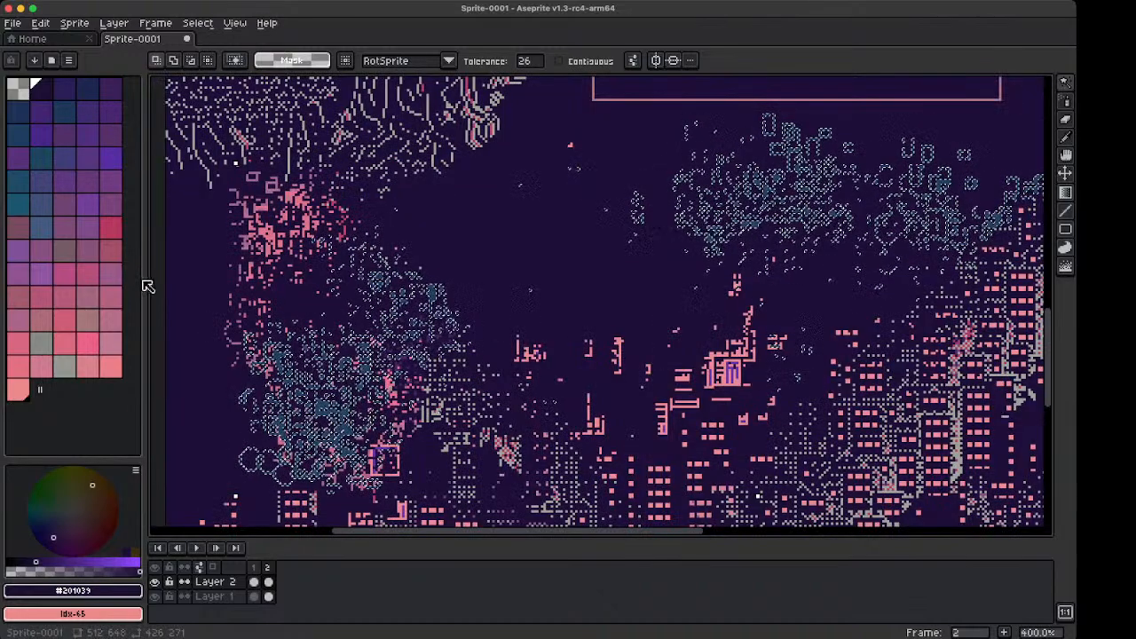
key(super+d)
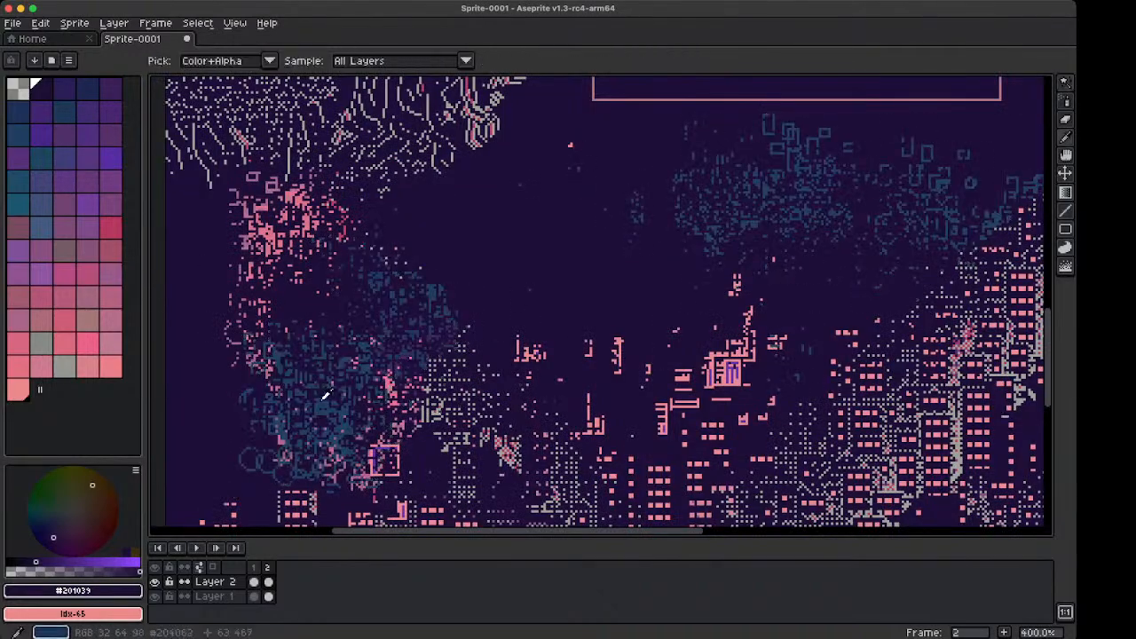
Sample the teal #204062 and try replacing it with the salmon background colour using Replace Color
alt+click(327, 398)
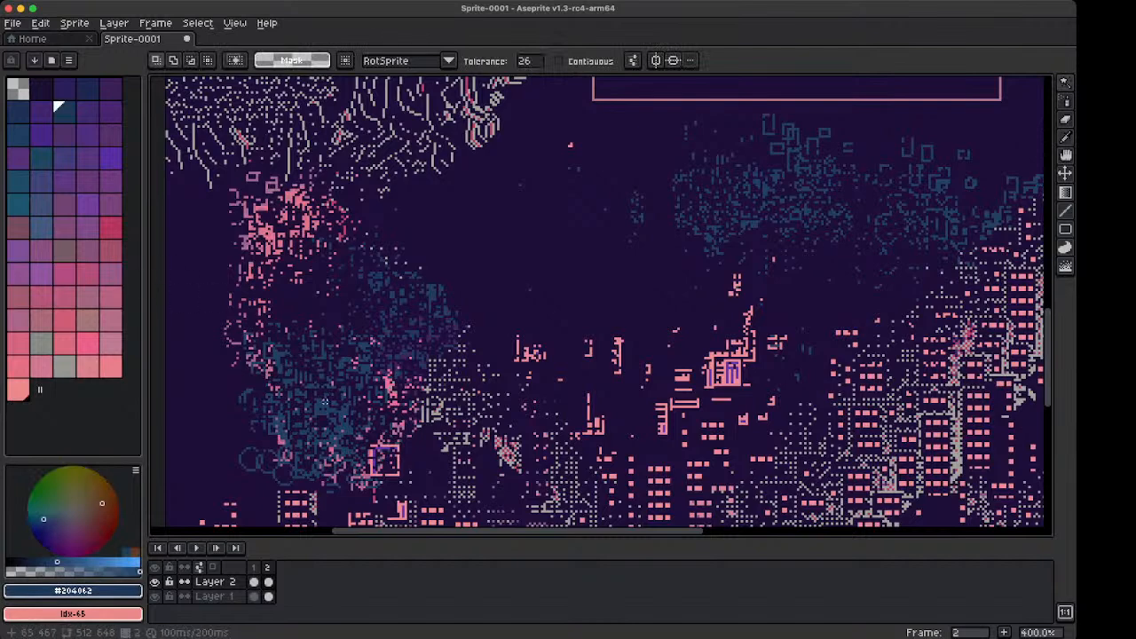
key(x)
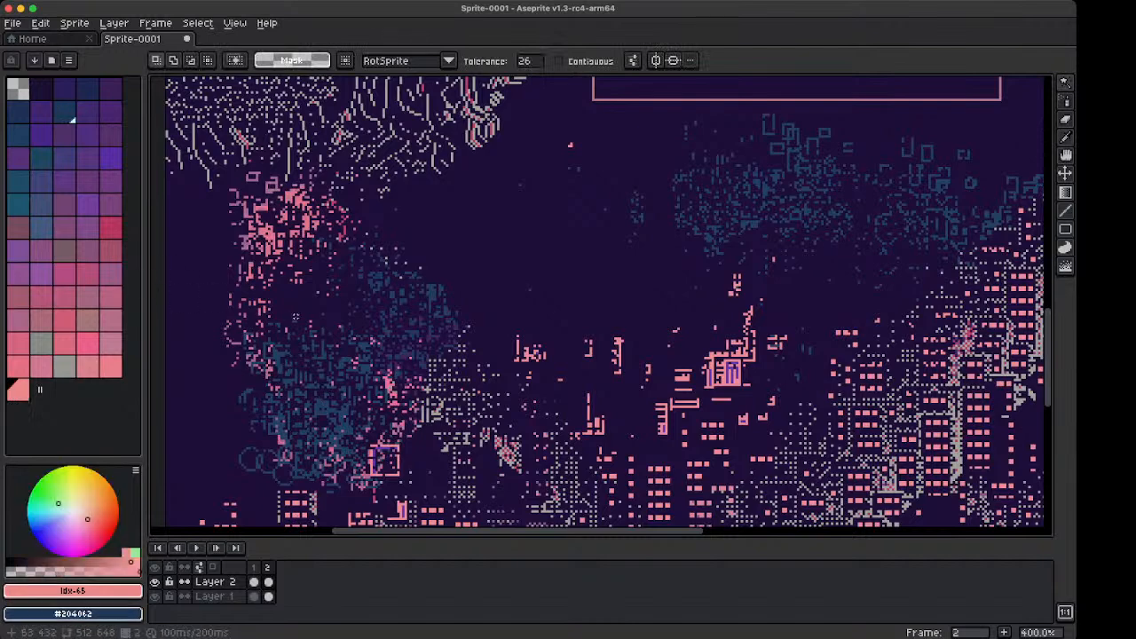
key(x)
key(shift+r)
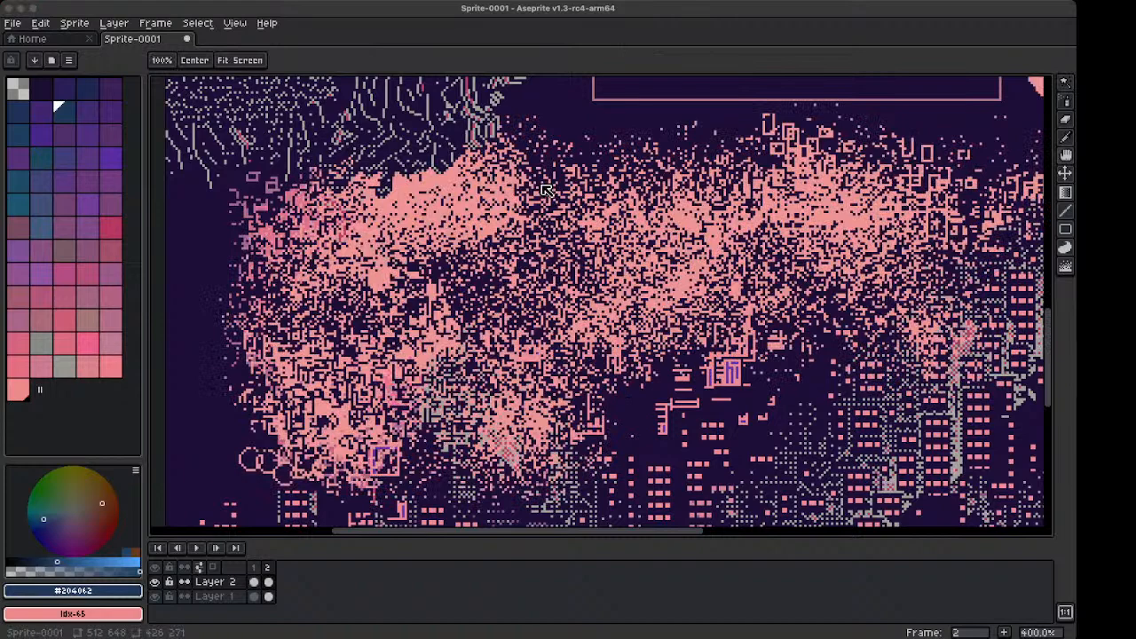
key(Escape)
key(alt)
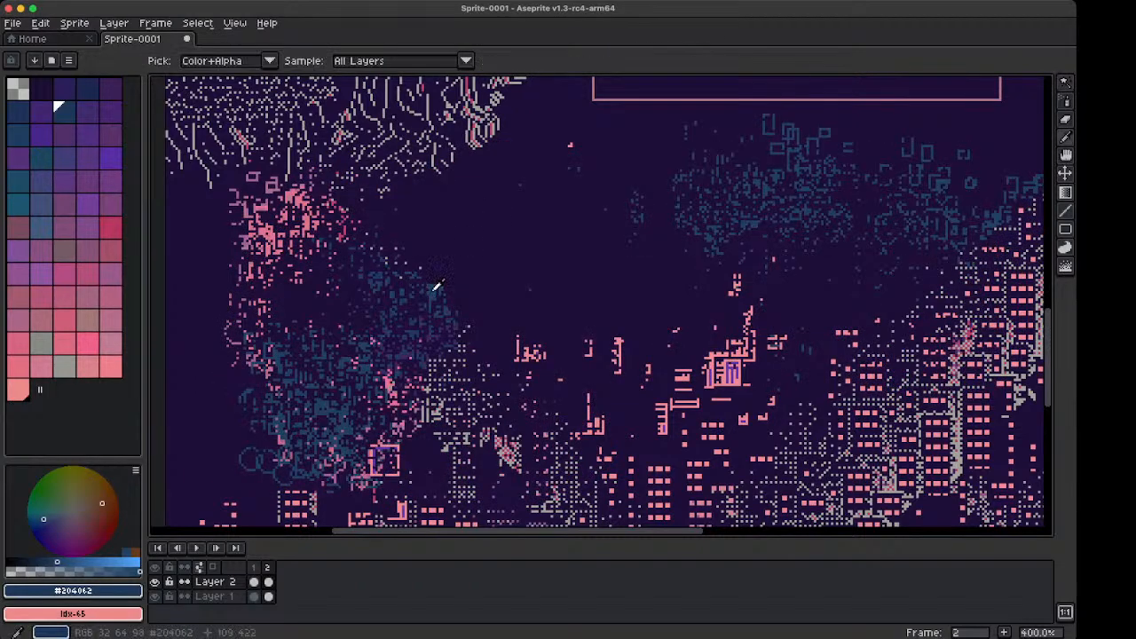
Try to recolour the salmon building windows to magenta palette index 42 with Replace Color
key(space)
drag(460, 450, 474, 199)
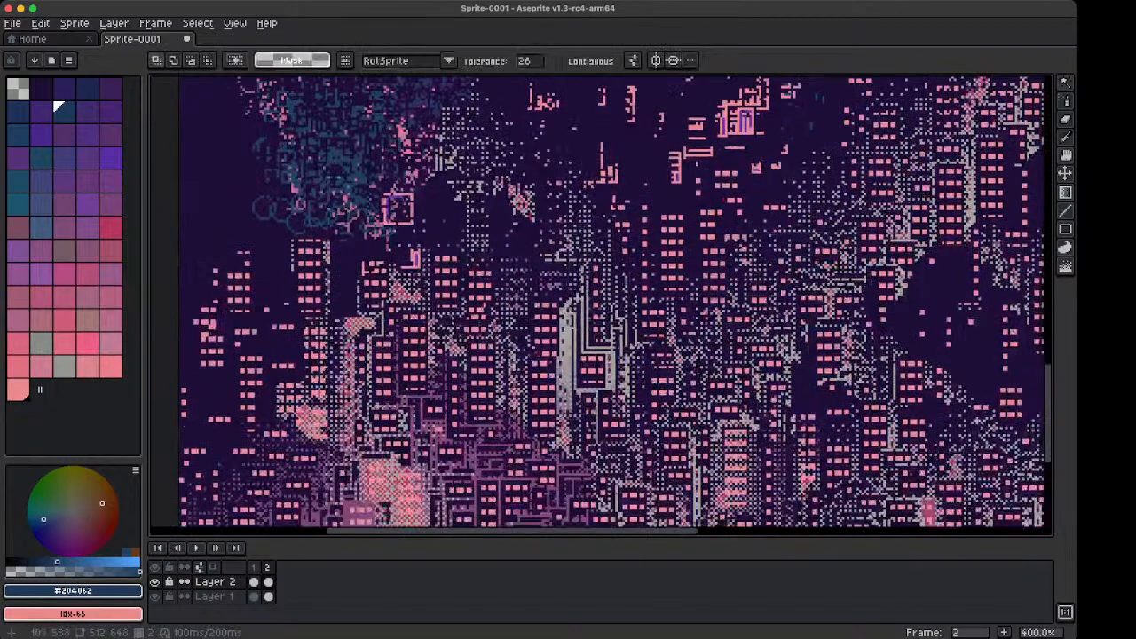
scroll(411, 331, up, 3)
alt+click(413, 328)
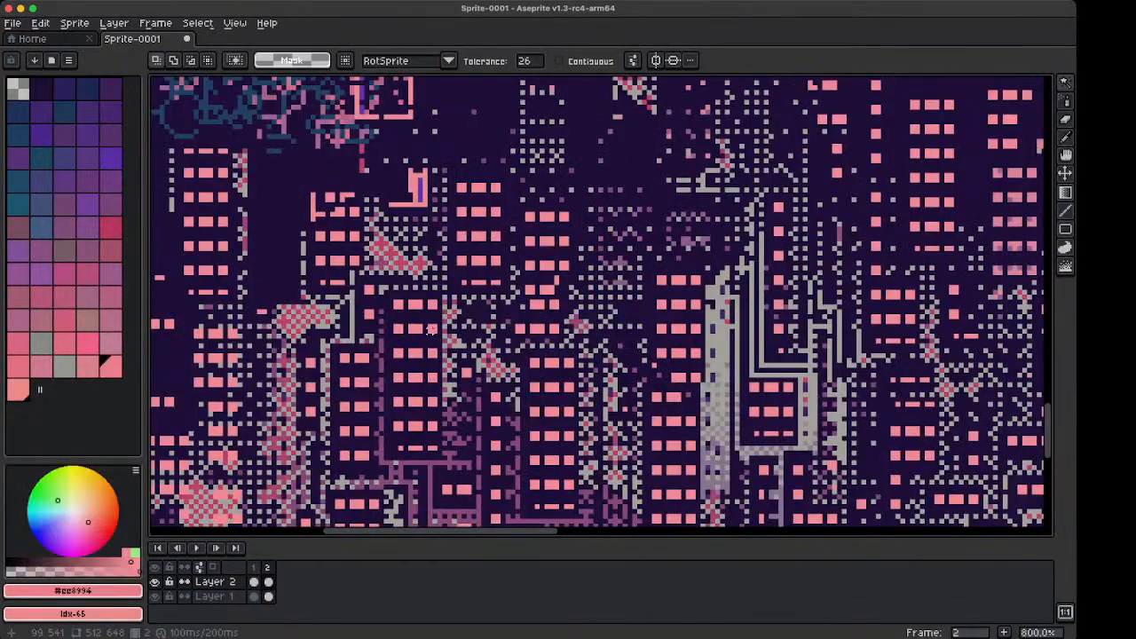
click(65, 280)
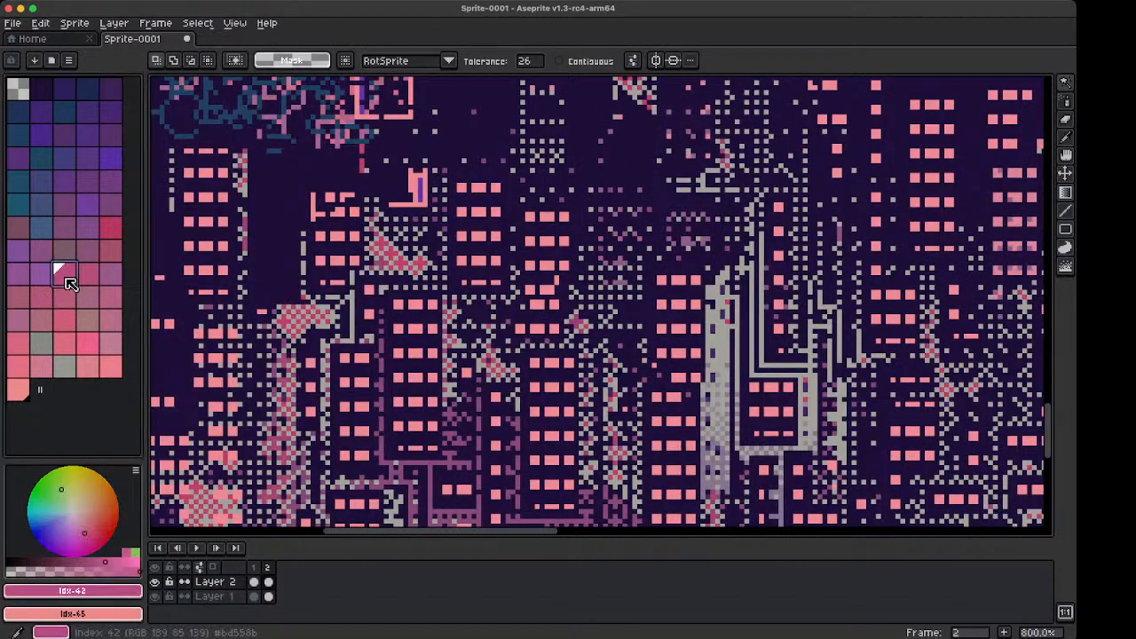
key(x)
key(z)
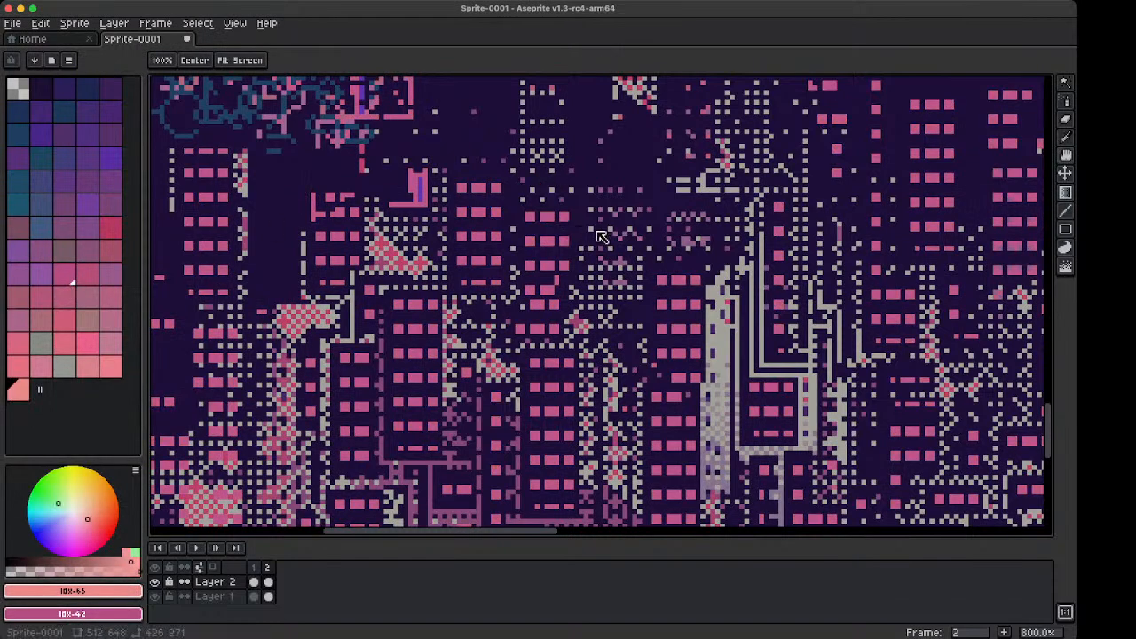
drag(524, 281, 461, 292)
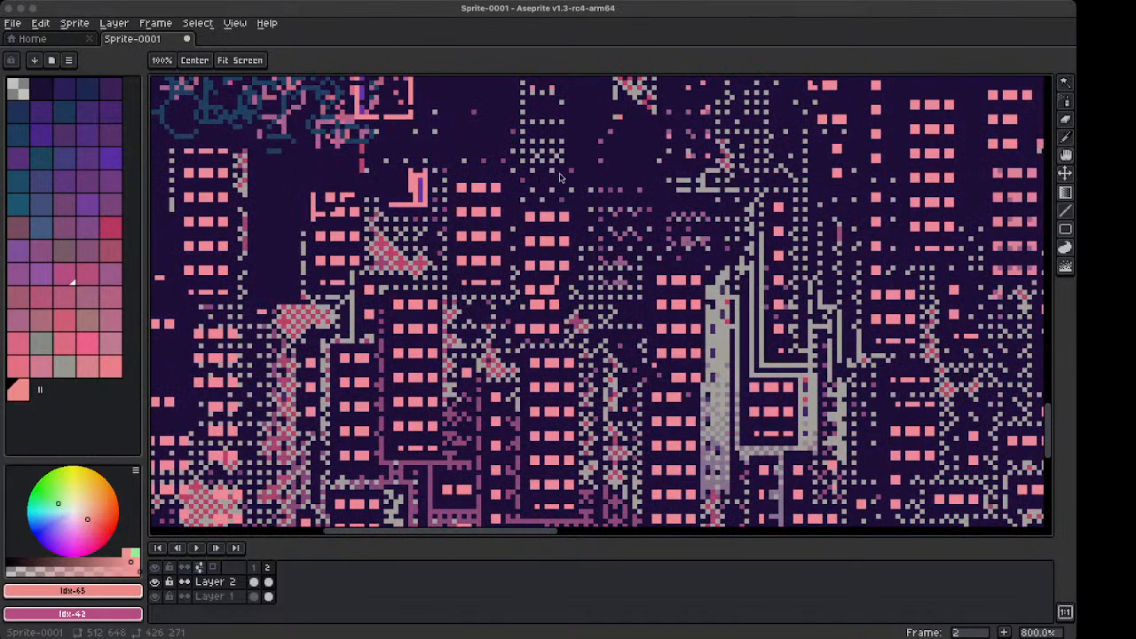
key(w)
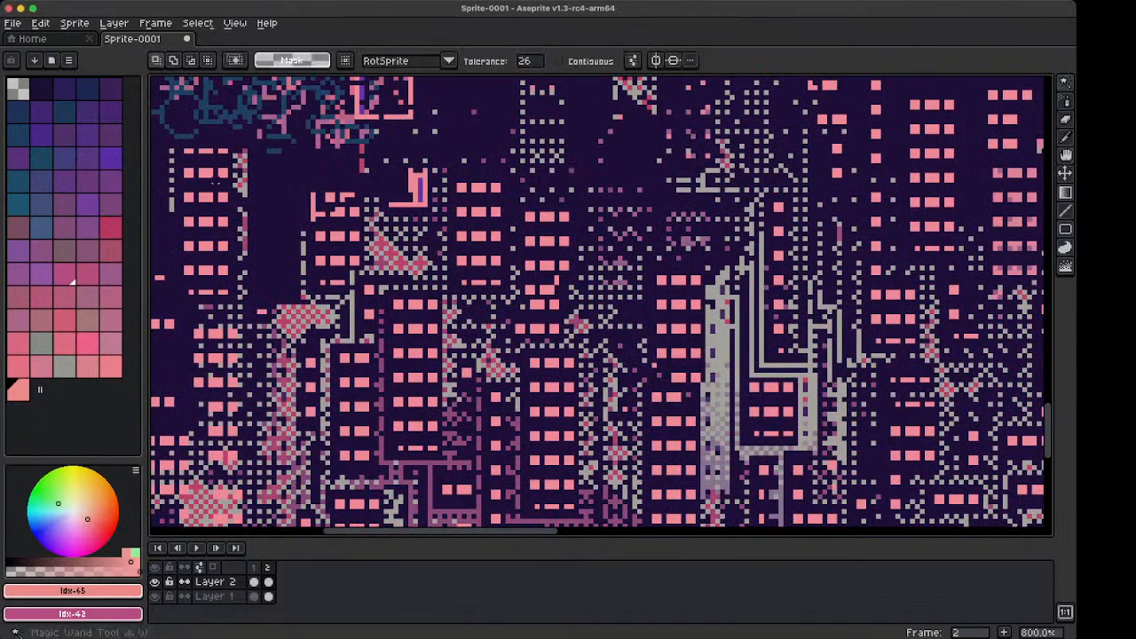
Examine the artwork at different zoom levels, checking the whole canvas and the area around the text box
key(1)
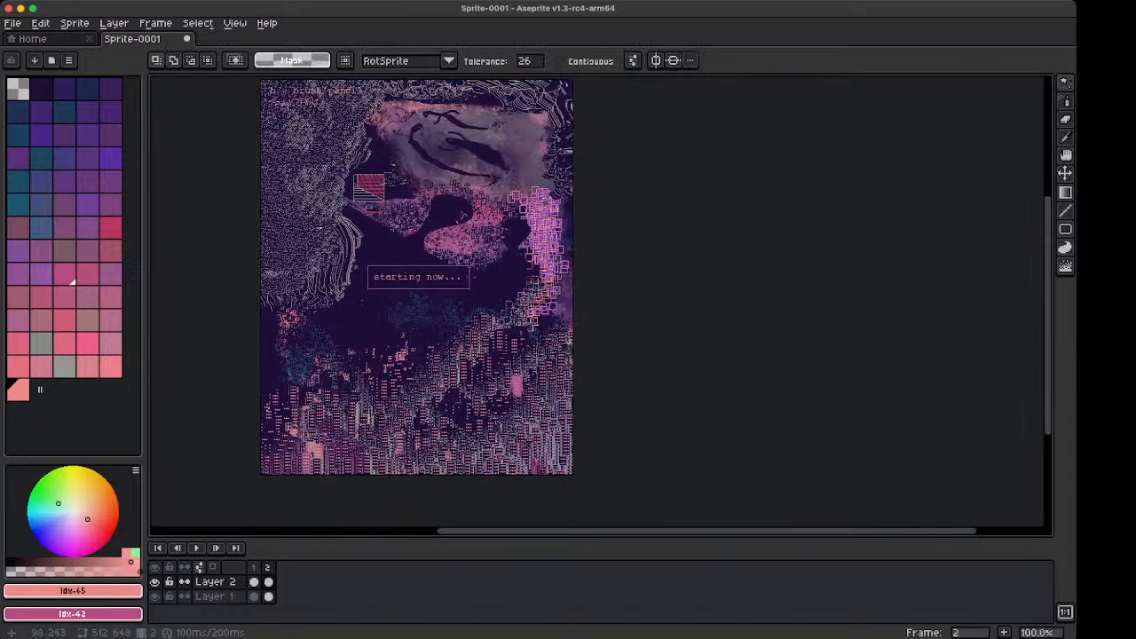
key(3)
key(1)
key(2)
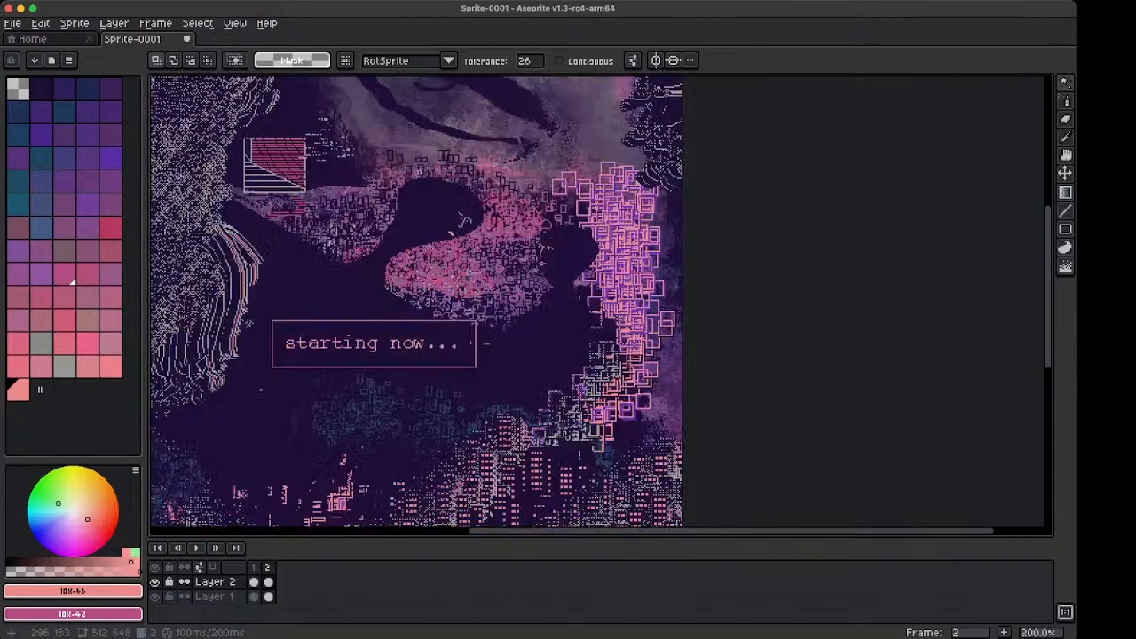
key(space)
drag(392, 237, 421, 318)
drag(337, 238, 400, 261)
Sample the cityscape's grey #a0a19a and replace it with purple palette index 28 (#7b48a4) using Replace Color
key(space)
drag(336, 413, 342, 159)
drag(361, 310, 367, 173)
key(i)
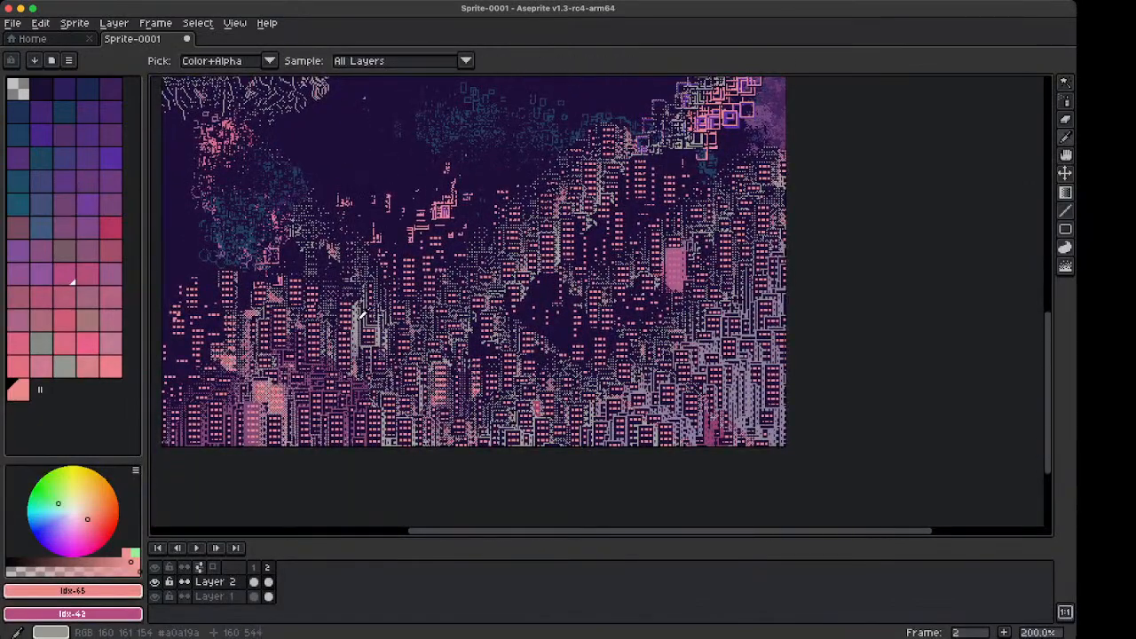
click(361, 316)
key(w)
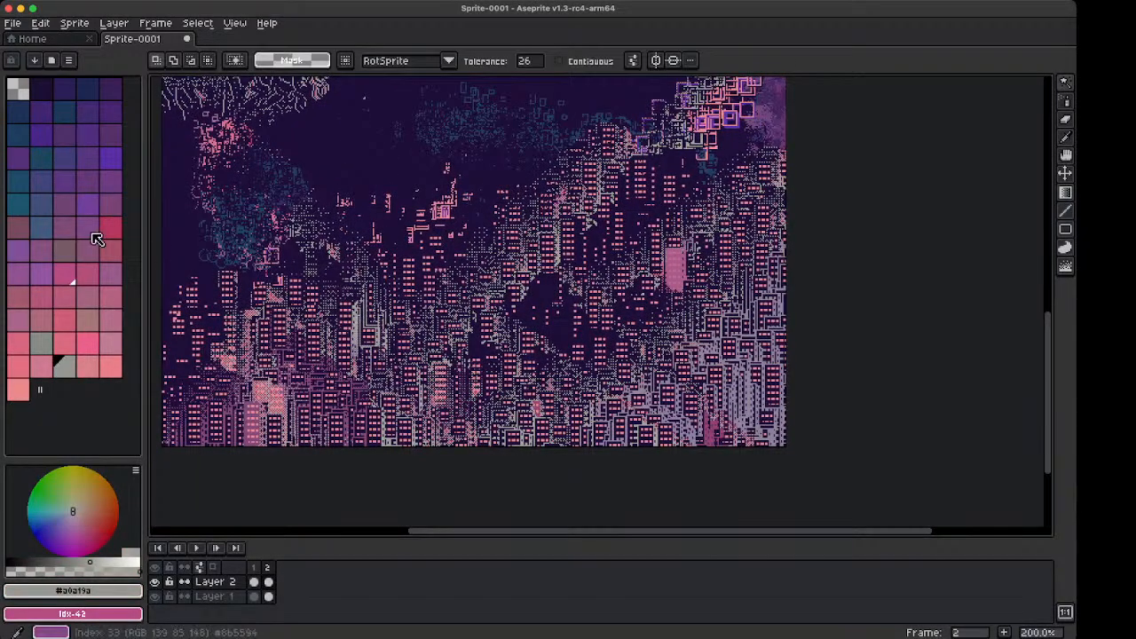
key(x)
click(91, 206)
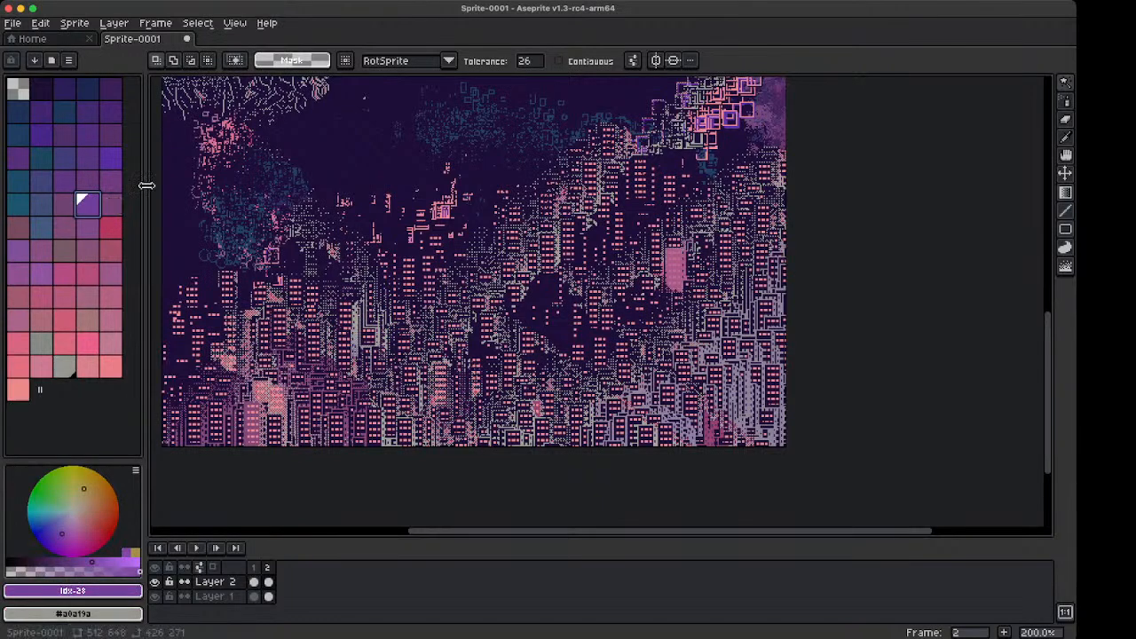
key(x)
key(shift+r)
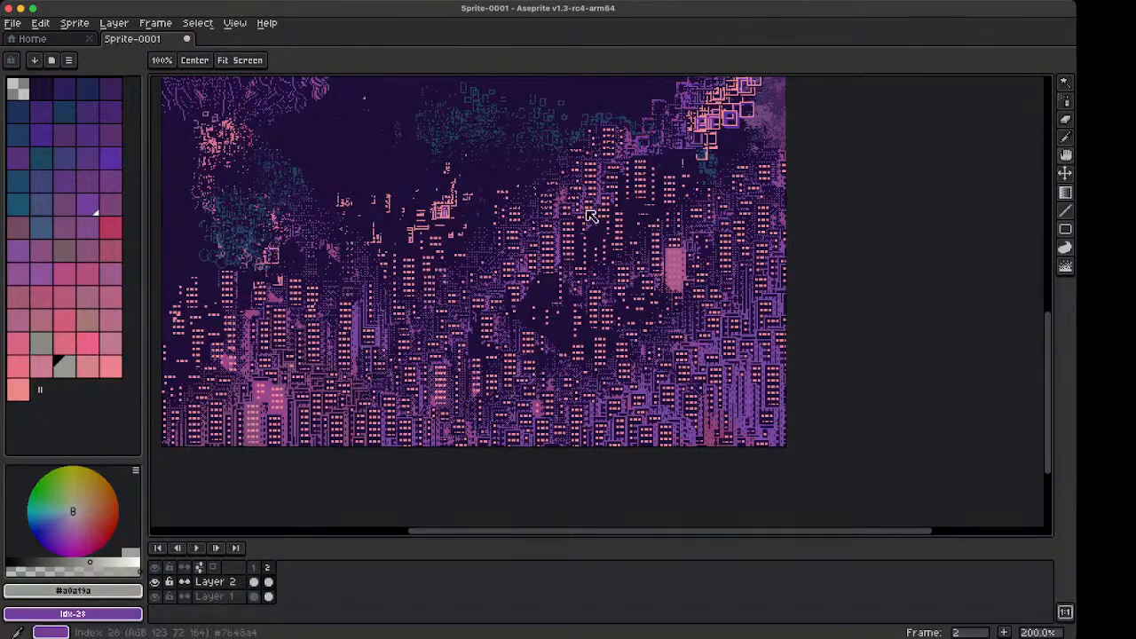
drag(531, 287, 657, 205)
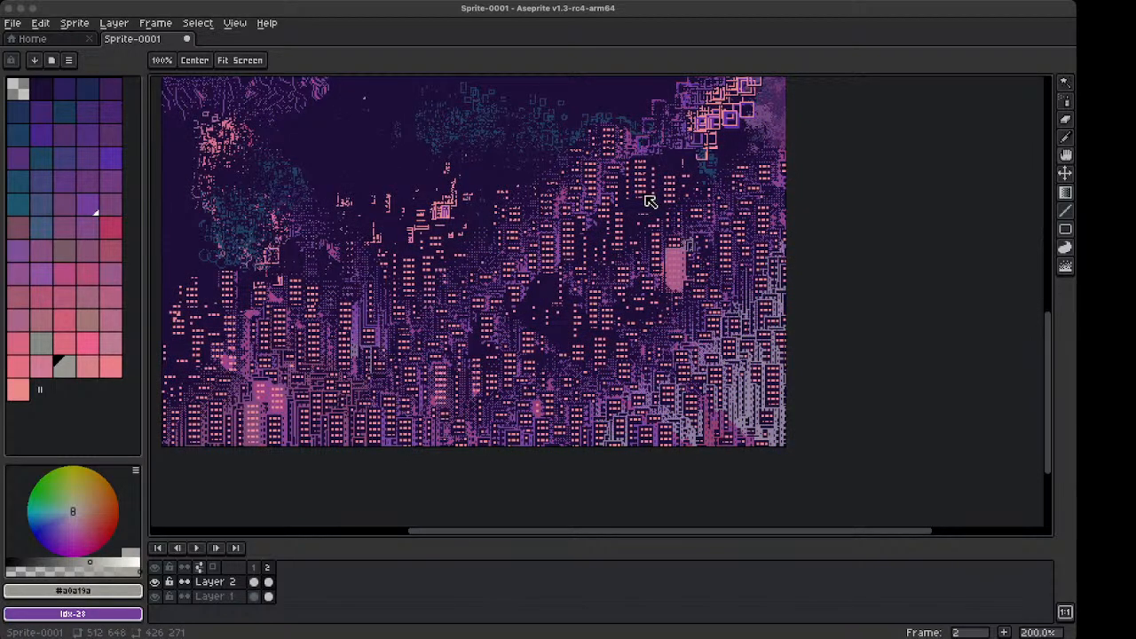
click(645, 197)
Select a 130 by 74 px rectangle around the salmon fragments above the cityscape and move it up to 143, 398
scroll(565, 202, down, 1)
drag(527, 158, 509, 308)
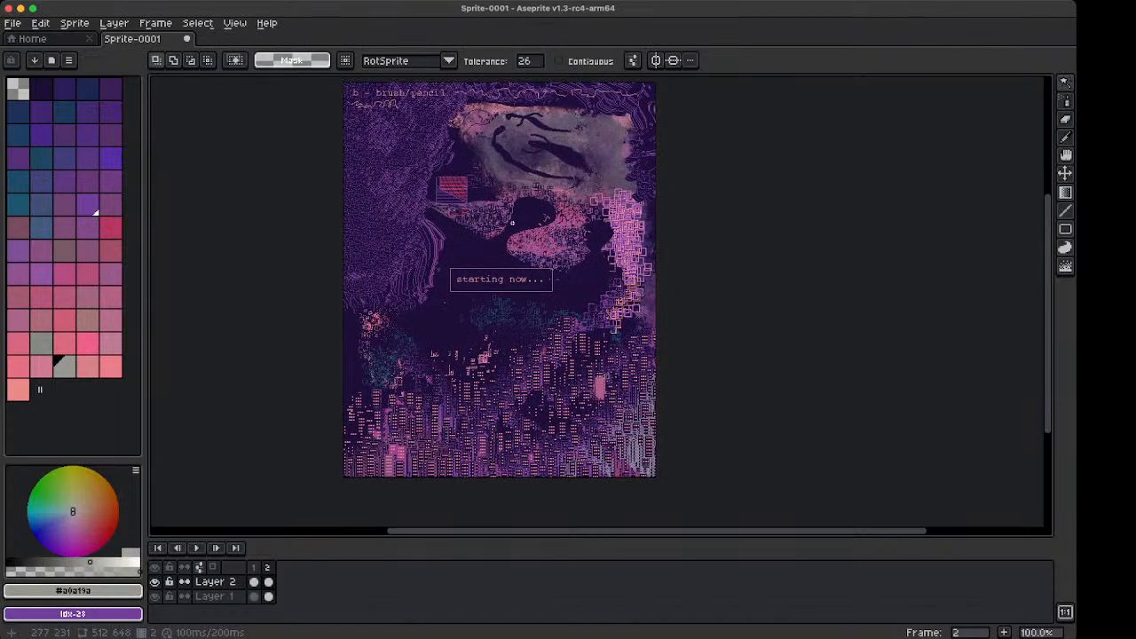
scroll(512, 223, up, 1)
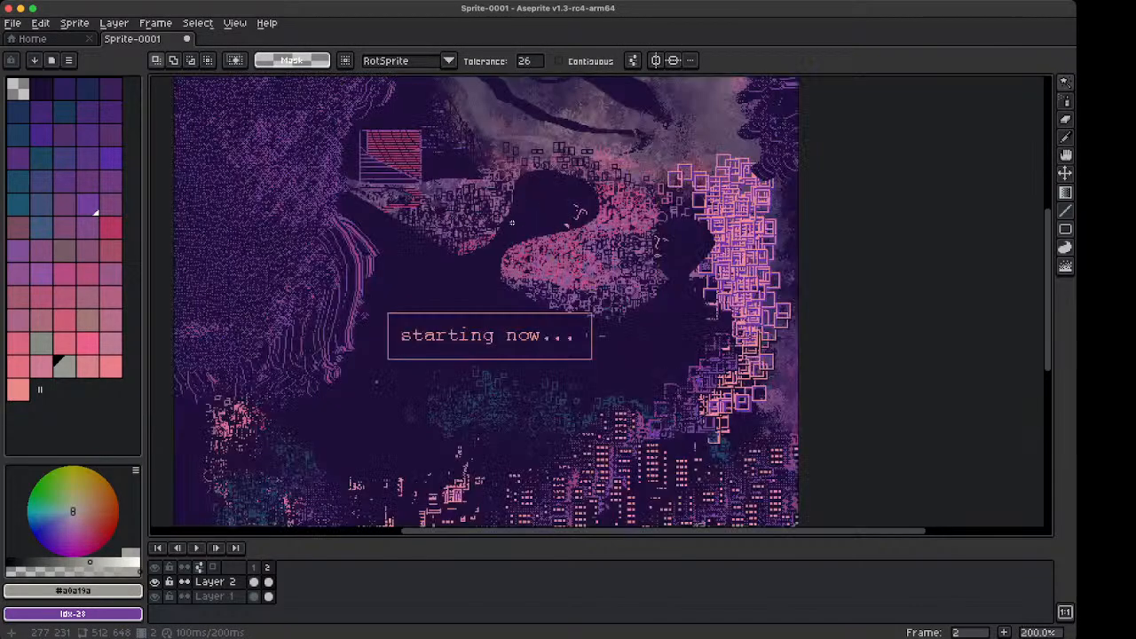
scroll(187, 168, up, 1)
drag(443, 375, 325, 225)
drag(351, 484, 334, 183)
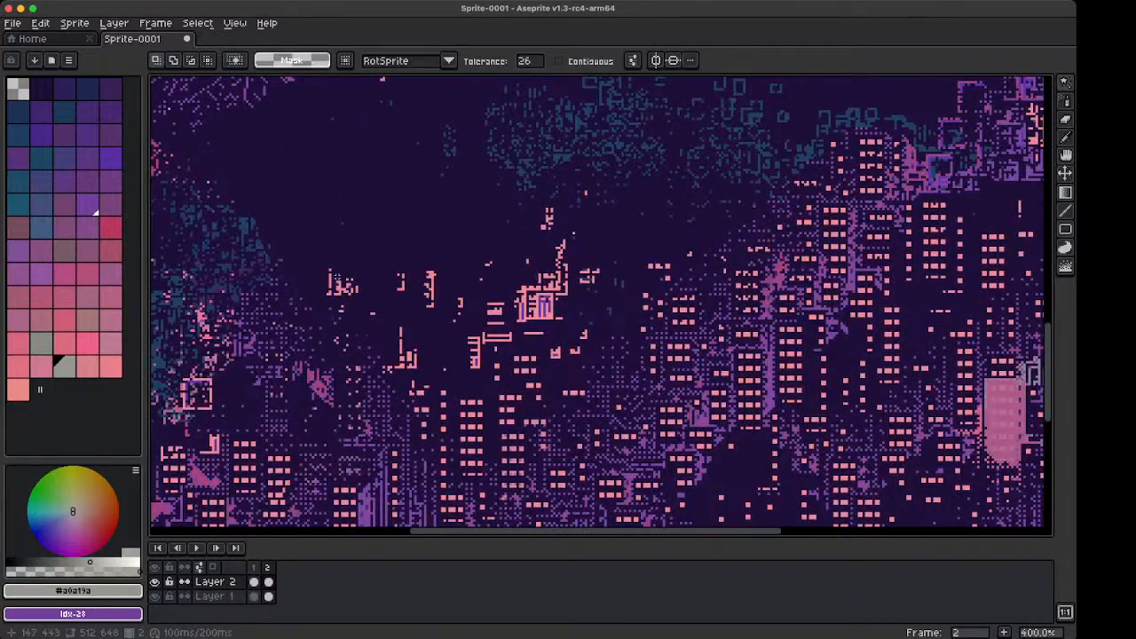
key(m)
drag(312, 214, 628, 389)
drag(527, 351, 541, 302)
scroll(541, 303, down, 3)
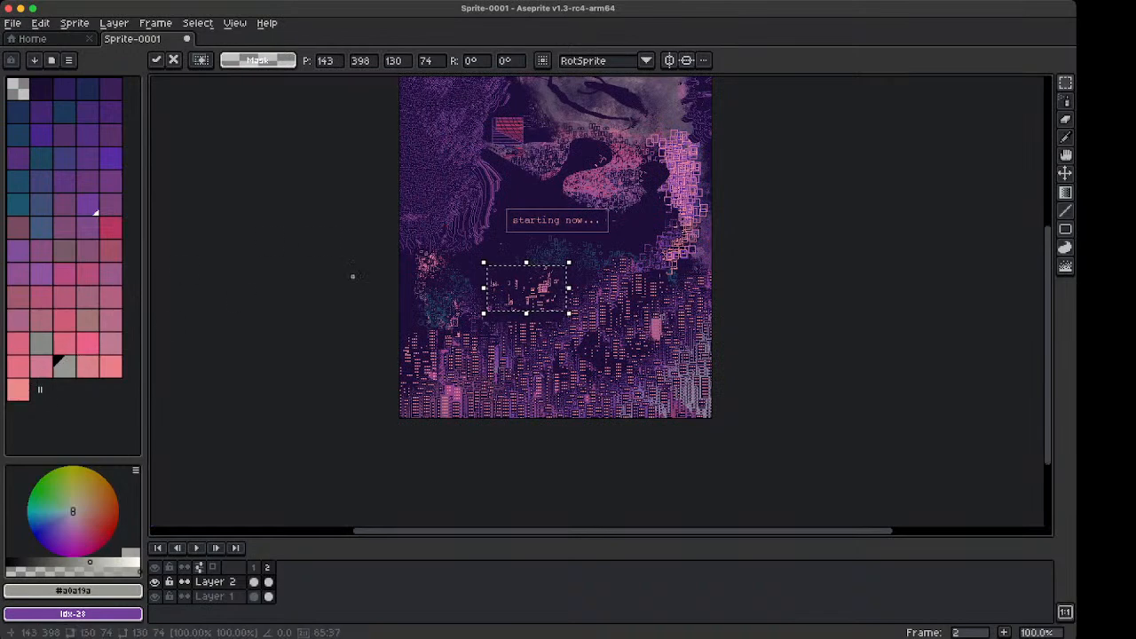
scroll(507, 290, up, 3)
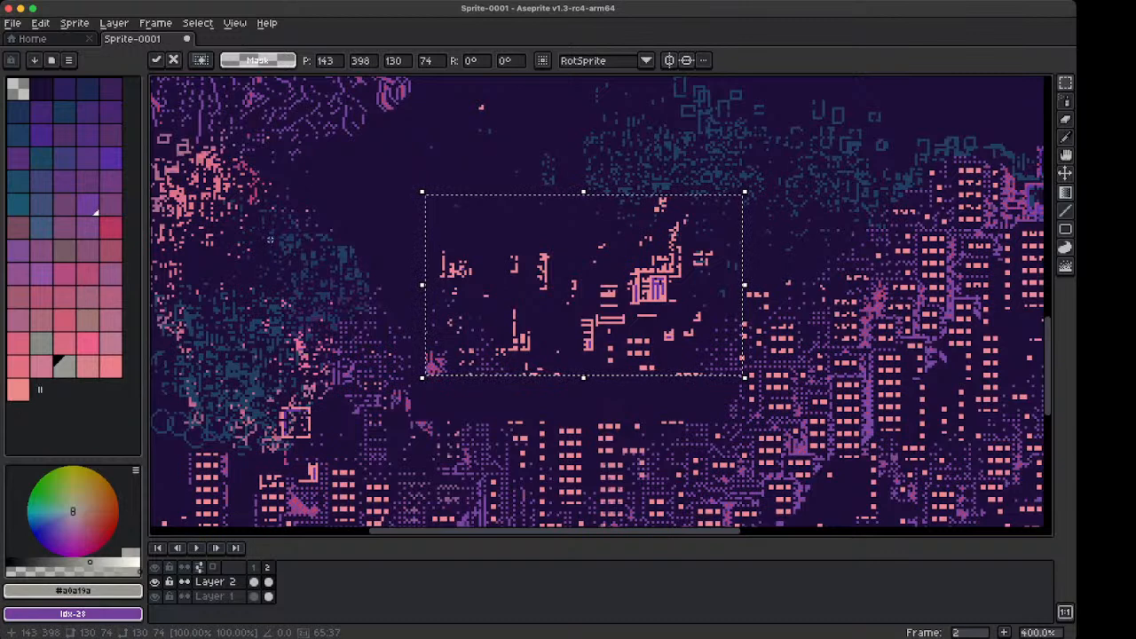
Stroke the rectangular selection's outline with grey #a0a19a and deselect it
key(s)
key(super+d)
drag(569, 261, 476, 244)
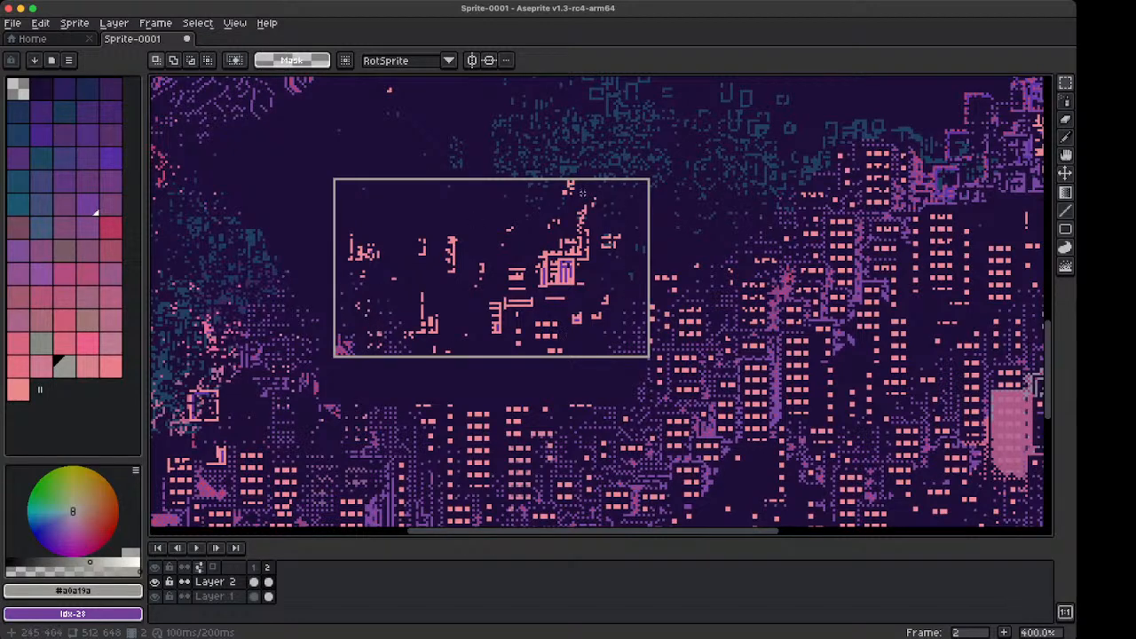
Undo the grey outline around the salmon fragments and clear the restored selection
key(super+z)
key(super+z)
key(super+d)
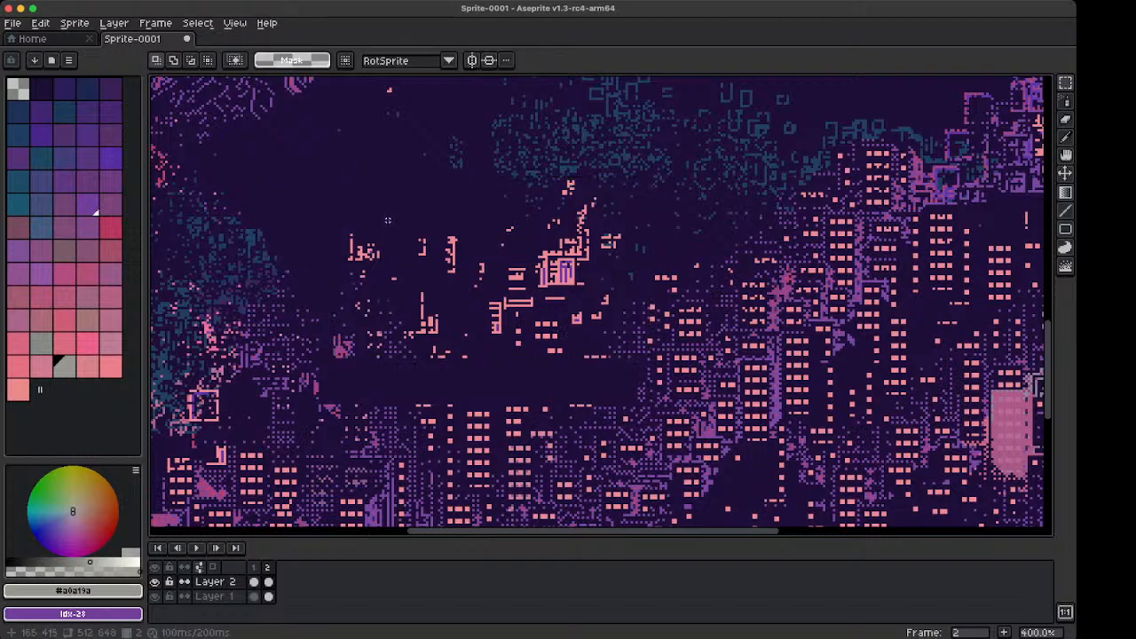
Draw a freehand Lasso selection around the salmon fragments above the cityscape
key(q)
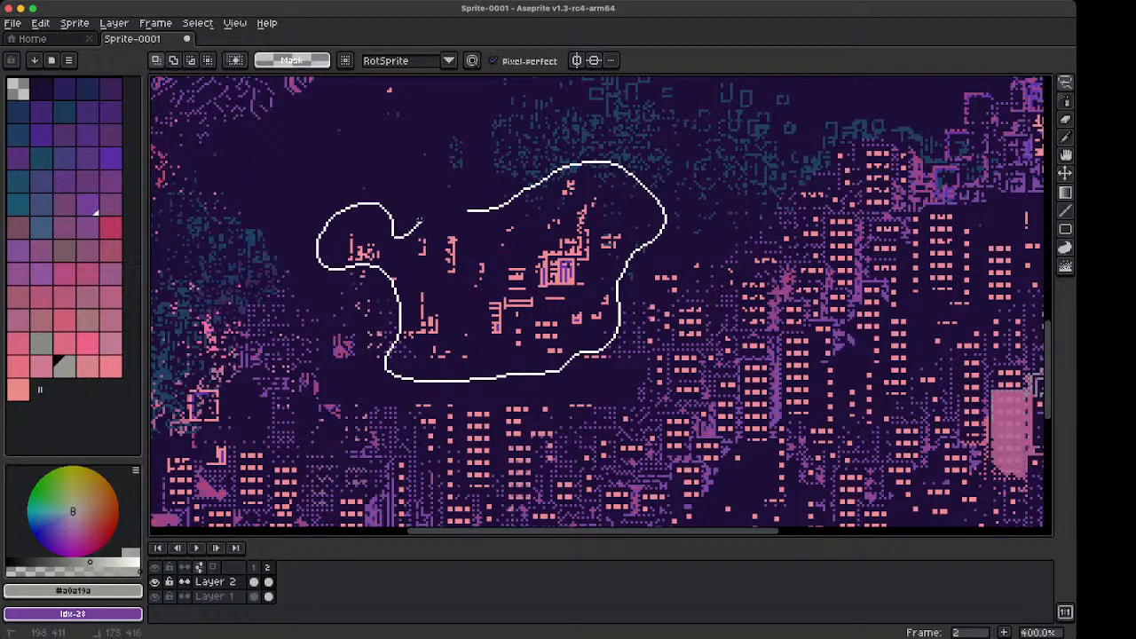
drag(456, 212, 458, 211)
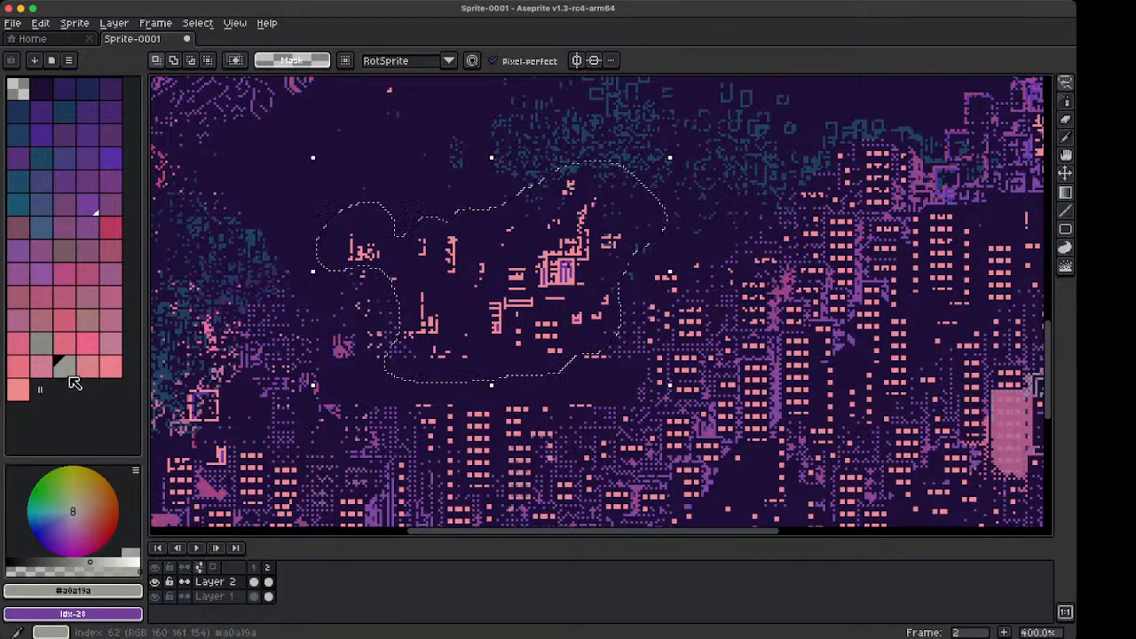
Stroke the Lasso selection around the fragments with salmon palette colour 65 and deselect it
click(25, 394)
key(s)
key(super+d)
scroll(456, 174, down, 3)
scroll(442, 195, up, 3)
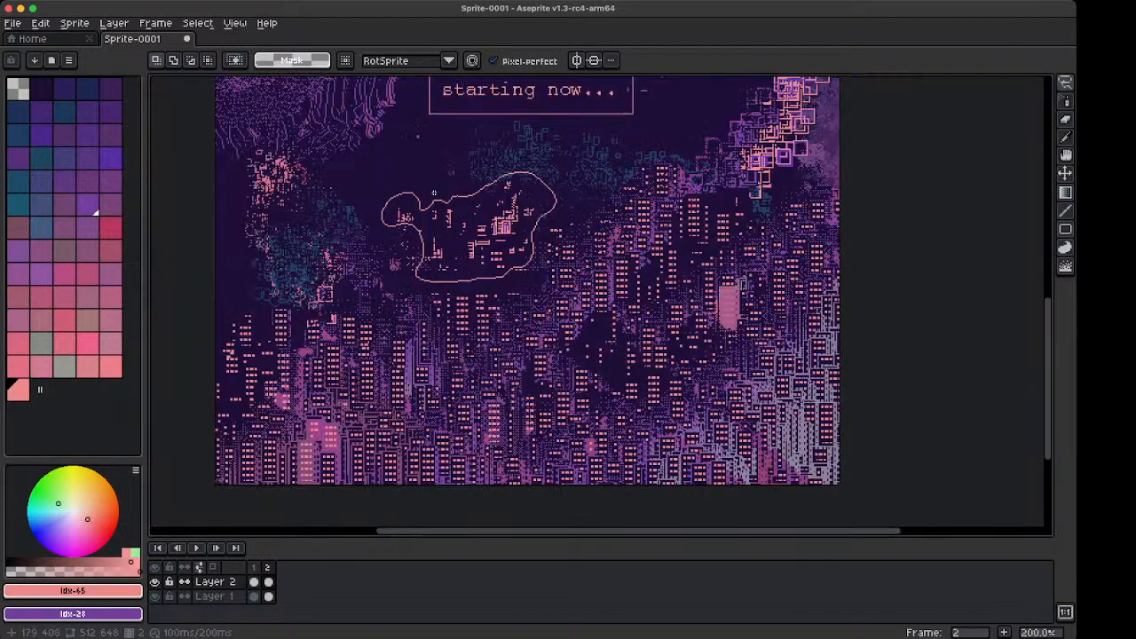
Undo the salmon outline around the fragments and discard the restored Lasso selection
key(v)
key(super+z)
key(super+z)
Draw a freehand Lasso selection shaped like a head and torso above the cityscape, stroke it with salmon palette colour 65 and deselect it
key(space)
drag(436, 200, 449, 260)
drag(294, 315, 351, 241)
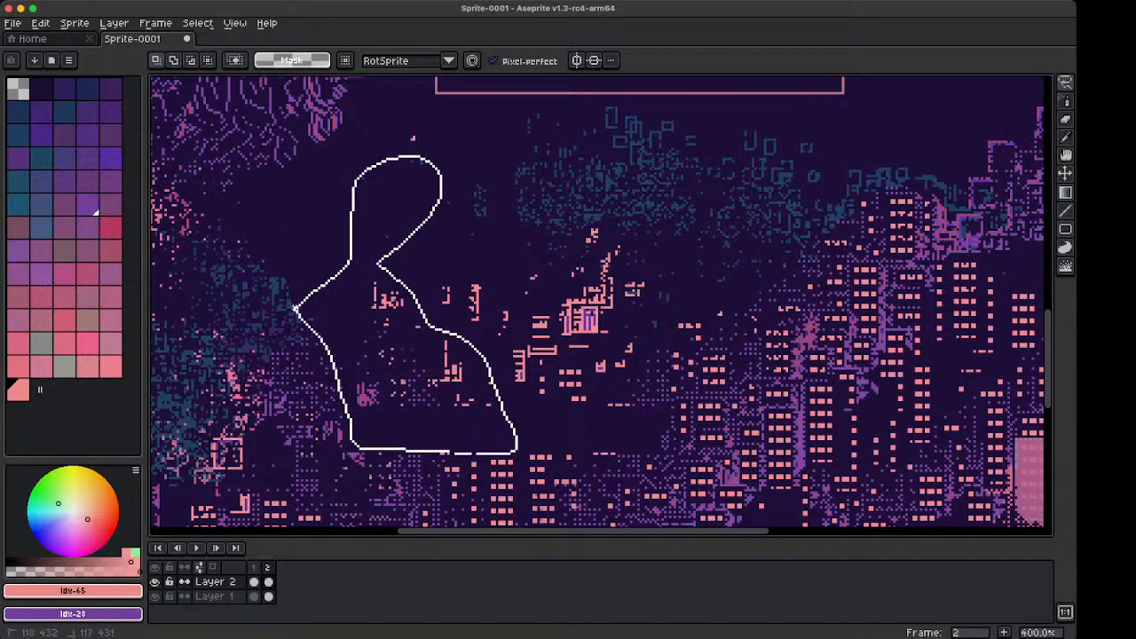
drag(296, 308, 297, 307)
key(s)
key(super+d)
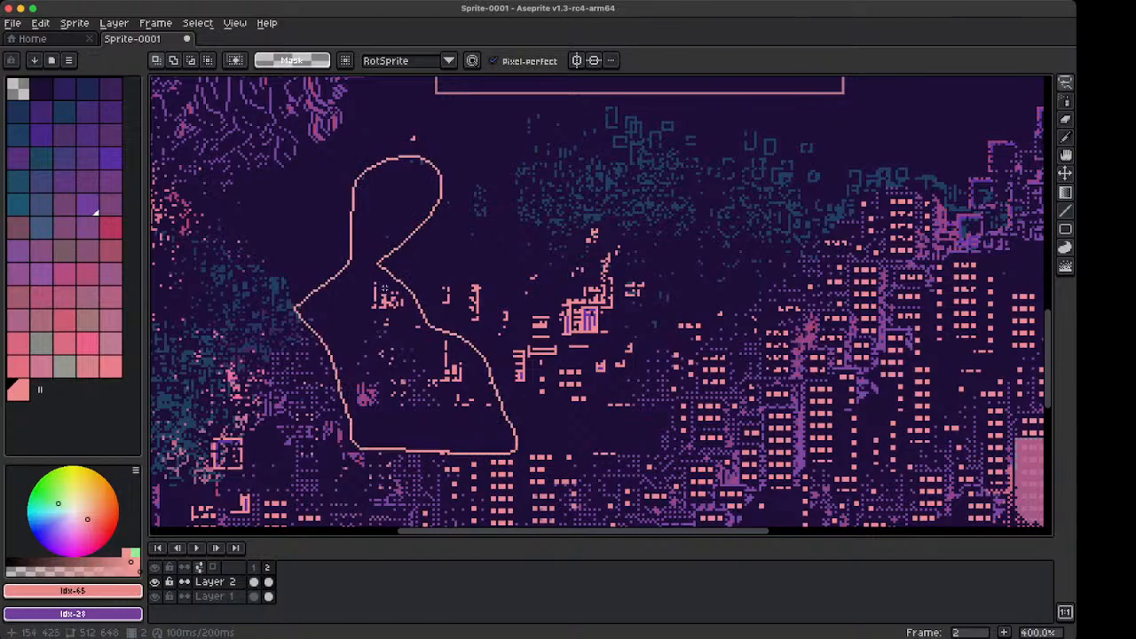
Dot two eyes and a mouth inside the outlined figure's head with the 1px Pencil in salmon
scroll(409, 193, down, 2)
scroll(408, 194, up, 2)
key(b)
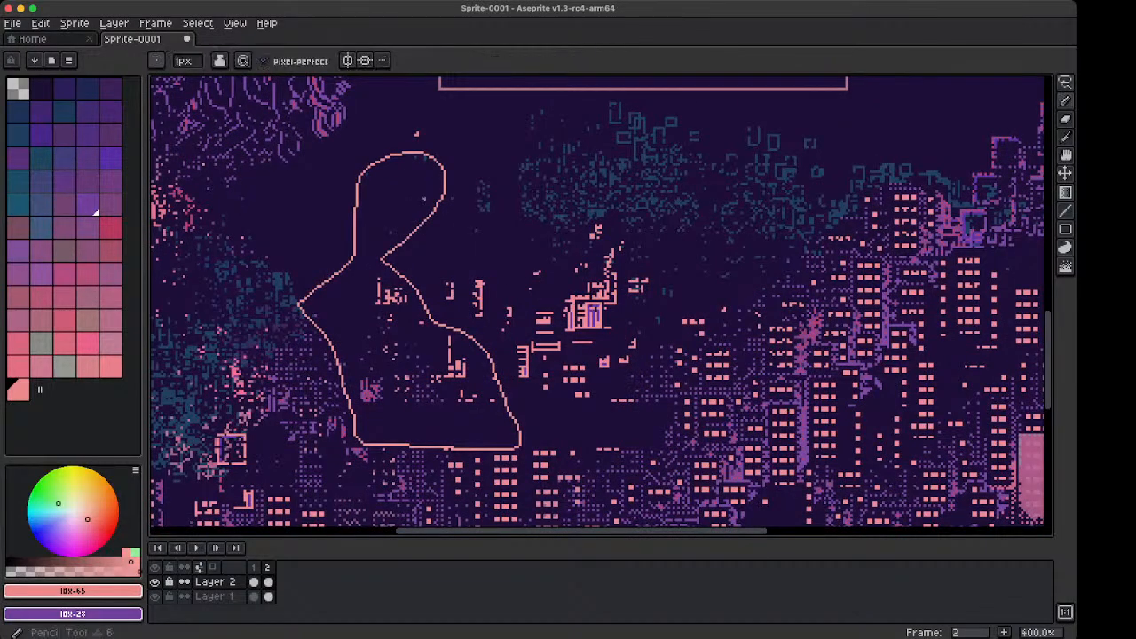
scroll(419, 206, up, 3)
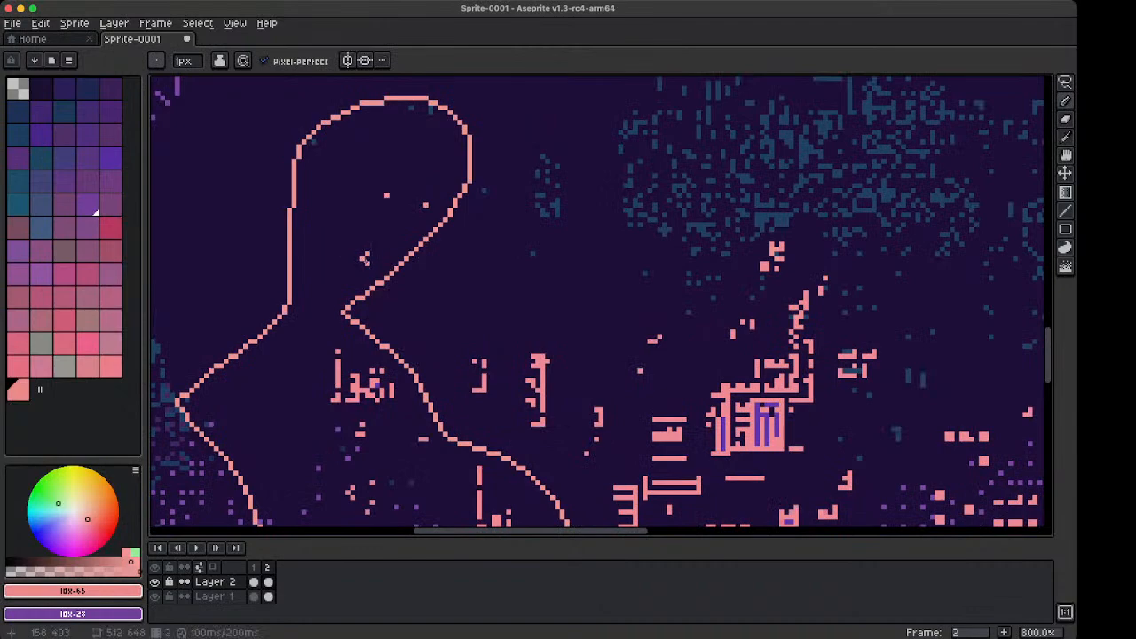
key(1)
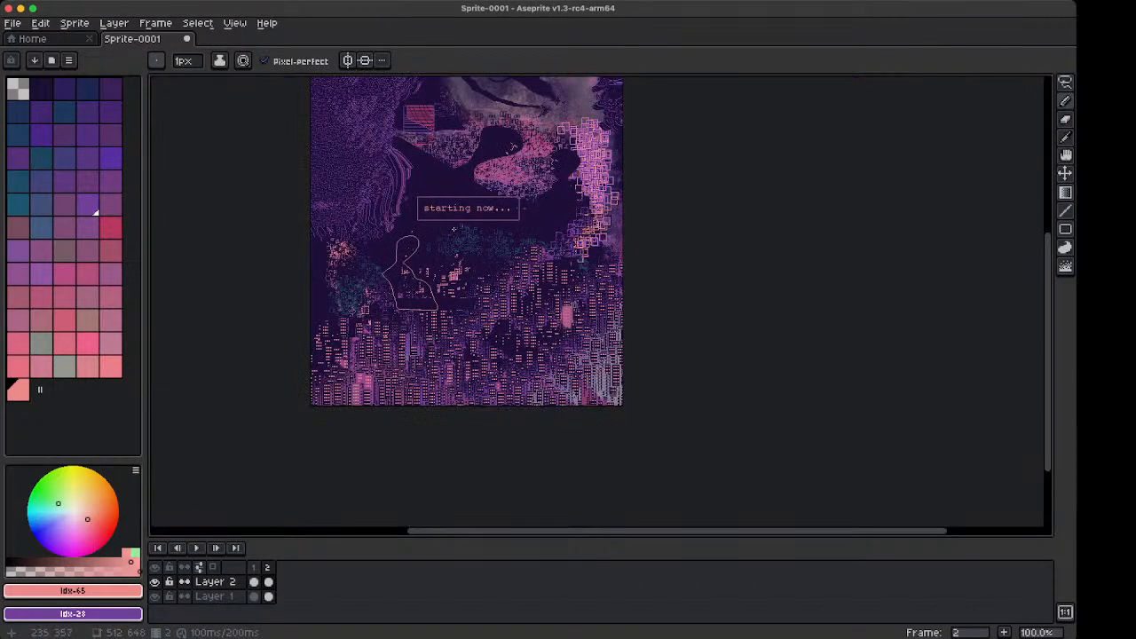
scroll(451, 230, up, 1)
scroll(434, 238, down, 1)
drag(424, 292, 404, 339)
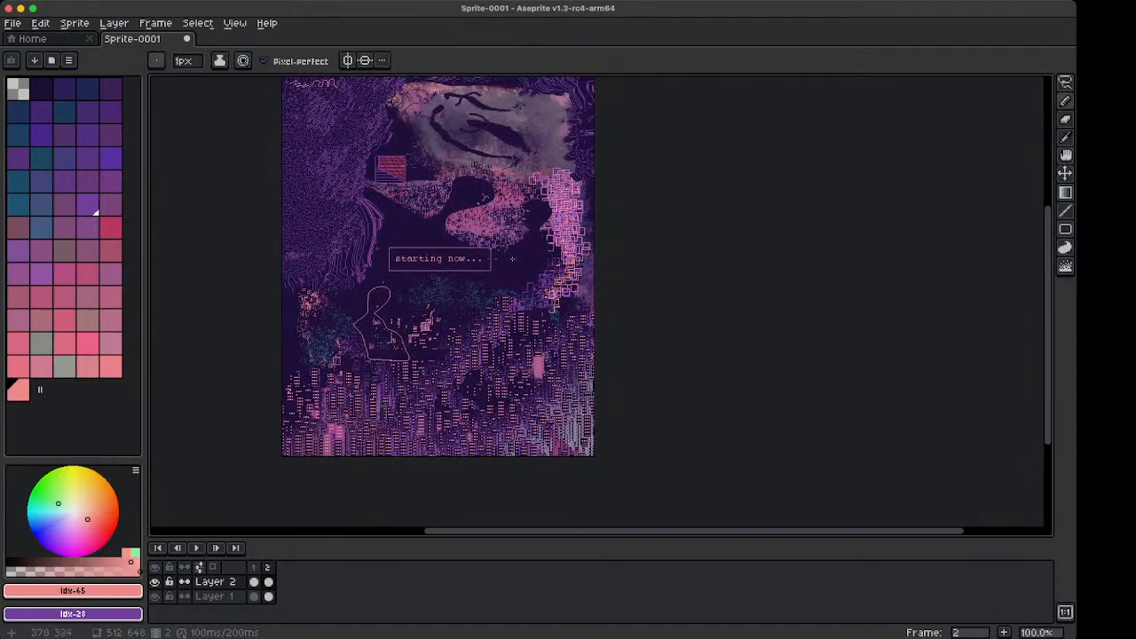
Select the dark background-coloured pixels across Layer 2 with the Magic Wand at tolerance 26
key(w)
click(519, 269)
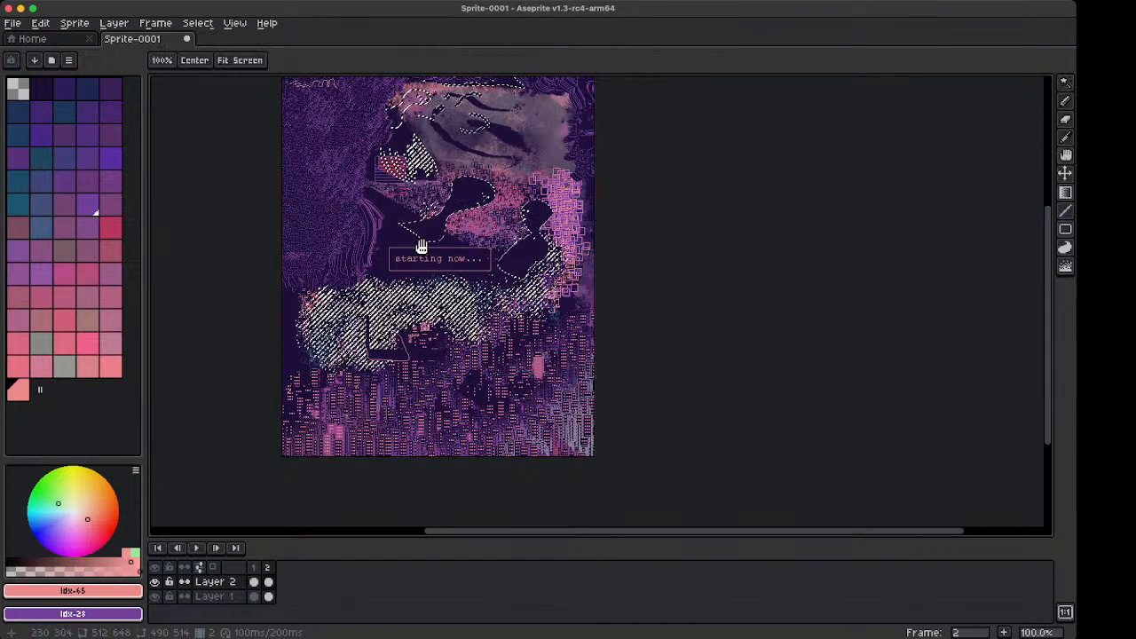
drag(354, 217, 378, 274)
scroll(378, 275, up, 1)
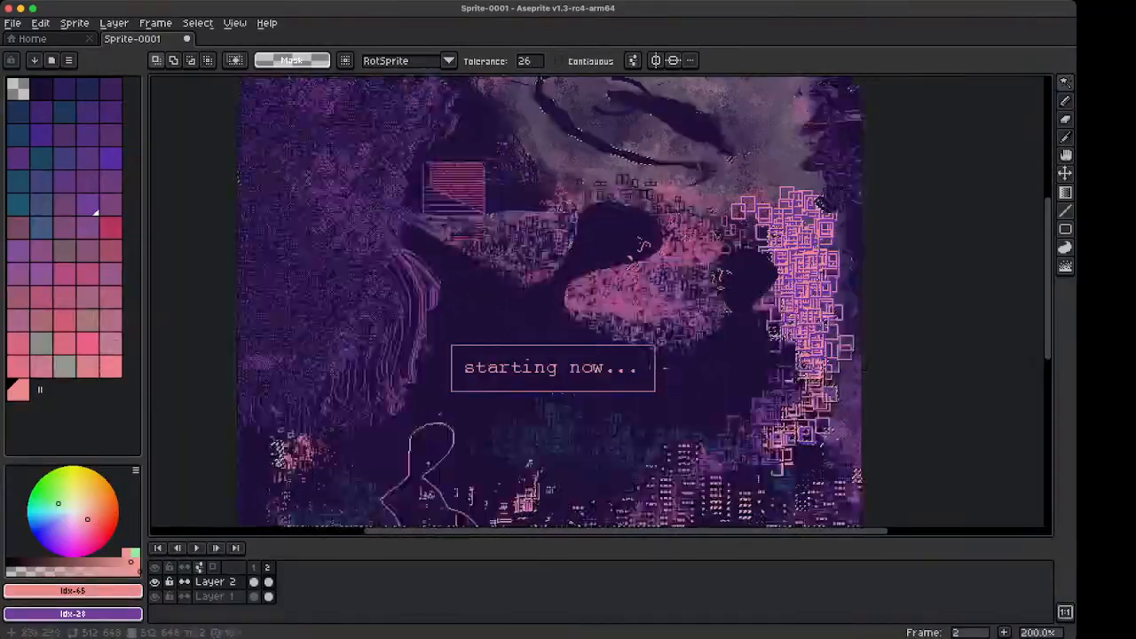
drag(385, 327, 402, 197)
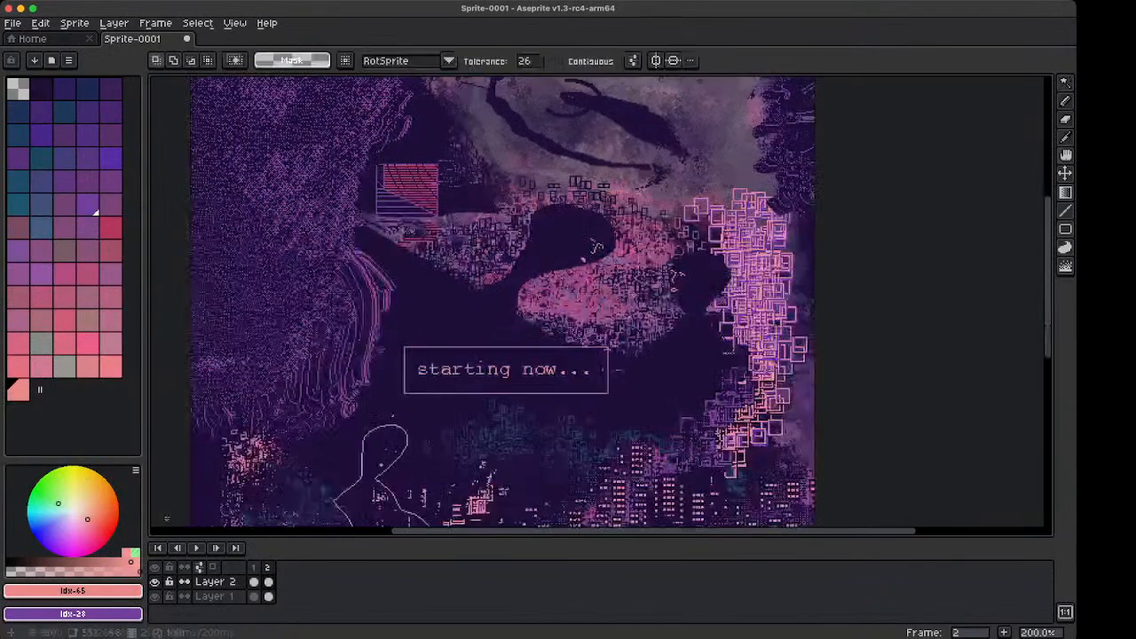
Hide Layer 1 and set the foreground to pink palette colour 63 (#de8d94) with reduced opacity
click(156, 596)
drag(352, 382, 340, 208)
drag(411, 364, 421, 256)
click(87, 366)
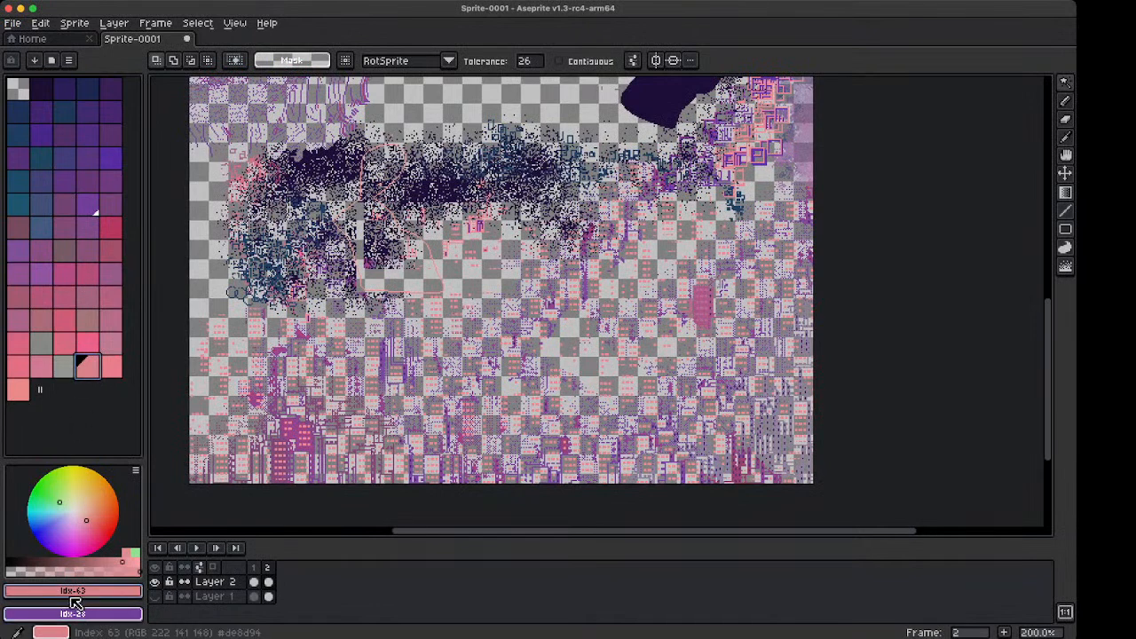
click(53, 564)
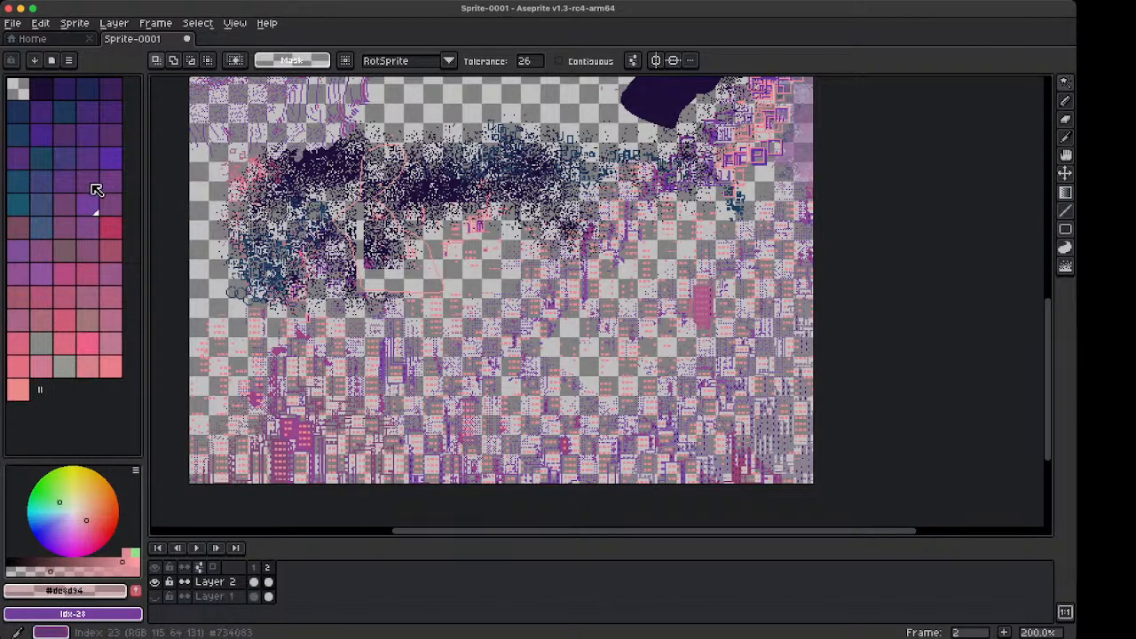
Outline the Layer 2 artwork repeatedly, alternating translucent purple #7b48a4 at alpha 74 with the translucent pink foreground
key(x)
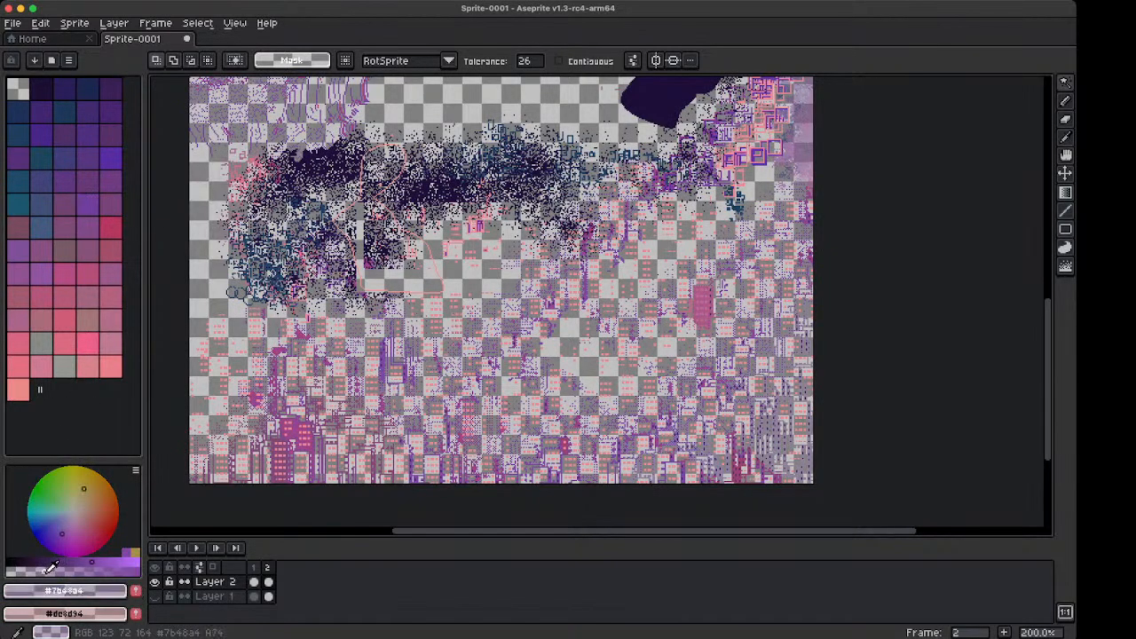
key(space)
key(x)
key(space)
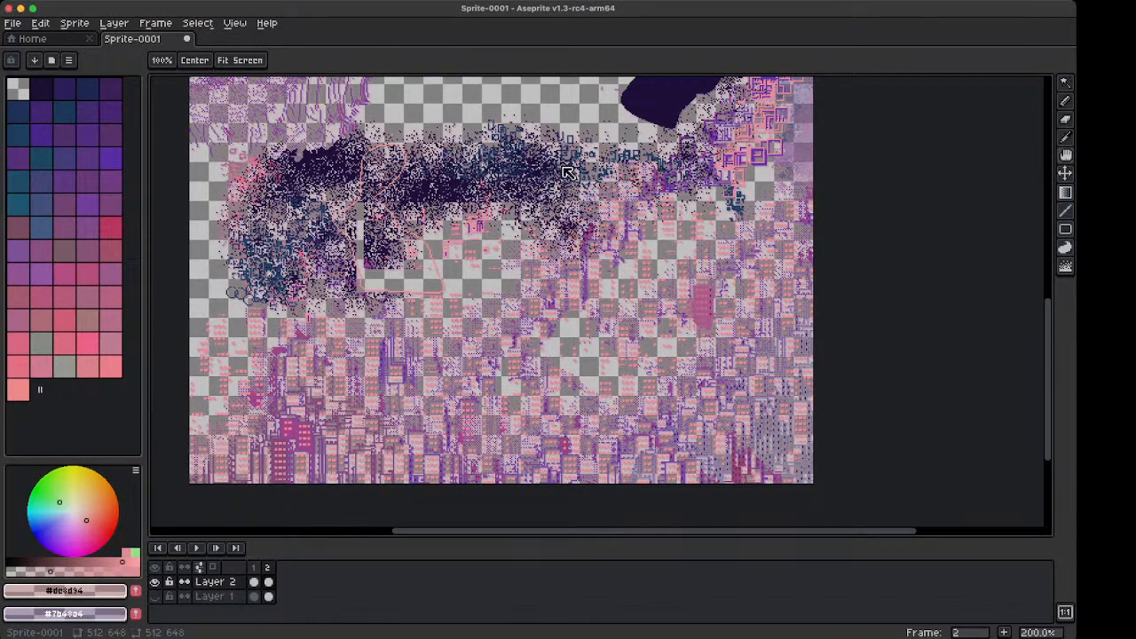
key(x)
key(space)
key(x)
key(space)
Outline the Layer 2 artwork in successive palette colours, stepping back from index 64 to index 38
click(110, 366)
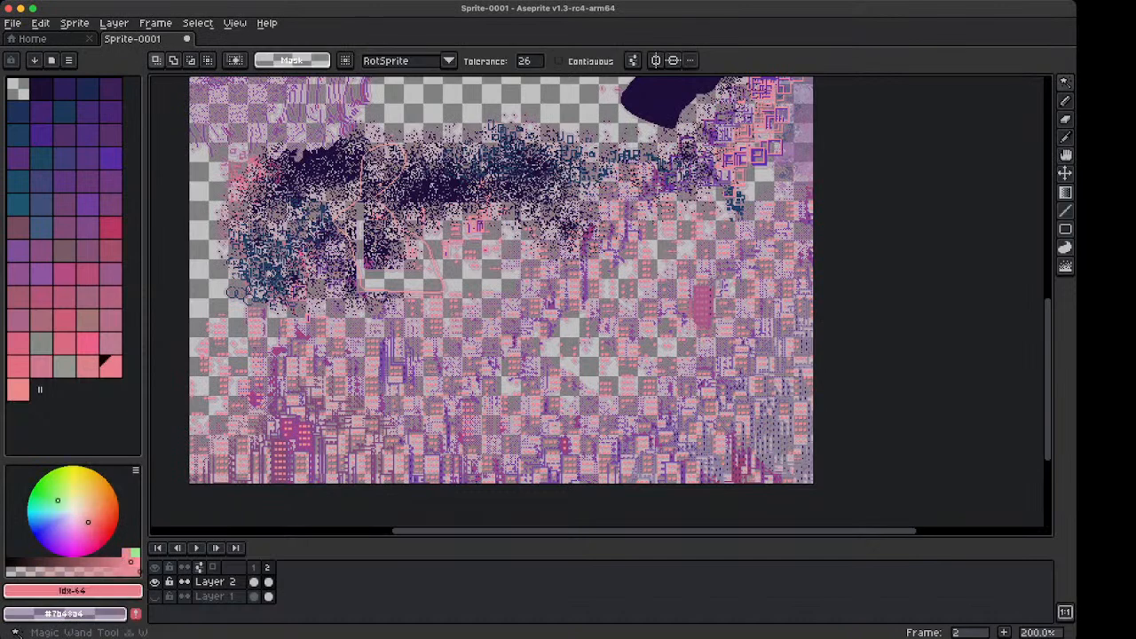
key(space)
key(bracketleft)
key(bracketleft)
key(bracketleft)
key(bracketleft)
key(bracketleft)
key(bracketleft)
key(bracketleft)
key(bracketleft)
key(bracketleft)
key(bracketleft)
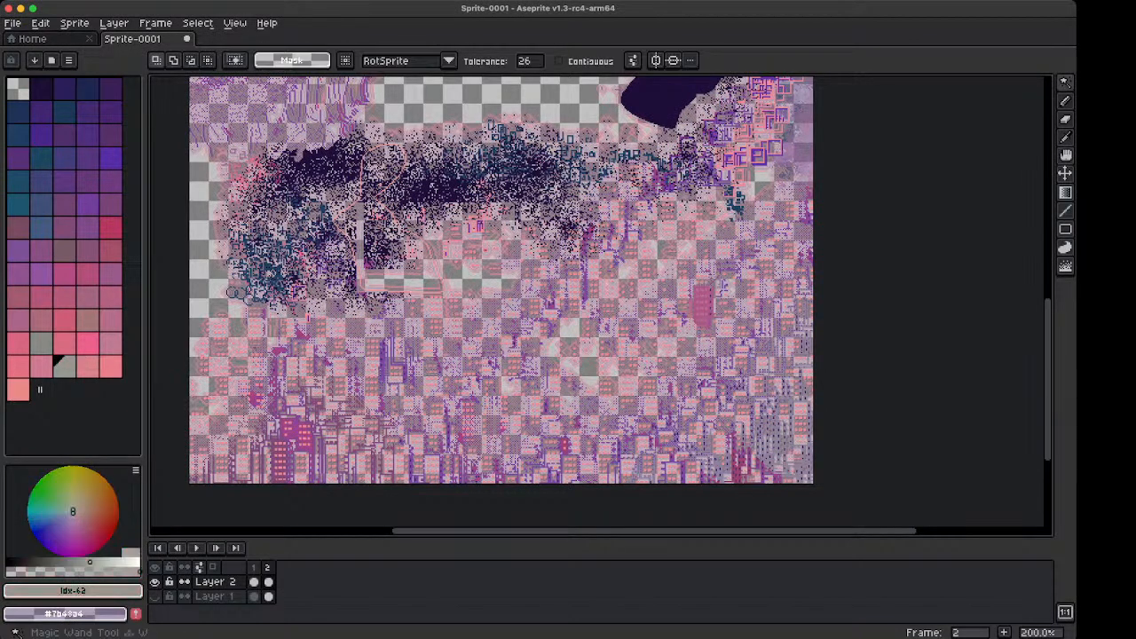
key(bracketleft)
key(bracketleft)
key(bracketleft)
key(bracketleft)
key(bracketleft)
key(bracketleft)
key(bracketleft)
key(bracketleft)
key(bracketleft)
key(bracketleft)
key(bracketleft)
key(bracketleft)
key(bracketleft)
key(bracketleft)
key(bracketleft)
key(bracketleft)
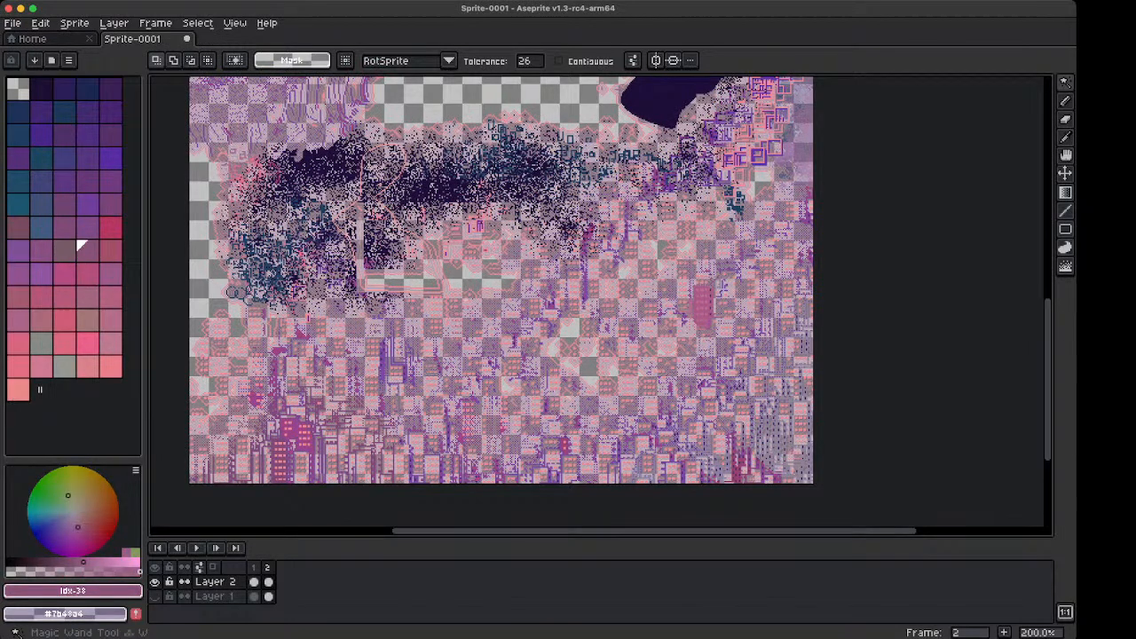
key(space)
Outline the Layer 2 artwork in translucent purple #7b48a4 and in teal palette colour 25
key(x)
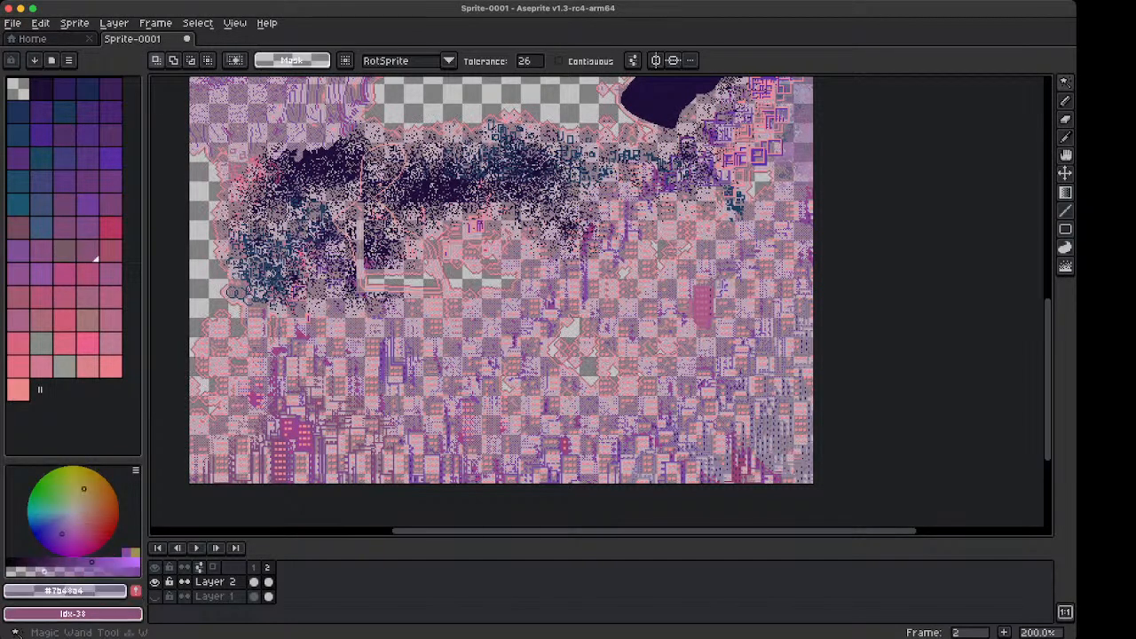
key(space)
click(103, 176)
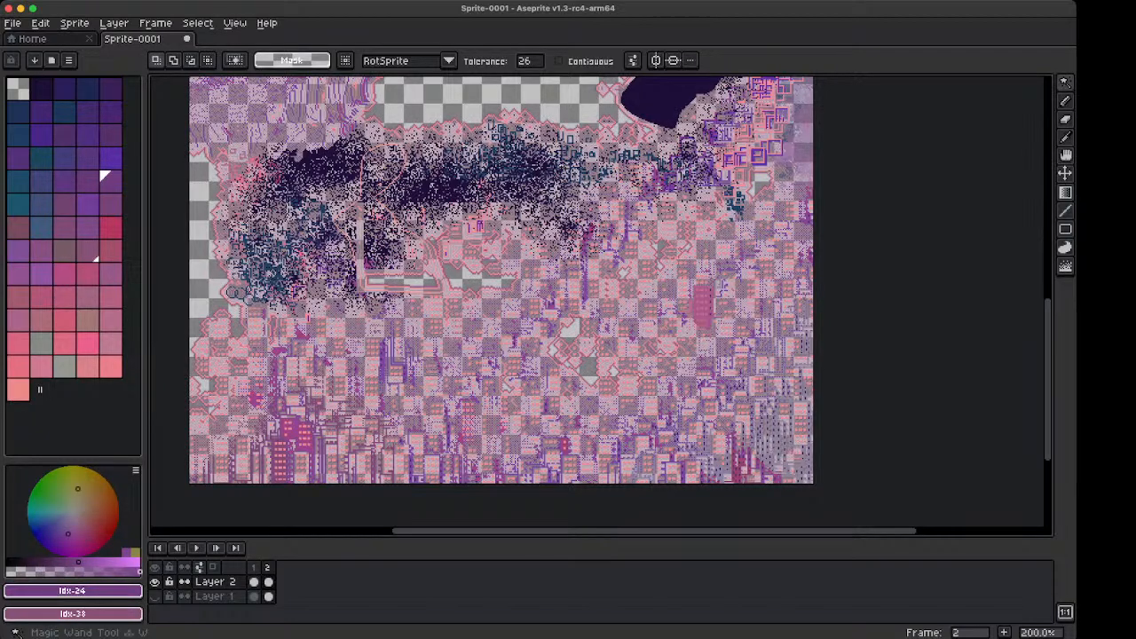
click(79, 172)
key(])
key(])
key(])
key([)
key(shift+super+z)
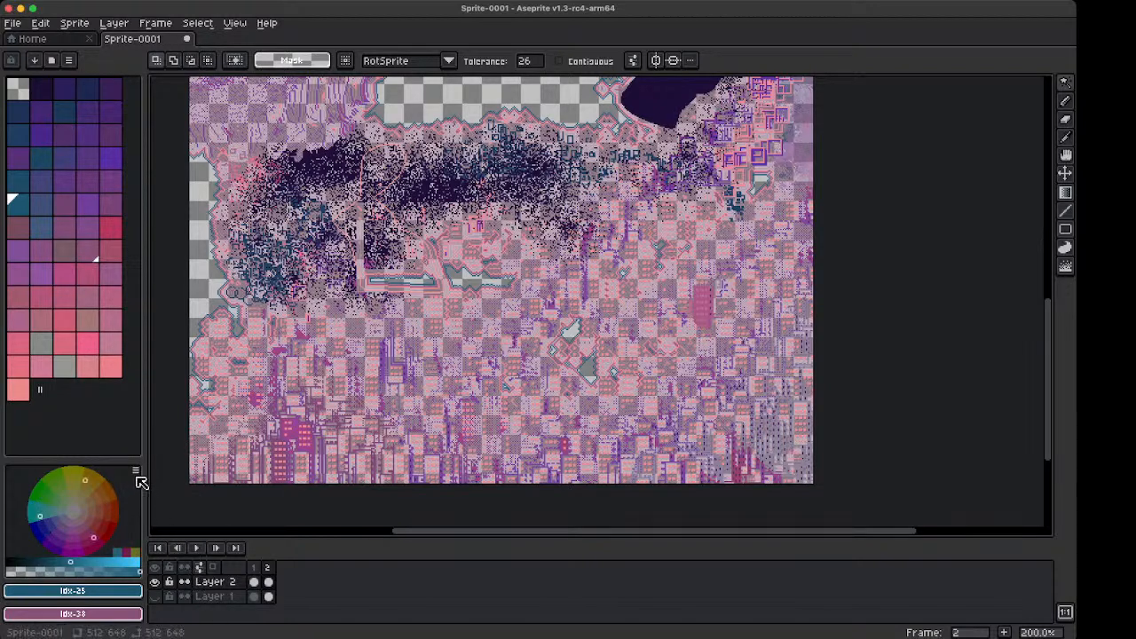
Outline the Layer 2 artwork in the dark crimson and mustard #7b6b20 harmony colours and show Layer 1 again
click(126, 552)
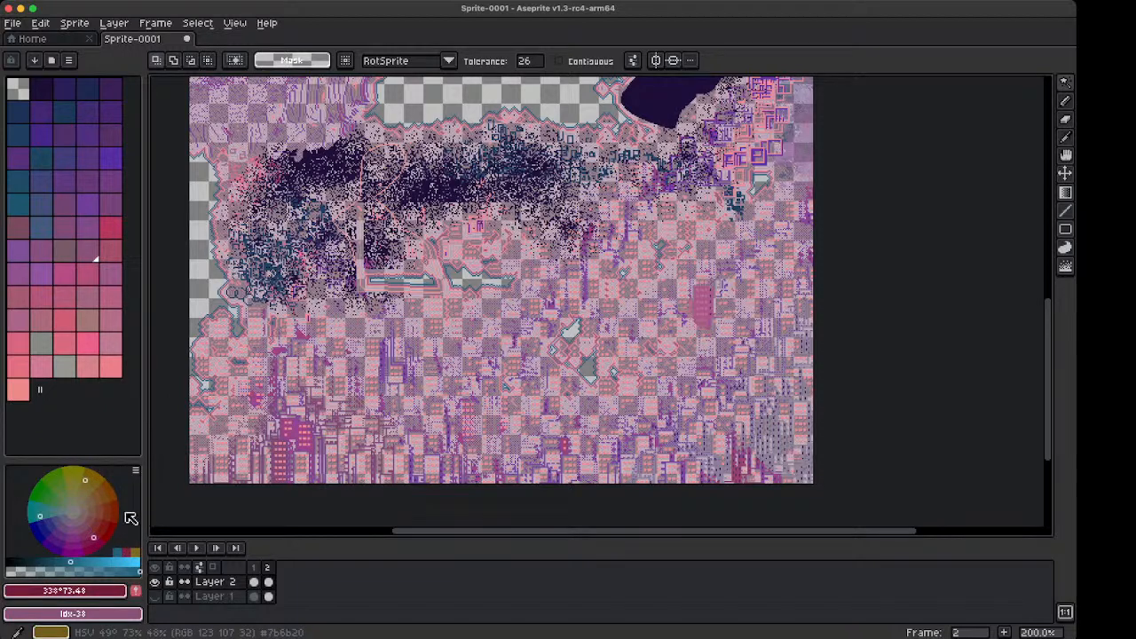
key(shift+o)
key(Return)
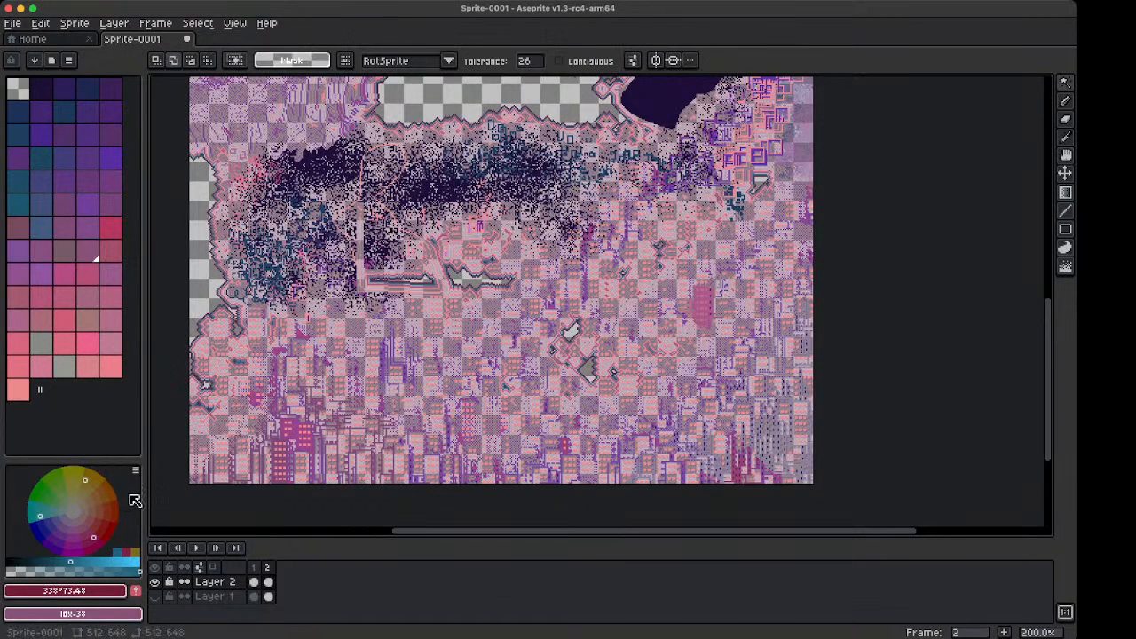
click(138, 547)
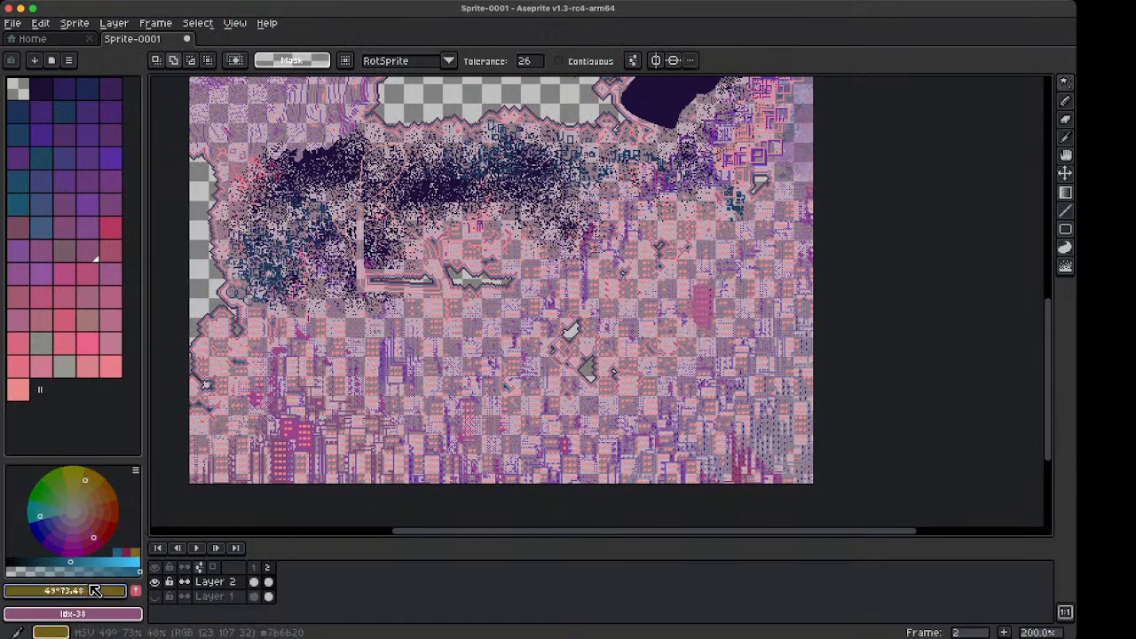
click(155, 597)
Examine the stacked coloured outlines around the painted figure and the upper part of the canvas
scroll(452, 216, down, 1)
key(space)
drag(452, 215, 407, 337)
scroll(405, 298, up, 1)
key(space)
drag(399, 235, 369, 444)
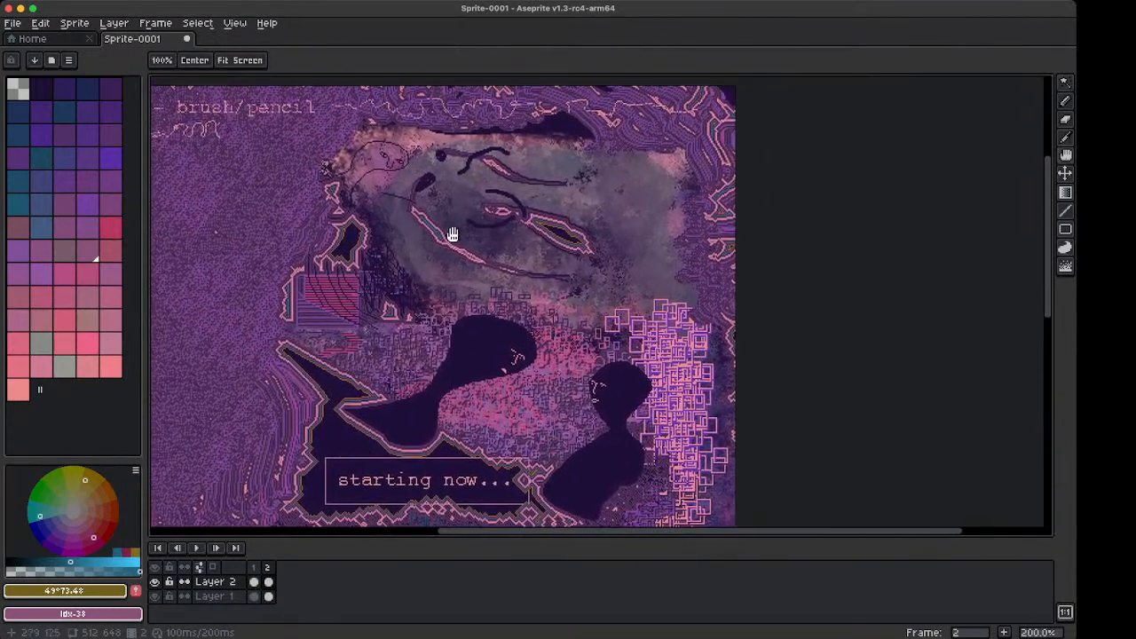
drag(436, 254, 418, 304)
scroll(421, 247, down, 1)
scroll(419, 248, up, 2)
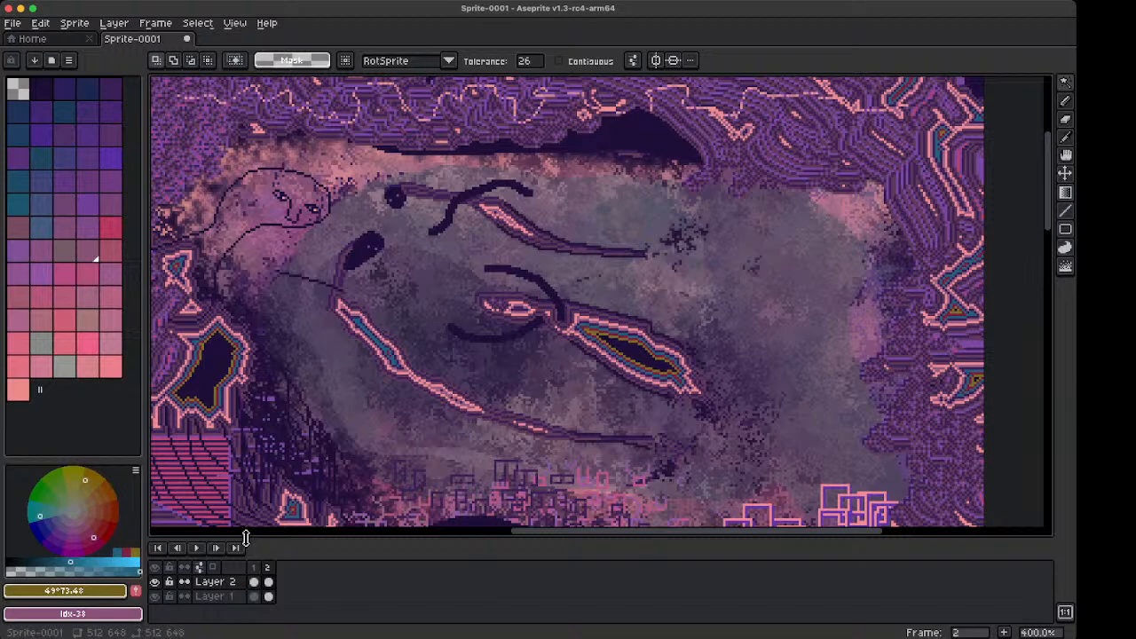
Enlarge the timeline area, hide Layer 2 and sample the background colour #201039 as foreground
drag(246, 540, 252, 522)
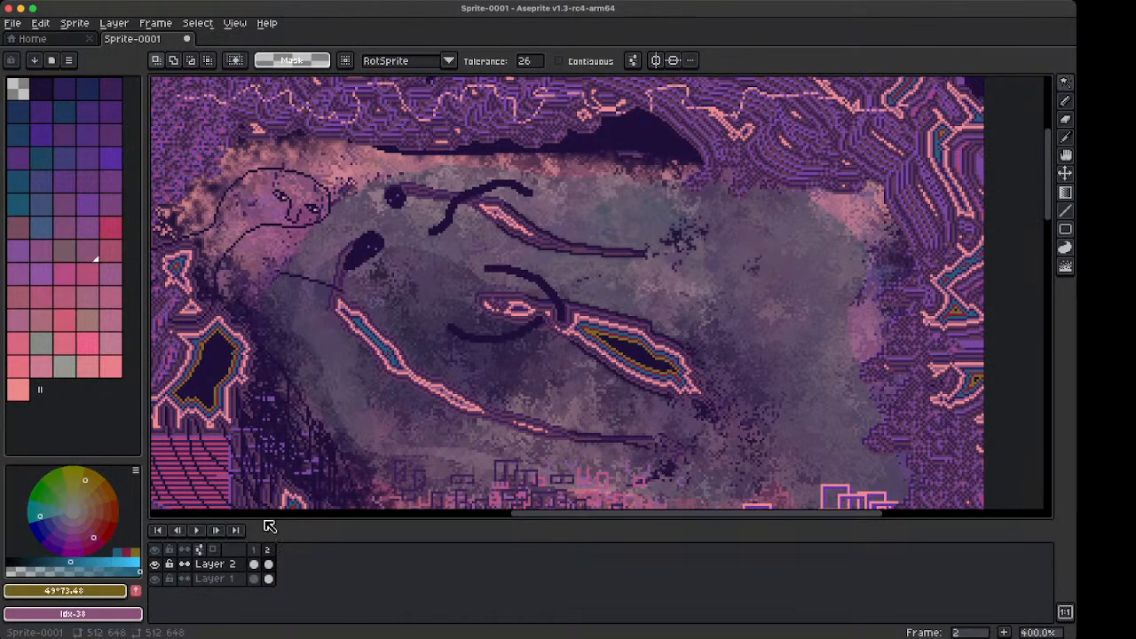
click(154, 563)
scroll(370, 312, down, 3)
key(space)
drag(358, 347, 391, 249)
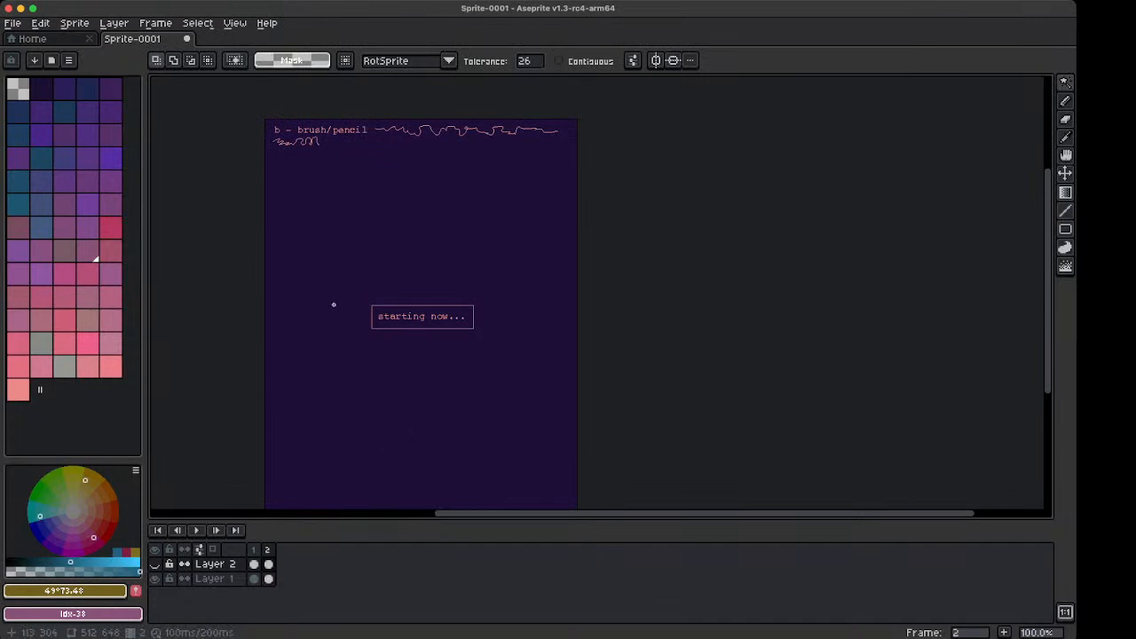
alt+click(307, 384)
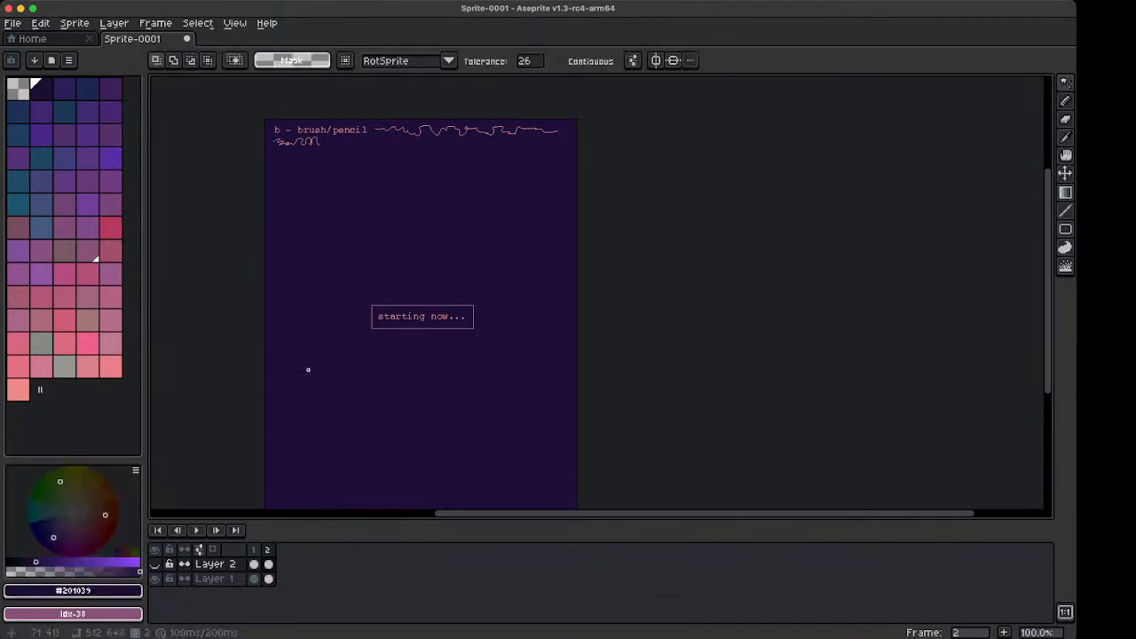
Cover the "b - brush/pencil" note, its squiggles and the "starting now..." box on Layer 1 with #201039
key(b)
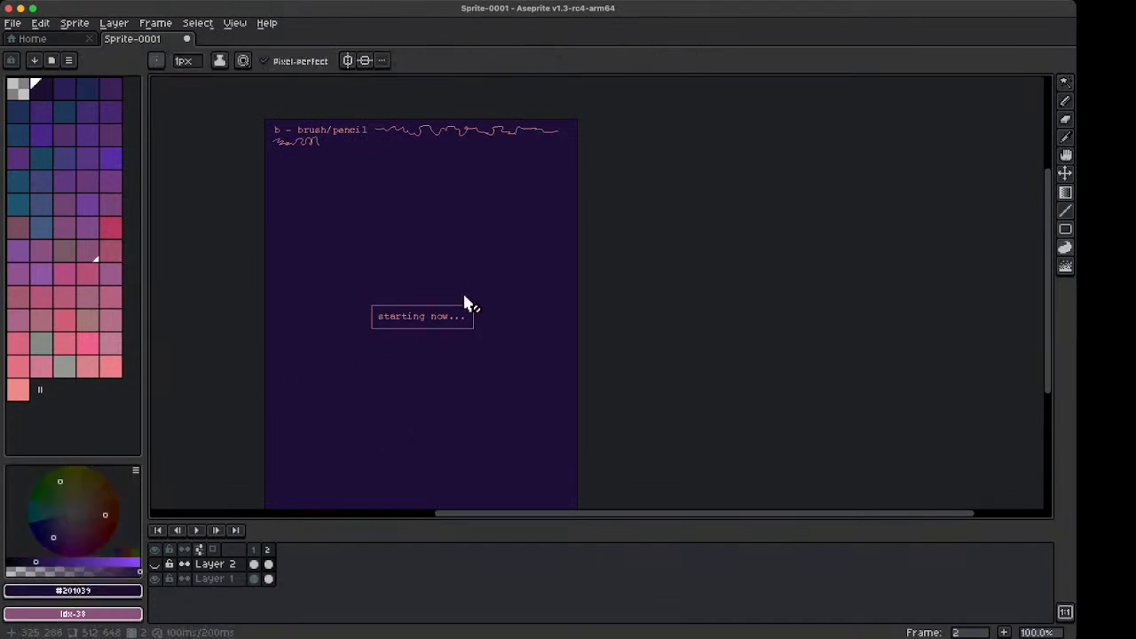
click(229, 579)
mouse_move(451, 270)
mouse_down()
mouse_move(558, 329)
mouse_move(486, 267)
mouse_up()
key(space)
drag(485, 193, 480, 342)
drag(227, 184, 179, 269)
drag(616, 307, 601, 233)
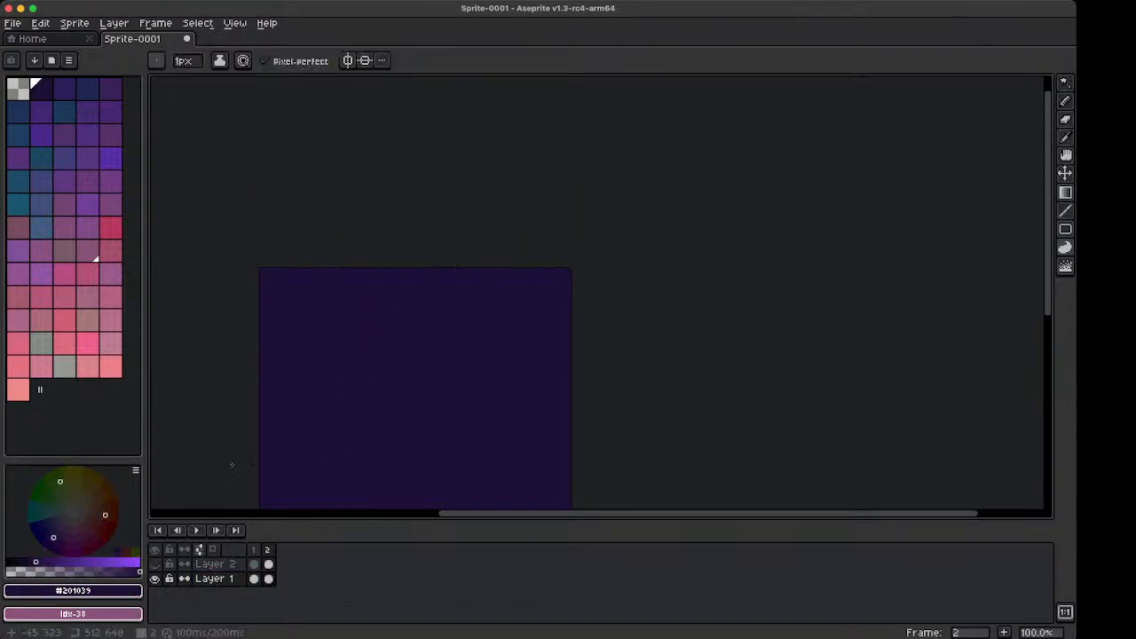
Make Layer 2 visible again and inspect the outlined painting over the cleared background up close
click(154, 564)
key(space)
drag(332, 395, 359, 259)
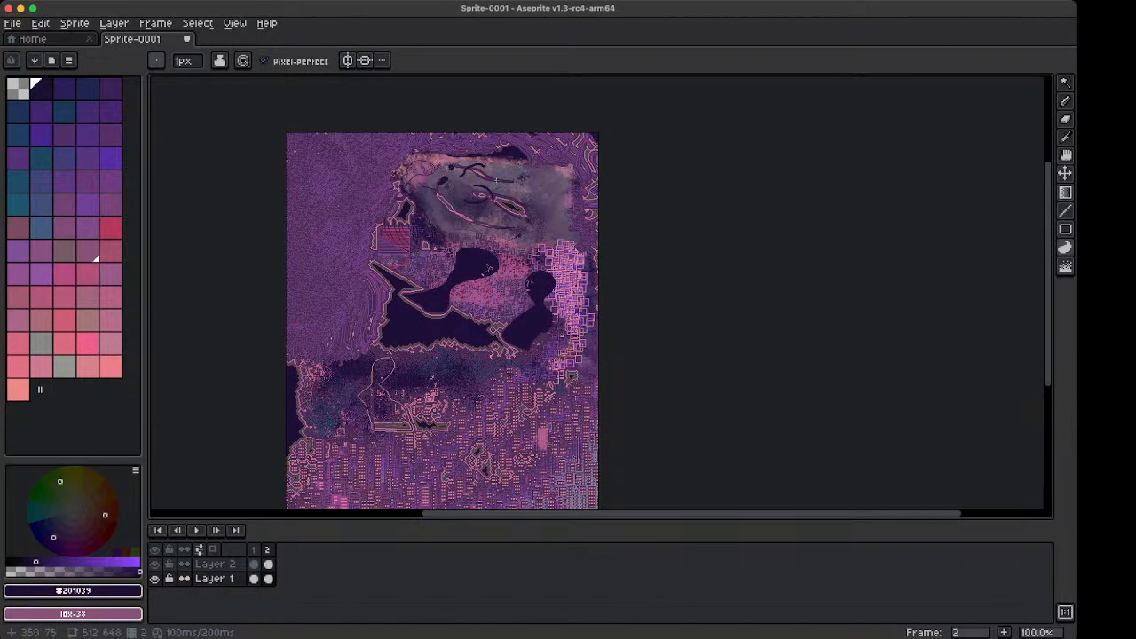
scroll(502, 179, up, 3)
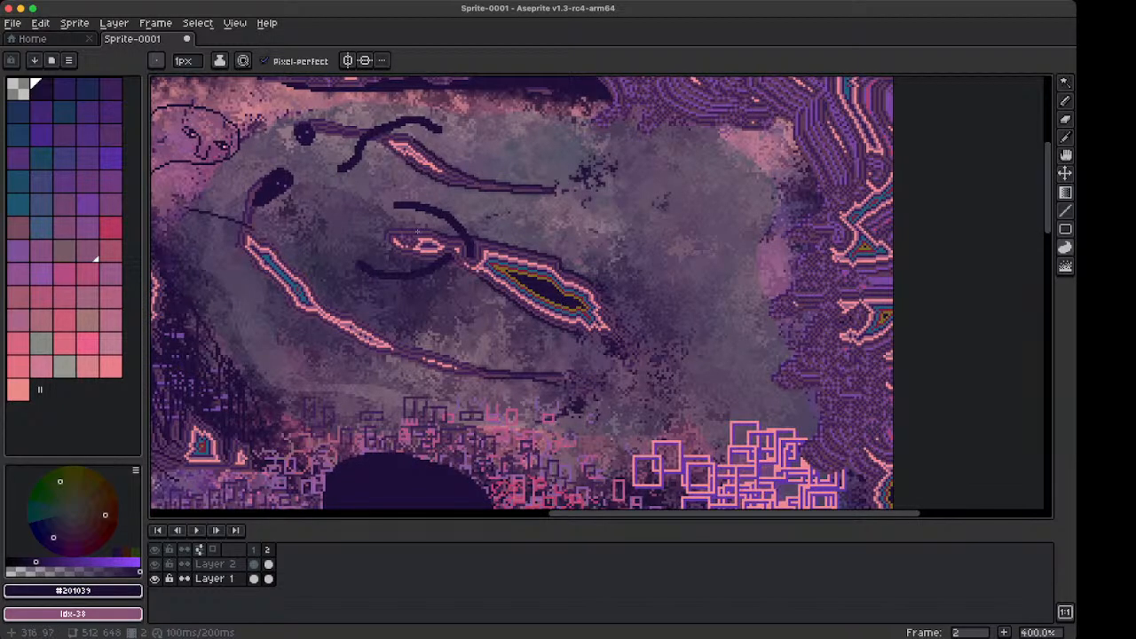
drag(335, 189, 424, 281)
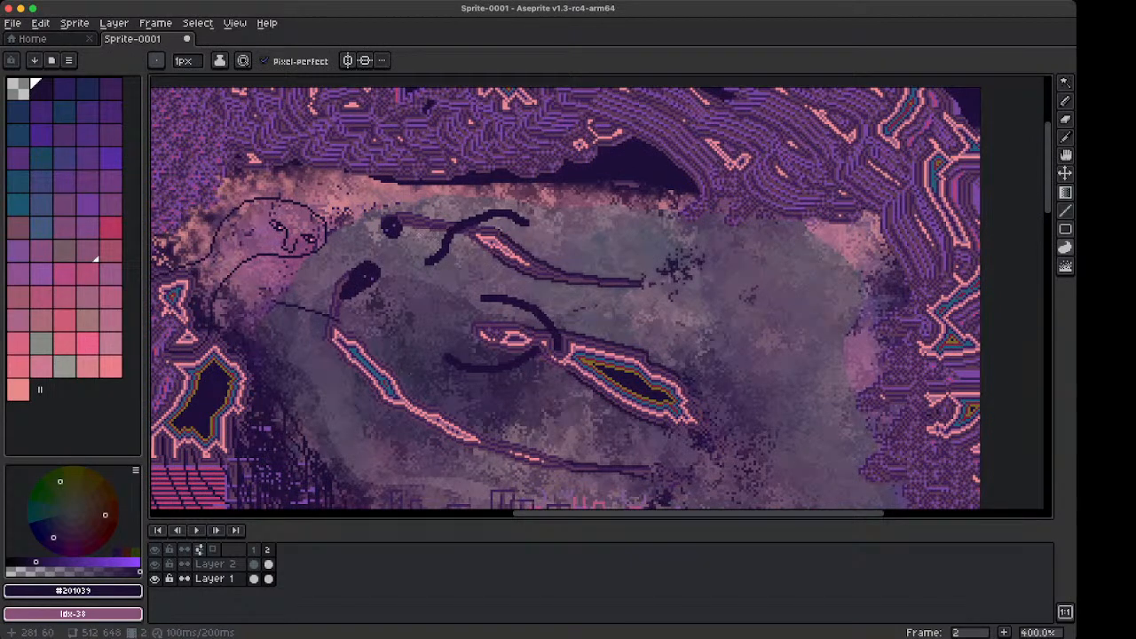
scroll(407, 225, up, 3)
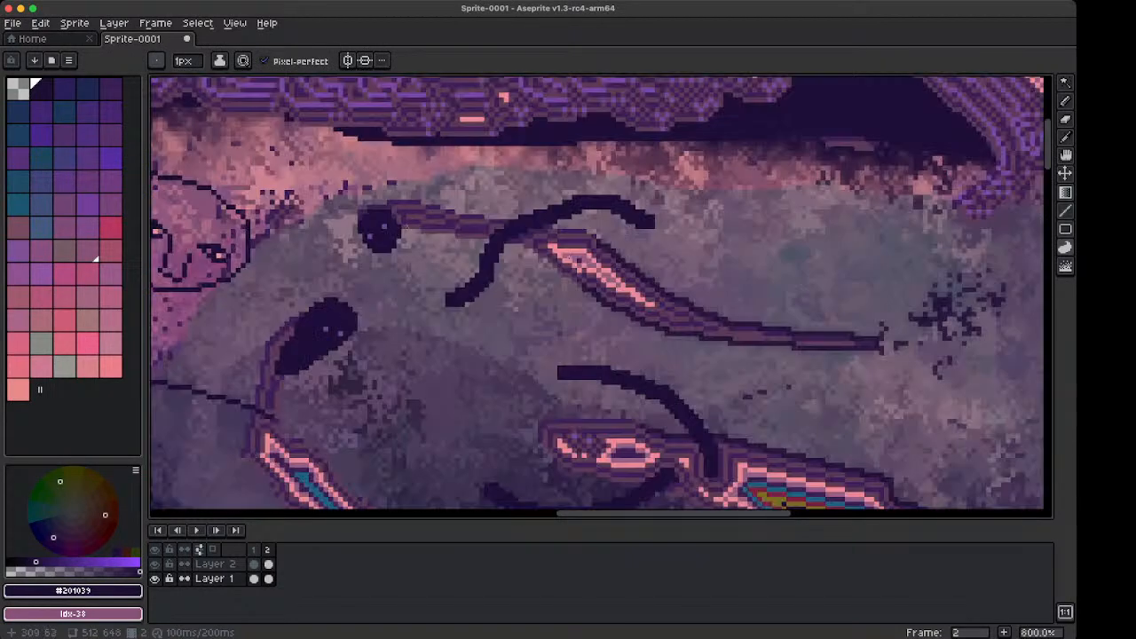
scroll(573, 256, down, 4)
scroll(572, 255, up, 3)
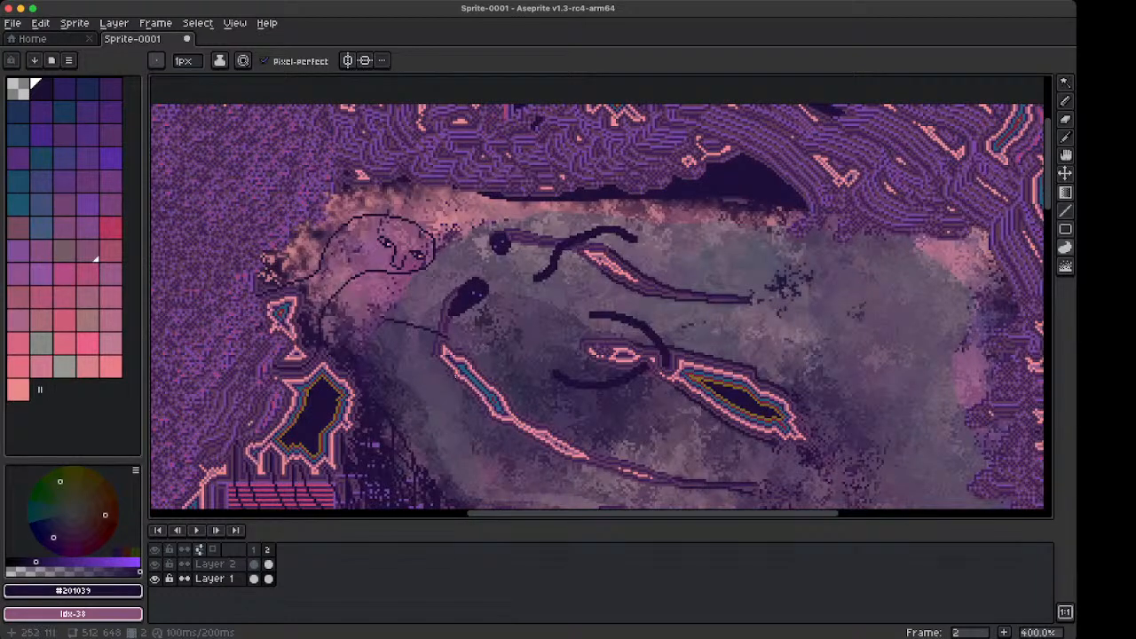
Activate Layer 2 and select the teal core of the long curved outline below the face using a contiguous Magic Wand
scroll(460, 371, up, 3)
key(w)
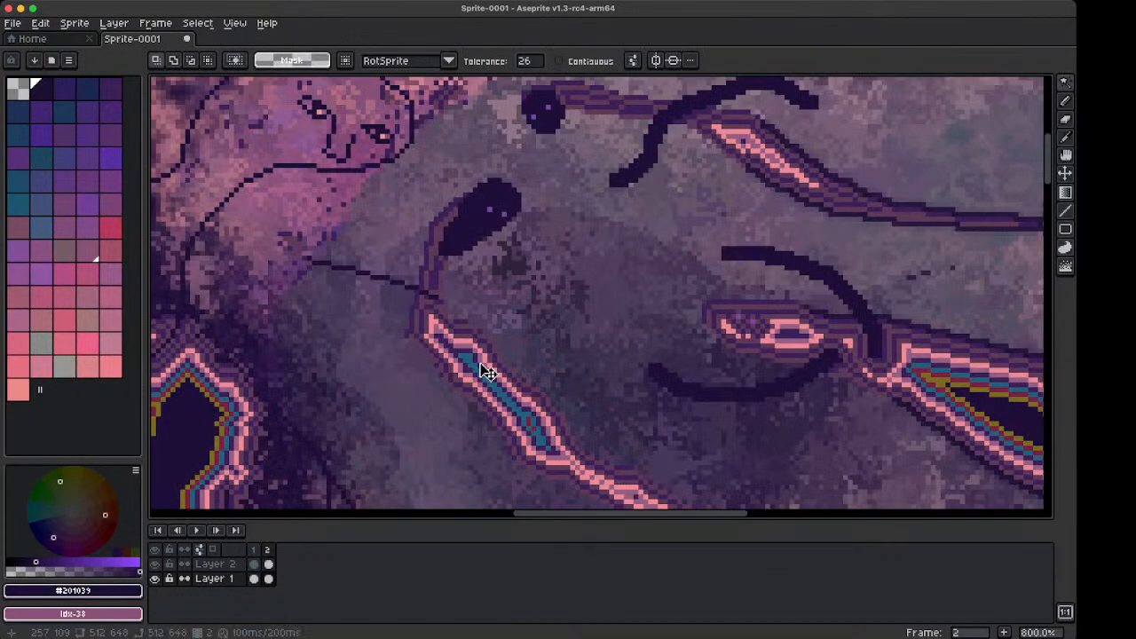
click(218, 565)
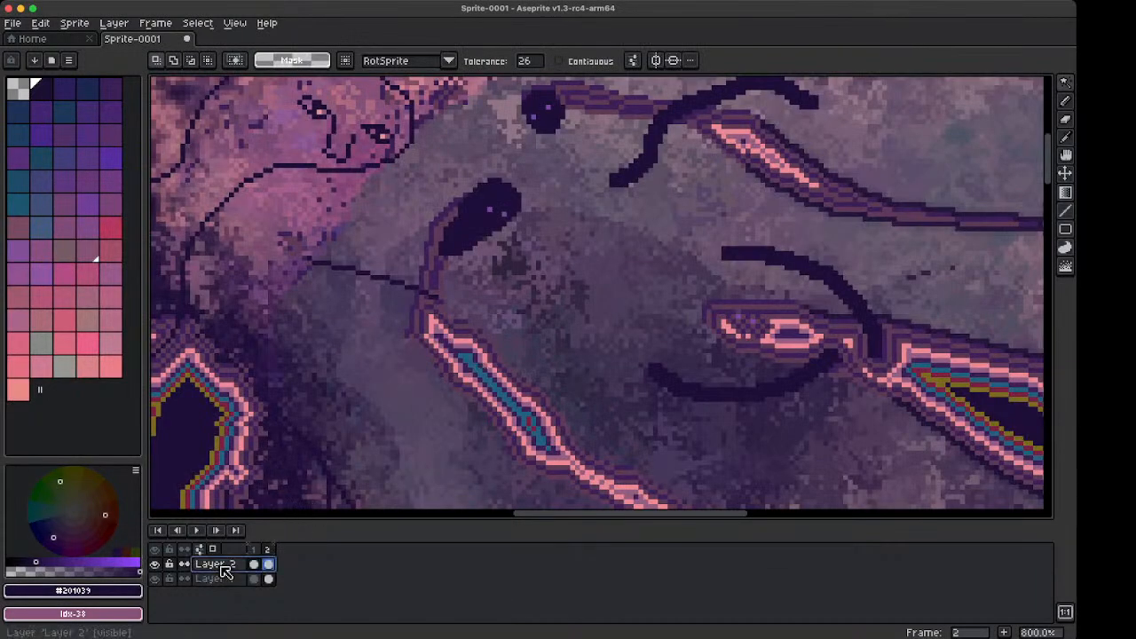
click(488, 376)
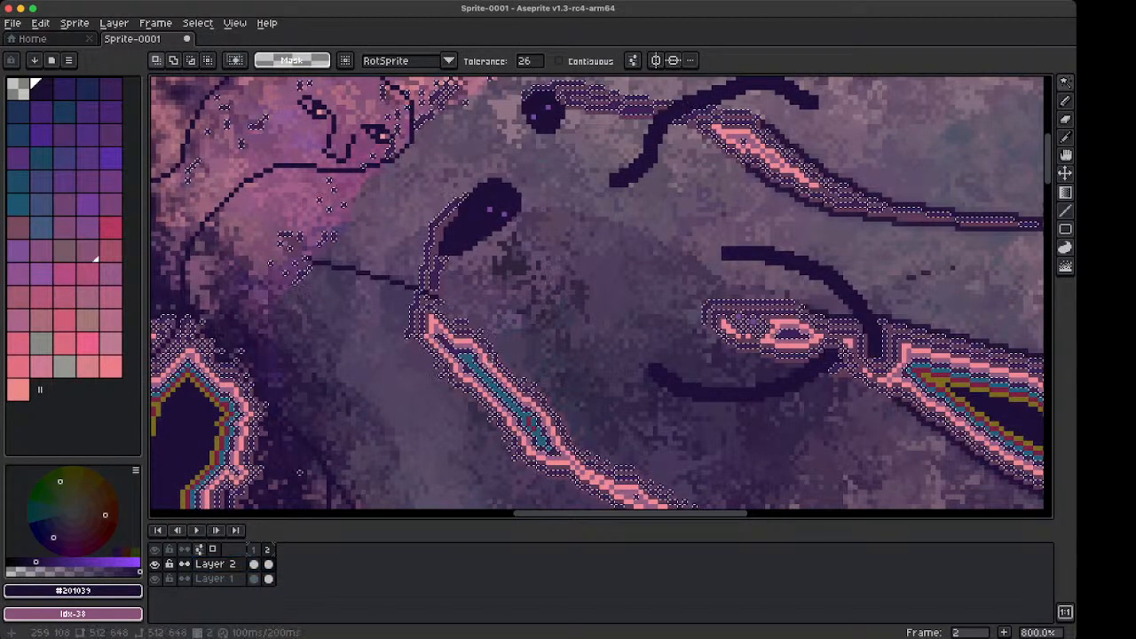
key(super+d)
click(602, 64)
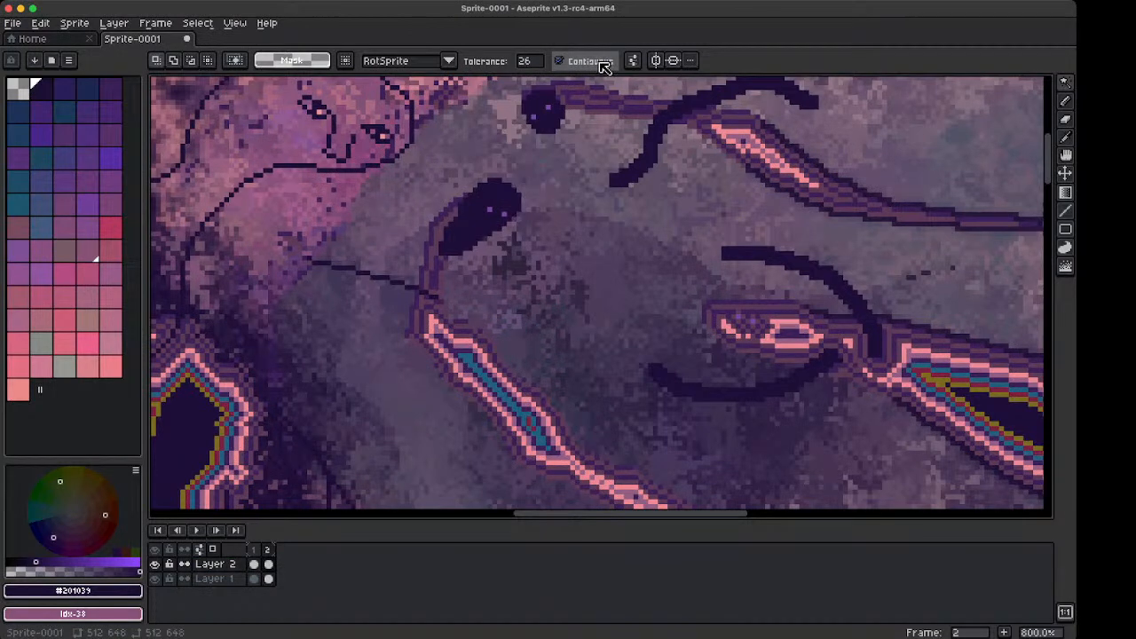
click(456, 359)
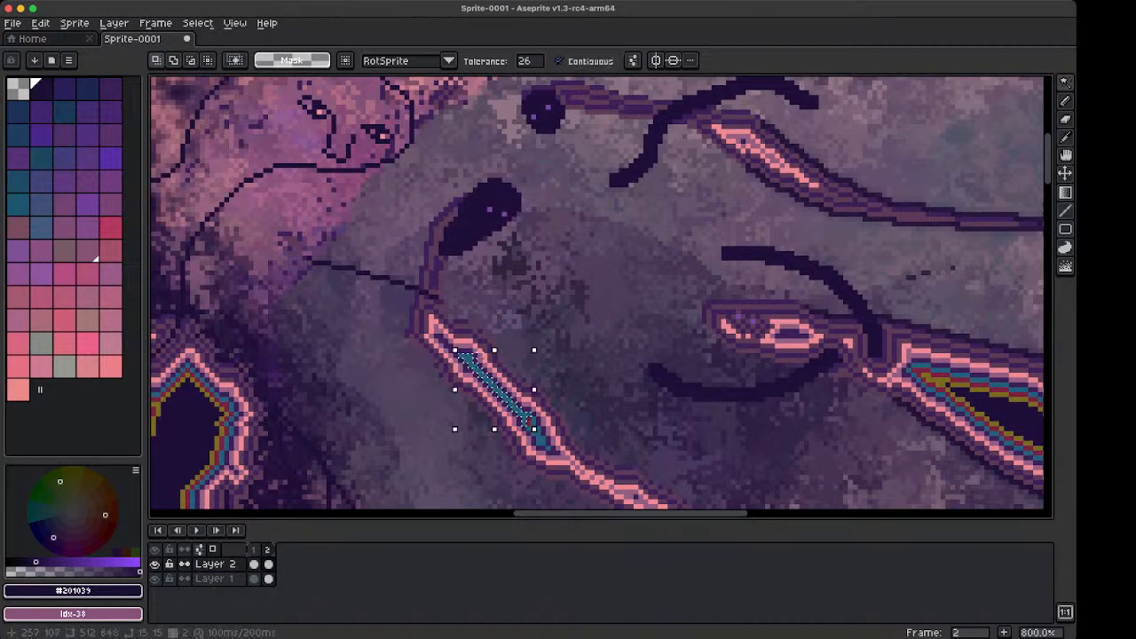
Fill the selected teal core with #201039 and cover its leftover teal pixels in the same colour
key(g)
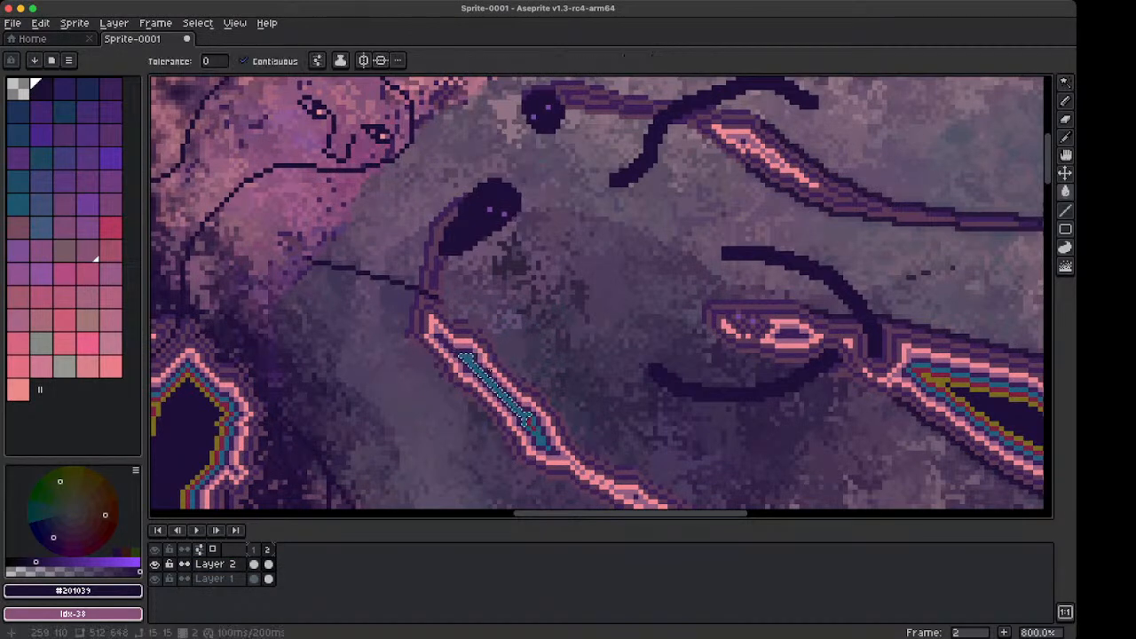
click(522, 423)
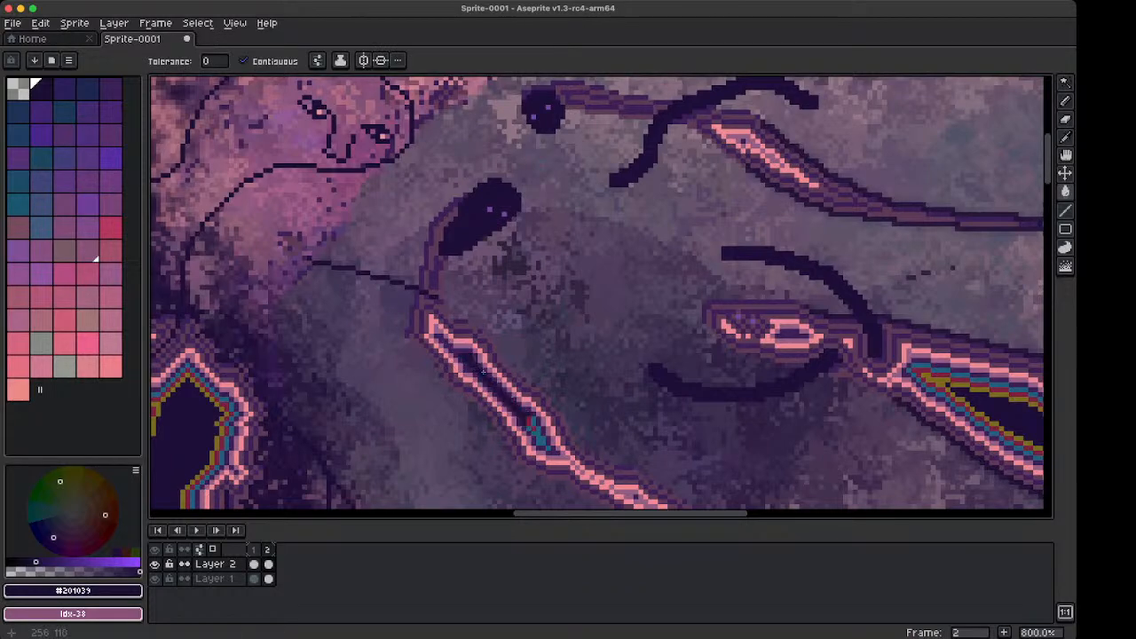
click(533, 424)
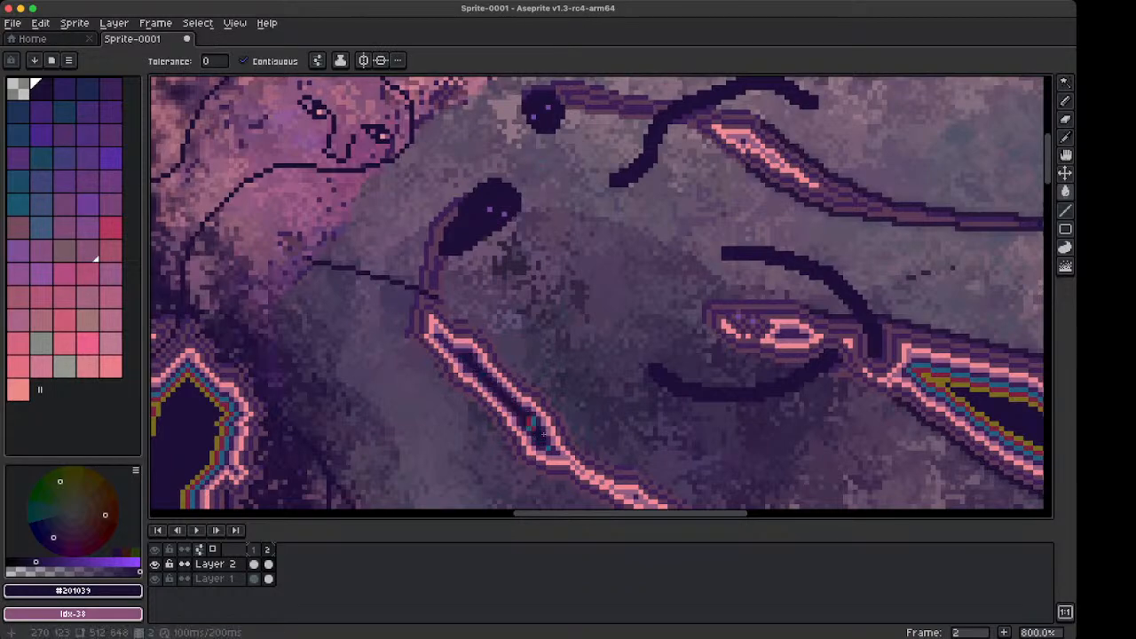
key(b)
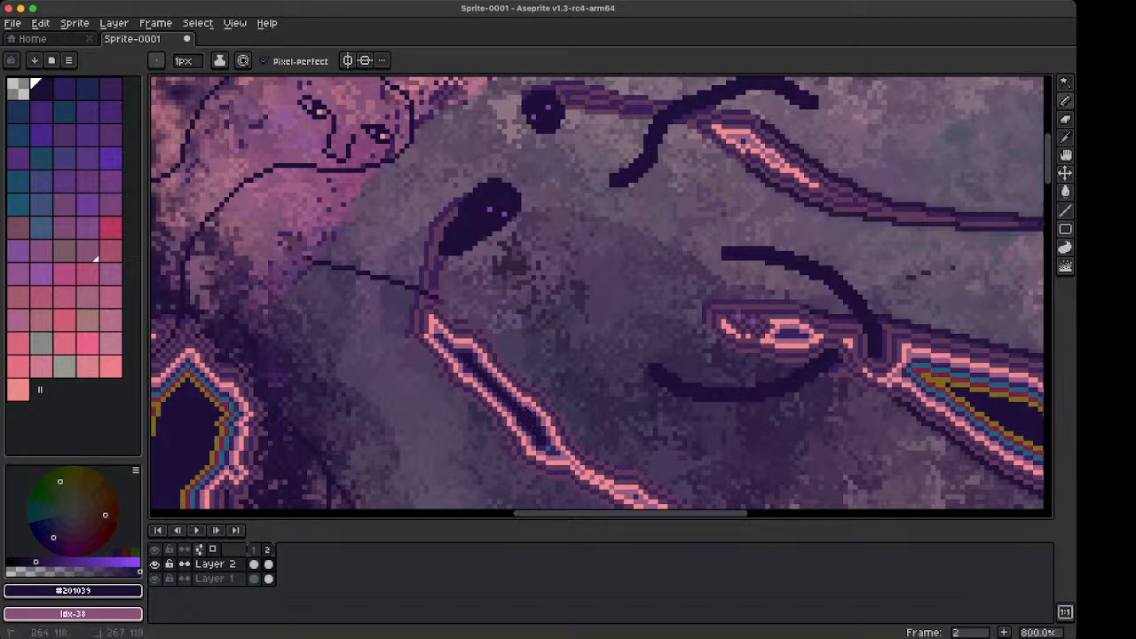
mouse_move(546, 440)
mouse_down()
mouse_move(552, 453)
mouse_move(496, 396)
mouse_up()
Make a rectangular selection of about 219 × 148 px around the outlined figures in the grey painted area
key(w)
key(space)
key(1)
key(space)
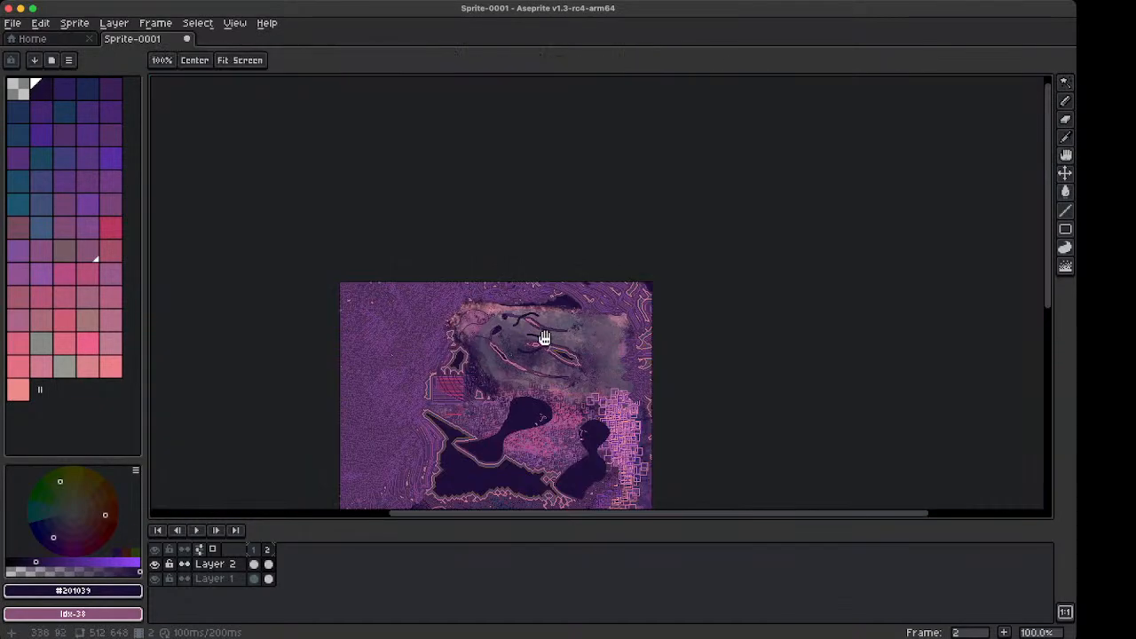
key(2)
key(m)
drag(352, 236, 616, 413)
scroll(500, 325, up, 3)
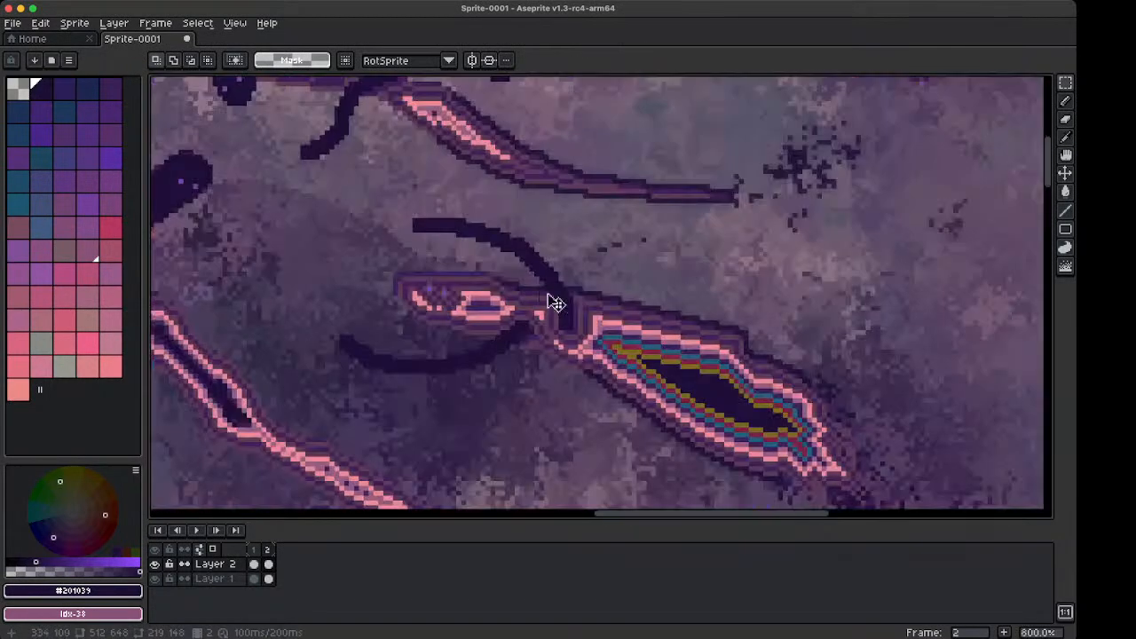
scroll(620, 342, down, 5)
scroll(583, 329, up, 2)
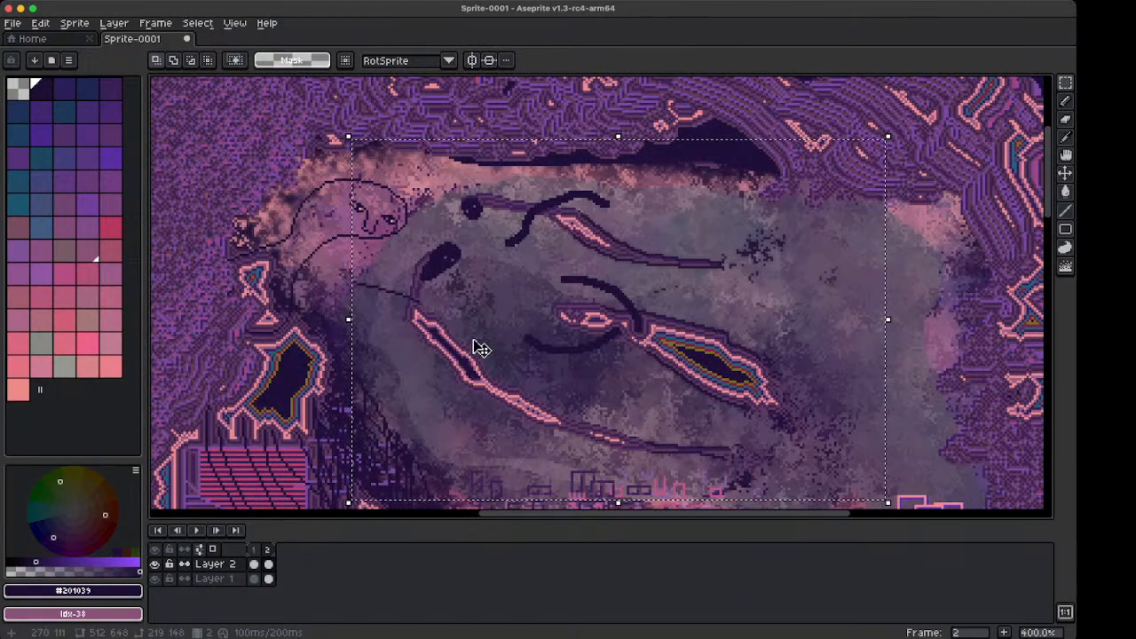
Fill the outline colours inside the selection non-contiguously with #201039, and undo the last fill
key(w)
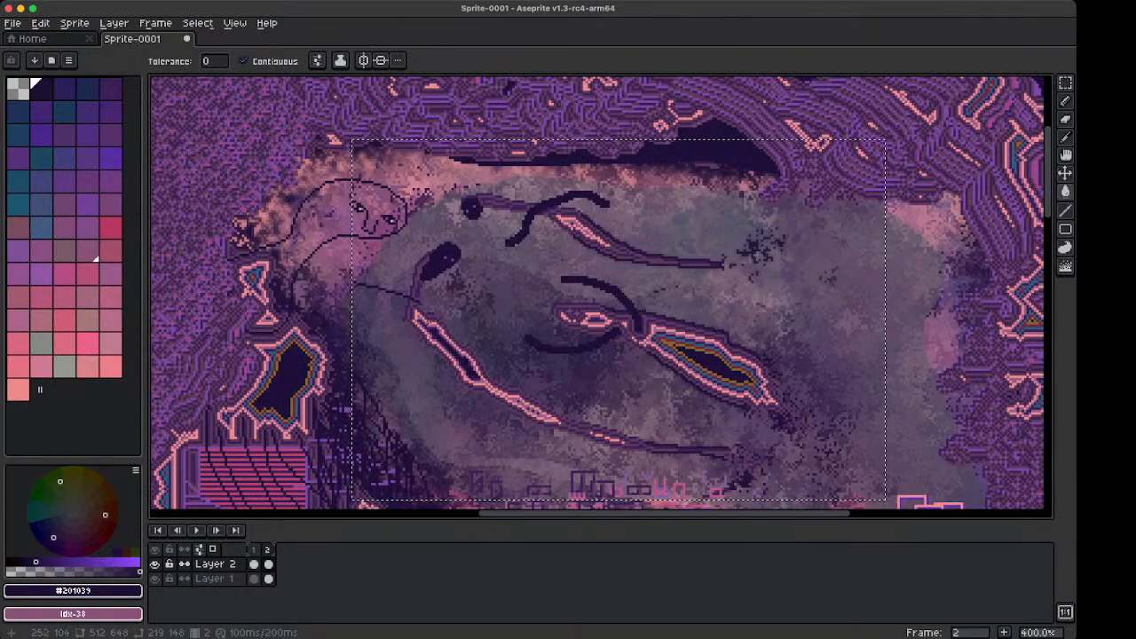
click(244, 61)
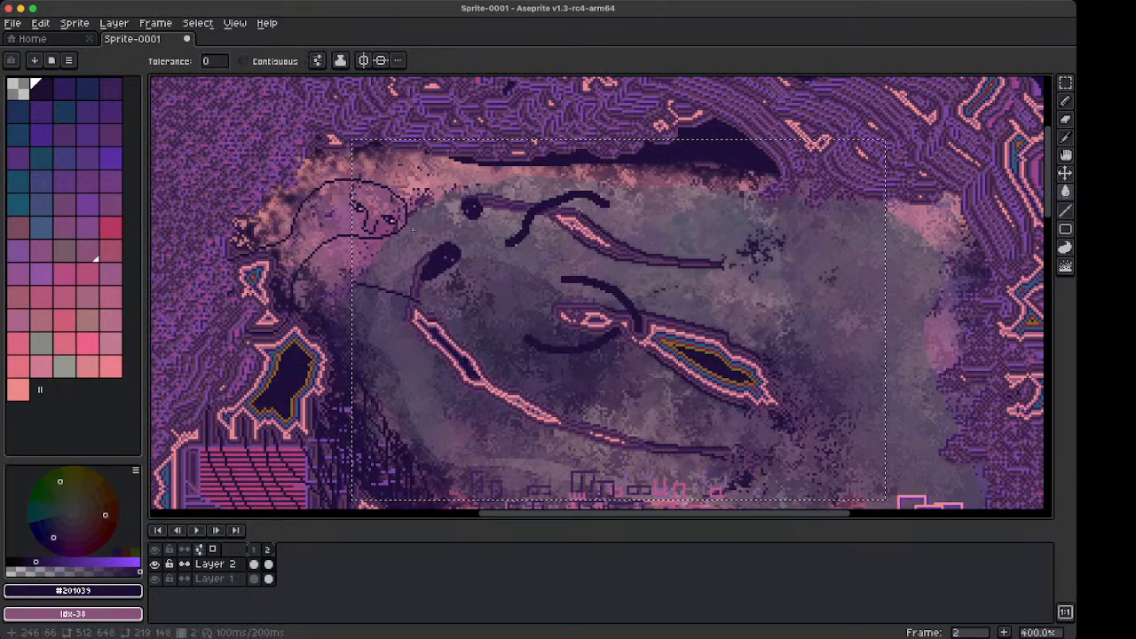
right_click(439, 324)
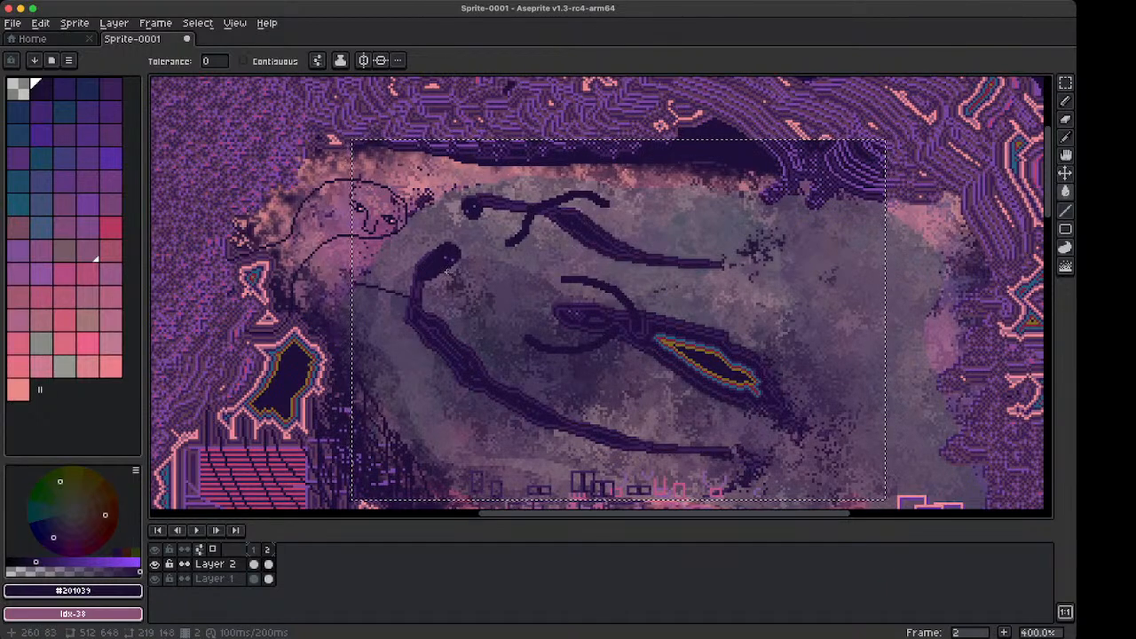
click(680, 347)
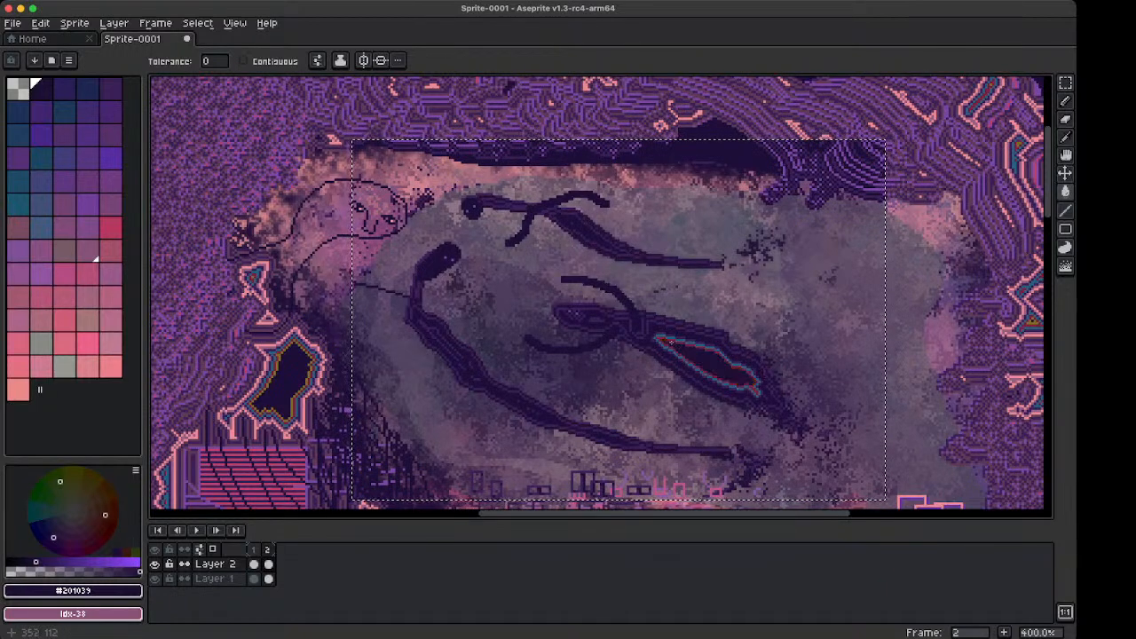
click(706, 347)
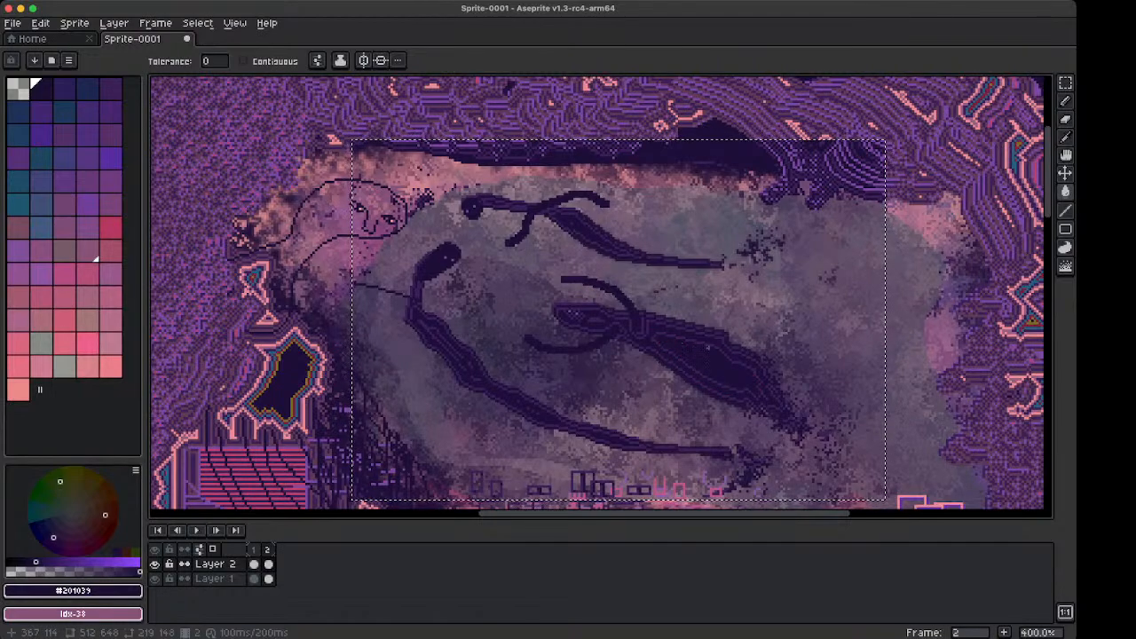
key(ctrl+z)
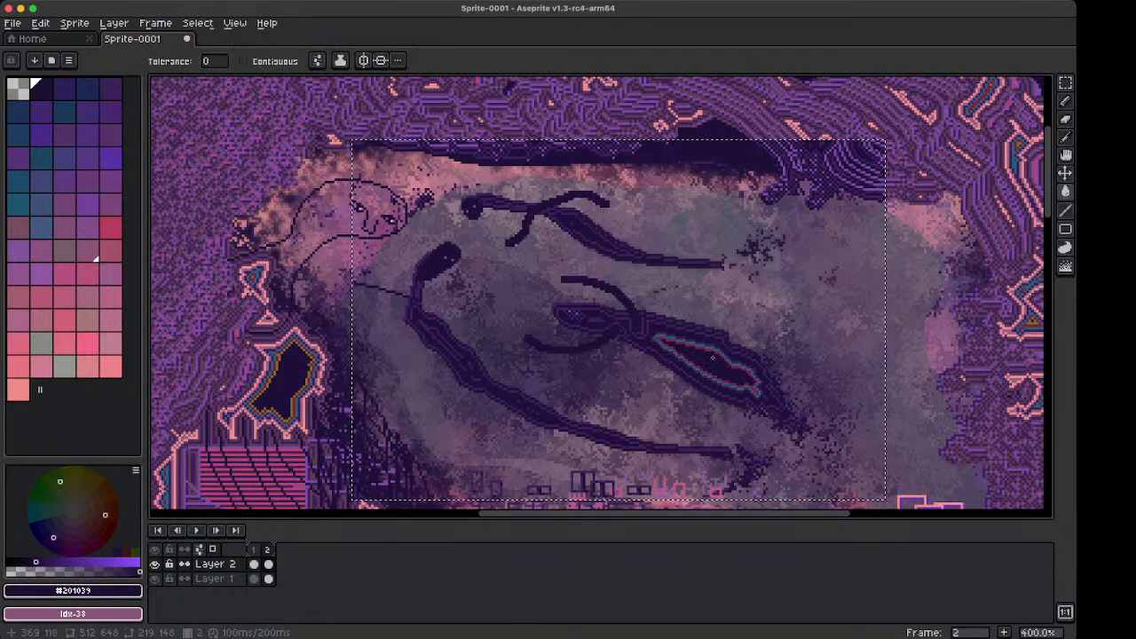
Sample the teal #20617b and draw a 1 px straight line lengthwise through the dark oval on the middle figure
scroll(710, 376, up, 3)
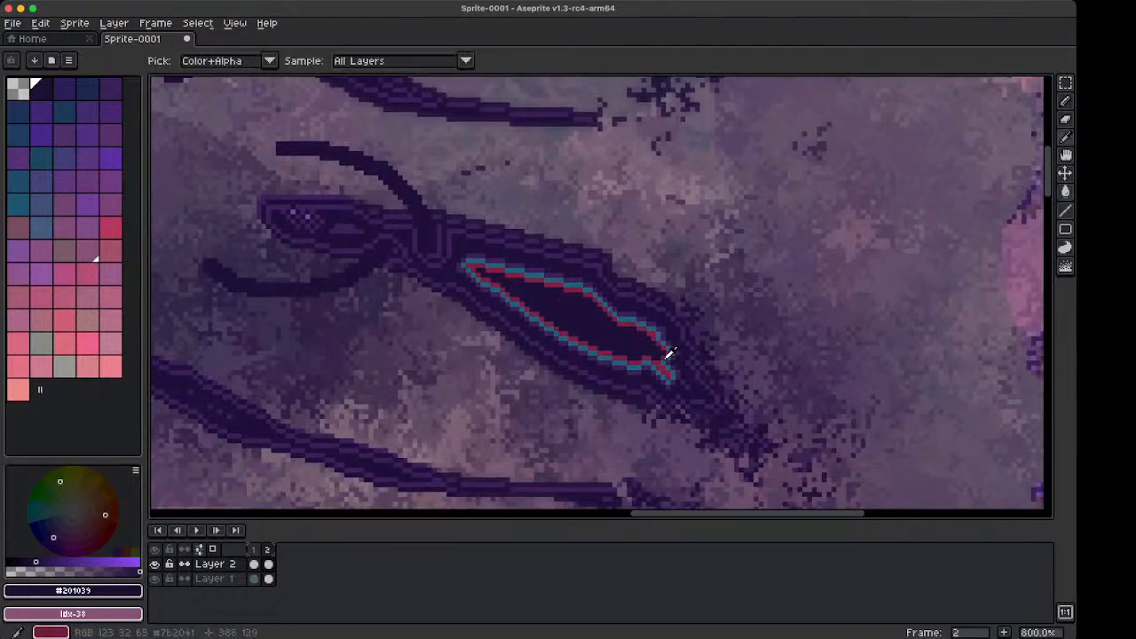
alt+click(672, 354)
key(b)
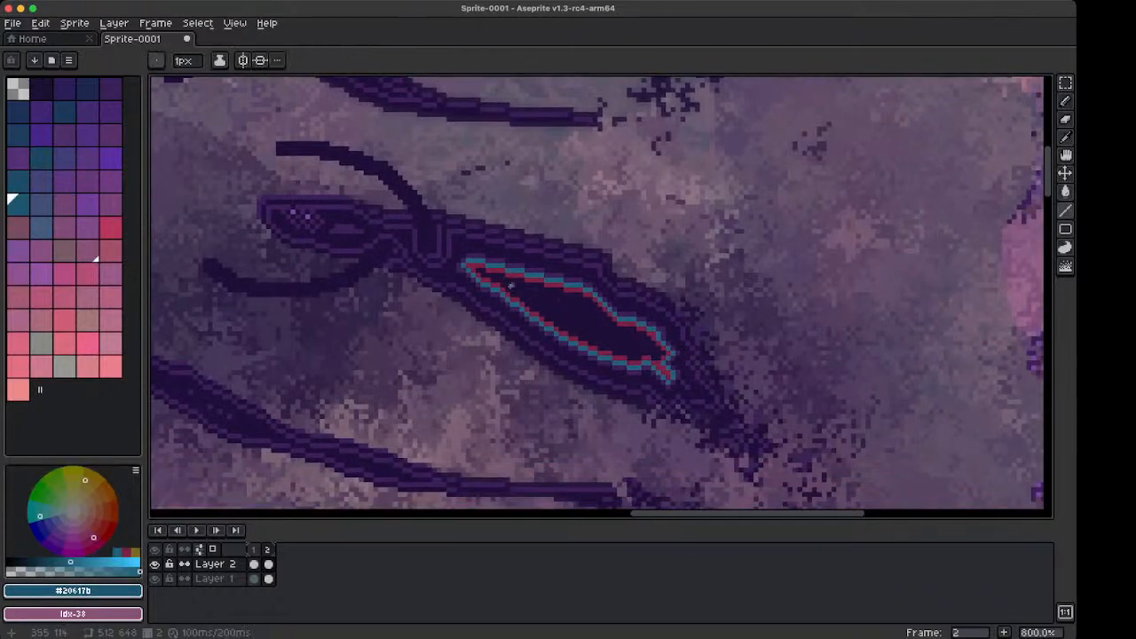
mouse_move(483, 271)
mouse_down()
mouse_move(665, 360)
mouse_move(654, 357)
mouse_up()
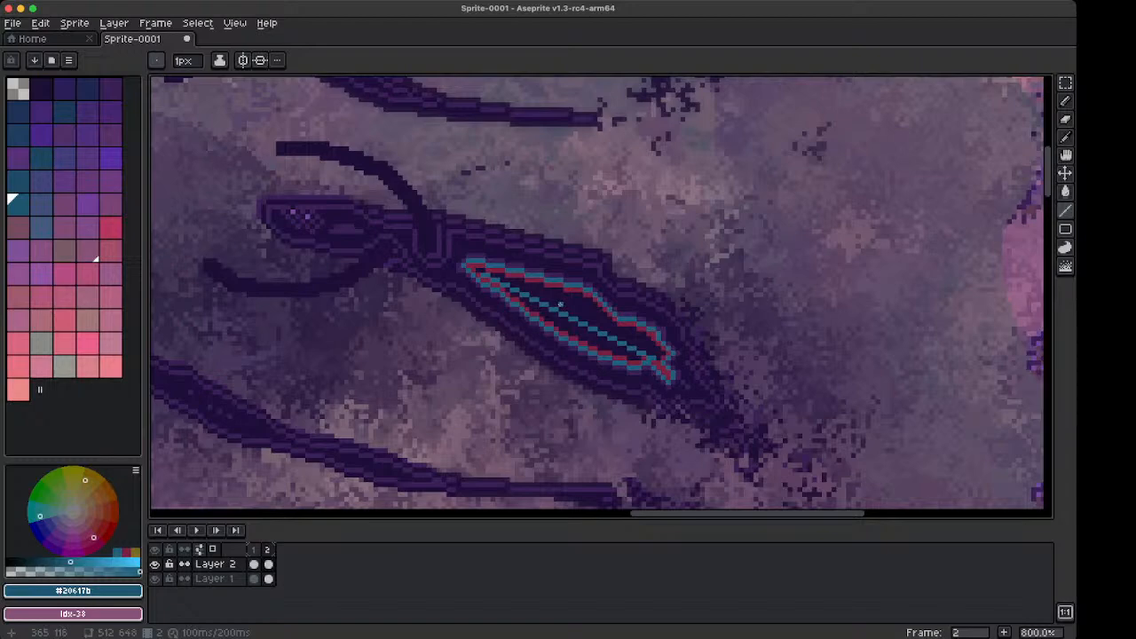
Sample the red #7b2041 and draw a thin wavy line from inside the oval out across the grey area towards the curved figure
scroll(530, 299, down, 7)
scroll(520, 300, up, 4)
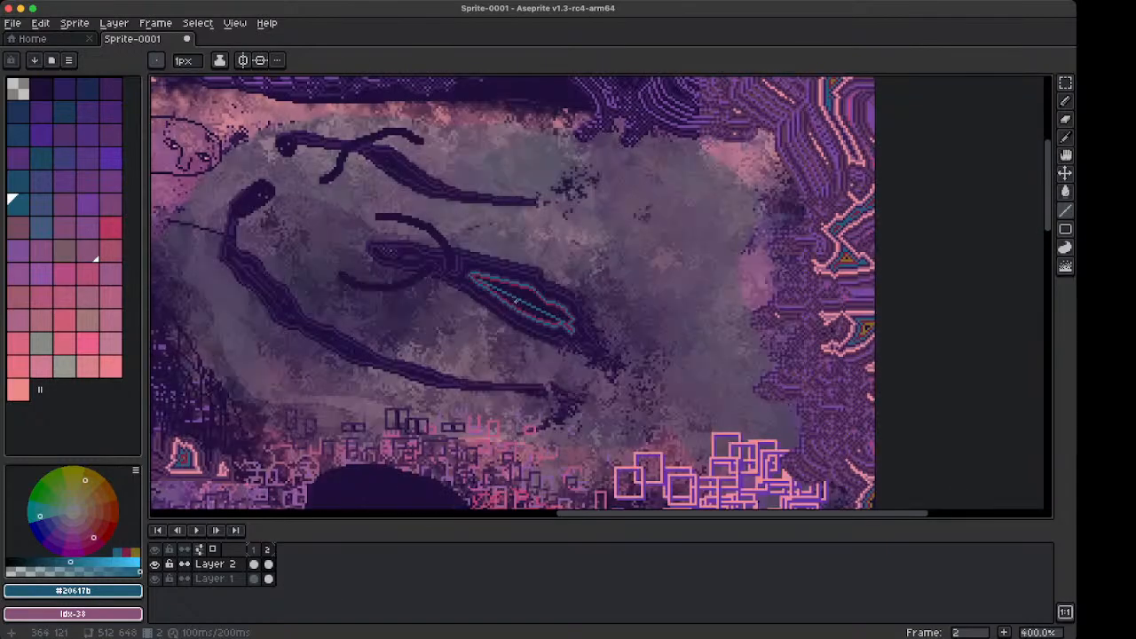
scroll(518, 303, down, 3)
scroll(524, 293, up, 5)
alt+click(533, 264)
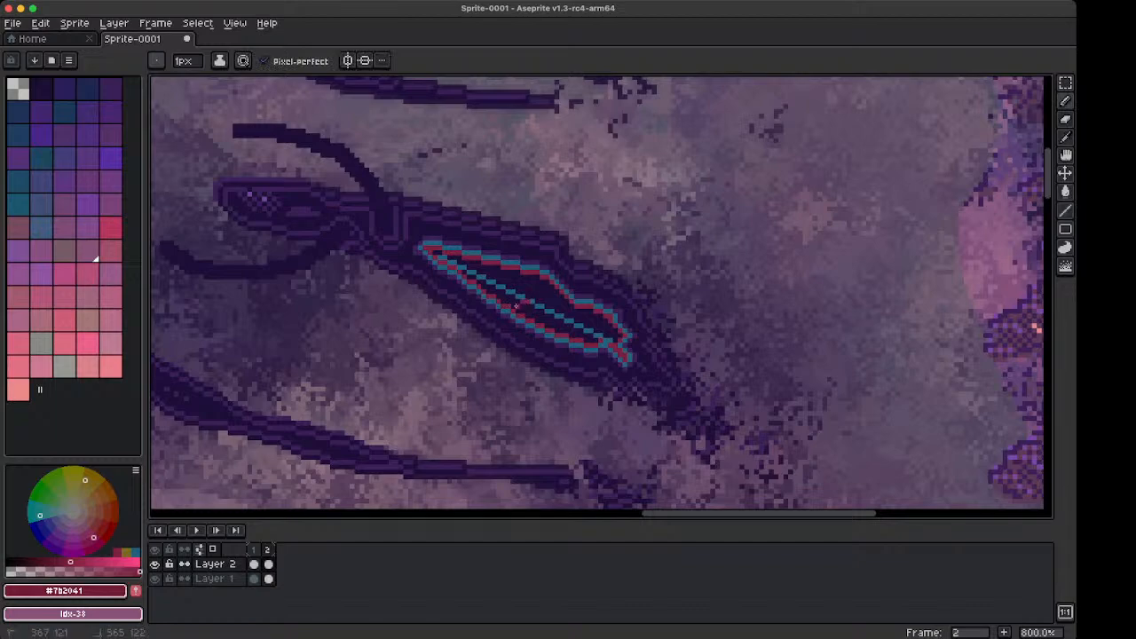
mouse_move(474, 355)
mouse_down()
mouse_move(427, 353)
mouse_move(400, 376)
mouse_move(354, 382)
mouse_up()
Examine the darkened figures and the red wavy line both within the whole canvas and up close
scroll(352, 391, down, 3)
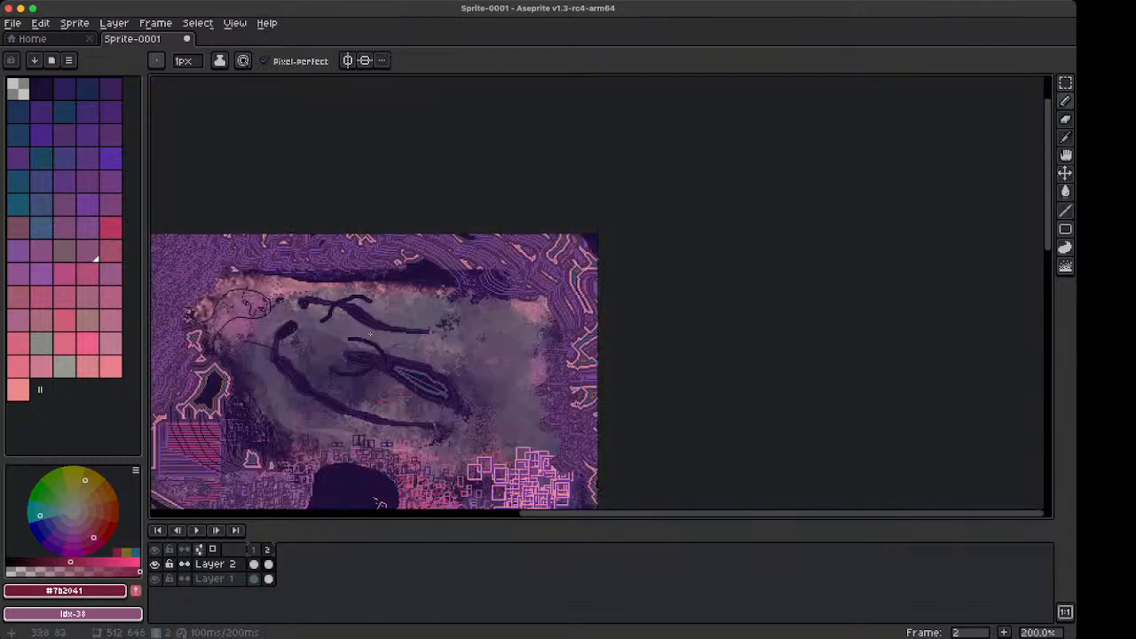
scroll(350, 398, up, 2)
key(space)
scroll(351, 399, down, 3)
scroll(356, 396, up, 4)
mouse_move(467, 338)
mouse_down()
mouse_move(395, 321)
mouse_move(349, 328)
mouse_up()
scroll(315, 345, down, 4)
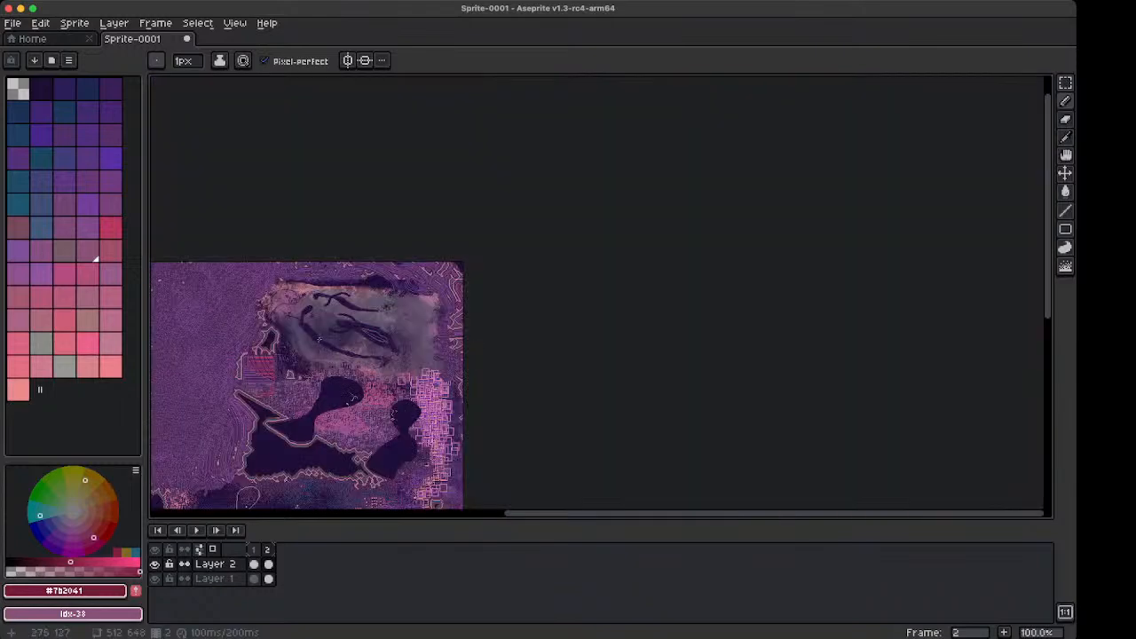
scroll(315, 339, up, 2)
key(w)
click(346, 339)
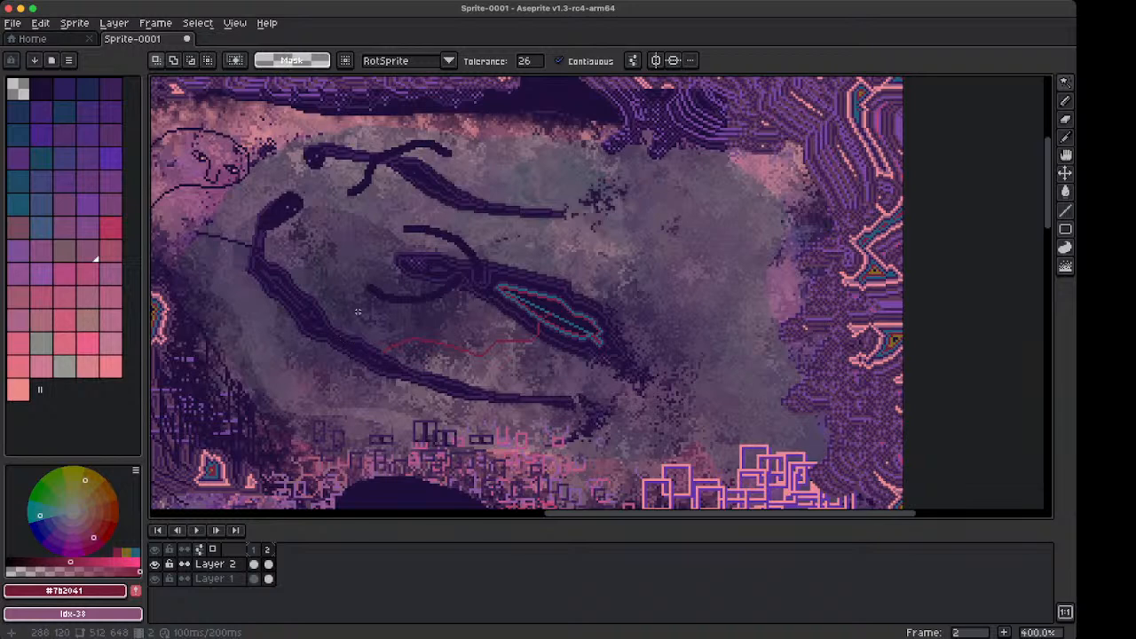
scroll(346, 304, down, 4)
scroll(352, 304, up, 3)
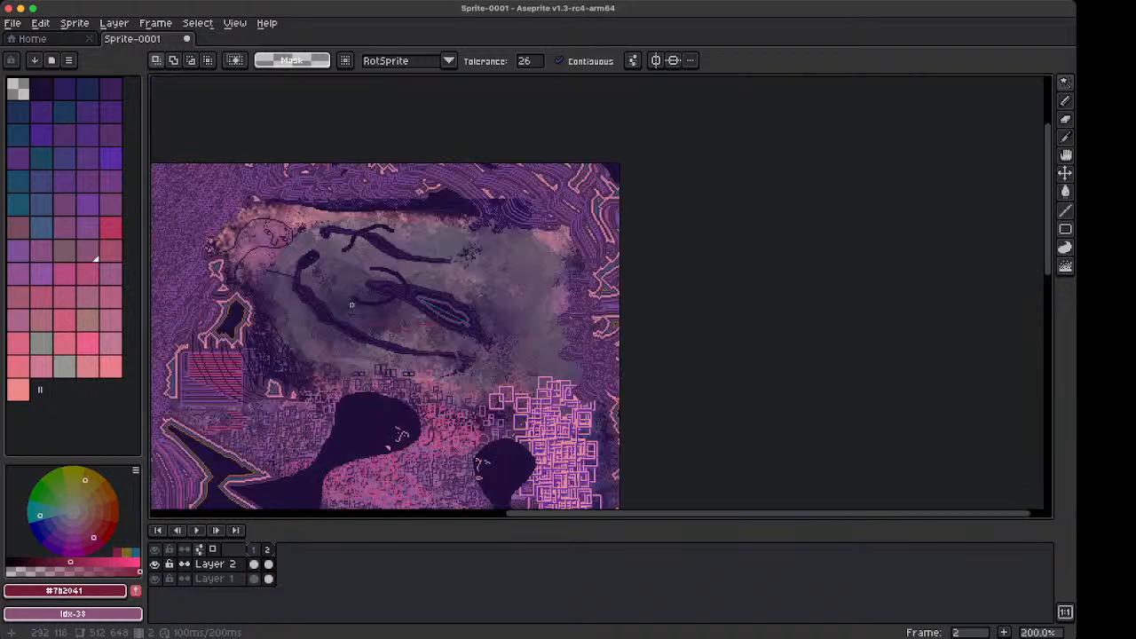
scroll(353, 303, up, 2)
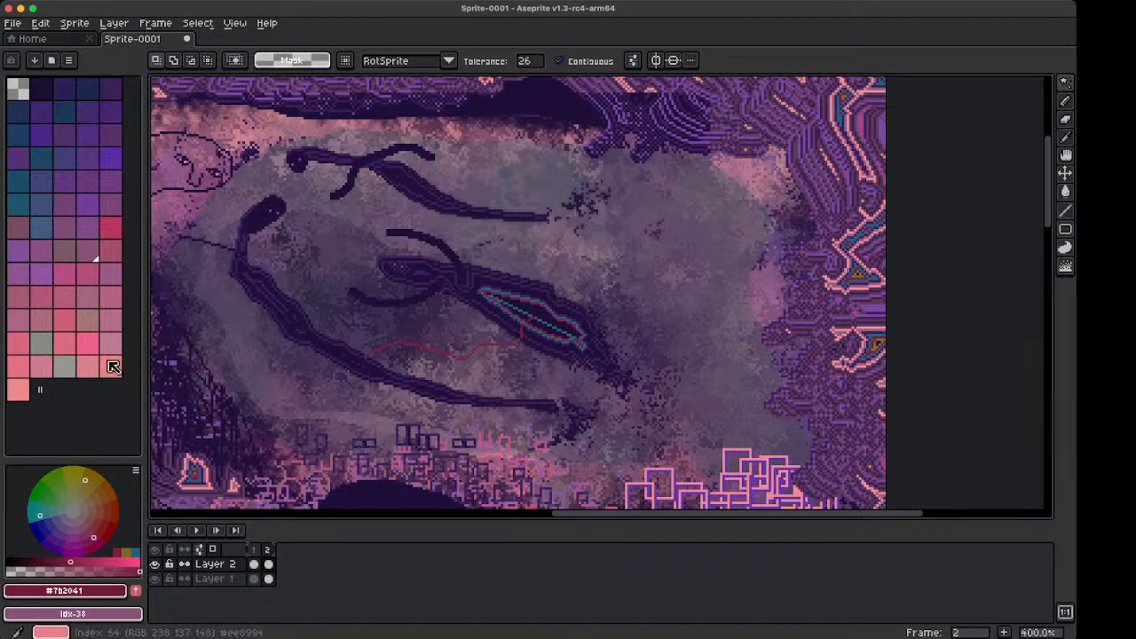
Pick the light pink Idx-65 and dot two single-pixel eyes on each of the three dark figures' heads
click(18, 388)
key(b)
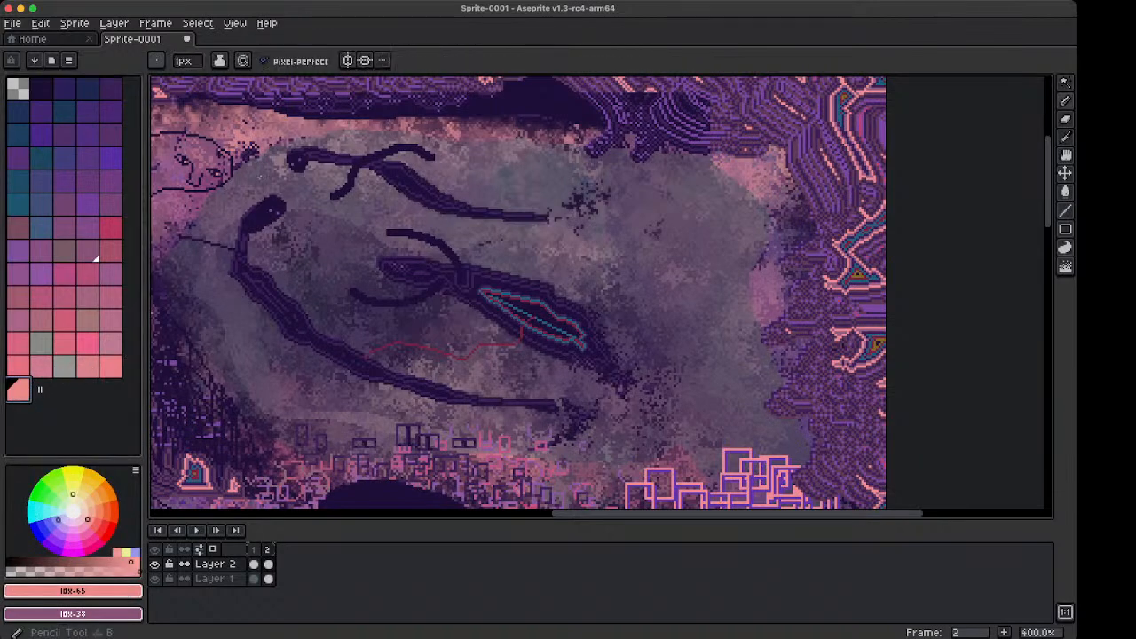
scroll(271, 224, up, 3)
click(282, 225)
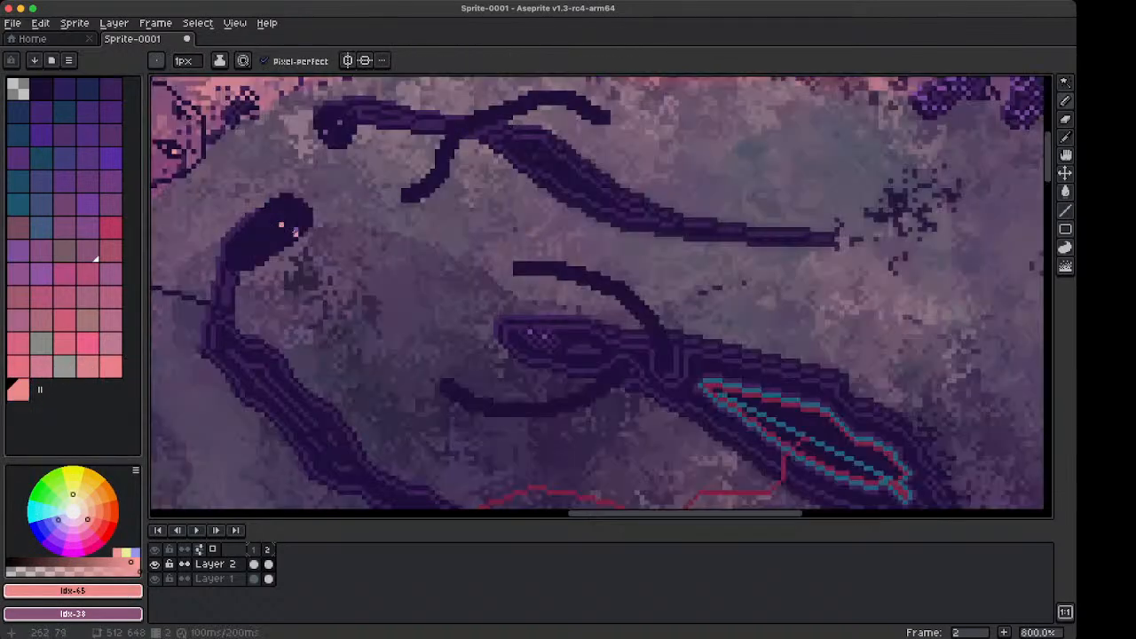
key(super+z)
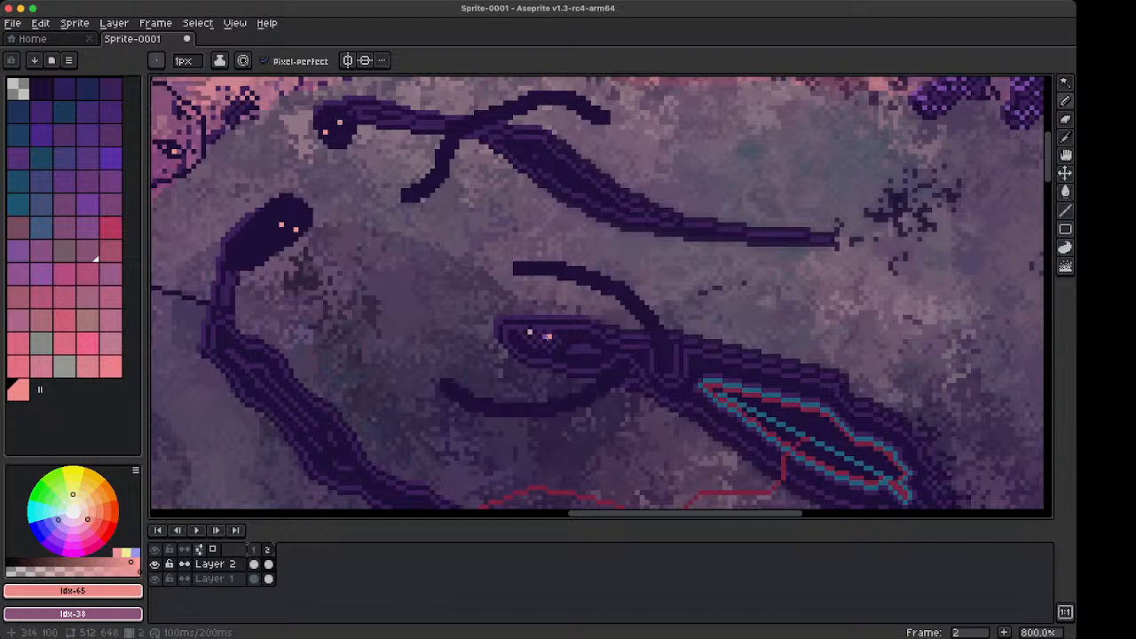
scroll(530, 332, down, 3)
scroll(556, 332, up, 3)
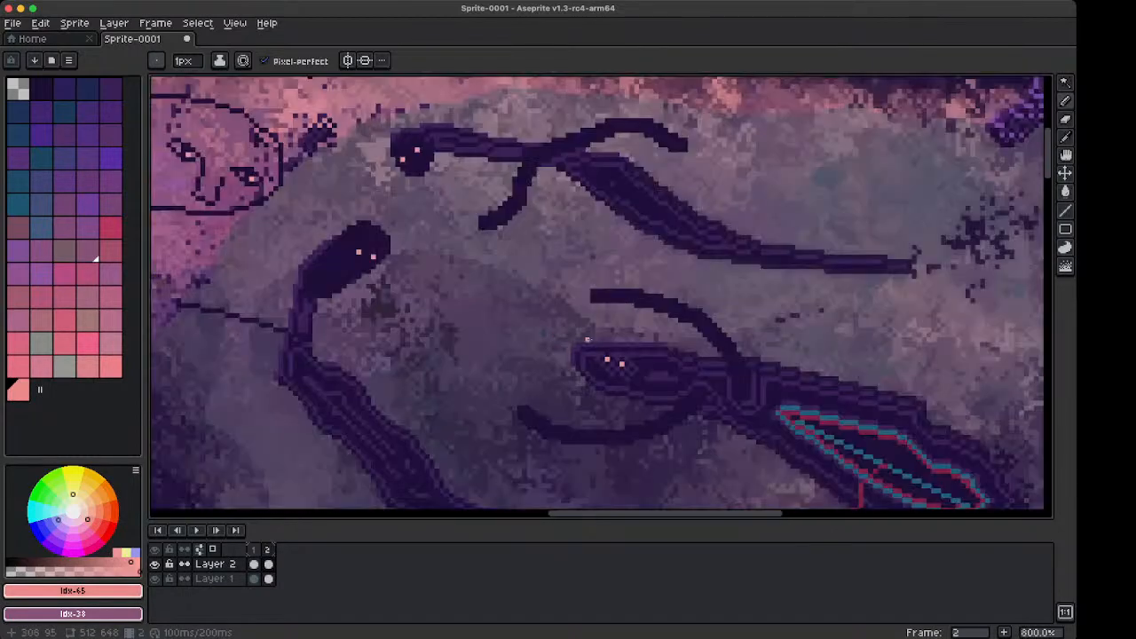
scroll(528, 343, right, 3)
mouse_move(464, 334)
mouse_down()
mouse_move(514, 345)
mouse_move(483, 325)
mouse_move(501, 326)
mouse_up()
key(super+z)
key(ctrl+z)
key(ctrl+z)
key(ctrl+z)
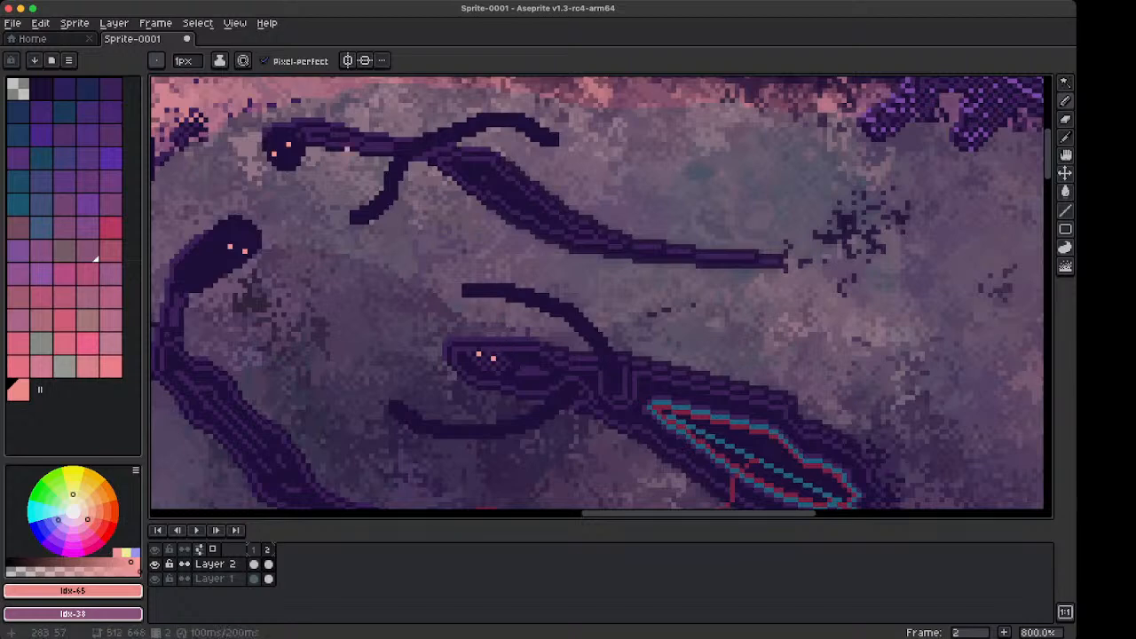
scroll(220, 277, down, 3)
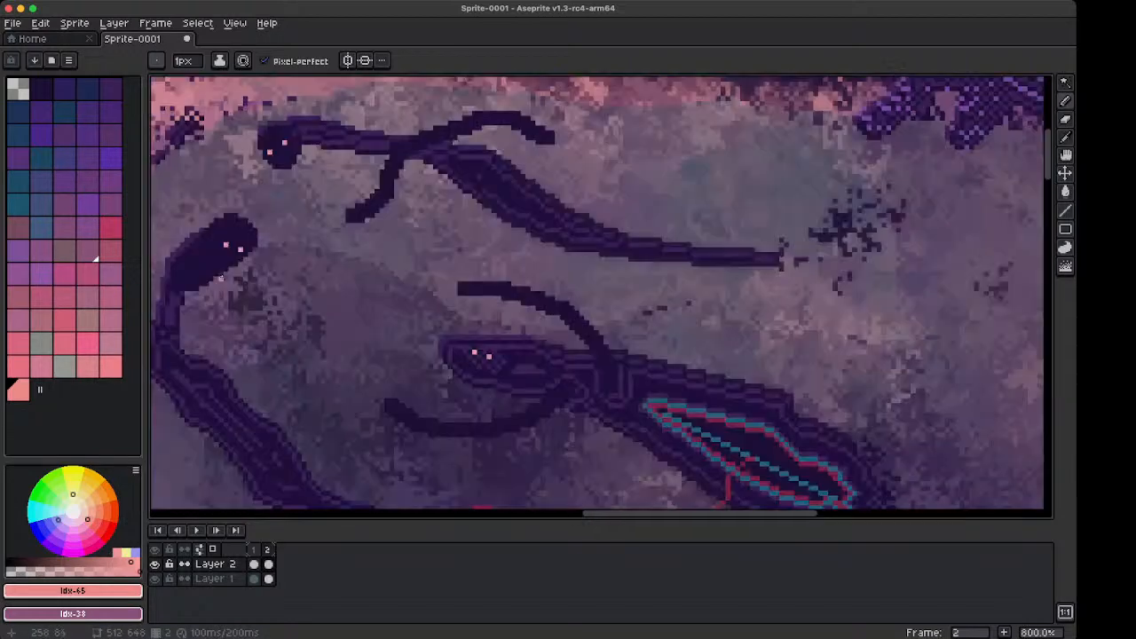
scroll(219, 277, up, 6)
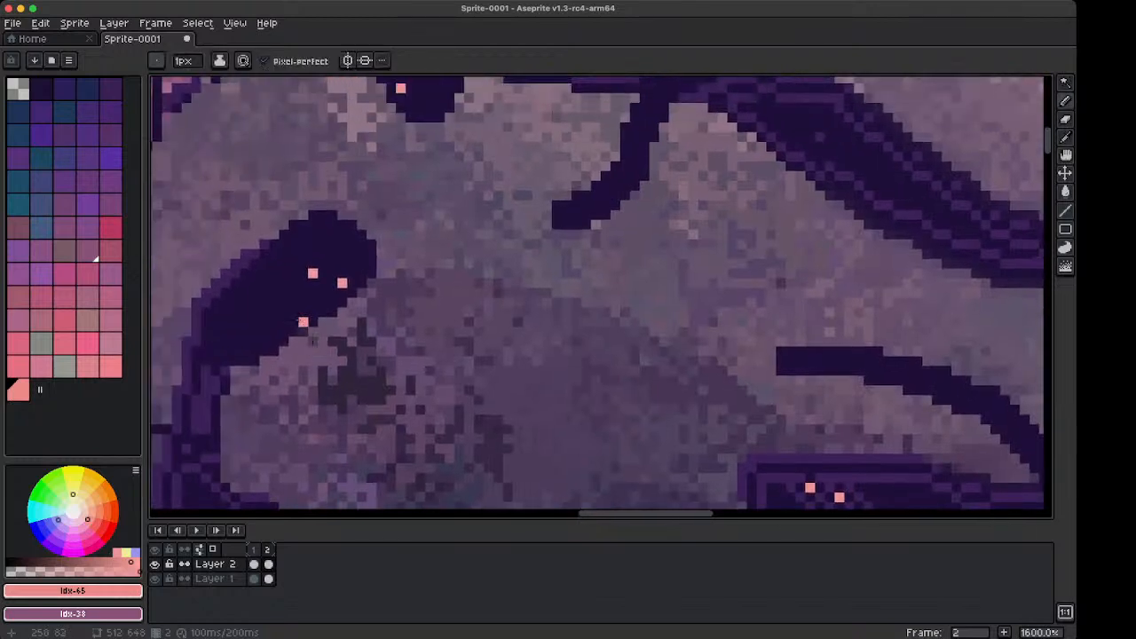
Dot the remaining light pink pixels of a small open mouth below the eyes on the curved figure's head
click(303, 332)
click(293, 342)
key(1)
key(2)
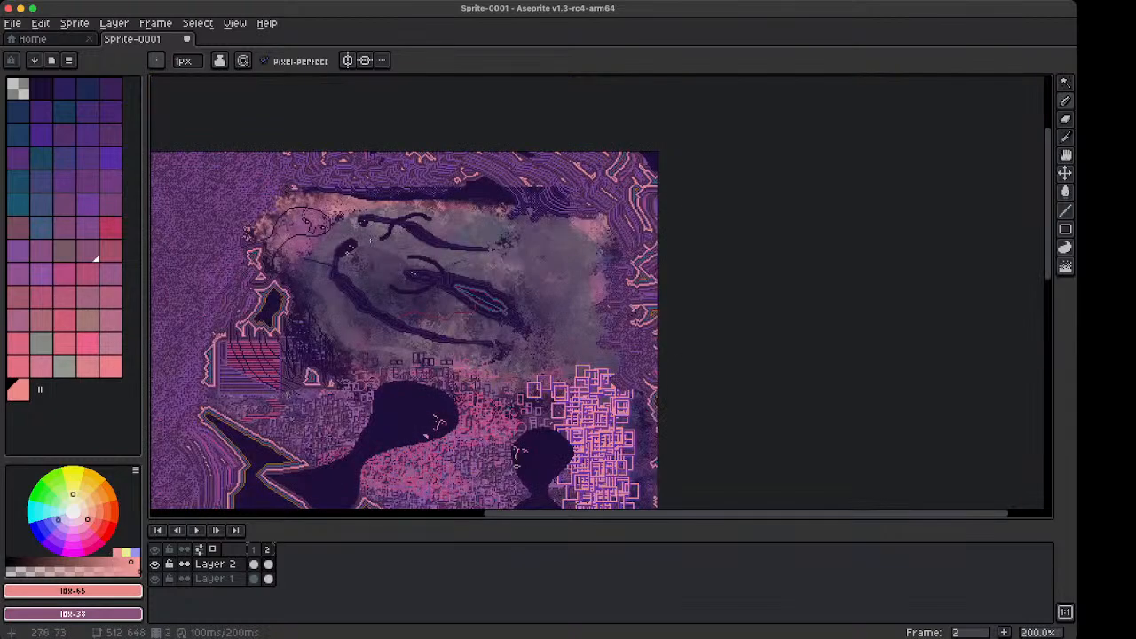
Draw two short vertical light pink drips hanging from the middle figure's mouth
key(4)
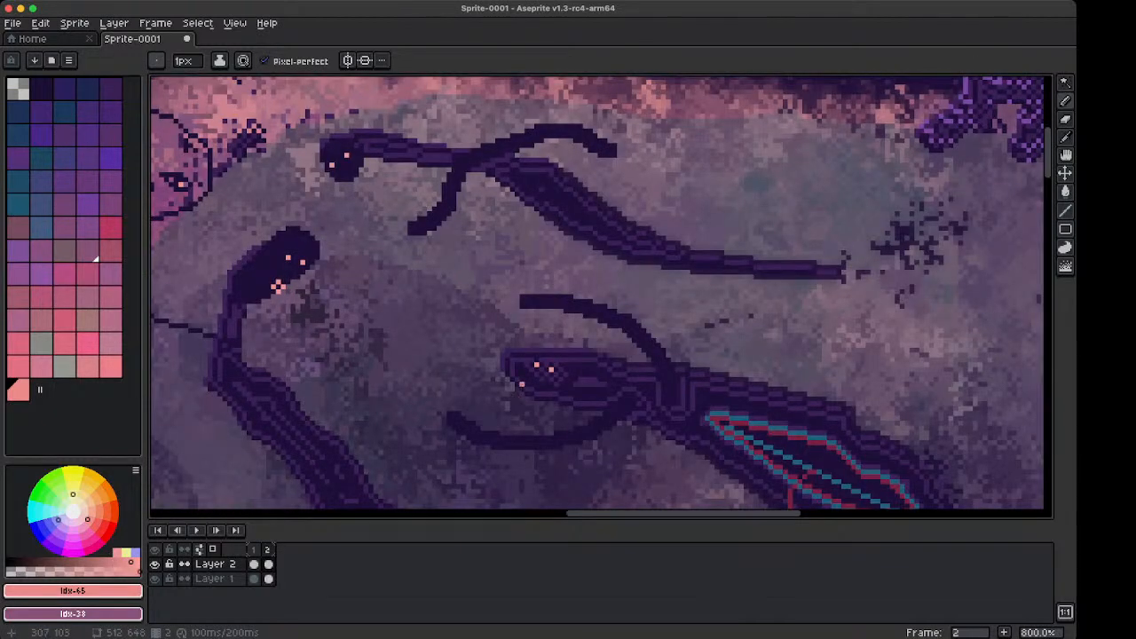
drag(521, 388, 521, 401)
drag(523, 385, 533, 396)
key(ctrl+z)
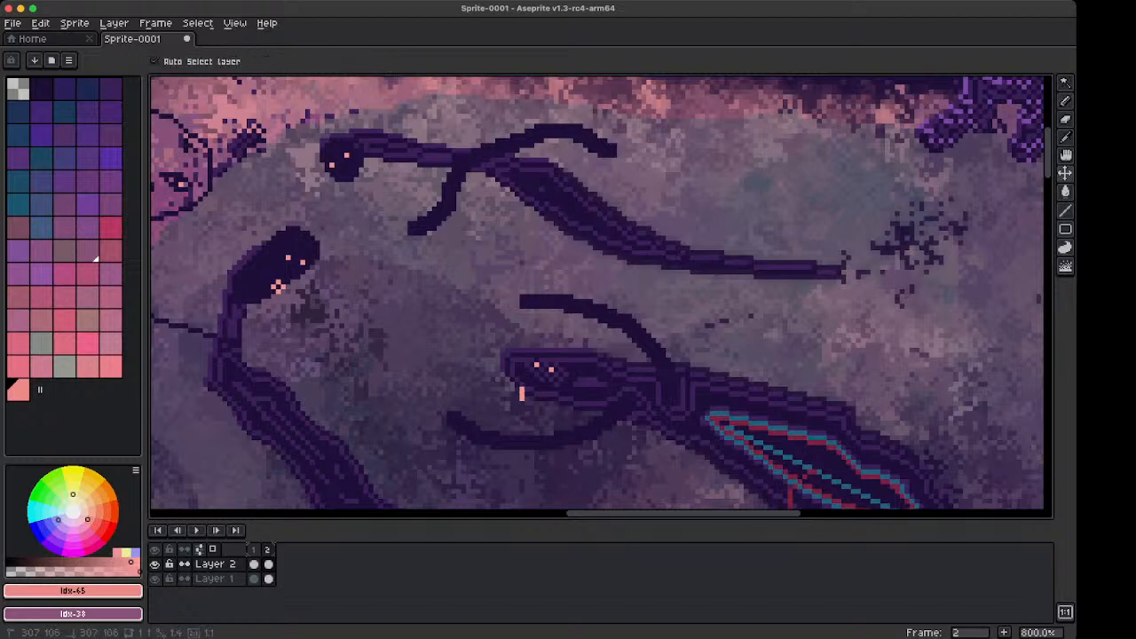
Draw a thin light pink streak with a small forked end hanging down from the upper figure's mouth
scroll(355, 173, down, 2)
scroll(356, 173, up, 5)
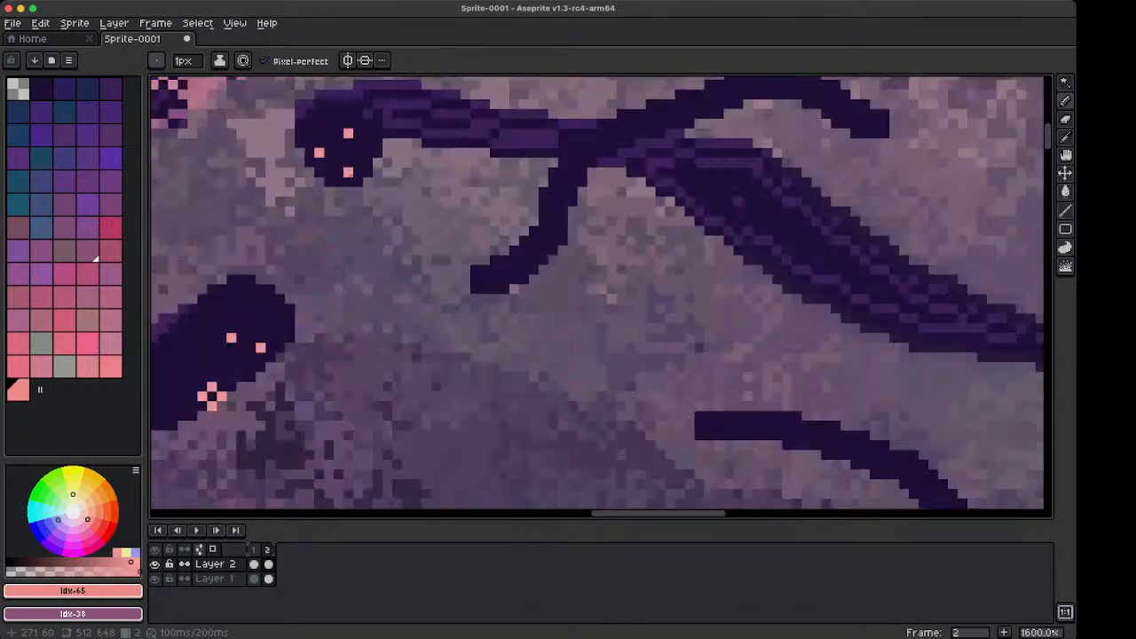
mouse_move(367, 181)
mouse_down()
mouse_move(337, 251)
mouse_move(358, 251)
mouse_up()
key(super+z)
click(338, 250)
click(358, 251)
key(1)
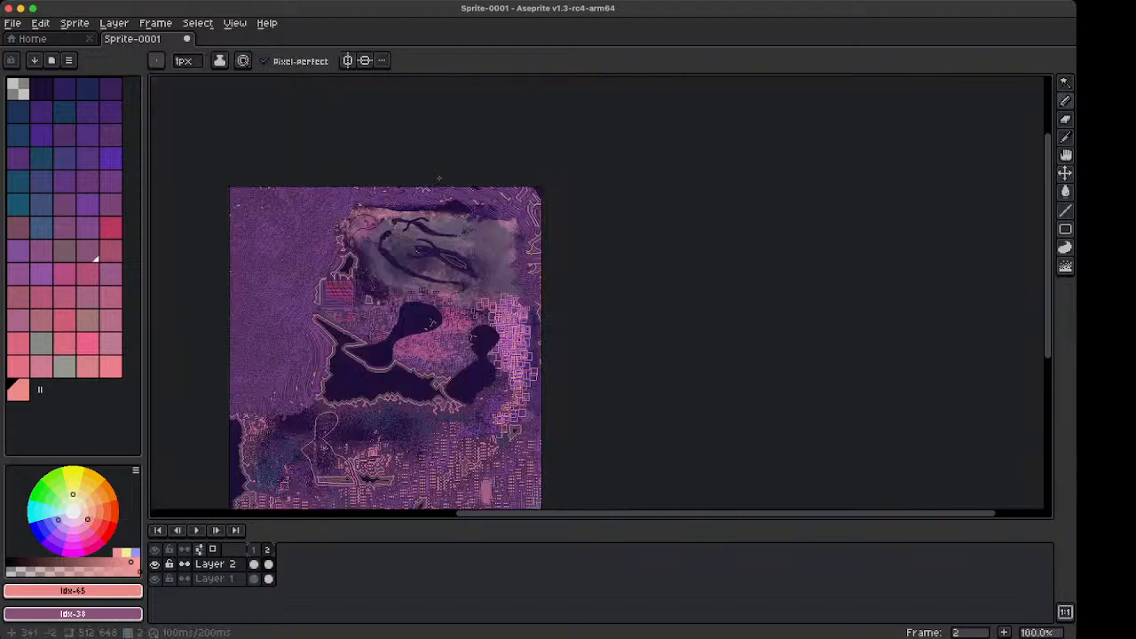
key(2)
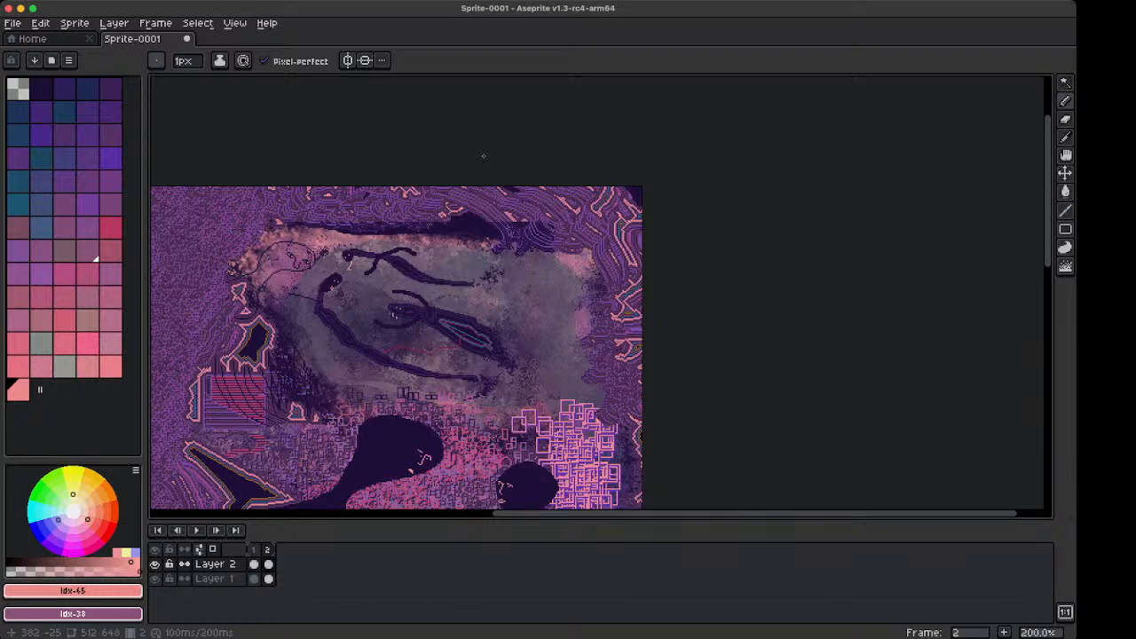
key(3)
key(4)
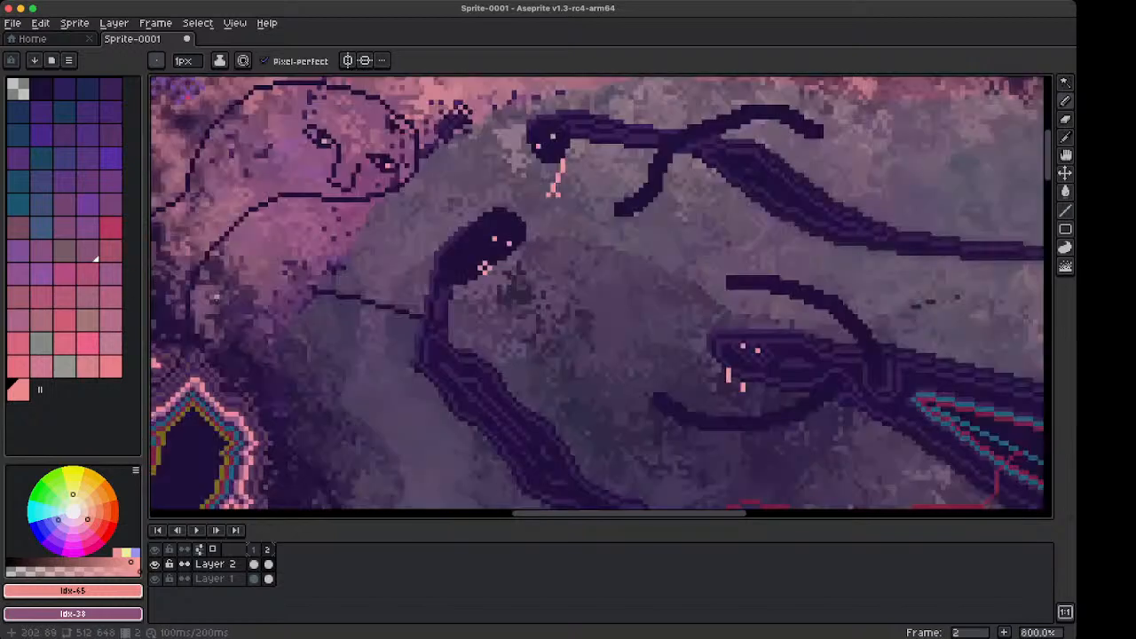
Draw a pink round head outline beside the small outlined shape left of the grey area and dot two eyes inside it
key(1)
key(2)
key(3)
key(space)
drag(418, 325, 358, 339)
key(4)
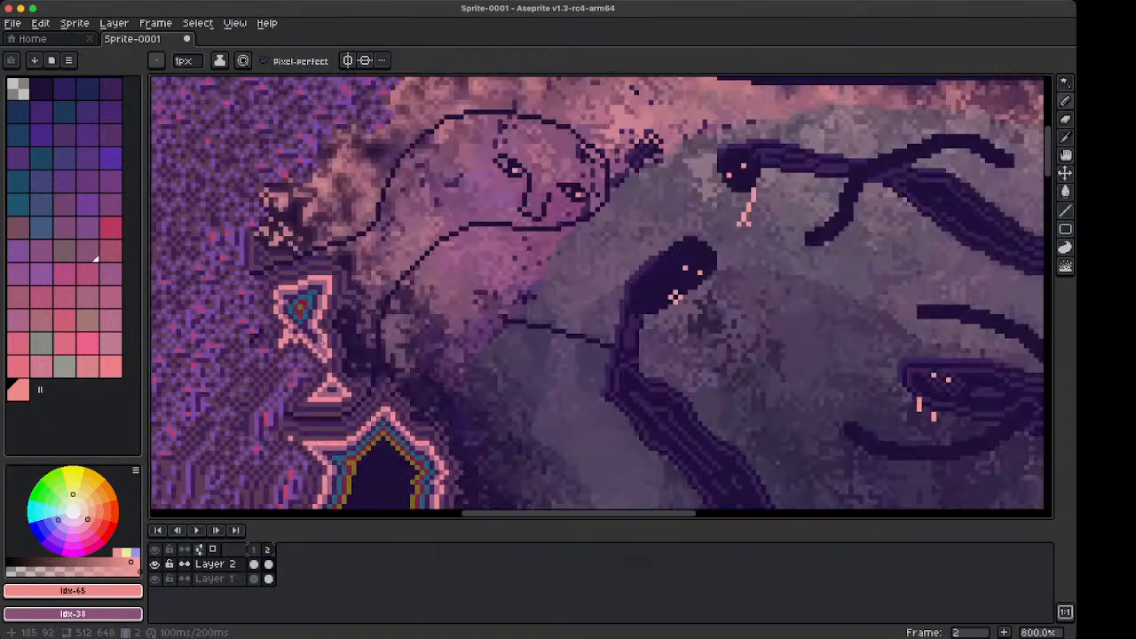
mouse_move(334, 295)
mouse_down()
mouse_move(360, 291)
mouse_move(380, 351)
mouse_move(330, 342)
mouse_up()
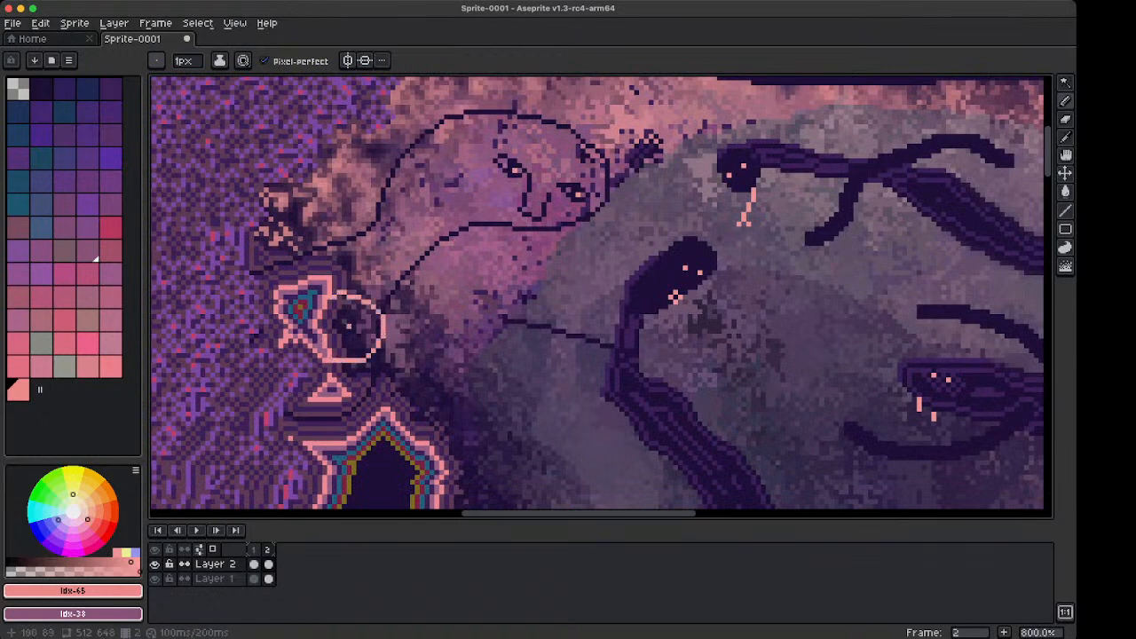
click(344, 321)
Draw neck lines joining the round head to the large outlined shape below, and add thin branching arms along that shape's right edge
mouse_move(331, 363)
mouse_down()
mouse_move(330, 381)
mouse_move(362, 373)
mouse_move(378, 407)
mouse_up()
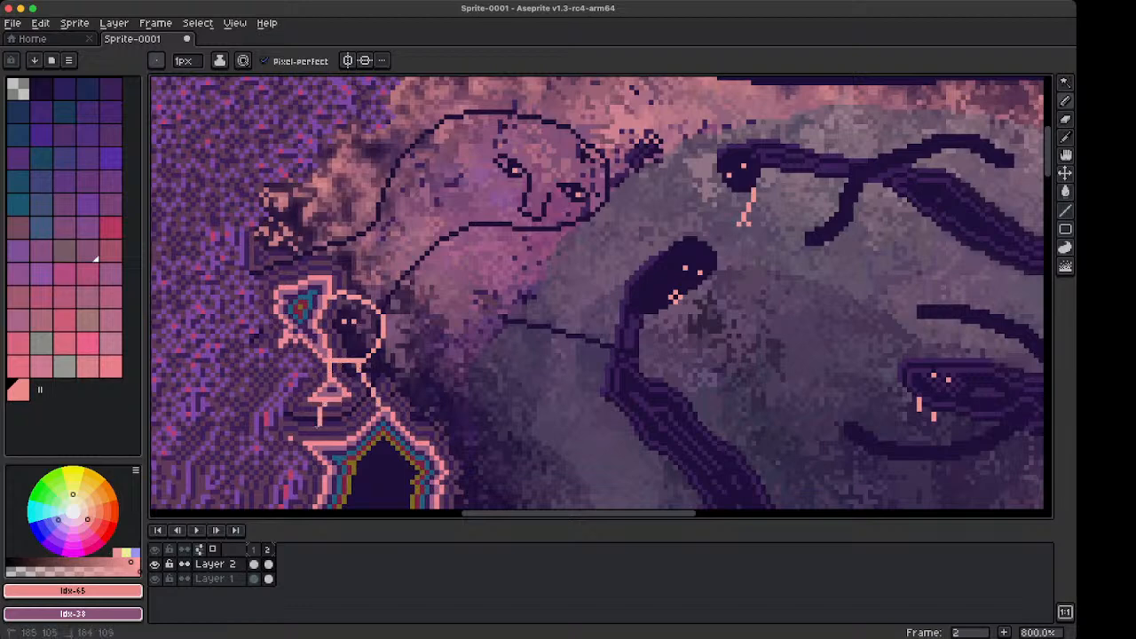
scroll(385, 352, down, 7)
scroll(391, 358, up, 1)
scroll(390, 357, up, 2)
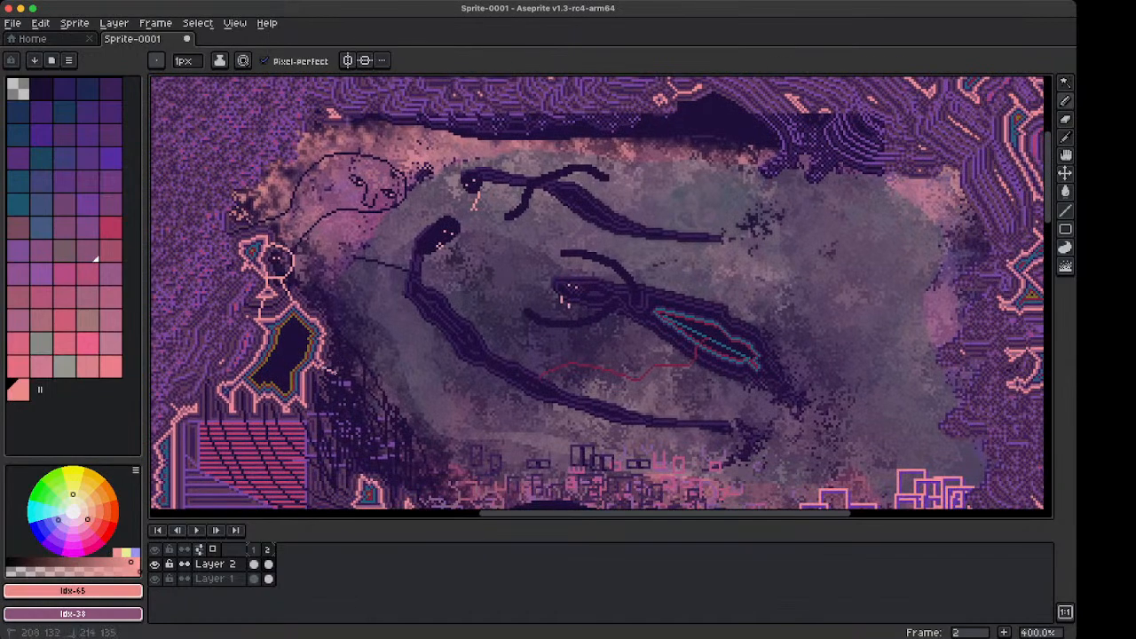
mouse_move(336, 372)
mouse_down()
mouse_move(348, 348)
mouse_move(333, 330)
mouse_move(349, 321)
mouse_move(326, 316)
mouse_move(343, 305)
mouse_up()
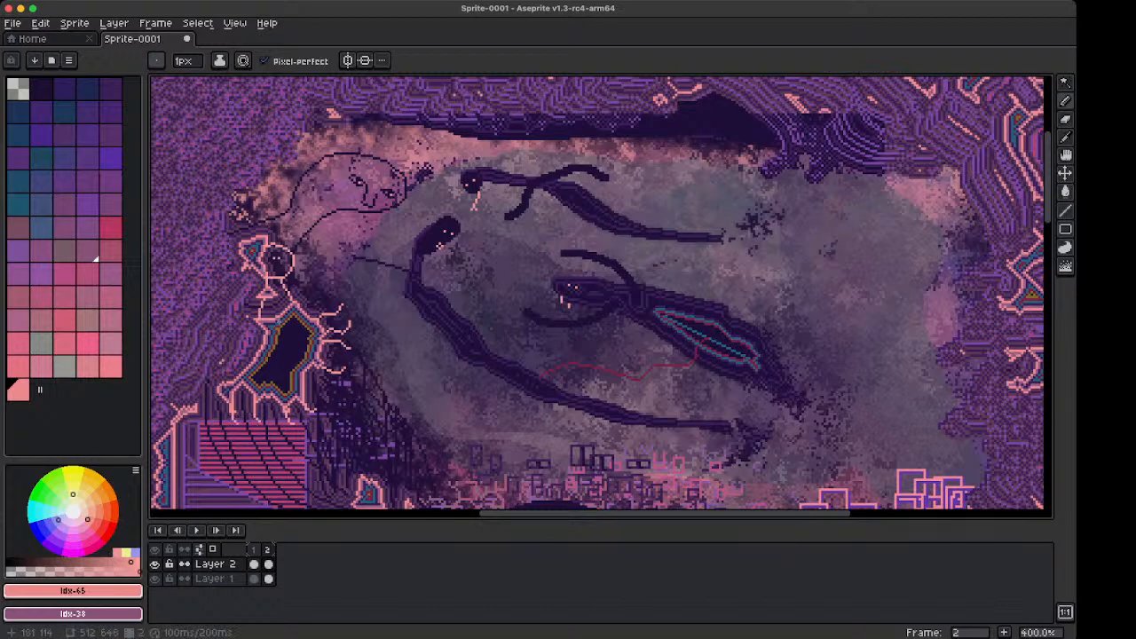
Outline a narrow slanted pink mouth inside the dark interior of the outlined body shape
scroll(345, 375, up, 3)
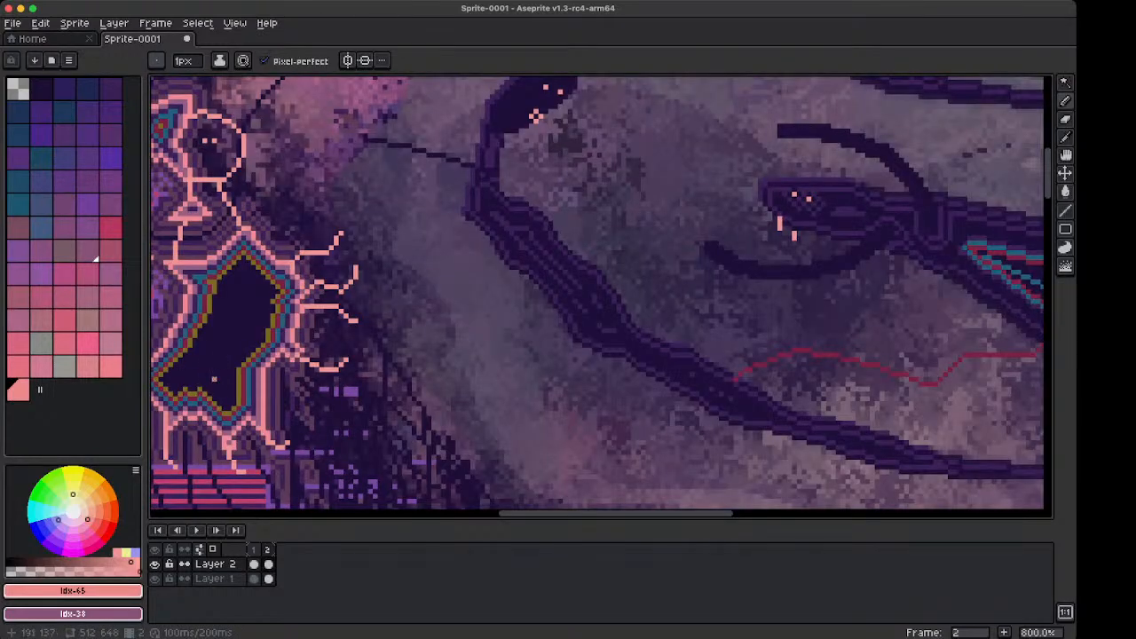
drag(207, 366, 311, 365)
scroll(302, 378, up, 3)
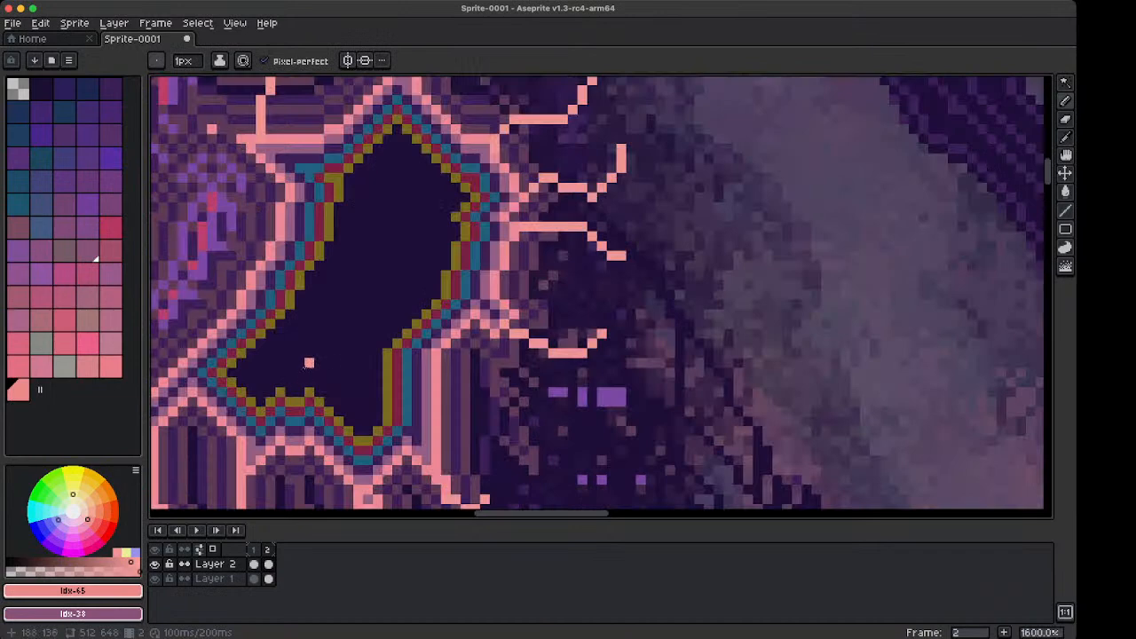
drag(289, 362, 319, 315)
mouse_move(302, 367)
mouse_down()
mouse_move(350, 332)
mouse_move(347, 304)
mouse_up()
click(319, 305)
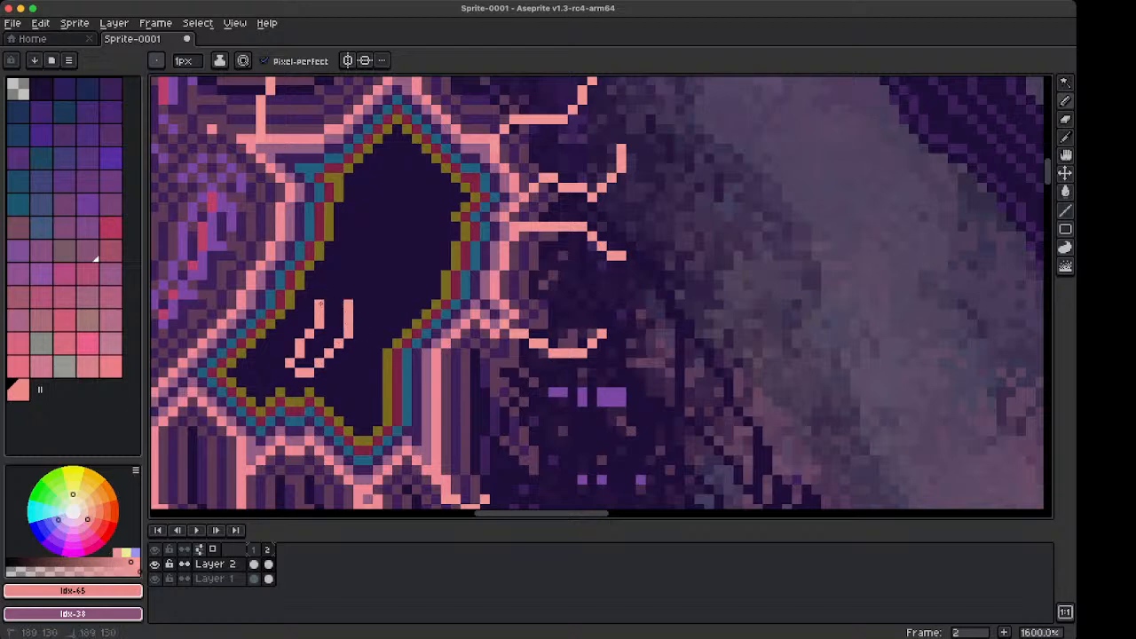
click(329, 294)
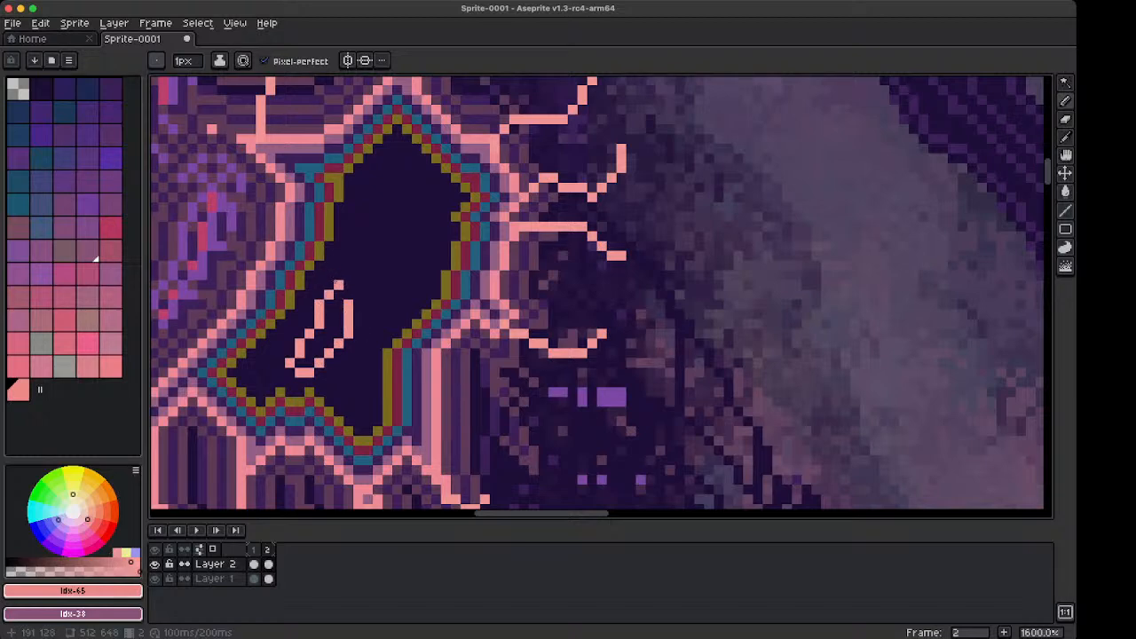
Undo the mouth's tip pixel, make the sampled #201039 the background colour, and close the mouth's upper end in pink Idx-65
key(super+z)
key(x)
click(329, 295)
alt+click(346, 277)
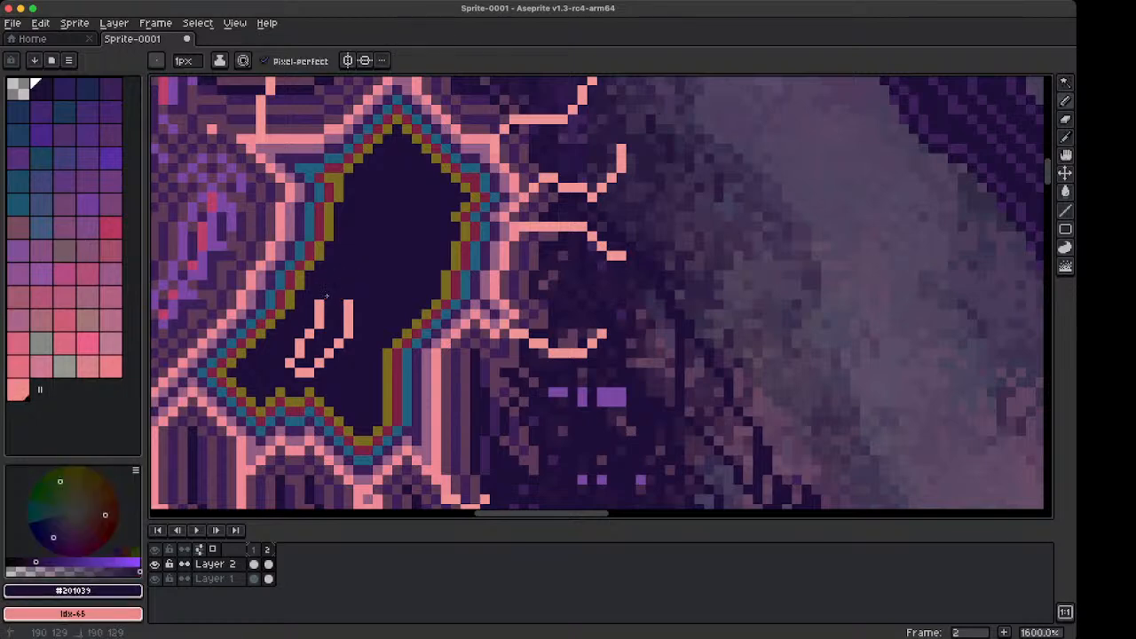
key(x)
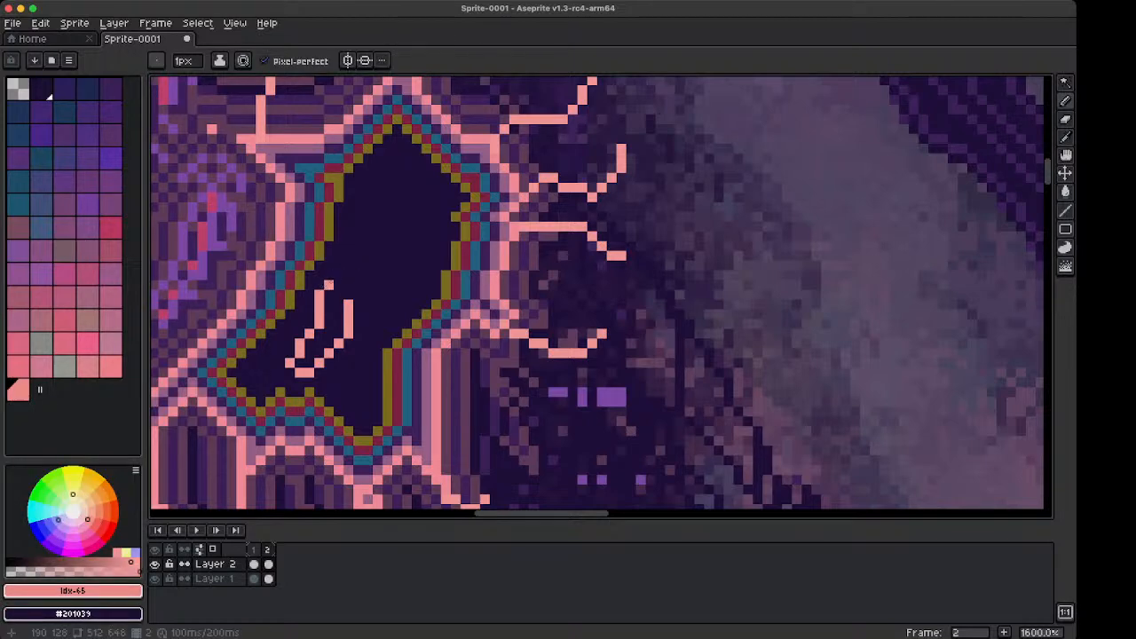
mouse_move(329, 285)
mouse_down()
mouse_move(338, 275)
mouse_move(349, 299)
mouse_up()
Dot two single-pixel pink eyes above the slanted mouth inside the dark body shape
click(426, 246)
click(378, 236)
key(1)
key(2)
key(3)
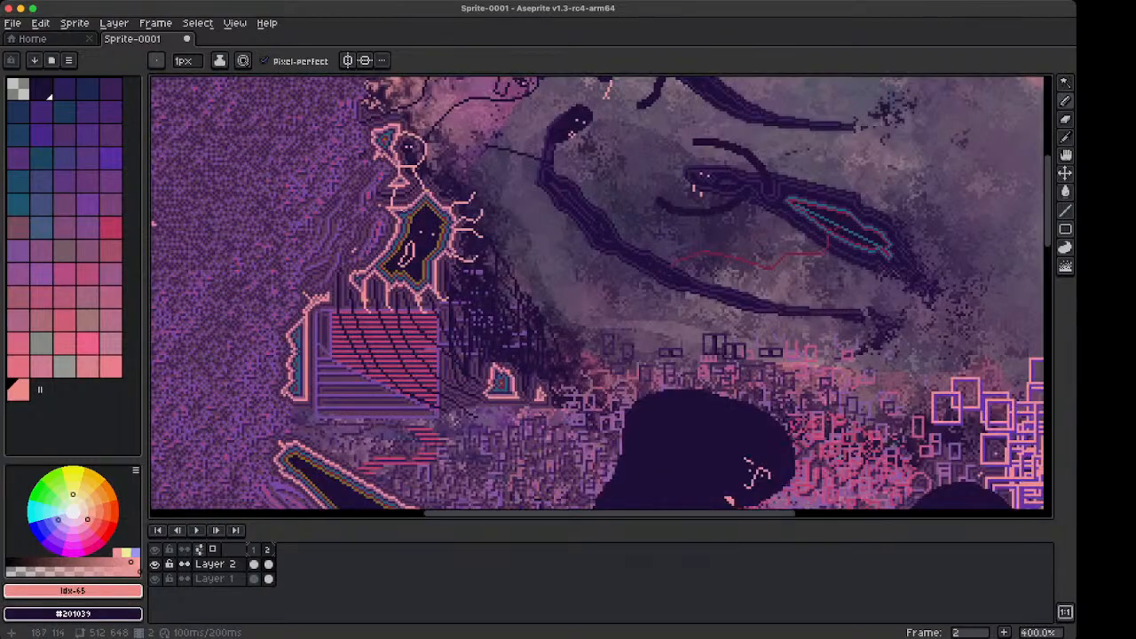
key(4)
key(5)
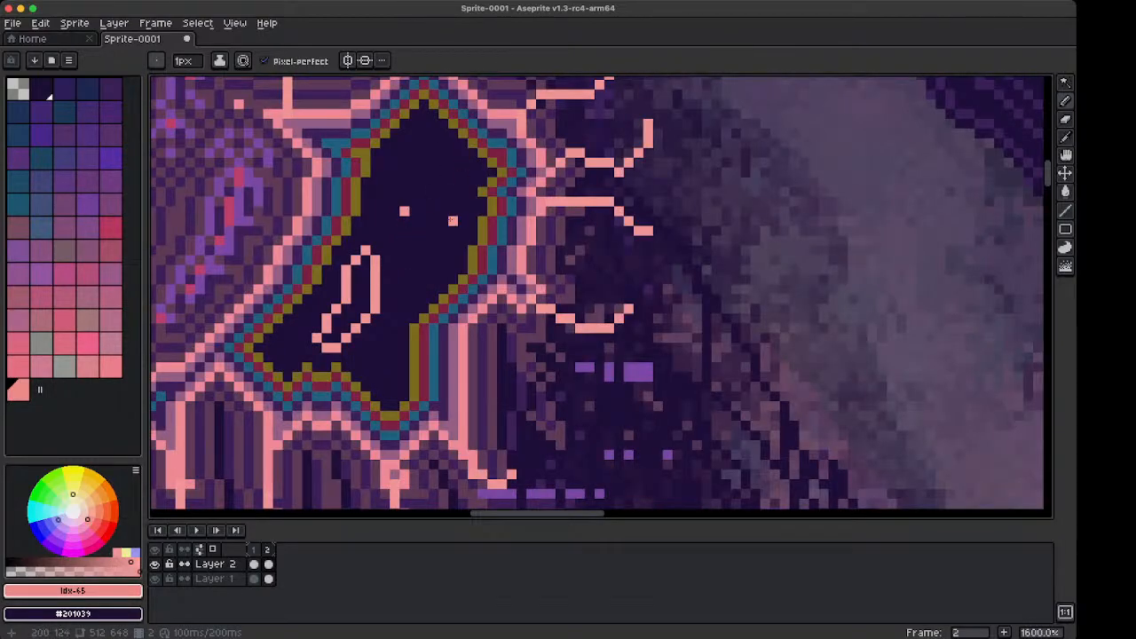
Sample the dark #201039 and fill the small figure's neck and round head, leaving its eyes pink
key(2)
key(3)
drag(451, 154, 428, 241)
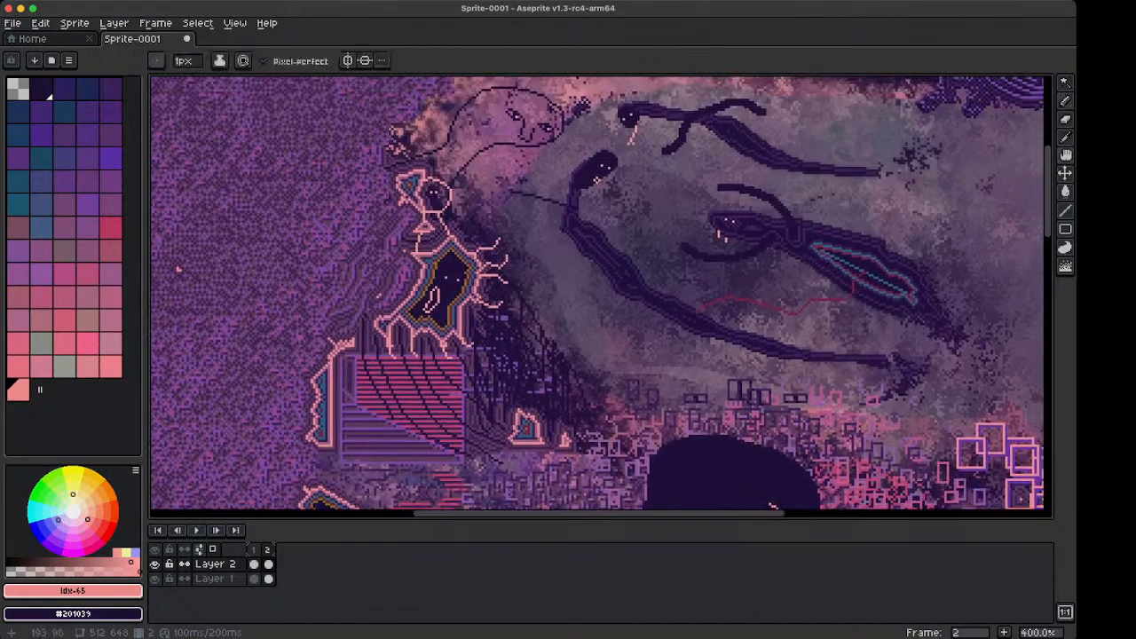
key(4)
alt+click(443, 230)
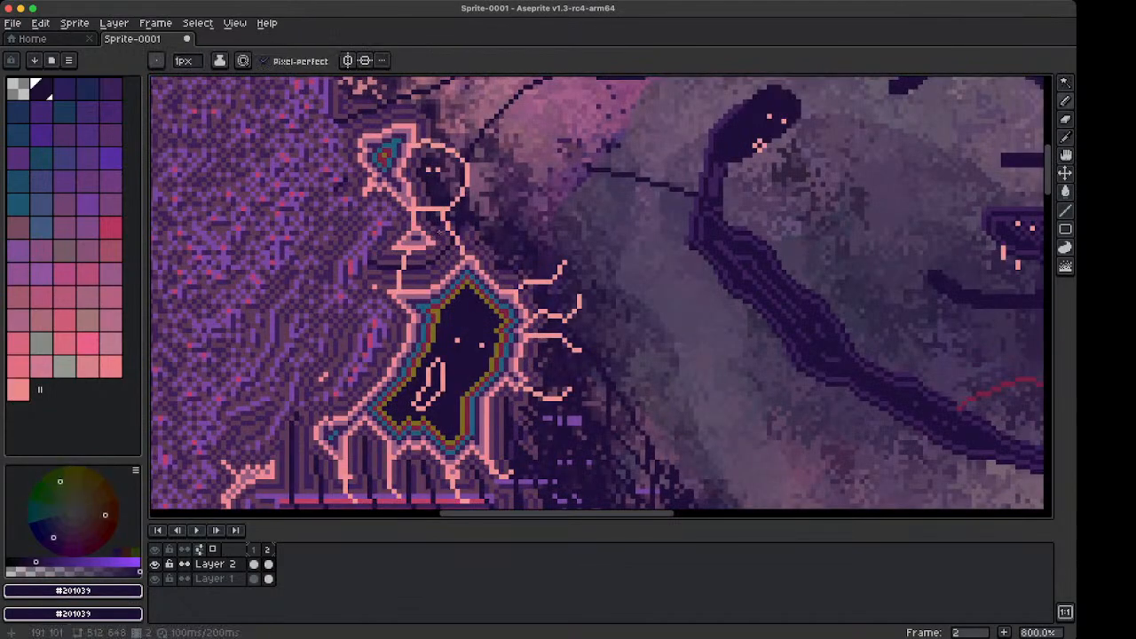
mouse_move(428, 214)
mouse_down()
mouse_move(429, 253)
mouse_move(404, 288)
mouse_move(452, 259)
mouse_move(436, 225)
mouse_up()
key(space)
mouse_move(444, 176)
mouse_down()
mouse_move(432, 260)
mouse_move(427, 227)
mouse_move(418, 233)
mouse_move(433, 252)
mouse_move(438, 238)
mouse_move(418, 226)
mouse_move(451, 203)
mouse_move(437, 204)
mouse_move(445, 168)
mouse_move(394, 237)
mouse_move(417, 254)
mouse_up()
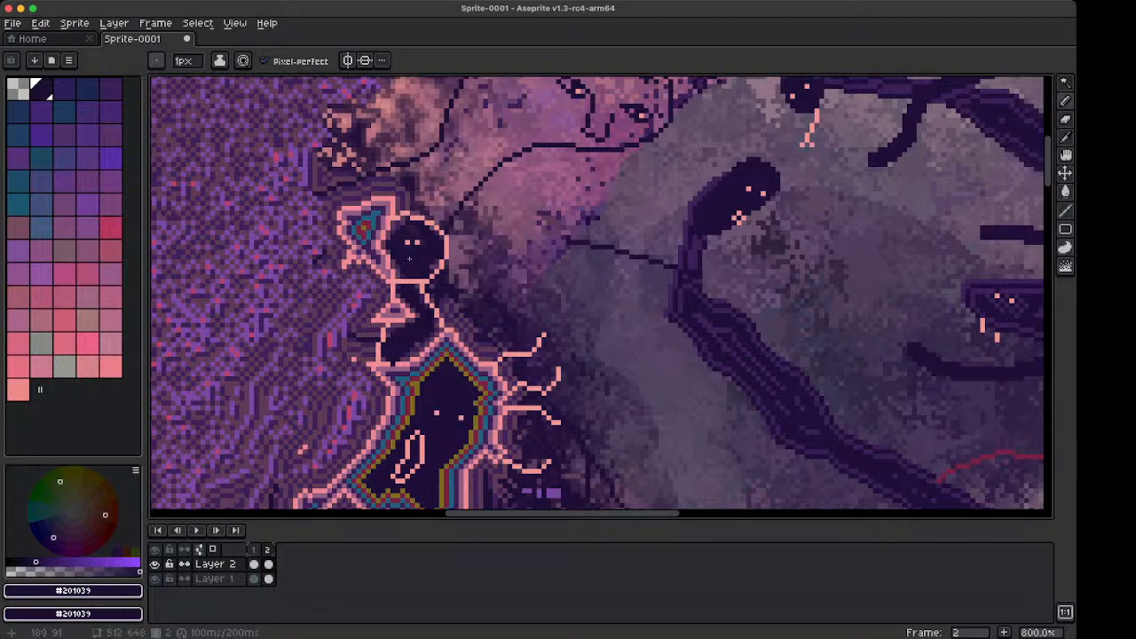
Sample the mauve #945d83 and draw a short 1 px mouth below the eyes on the small round head
scroll(410, 266, up, 2)
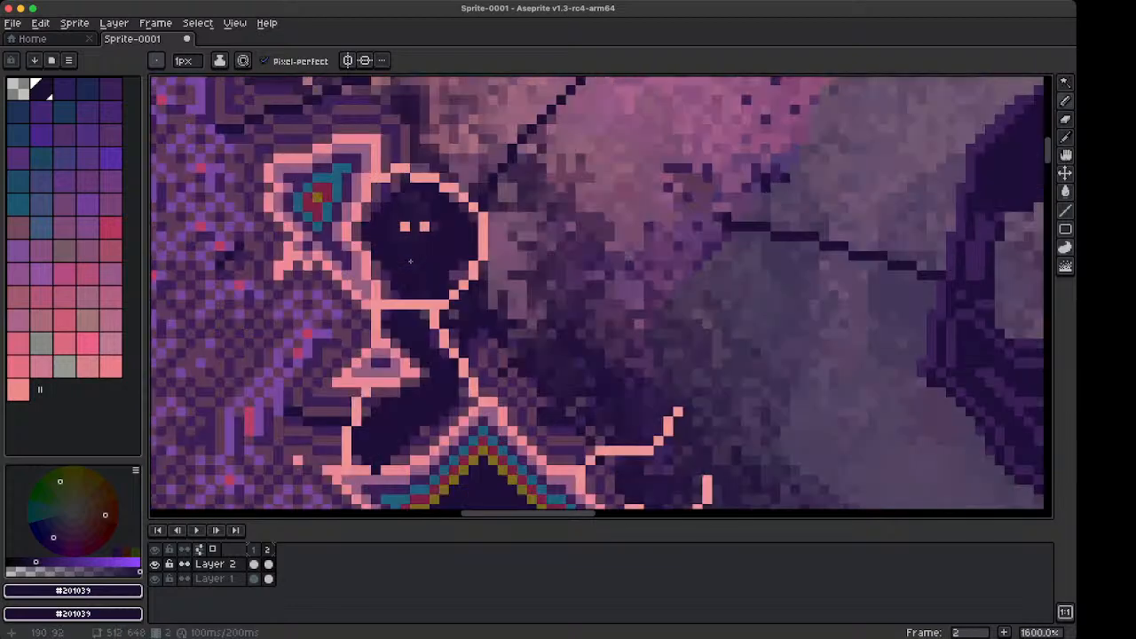
alt+click(347, 217)
mouse_move(406, 265)
mouse_down()
mouse_move(426, 265)
mouse_move(425, 284)
mouse_move(426, 270)
mouse_up()
key(1)
key(space)
mouse_move(428, 352)
mouse_down()
mouse_move(361, 269)
mouse_move(352, 229)
mouse_move(405, 284)
mouse_up()
drag(406, 197, 402, 269)
scroll(413, 254, up, 1)
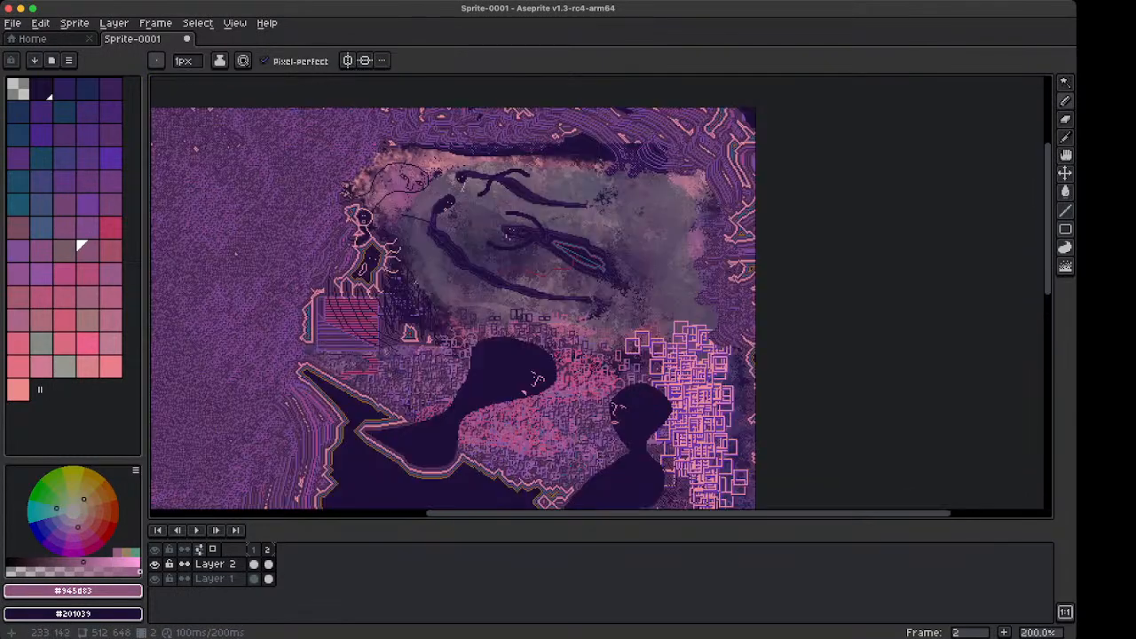
Fill the large dark jagged shape with a Bayer Matrix 4x4 dithered gradient between #945d83 and #201039, using the Gradient tool
scroll(409, 313, down, 1)
key(space)
drag(396, 367, 410, 269)
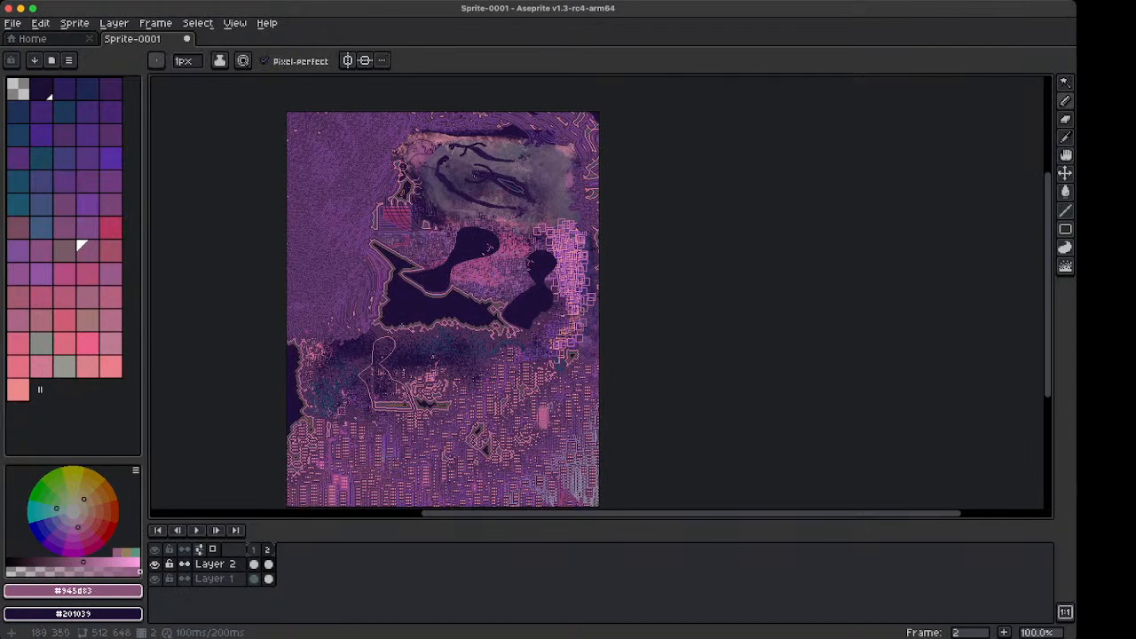
key(w)
click(406, 321)
key(g)
drag(400, 319, 393, 319)
scroll(413, 298, up, 3)
drag(418, 281, 475, 222)
key(super+z)
drag(593, 284, 504, 394)
key(super+z)
drag(666, 363, 515, 366)
drag(313, 128, 357, 339)
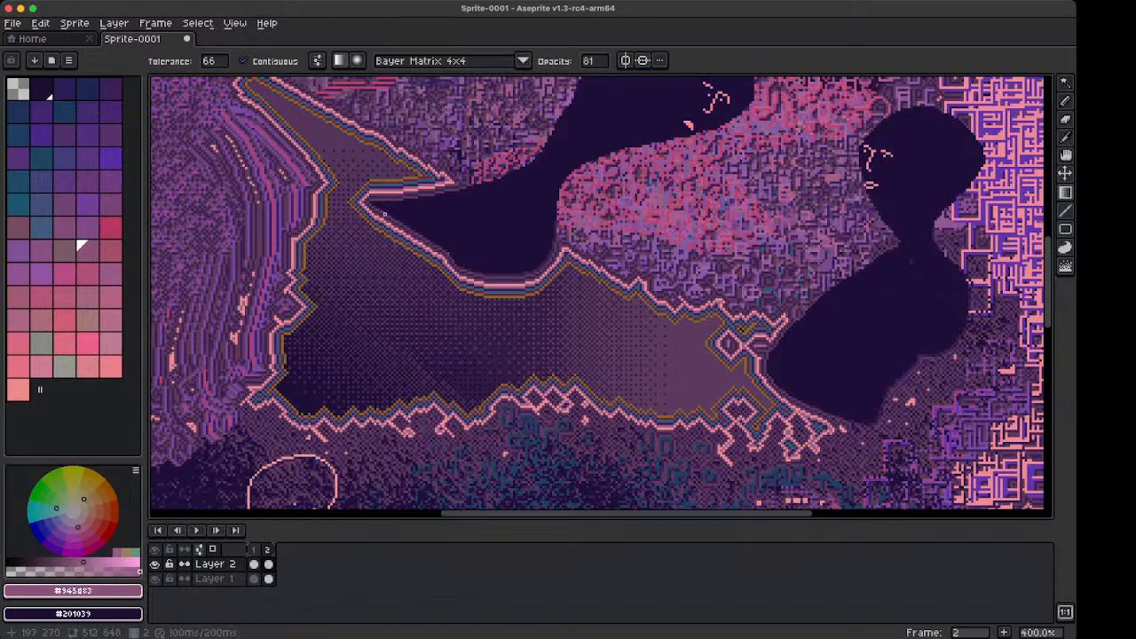
Swap the colours to make #201039 the foreground and fill the large left dark figure with a subtle dithered gradient
scroll(380, 404, down, 4)
scroll(399, 203, up, 4)
scroll(399, 203, down, 4)
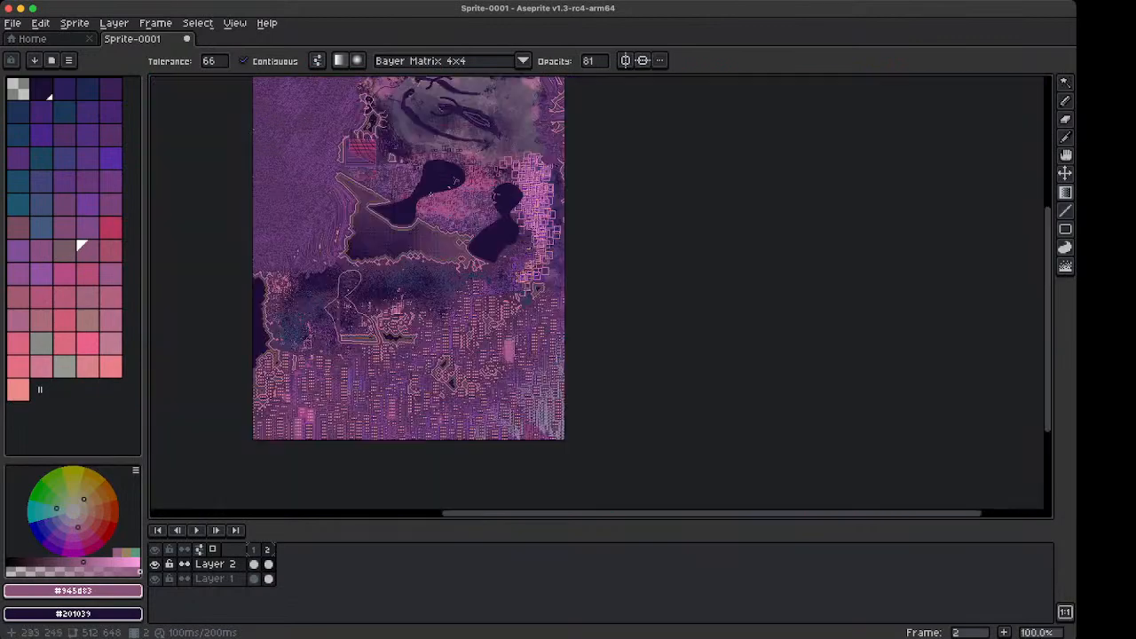
scroll(379, 292, up, 3)
drag(356, 301, 203, 141)
key(super+z)
key(x)
key(super+z)
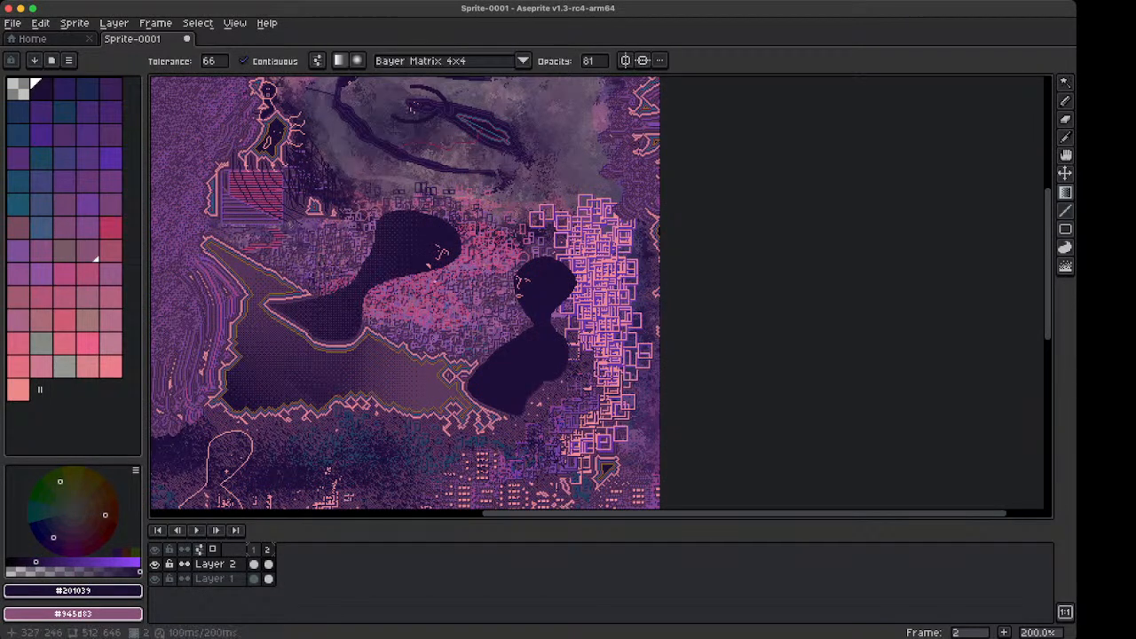
Apply the same dithered gradient from #201039 to #945d83 to the body and head of the dark figure on the right
drag(536, 266, 673, 332)
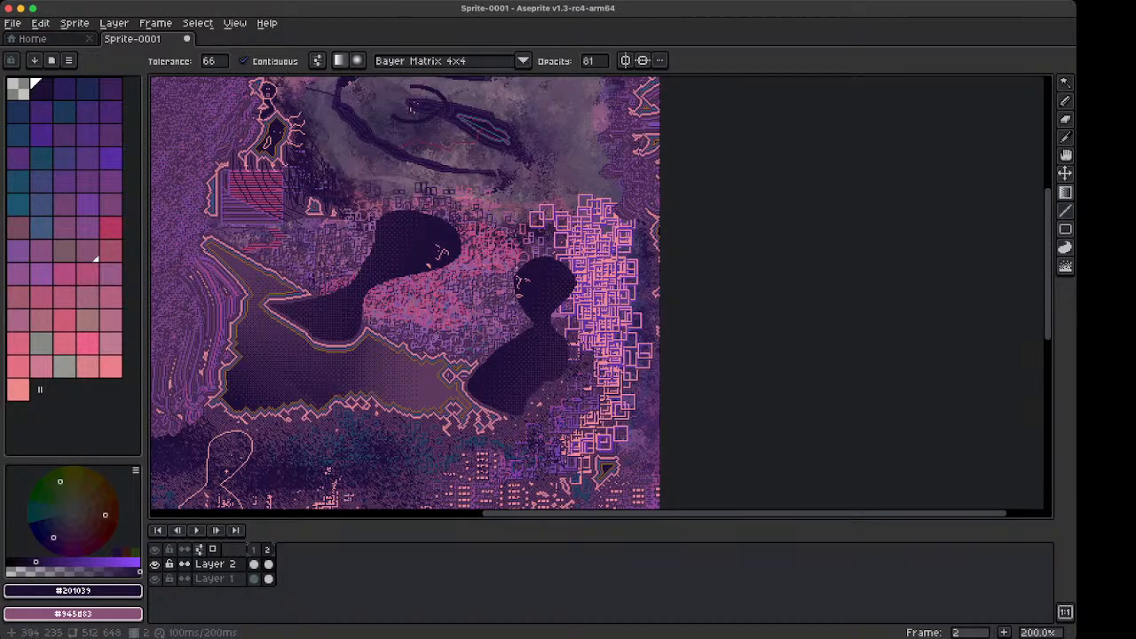
scroll(529, 272, up, 2)
drag(530, 271, 626, 238)
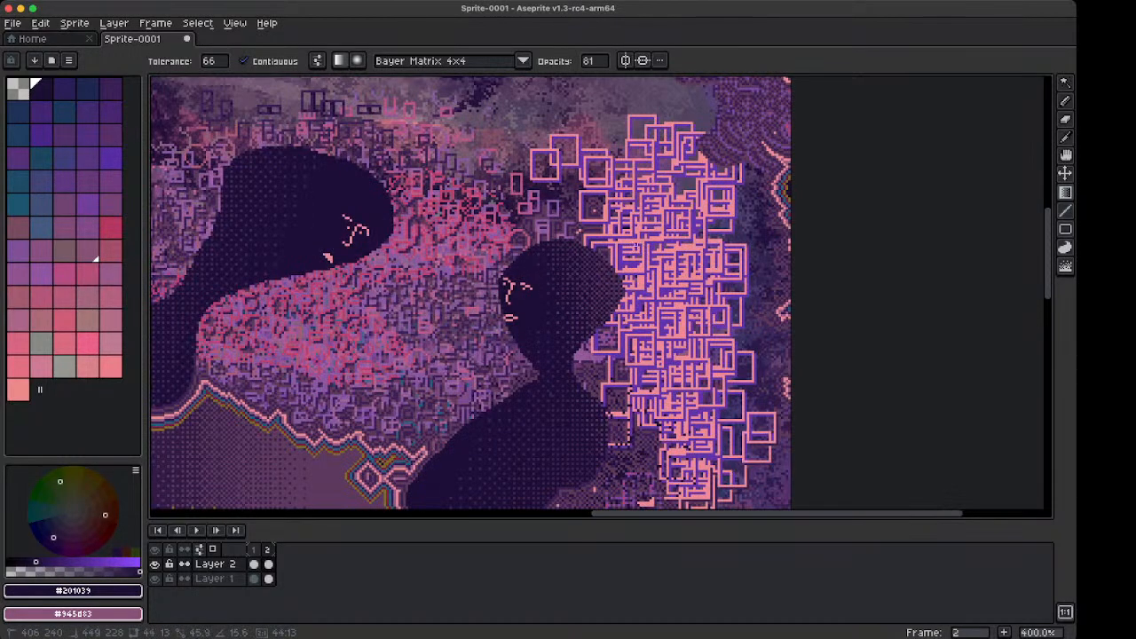
scroll(599, 204, up, 1)
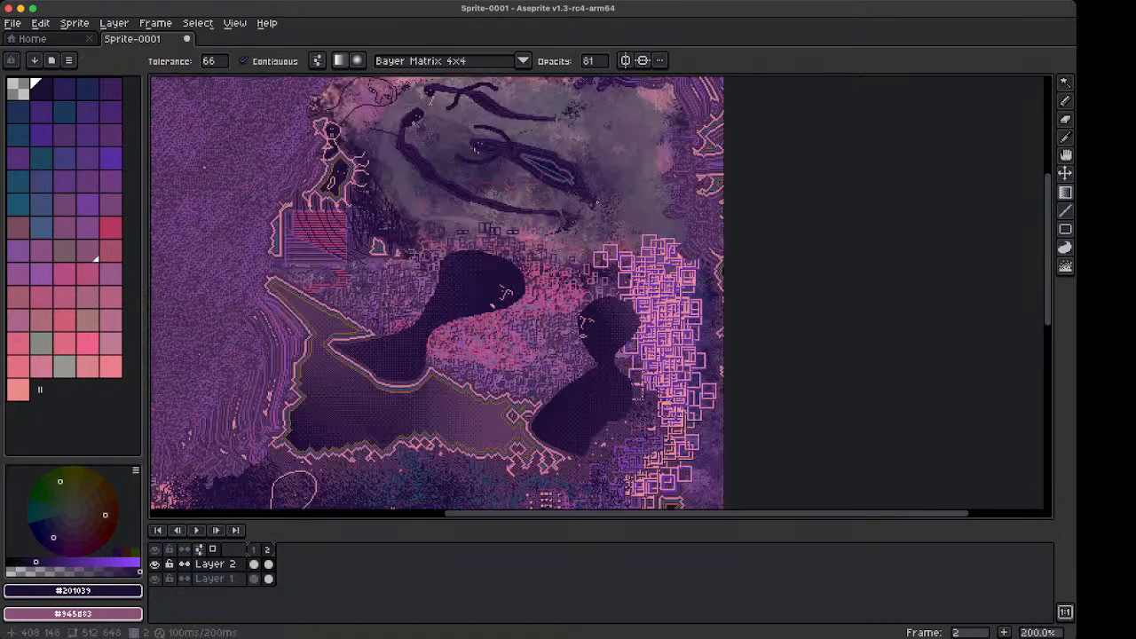
Outline a large tilted, pear-shaped head in the painting's upper-left purple area with a 4 px Pencil in #201039
key(space)
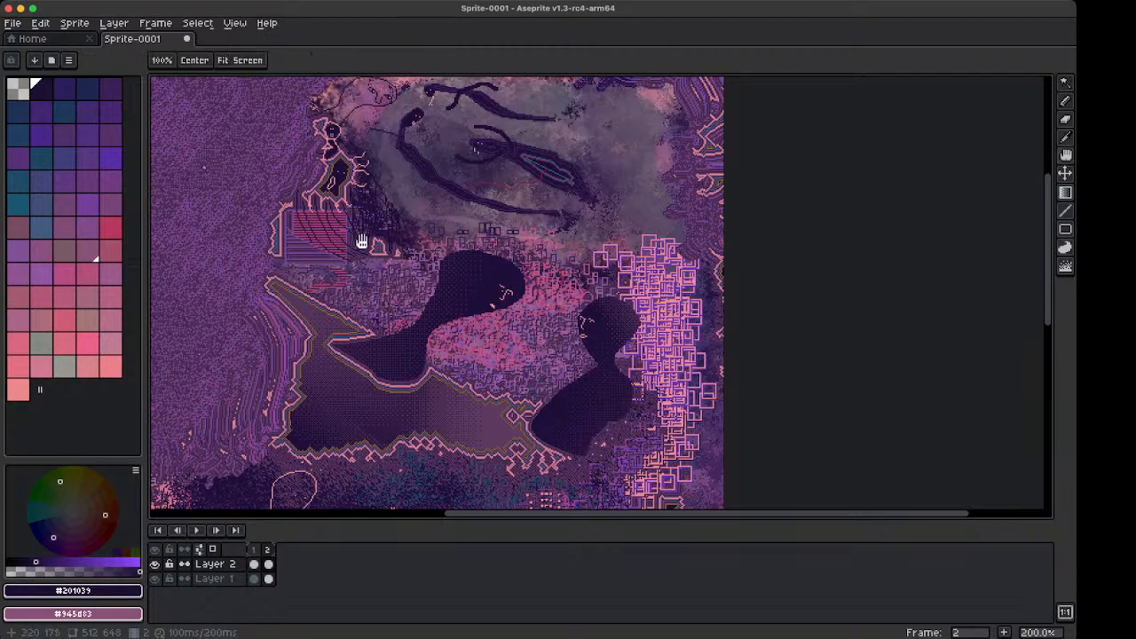
drag(350, 229, 444, 350)
drag(446, 251, 456, 185)
scroll(338, 173, down, 1)
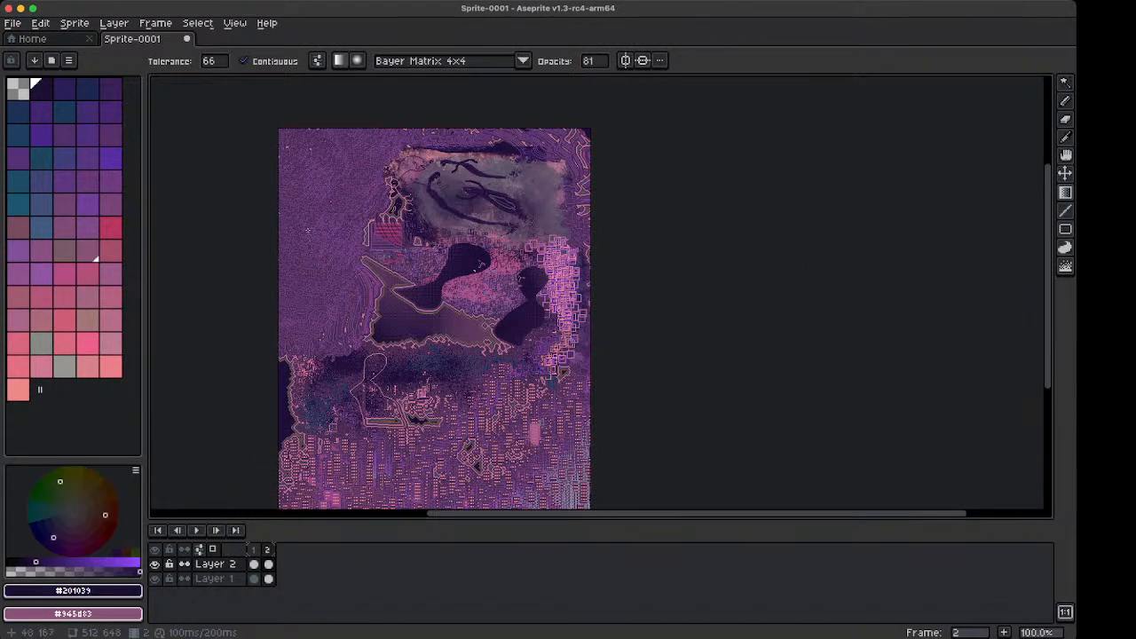
key(b)
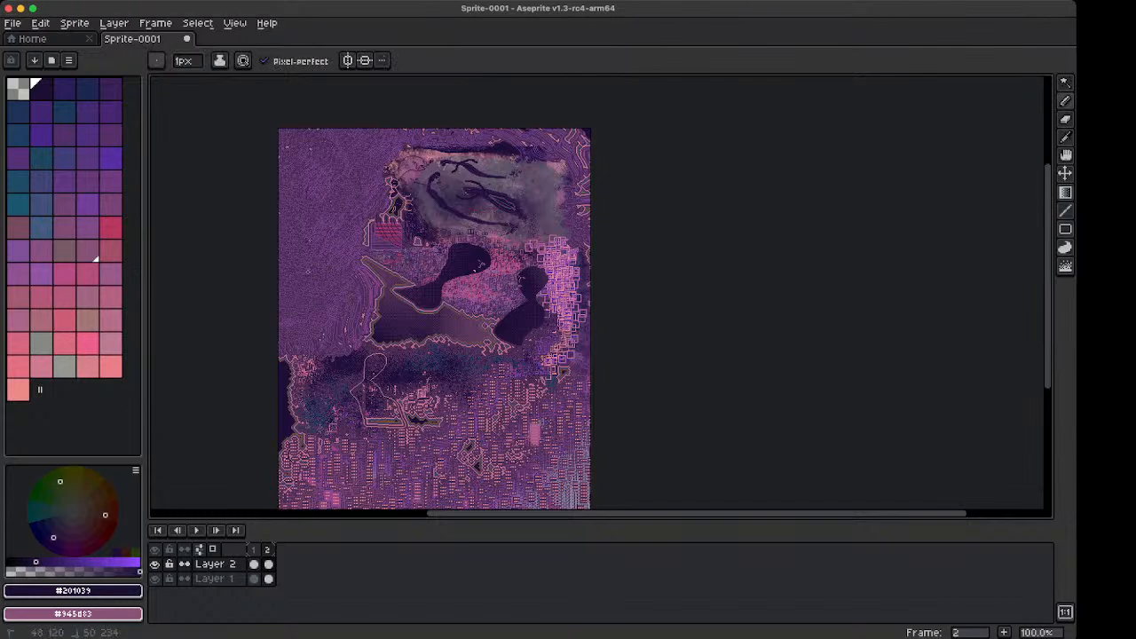
scroll(320, 186, up, 3)
key(space)
drag(331, 157, 322, 281)
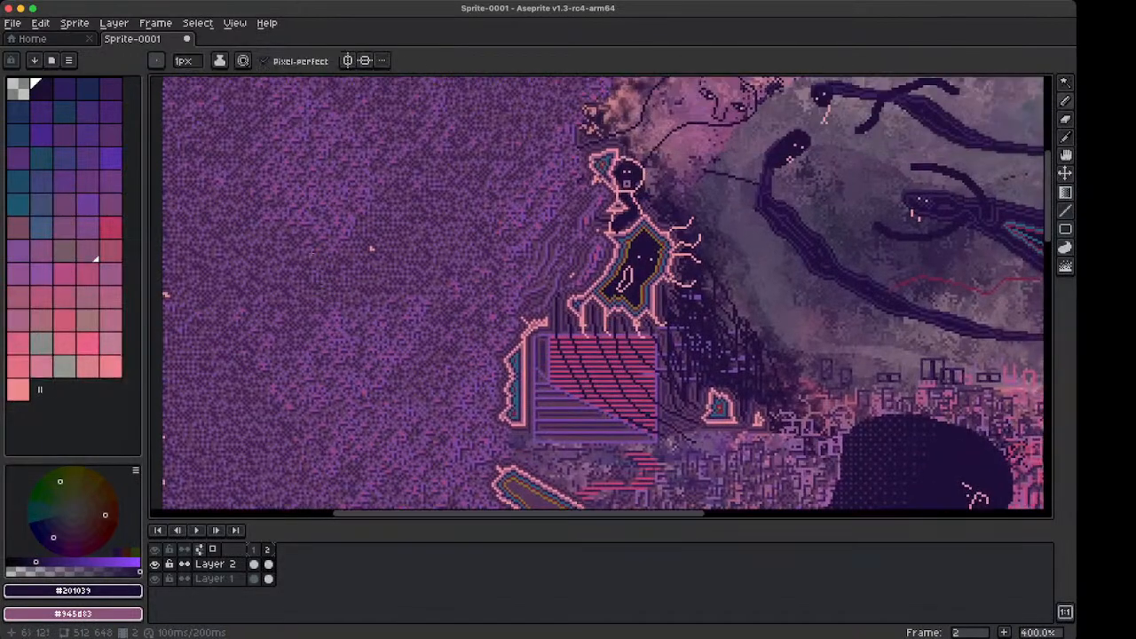
key(plus)
key(plus)
key(plus)
mouse_move(265, 249)
mouse_down()
mouse_move(380, 147)
mouse_move(420, 276)
mouse_move(314, 385)
mouse_move(267, 414)
mouse_move(266, 249)
mouse_up()
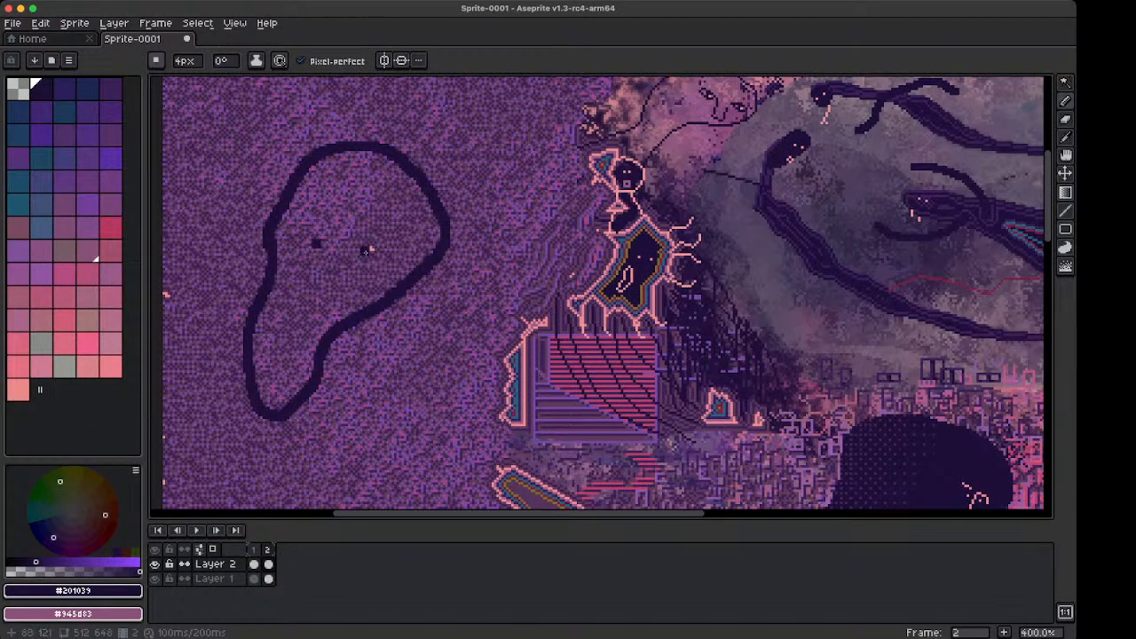
Add two round eyes, a small nose and jagged mouth strokes inside the large head outline
drag(322, 241, 363, 258)
drag(308, 282, 316, 295)
mouse_move(257, 323)
mouse_down()
mouse_move(283, 350)
mouse_move(279, 372)
mouse_move(262, 352)
mouse_up()
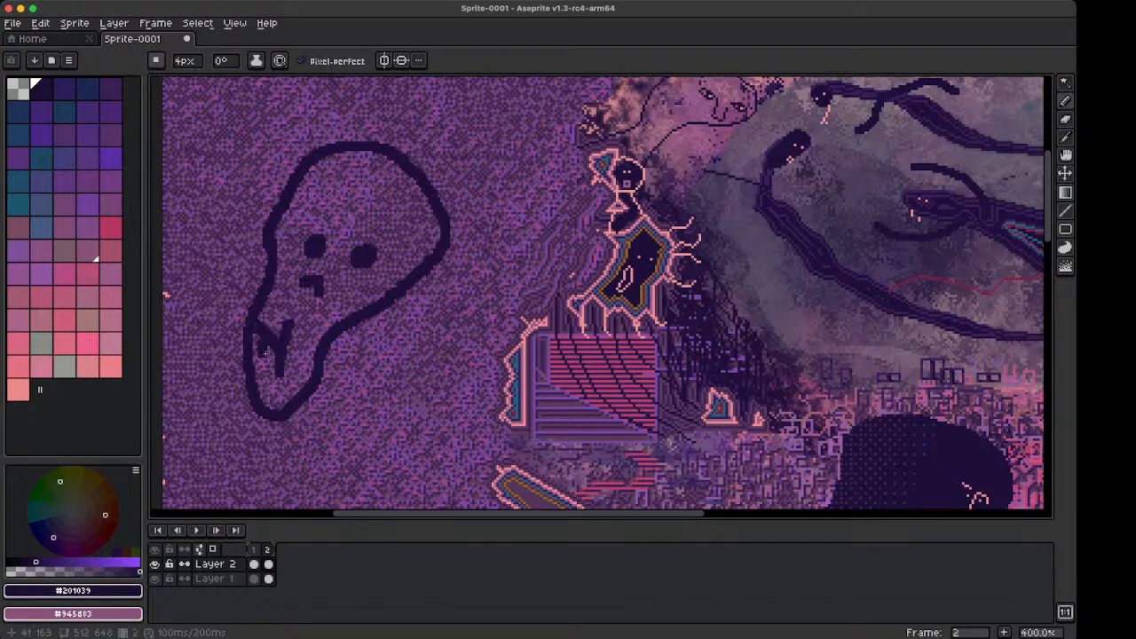
Undo all the strokes of the large outlined head in the upper-left purple area, including its face
scroll(339, 316, down, 3)
key(super+z)
key(super+z)
key(super+z)
key(super+z)
key(super+z)
key(super+z)
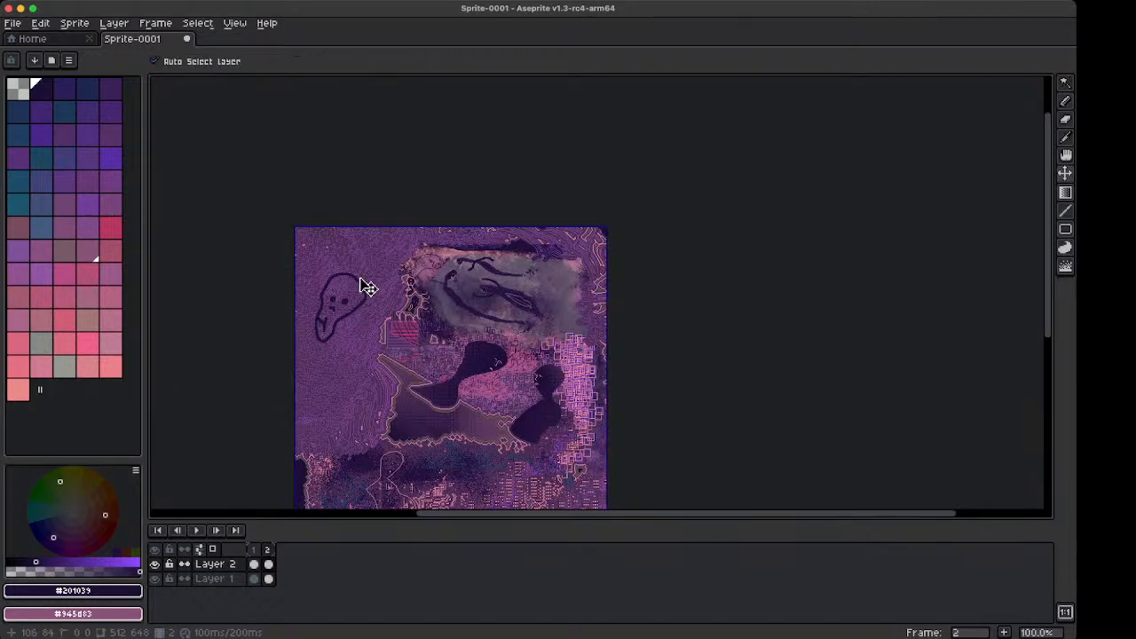
key(super+z)
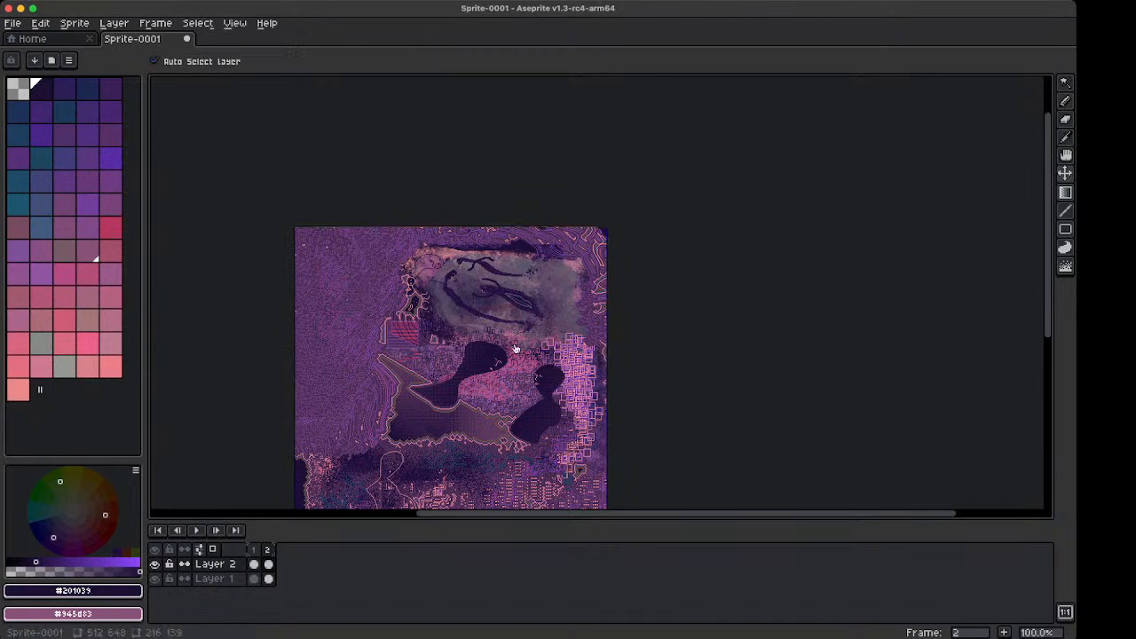
key(super+Tab)
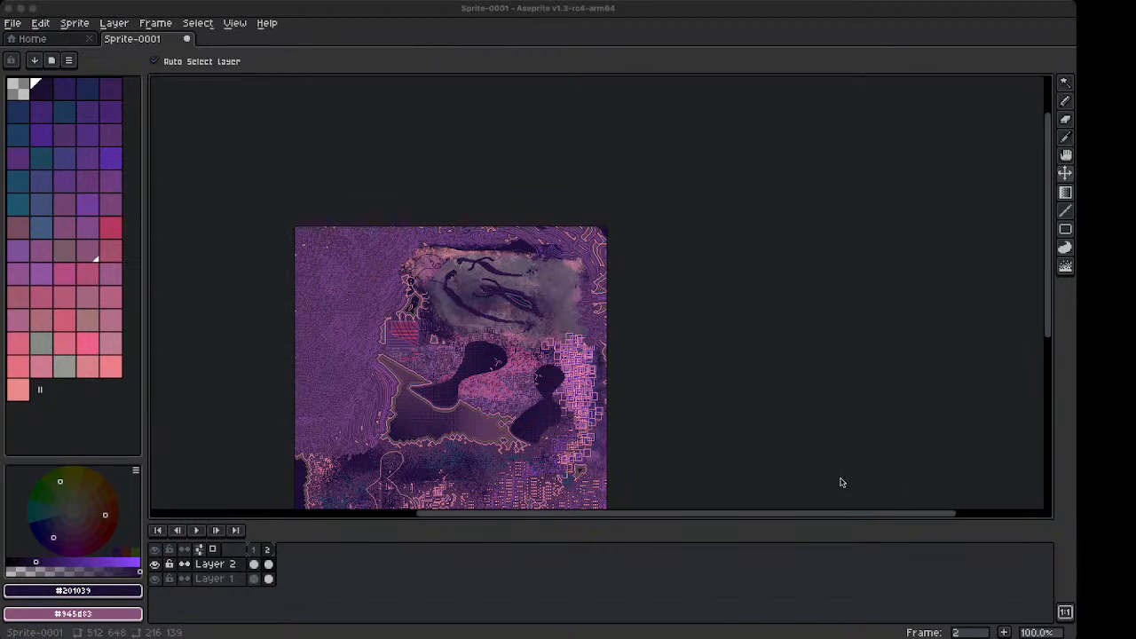